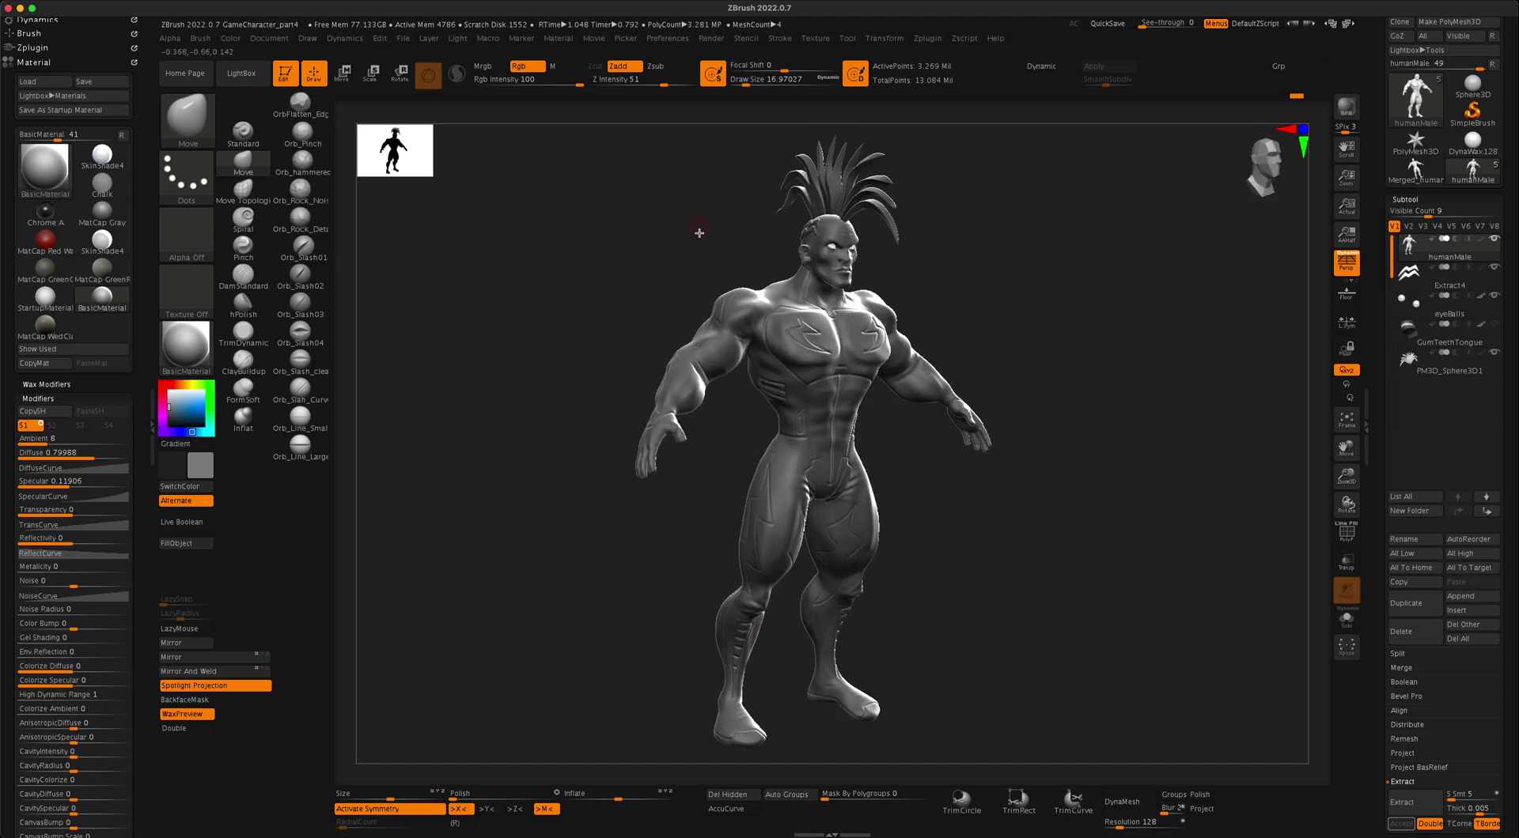
{"action": "left_click_drag", "start_coordinate": [699, 233], "coordinate": [1060, 343]}
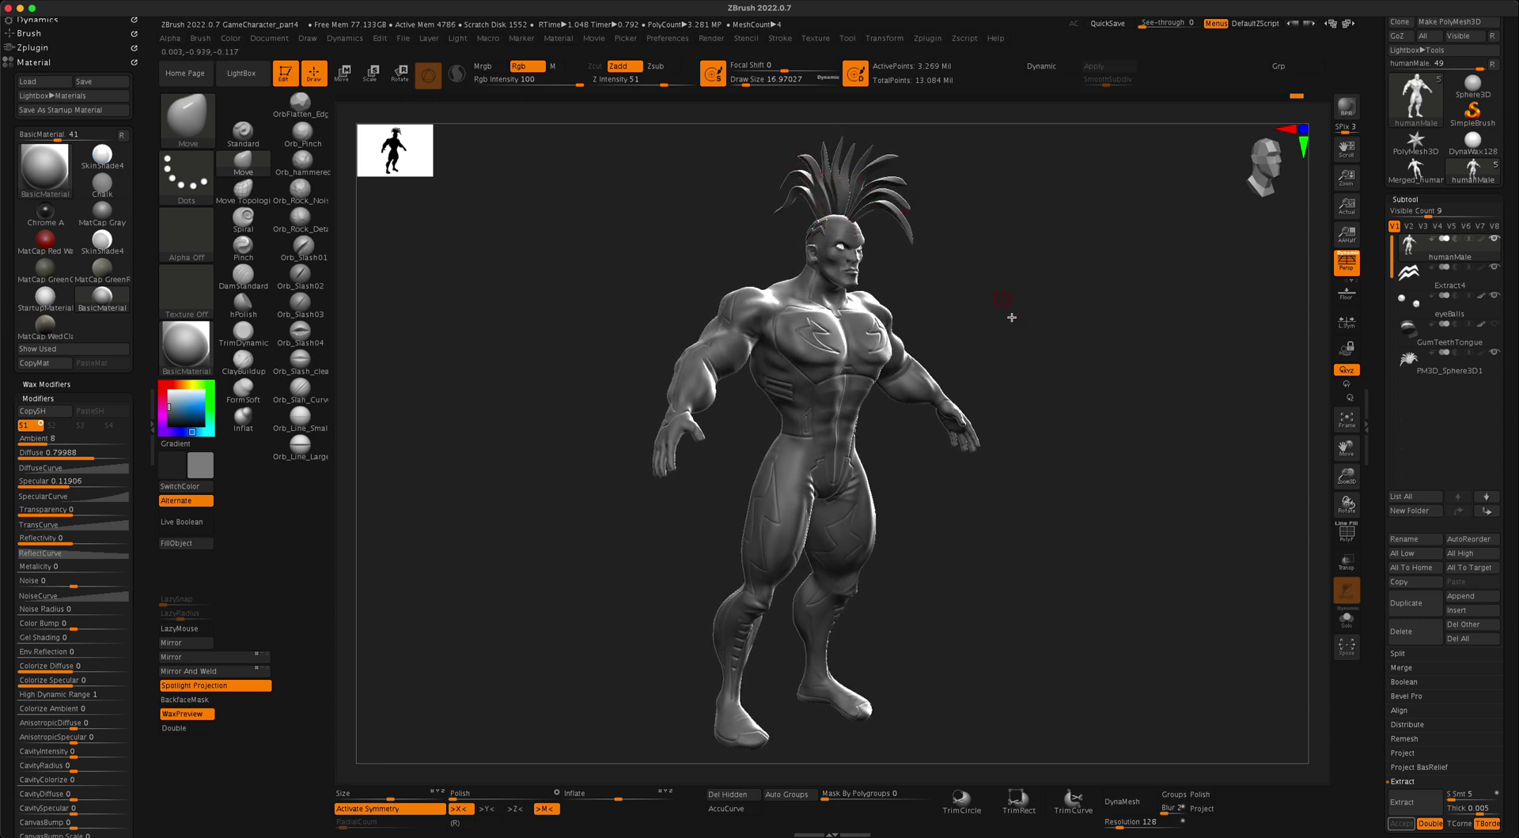
{"action": "left_click_drag", "start_coordinate": [1017, 323], "coordinate": [1064, 466]}
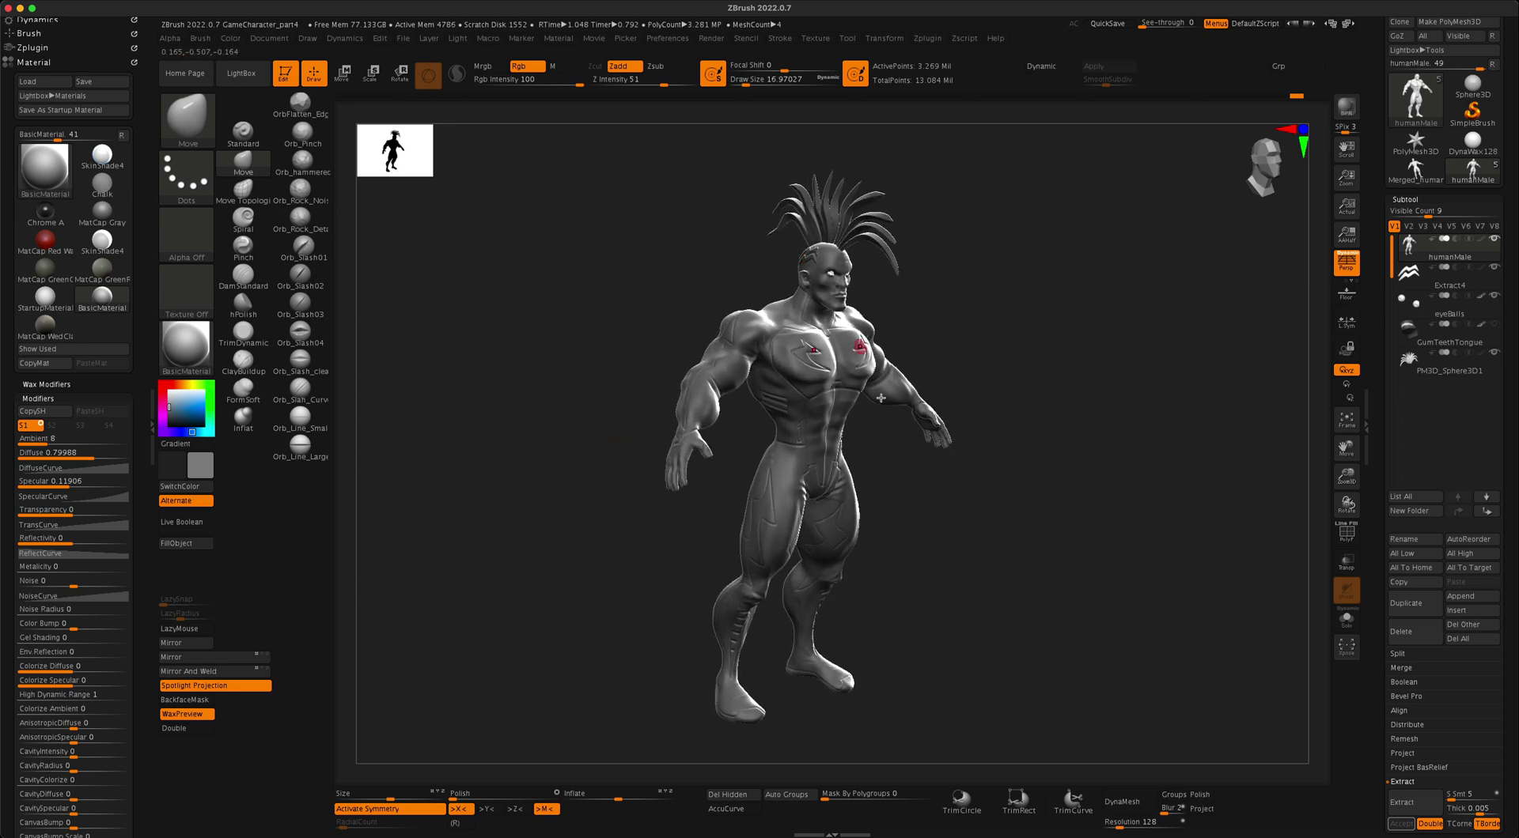
{"action": "mouse_move", "coordinate": [921, 545]}
{"action": "left_mouse_down"}
{"action": "mouse_move", "coordinate": [983, 536]}
{"action": "mouse_move", "coordinate": [957, 597]}
{"action": "mouse_move", "coordinate": [973, 603]}
{"action": "mouse_move", "coordinate": [843, 342]}
{"action": "left_mouse_up"}
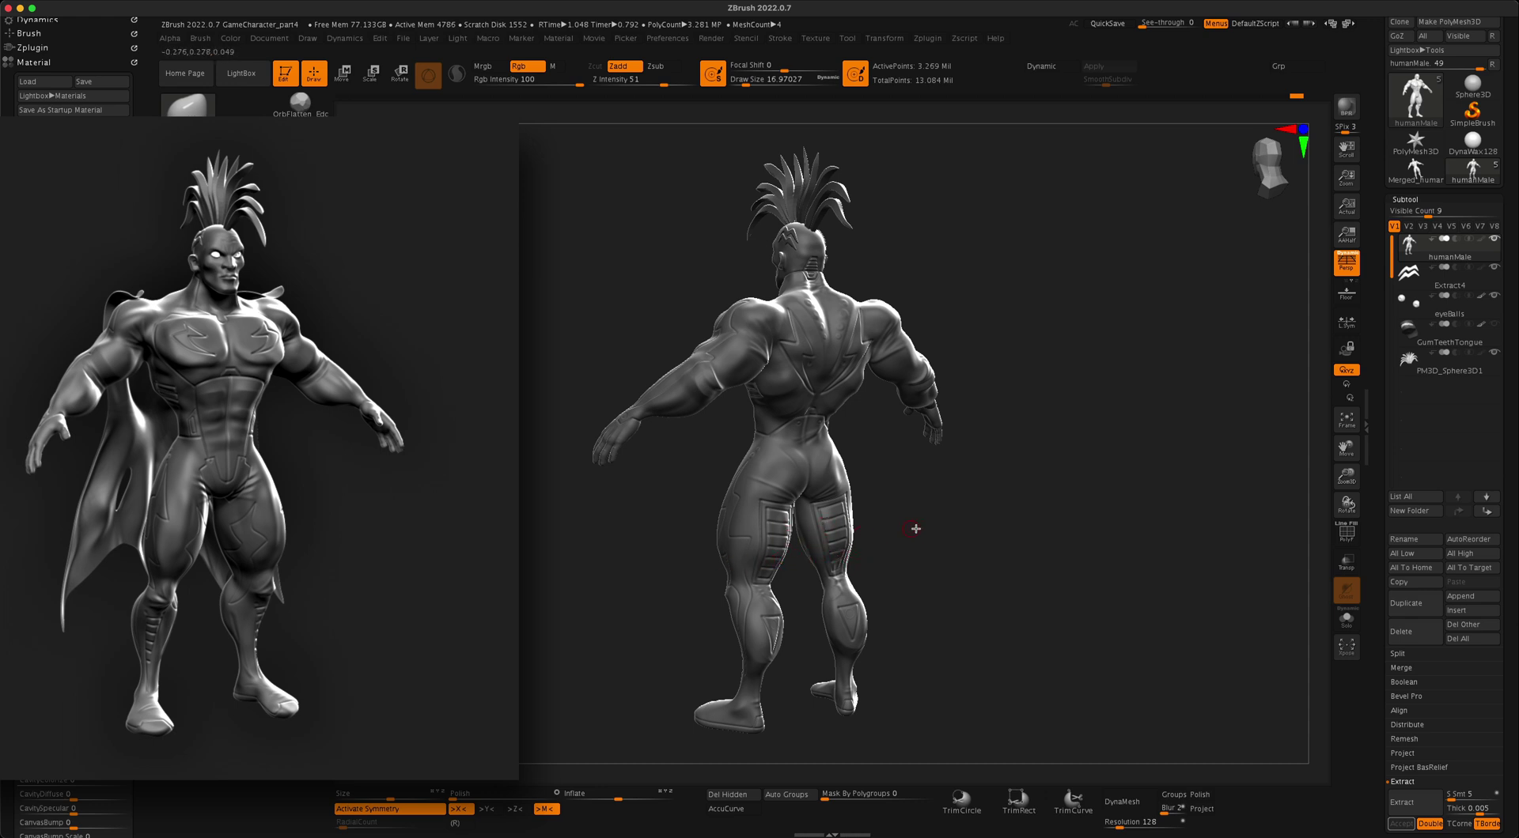
{"action": "left_click_drag", "start_coordinate": [915, 529], "coordinate": [1194, 434]}
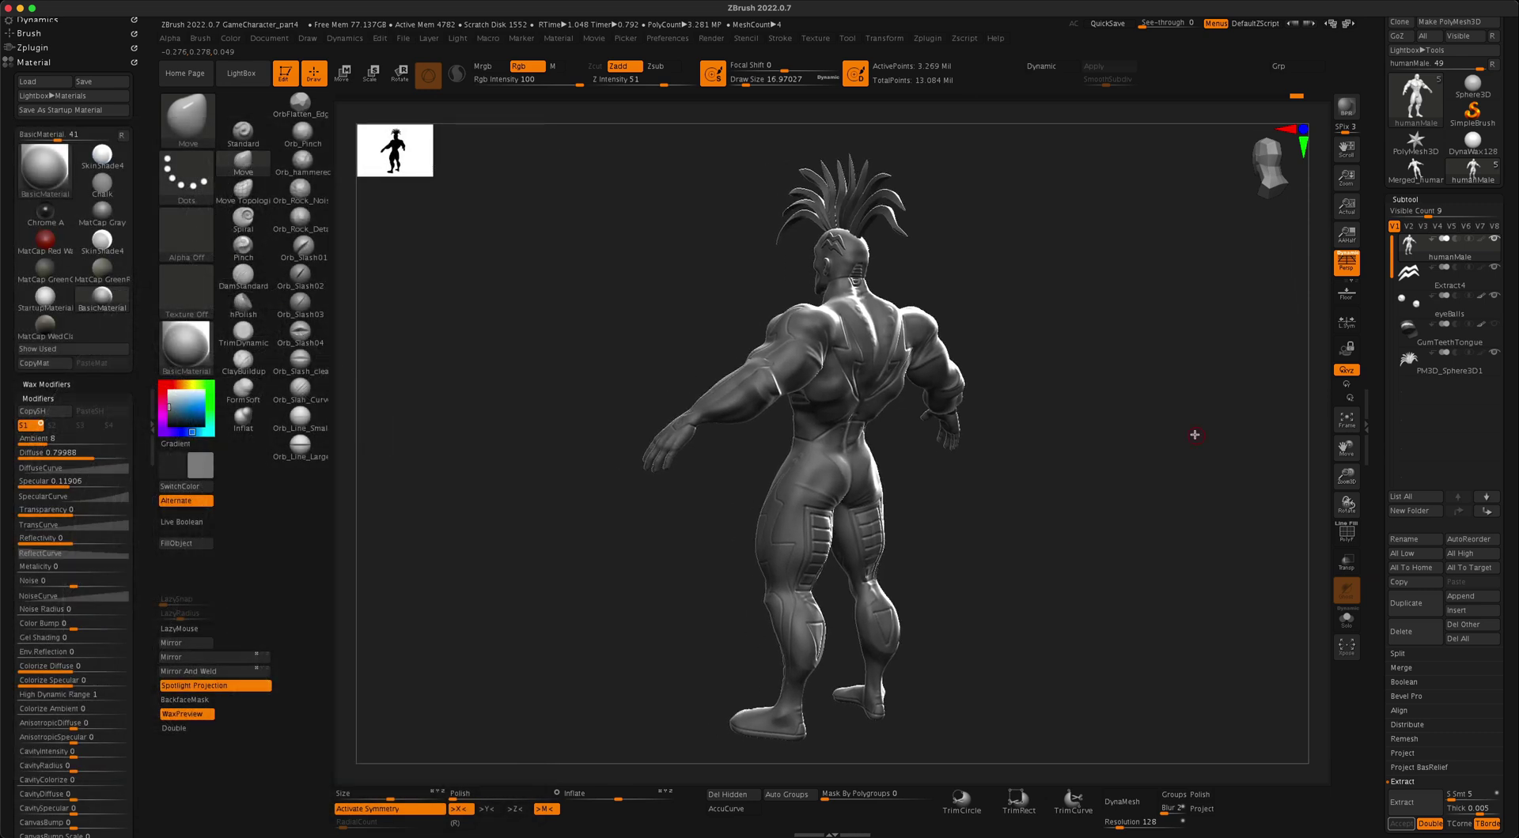
{"action": "left_click_drag", "start_coordinate": [1104, 370], "coordinate": [1124, 358]}
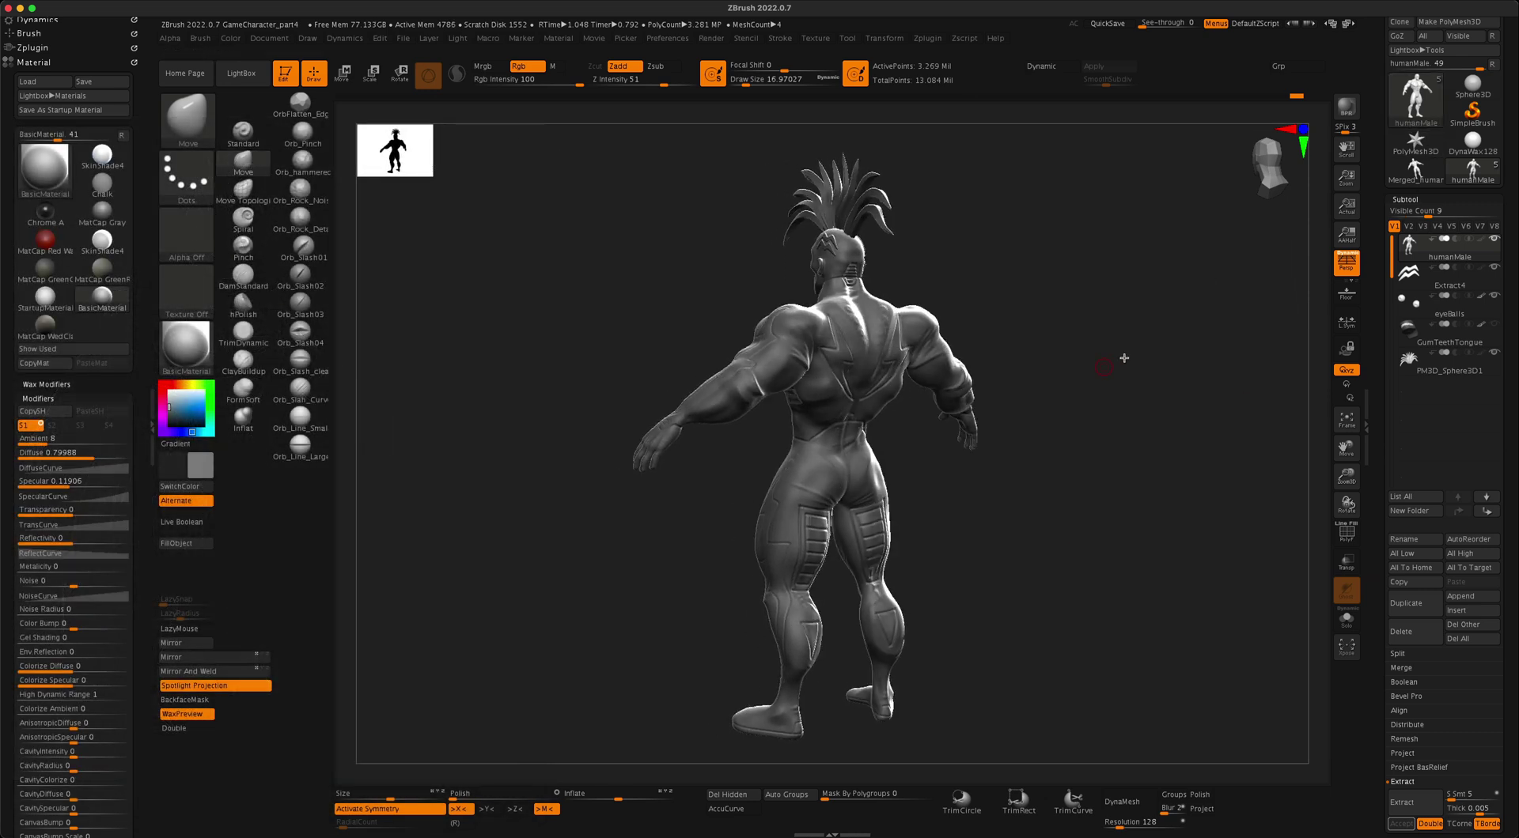
Switch the active tool to the PolyMesh3D star and insert a Cube3D as a new subtool
{"action": "mouse_move", "coordinate": [1424, 147]}
{"action": "scroll", "coordinate": [1418, 101], "scroll_direction": "up", "scroll_amount": 2}
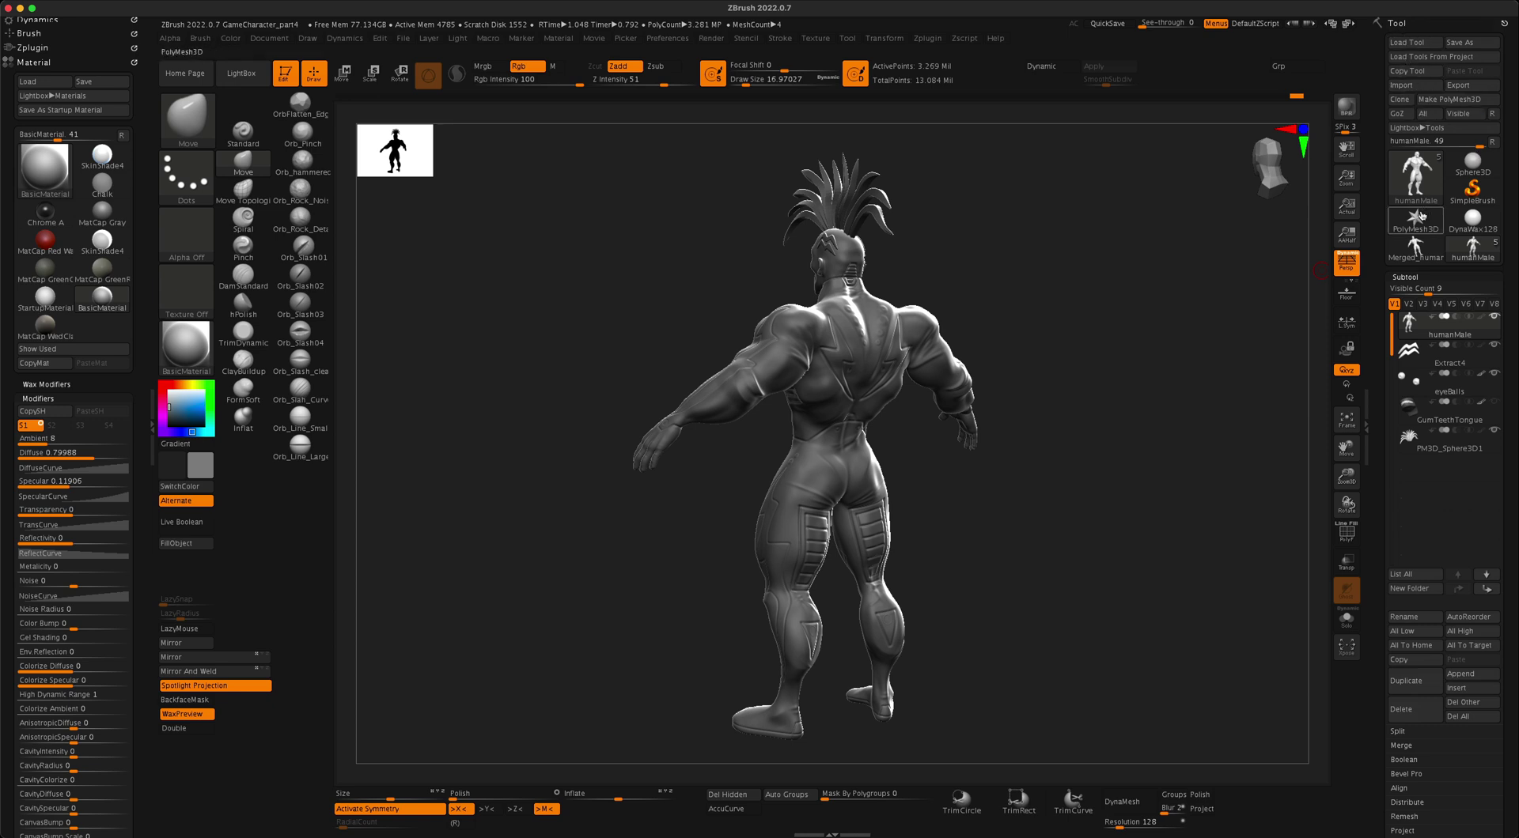
{"action": "left_click", "coordinate": [1415, 219]}
{"action": "left_click_drag", "start_coordinate": [1111, 397], "coordinate": [1096, 390], "text": "shift"}
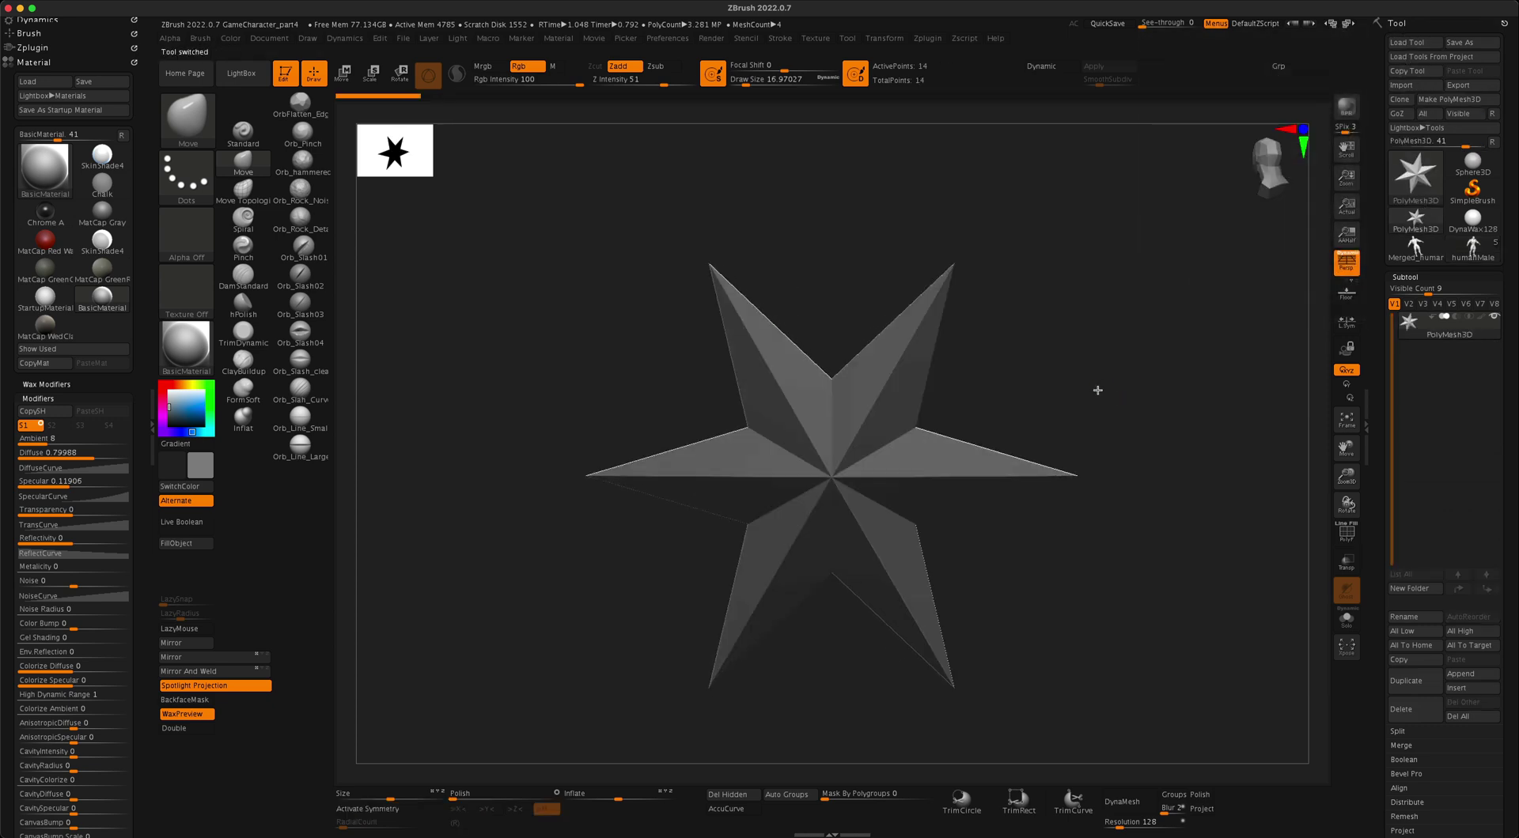
{"action": "key", "text": "f"}
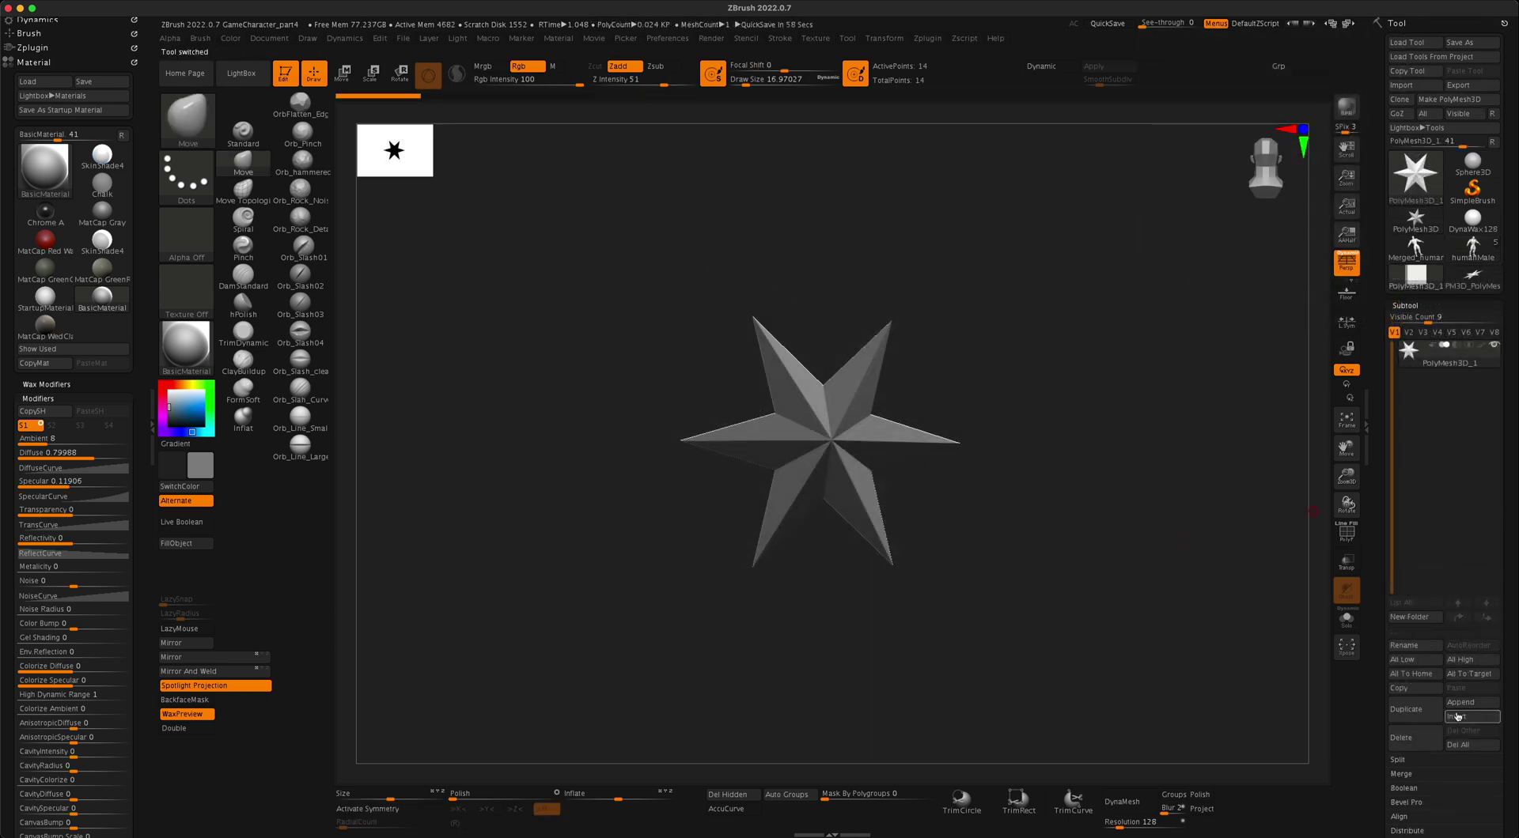
{"action": "left_click", "coordinate": [1458, 717]}
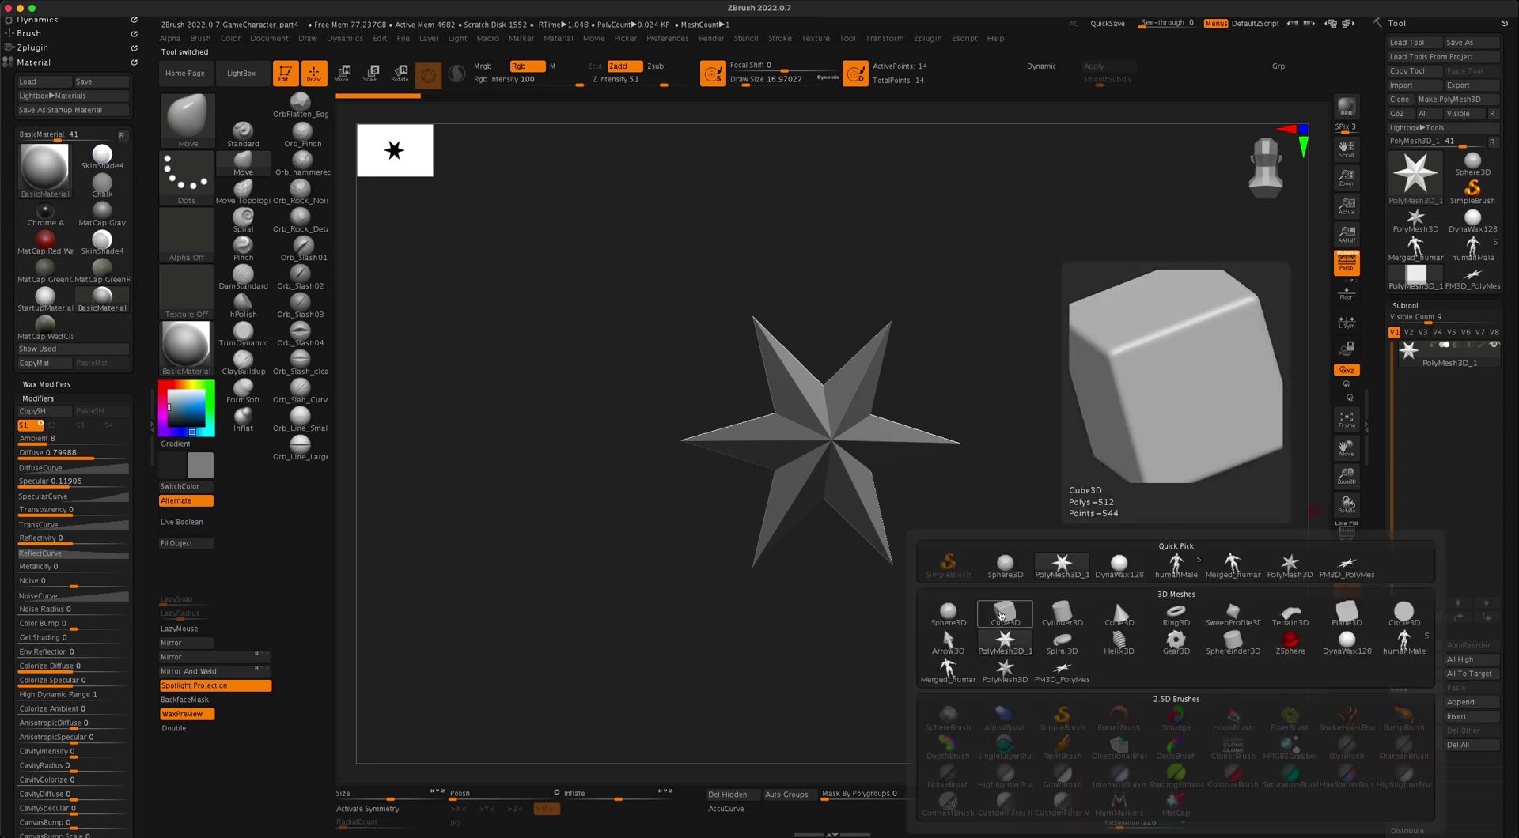
{"action": "left_click", "coordinate": [1001, 617]}
{"action": "left_click_drag", "start_coordinate": [1041, 559], "coordinate": [1163, 519]}
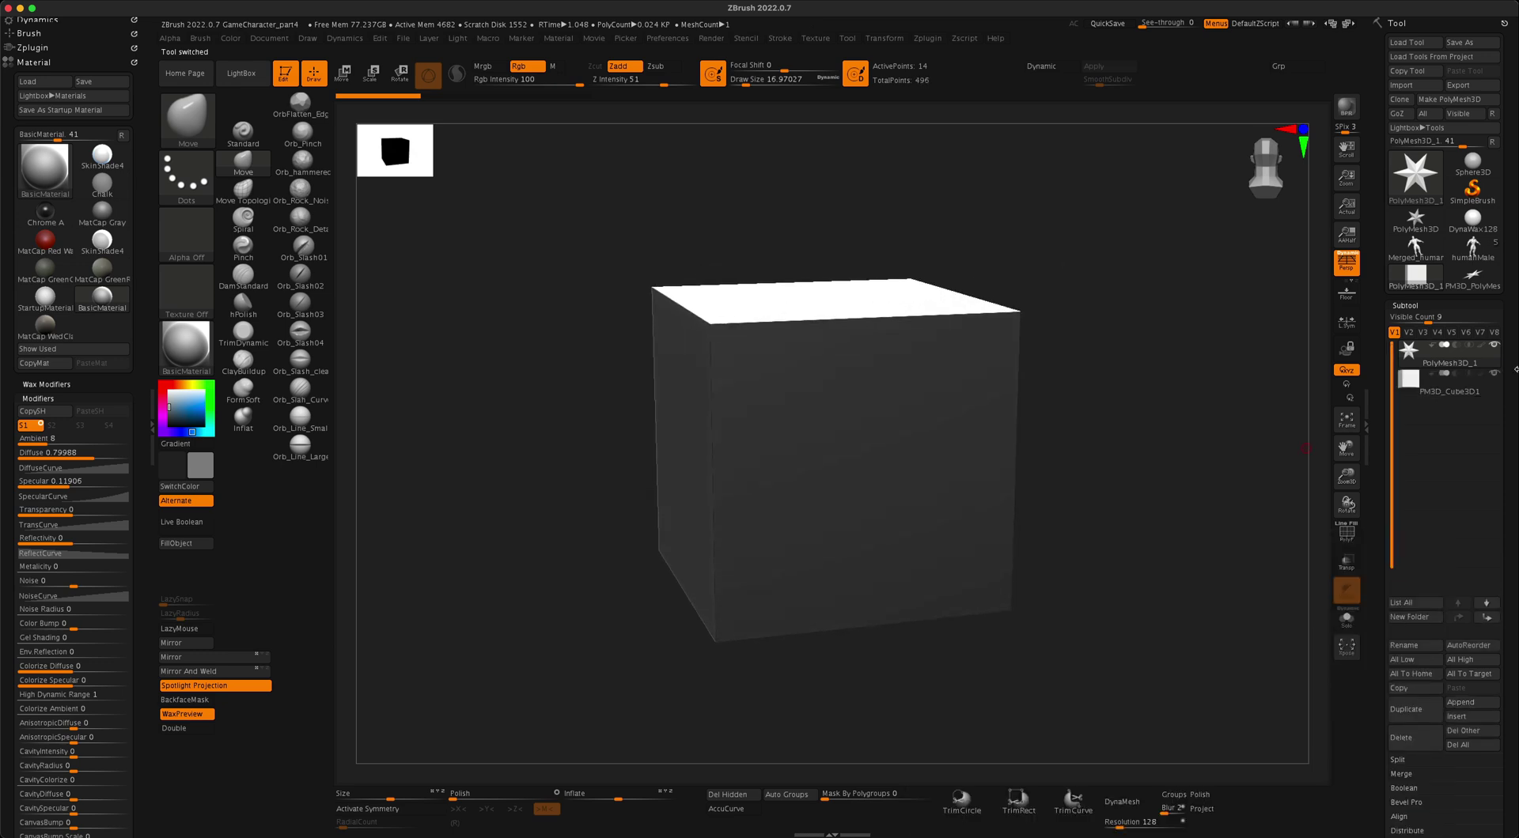
Select the cube subtool and turn it into a separate PolyMesh3D tool
{"action": "left_click", "coordinate": [1495, 388]}
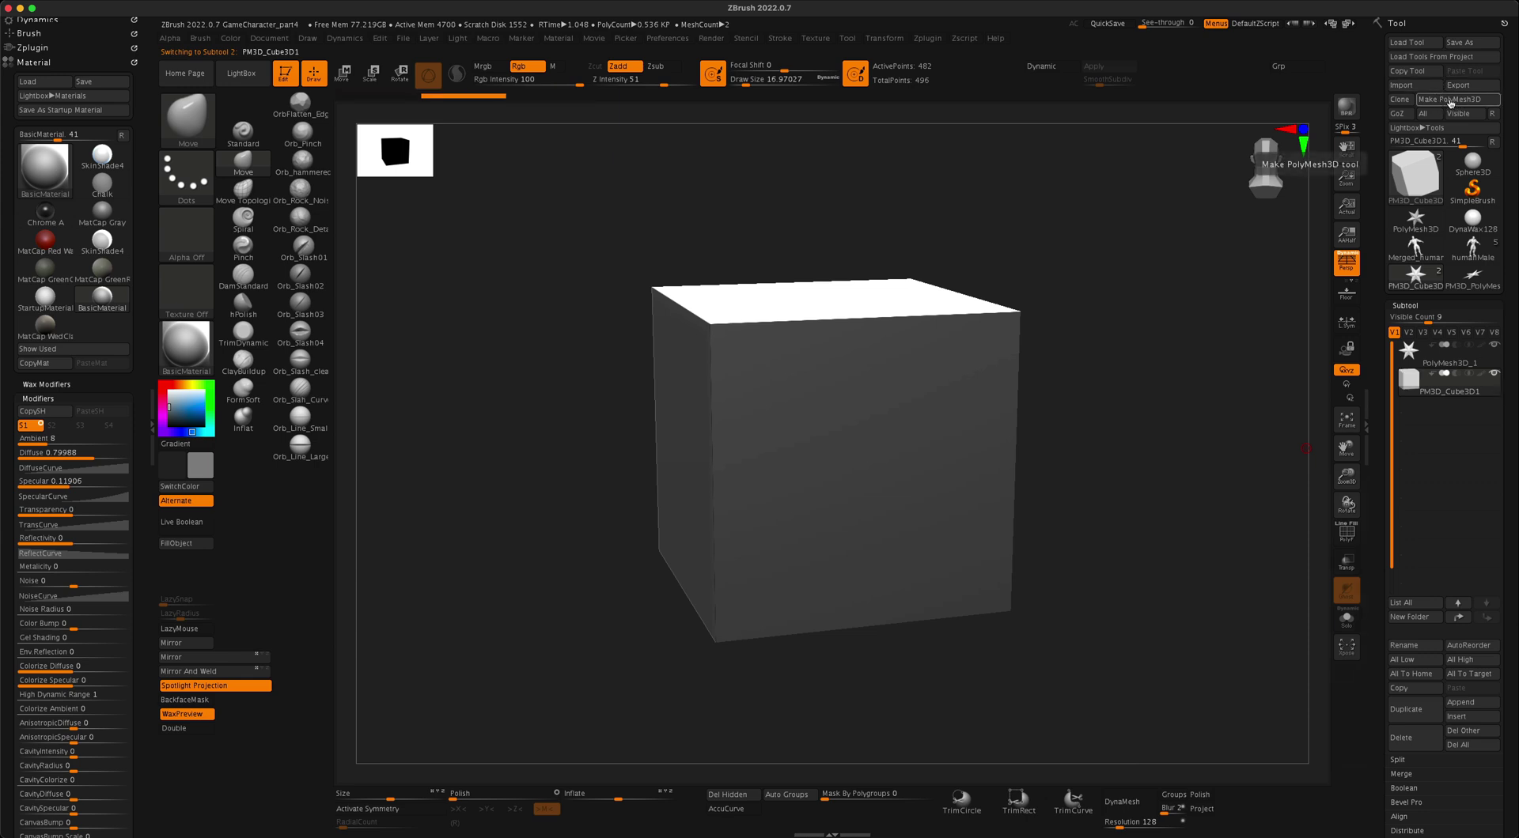
{"action": "left_click", "coordinate": [1450, 103]}
{"action": "mouse_move", "coordinate": [1427, 291]}
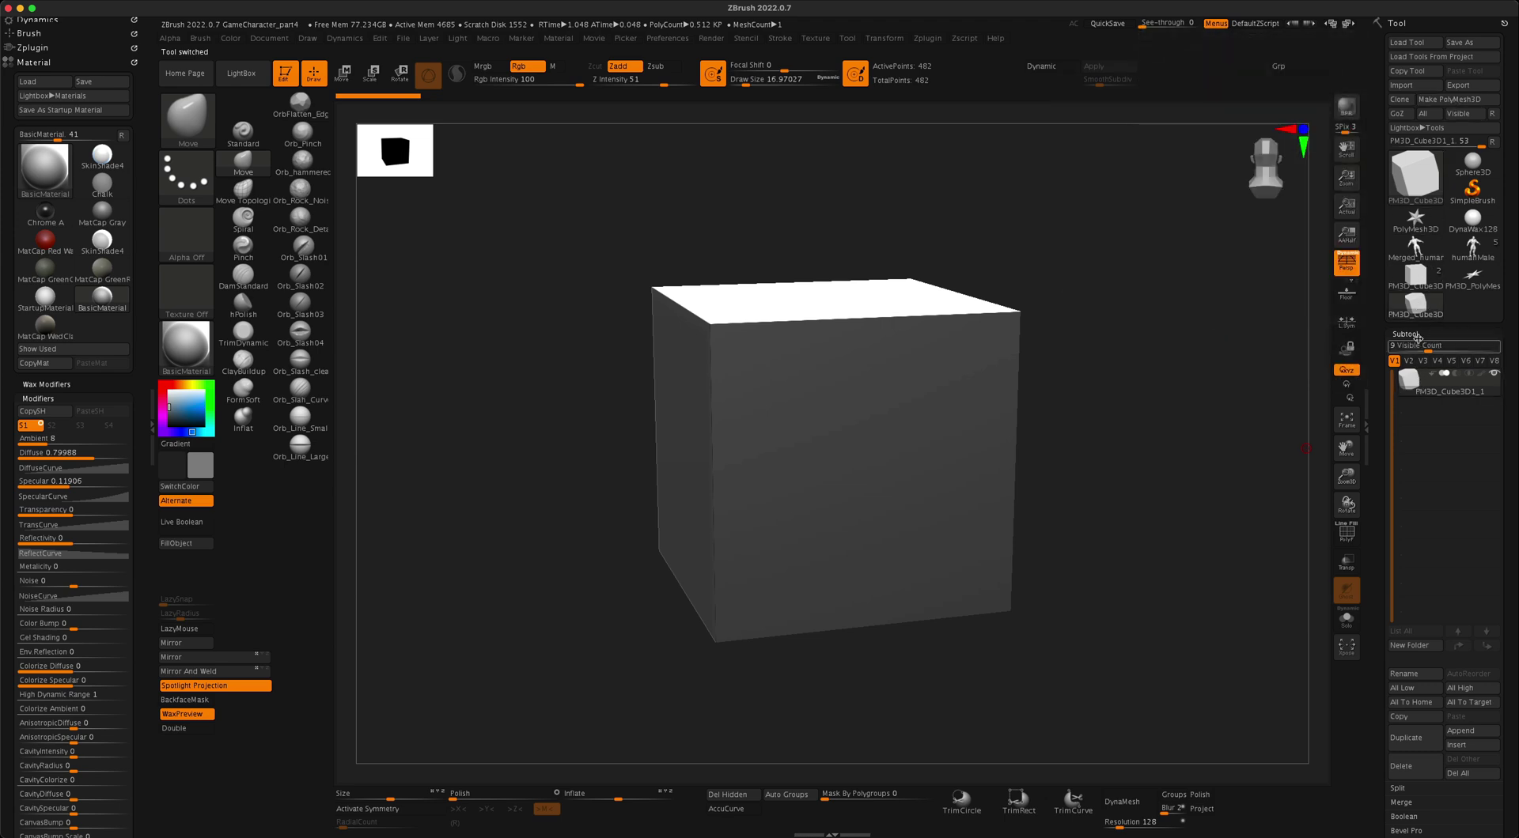
{"action": "left_click_drag", "start_coordinate": [1139, 438], "coordinate": [1159, 455]}
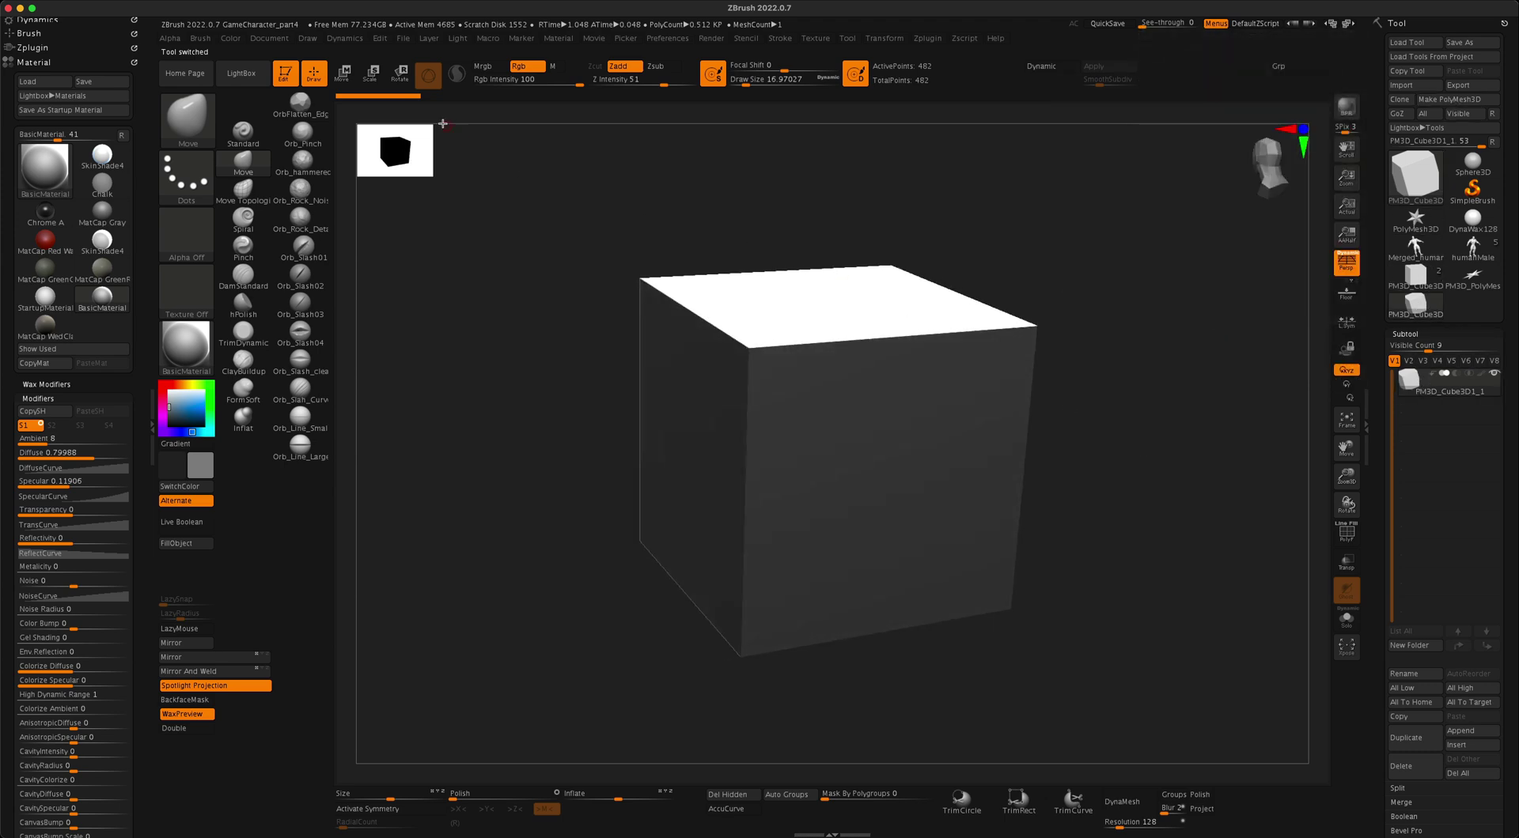
Scale the cube down along its vertical axis to make a thin, flat square slab
{"action": "left_click", "coordinate": [351, 83]}
{"action": "left_click_drag", "start_coordinate": [821, 397], "coordinate": [807, 576]}
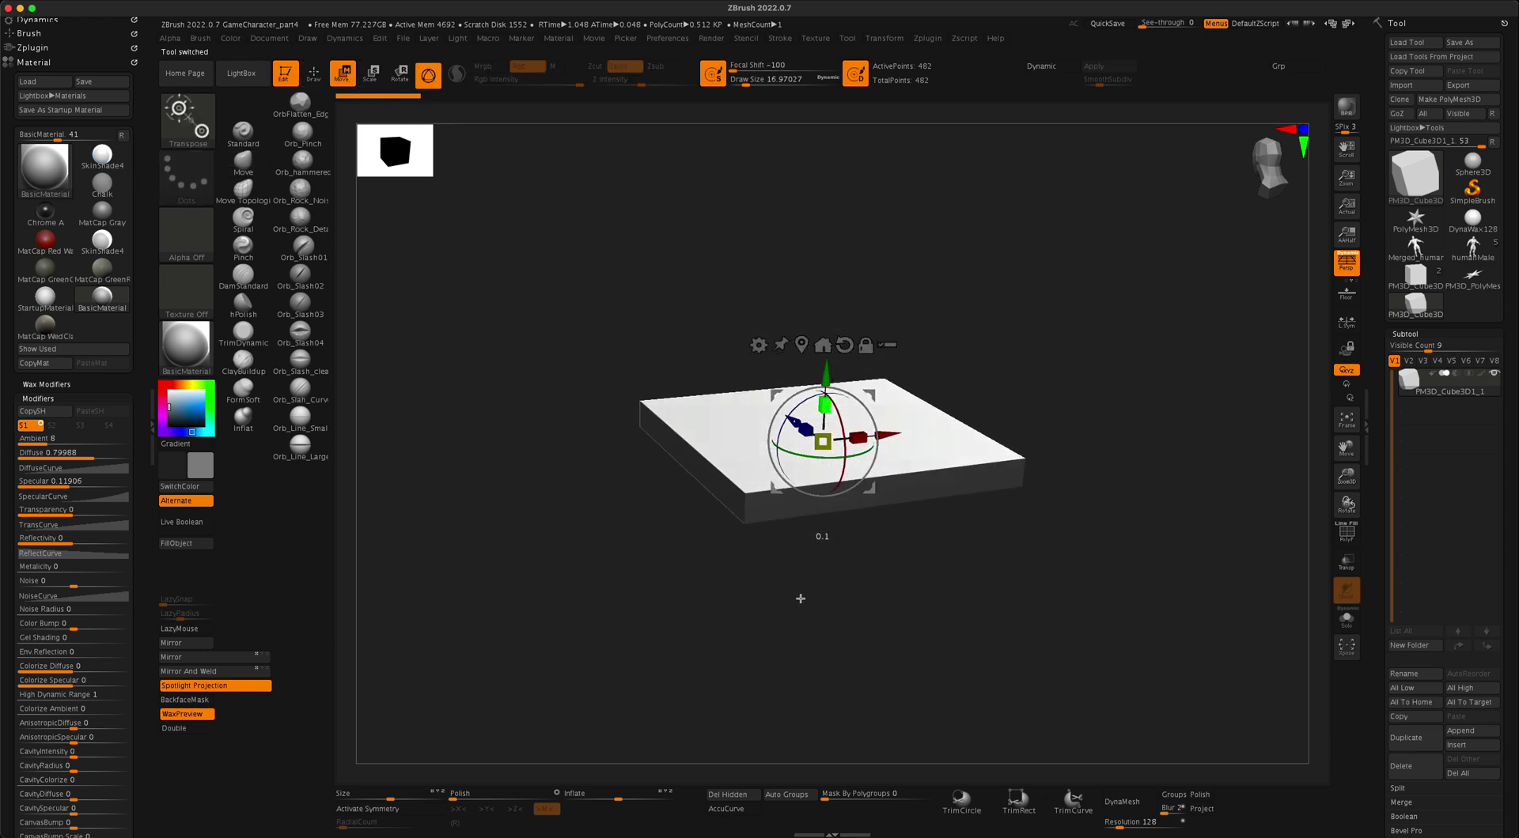
{"action": "left_click_drag", "start_coordinate": [824, 405], "coordinate": [810, 506]}
{"action": "left_click_drag", "start_coordinate": [933, 538], "coordinate": [1055, 590]}
Remesh the slab with DynaMesh at resolution 784, checking its topology in the polyframe display
{"action": "left_click", "coordinate": [1347, 534]}
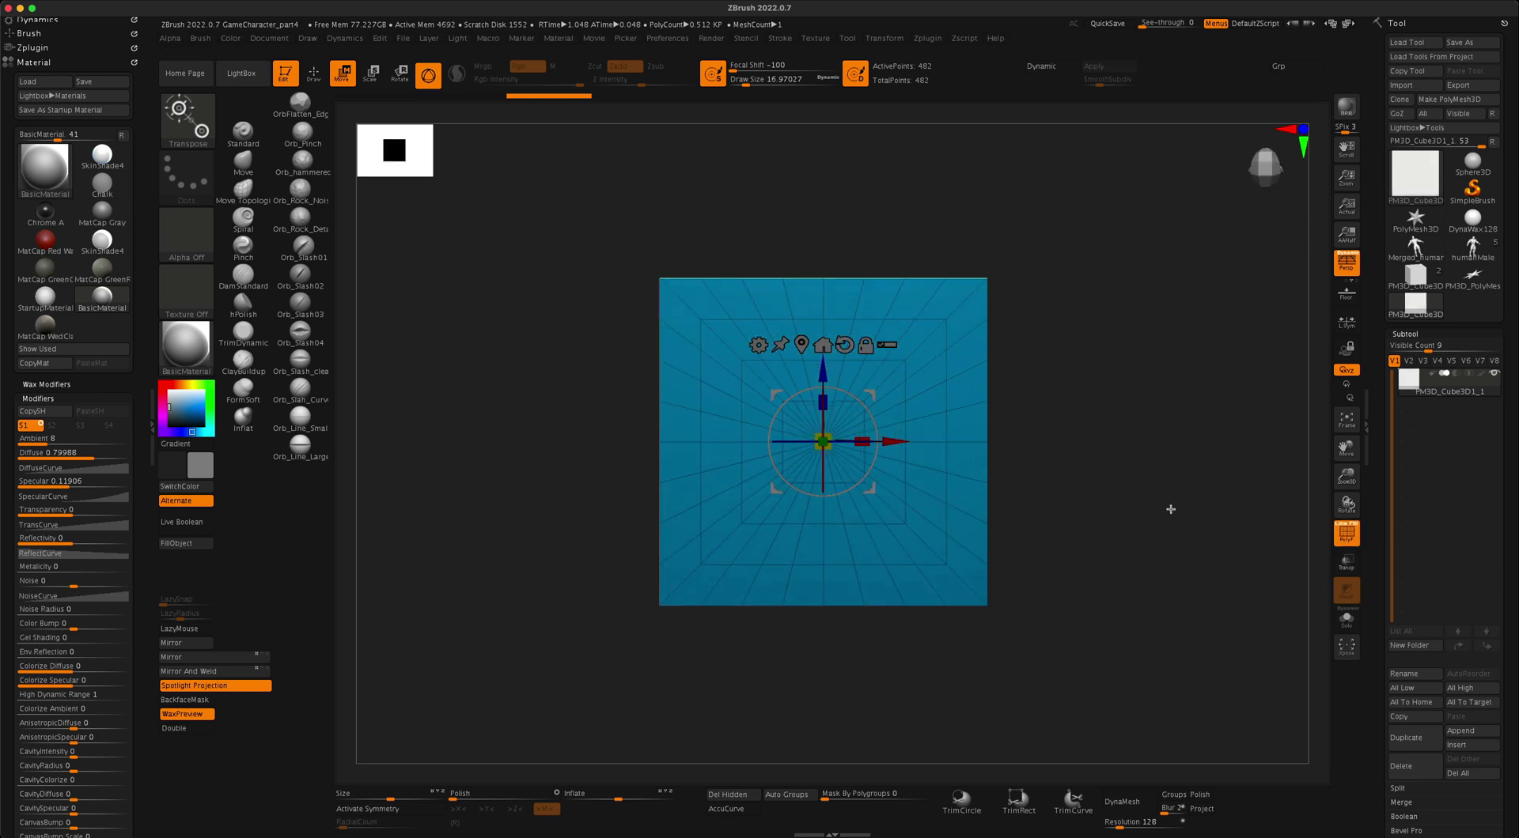
{"action": "mouse_move", "coordinate": [1171, 509]}
{"action": "left_mouse_down"}
{"action": "mouse_move", "coordinate": [1192, 371]}
{"action": "mouse_move", "coordinate": [1176, 387]}
{"action": "mouse_move", "coordinate": [1186, 491]}
{"action": "mouse_move", "coordinate": [1204, 474]}
{"action": "mouse_move", "coordinate": [1156, 497]}
{"action": "left_mouse_up"}
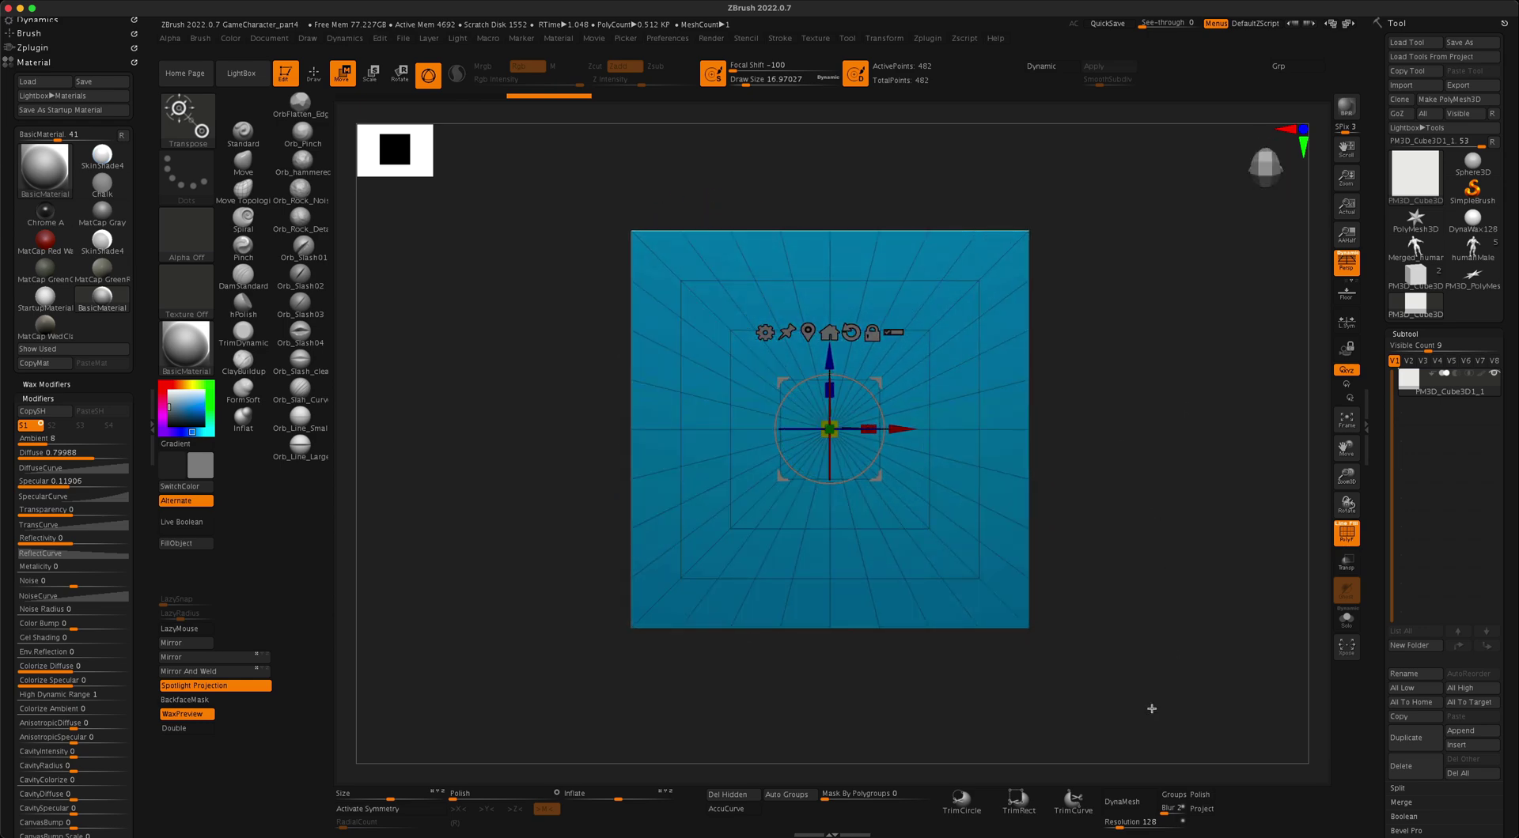
{"action": "left_click_drag", "start_coordinate": [1121, 828], "coordinate": [1144, 826]}
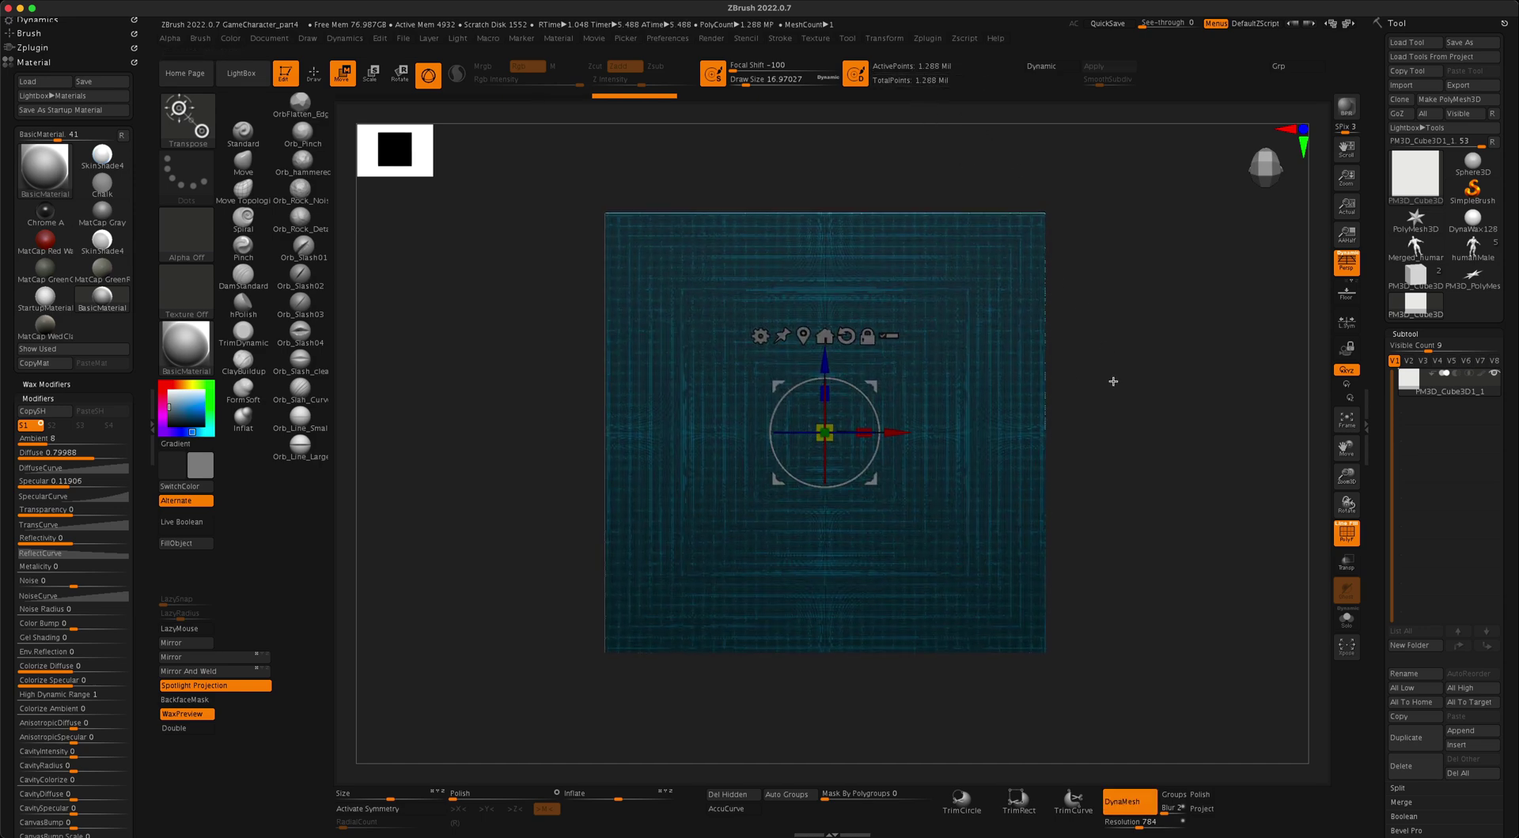
{"action": "left_click", "coordinate": [1343, 538]}
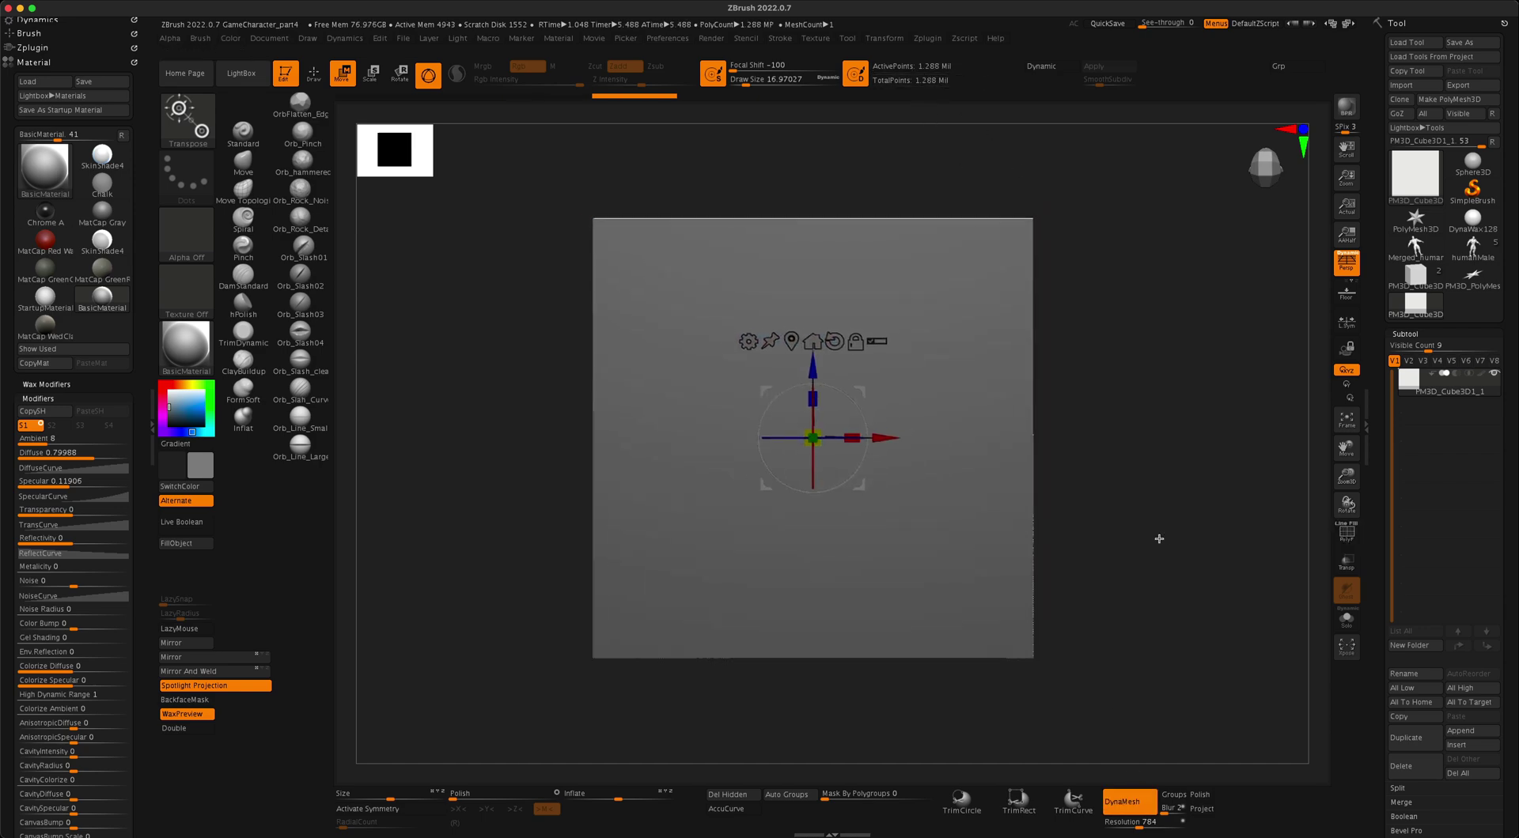
Using the Standard brush at draw size 28.75, mask a cape outline with a curved neckline and jagged hem on the slab's broad face
{"action": "left_click_drag", "start_coordinate": [1159, 535], "coordinate": [898, 411]}
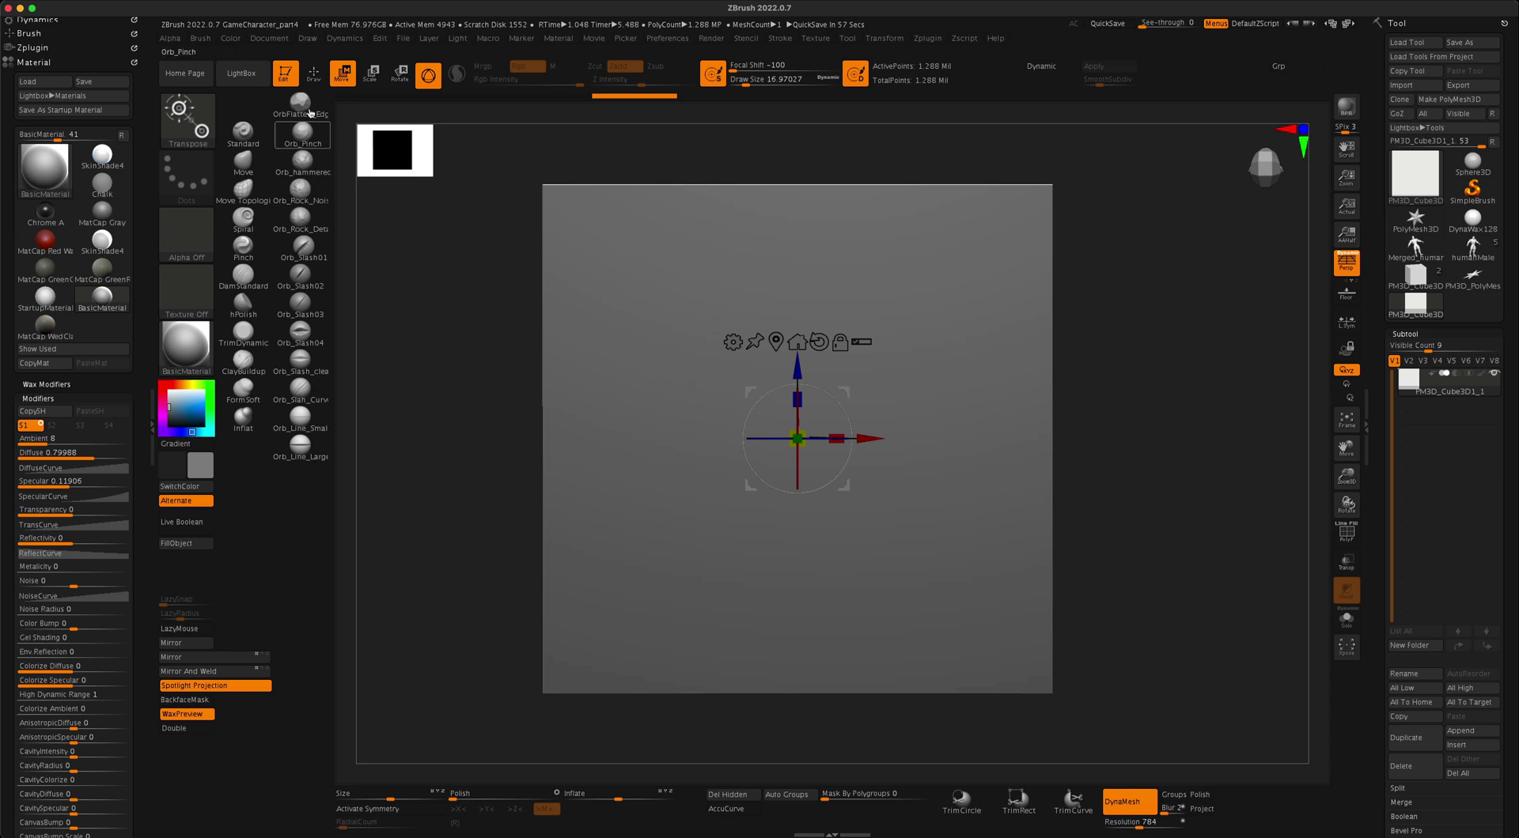
{"action": "left_click", "coordinate": [313, 72]}
{"action": "left_click", "coordinate": [243, 132]}
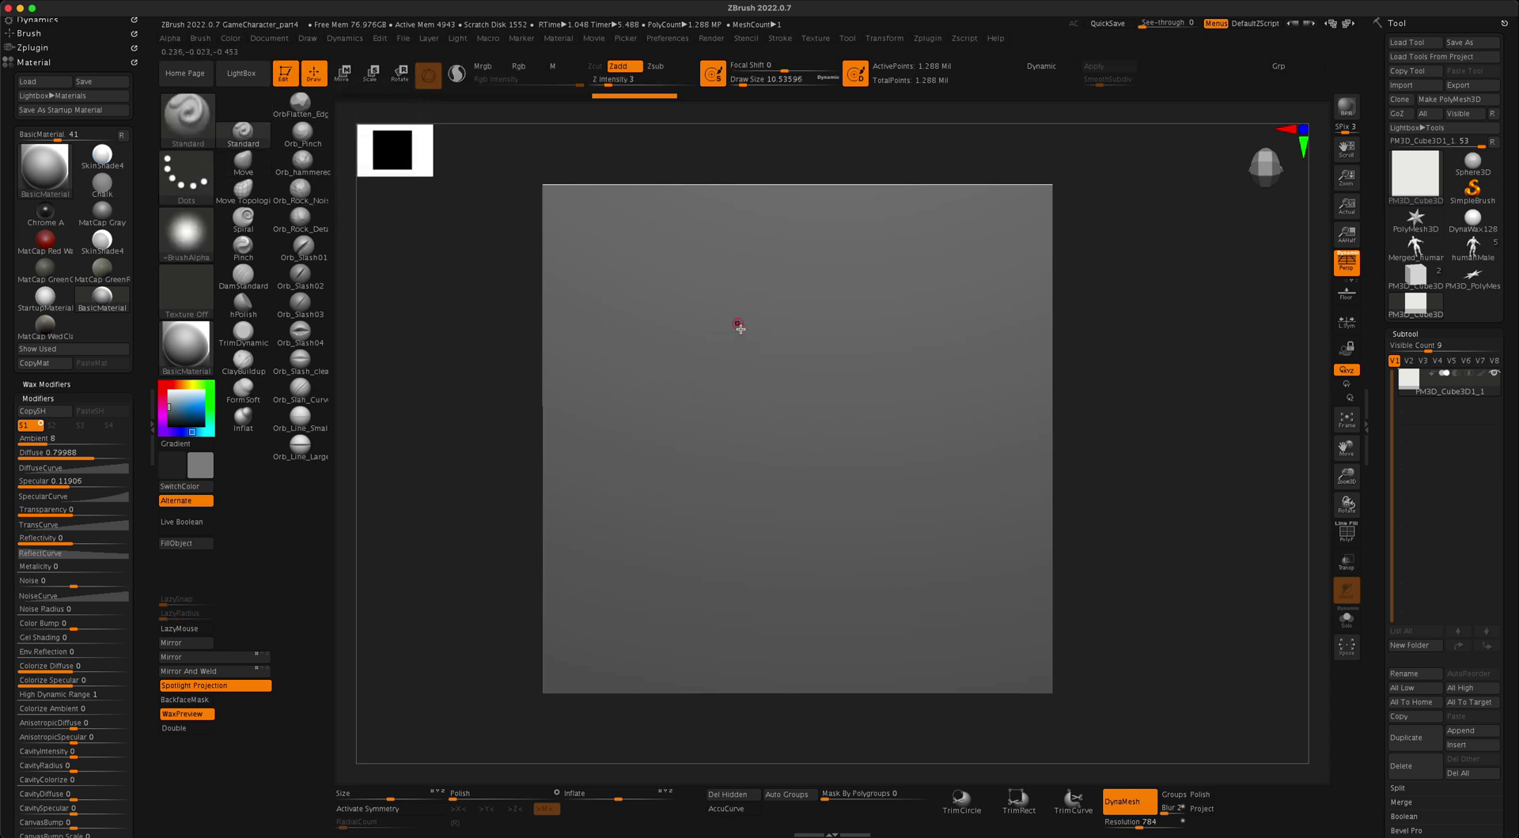
{"action": "key", "text": "s"}
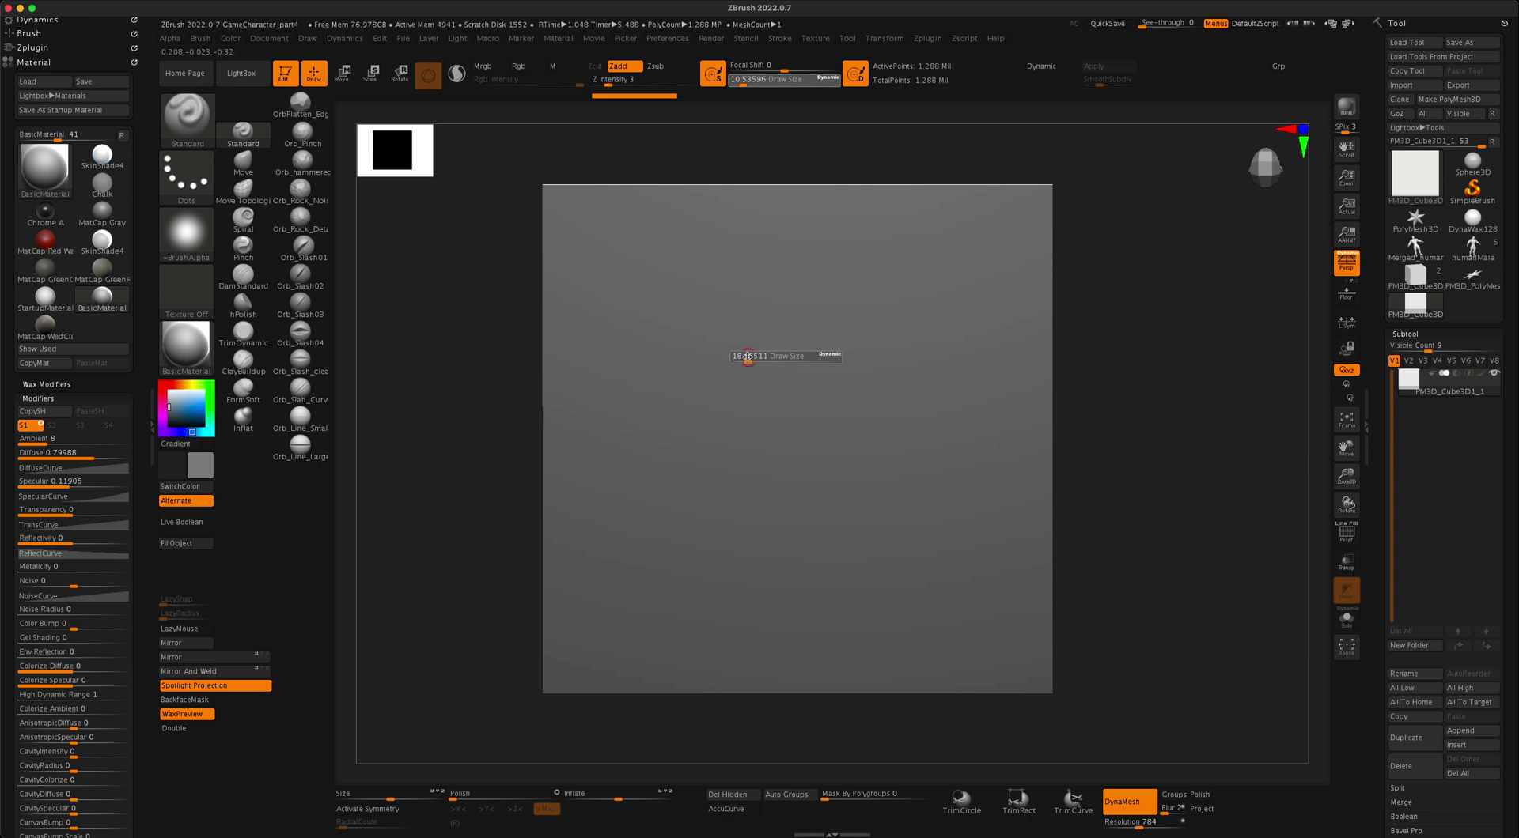
{"action": "left_click_drag", "start_coordinate": [750, 356], "coordinate": [753, 356]}
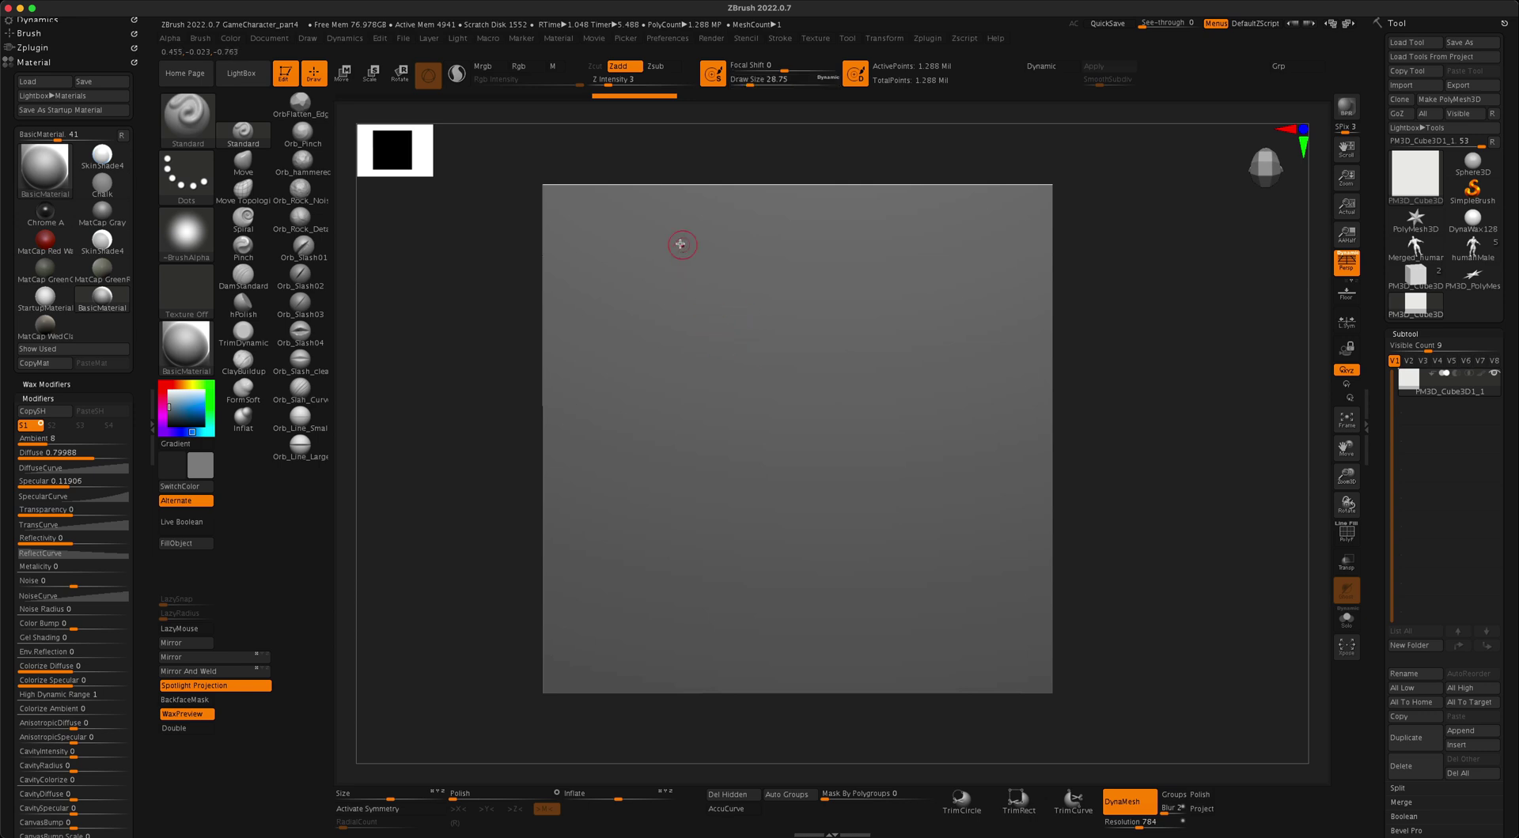
{"action": "mouse_move", "coordinate": [663, 212]}
{"action": "left_mouse_down", "text": "ctrl"}
{"action": "mouse_move", "coordinate": [719, 261]}
{"action": "mouse_move", "coordinate": [830, 256]}
{"action": "mouse_move", "coordinate": [884, 213]}
{"action": "left_mouse_up", "text": "ctrl"}
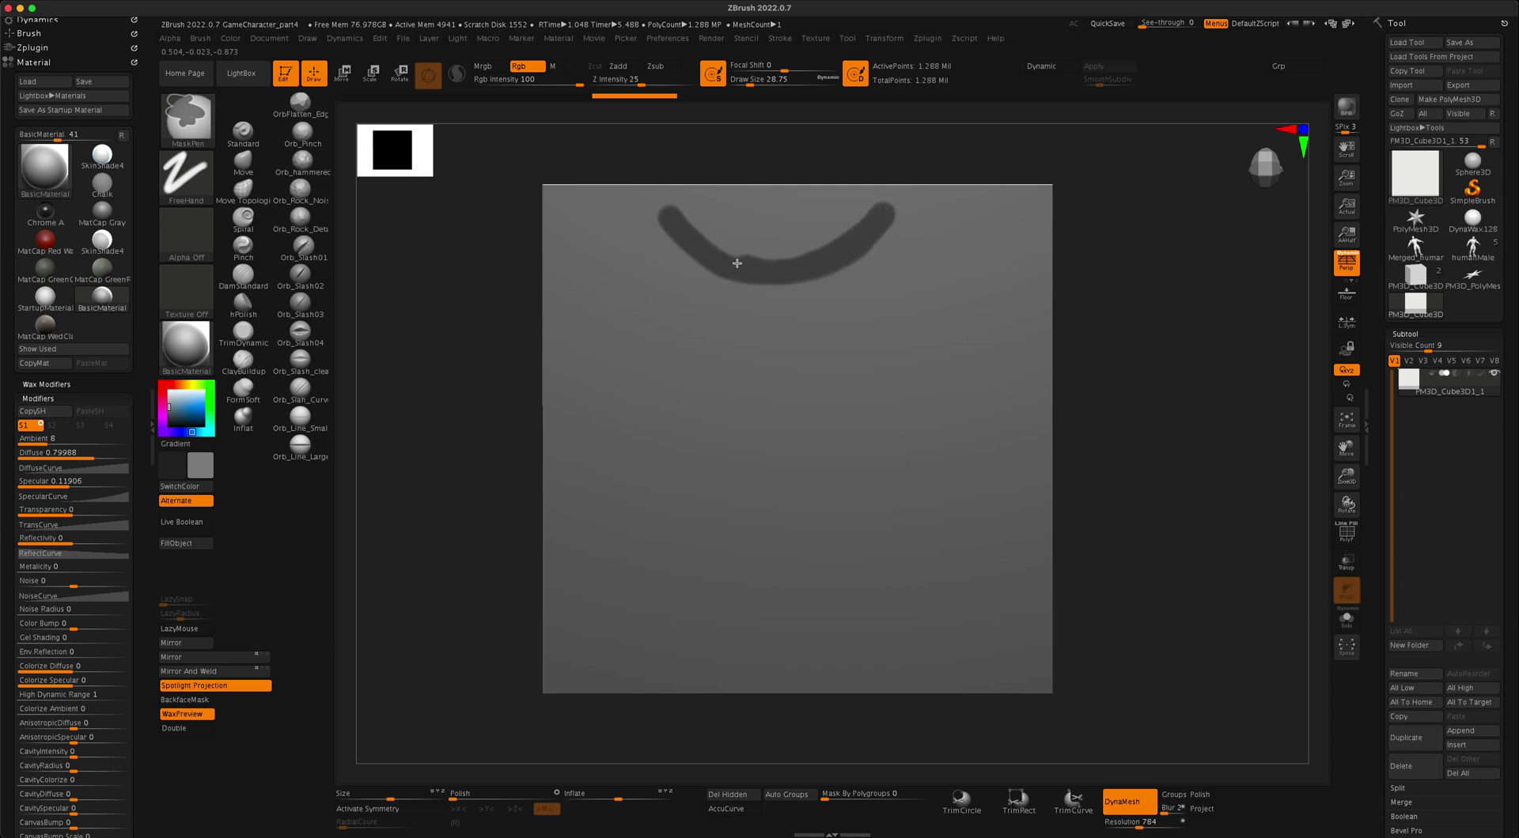
{"action": "mouse_move", "coordinate": [738, 264]}
{"action": "left_mouse_down", "text": "ctrl"}
{"action": "mouse_move", "coordinate": [676, 226]}
{"action": "mouse_move", "coordinate": [815, 267]}
{"action": "mouse_move", "coordinate": [698, 237]}
{"action": "mouse_move", "coordinate": [665, 352]}
{"action": "mouse_move", "coordinate": [663, 494]}
{"action": "mouse_move", "coordinate": [682, 342]}
{"action": "mouse_move", "coordinate": [673, 226]}
{"action": "mouse_move", "coordinate": [635, 550]}
{"action": "mouse_move", "coordinate": [672, 497]}
{"action": "mouse_move", "coordinate": [720, 545]}
{"action": "mouse_move", "coordinate": [763, 510]}
{"action": "mouse_move", "coordinate": [829, 560]}
{"action": "mouse_move", "coordinate": [864, 508]}
{"action": "mouse_move", "coordinate": [918, 557]}
{"action": "mouse_move", "coordinate": [926, 456]}
{"action": "mouse_move", "coordinate": [884, 212]}
{"action": "mouse_move", "coordinate": [953, 564]}
{"action": "mouse_move", "coordinate": [882, 506]}
{"action": "mouse_move", "coordinate": [657, 497]}
{"action": "mouse_move", "coordinate": [692, 271]}
{"action": "left_mouse_up", "text": "ctrl"}
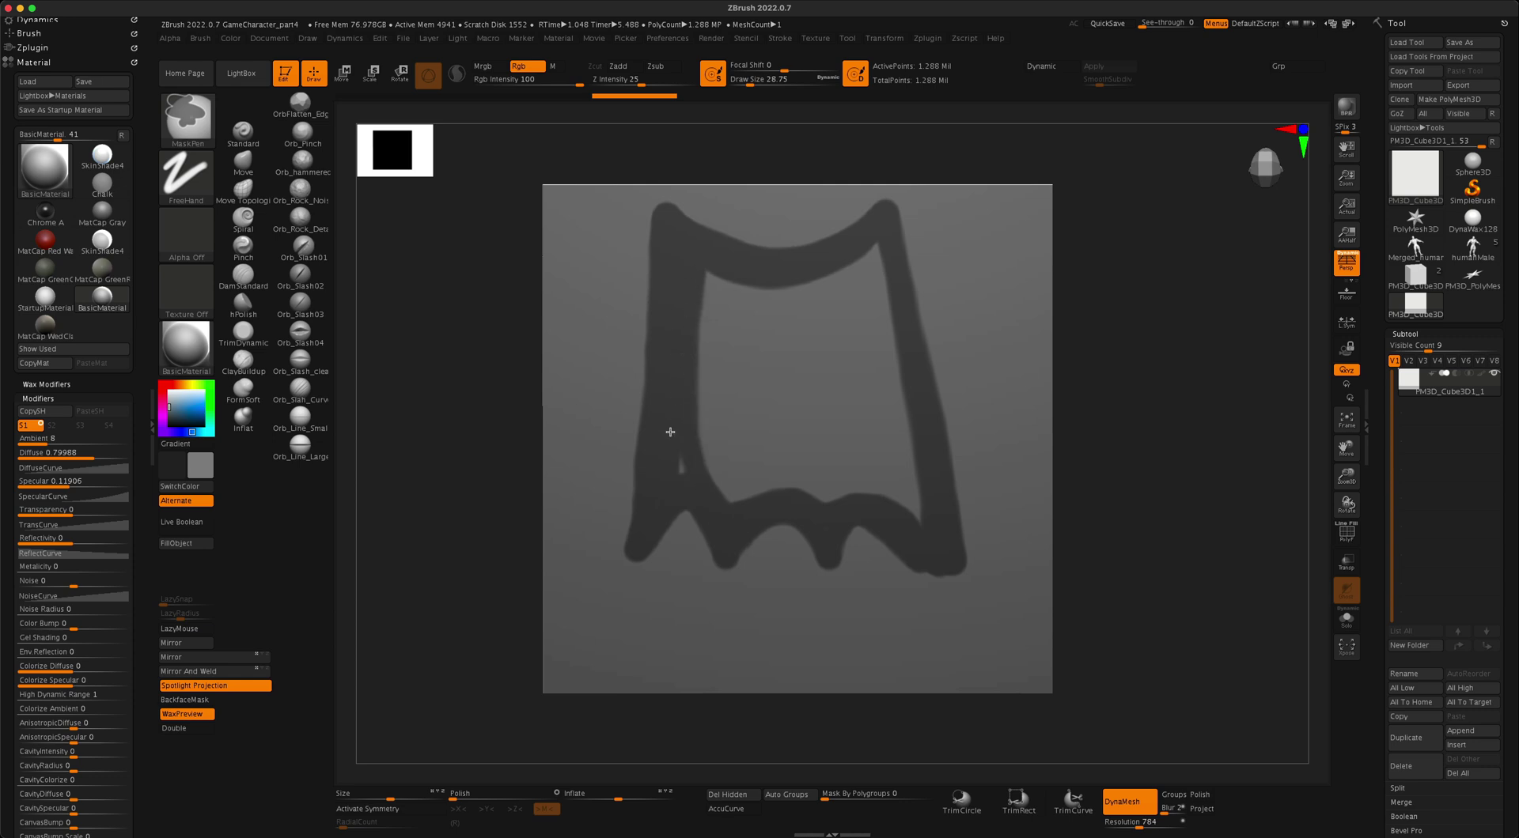
{"action": "mouse_move", "coordinate": [677, 468]}
{"action": "left_mouse_down", "text": "ctrl"}
{"action": "mouse_move", "coordinate": [696, 277]}
{"action": "mouse_move", "coordinate": [772, 294]}
{"action": "mouse_move", "coordinate": [864, 253]}
{"action": "left_mouse_up", "text": "ctrl"}
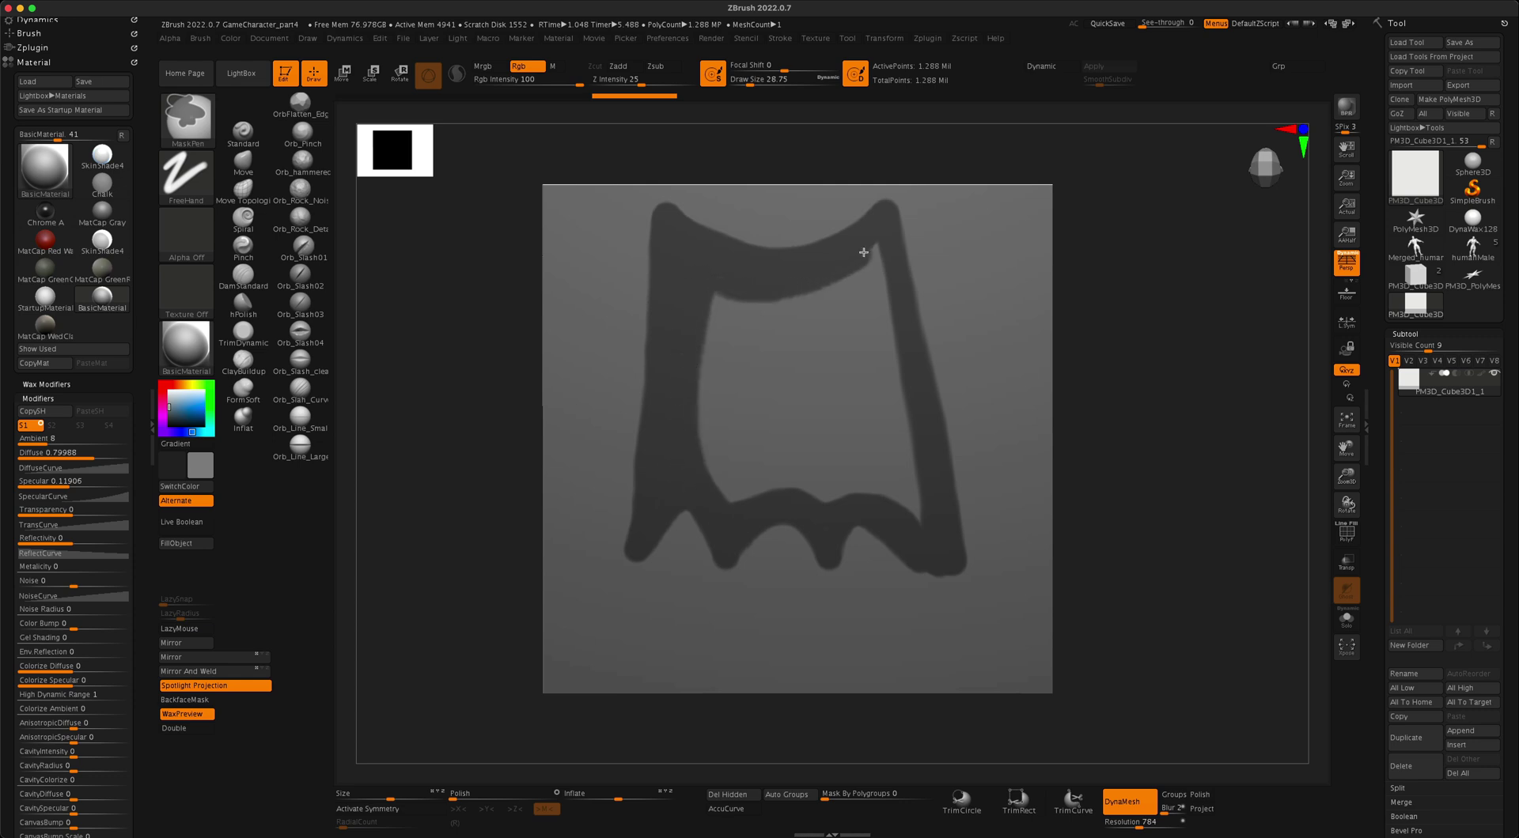
Enlarge the brush and fill the interior of the cape outline with mask
{"action": "key", "text": "s"}
{"action": "left_click_drag", "start_coordinate": [798, 362], "coordinate": [811, 361]}
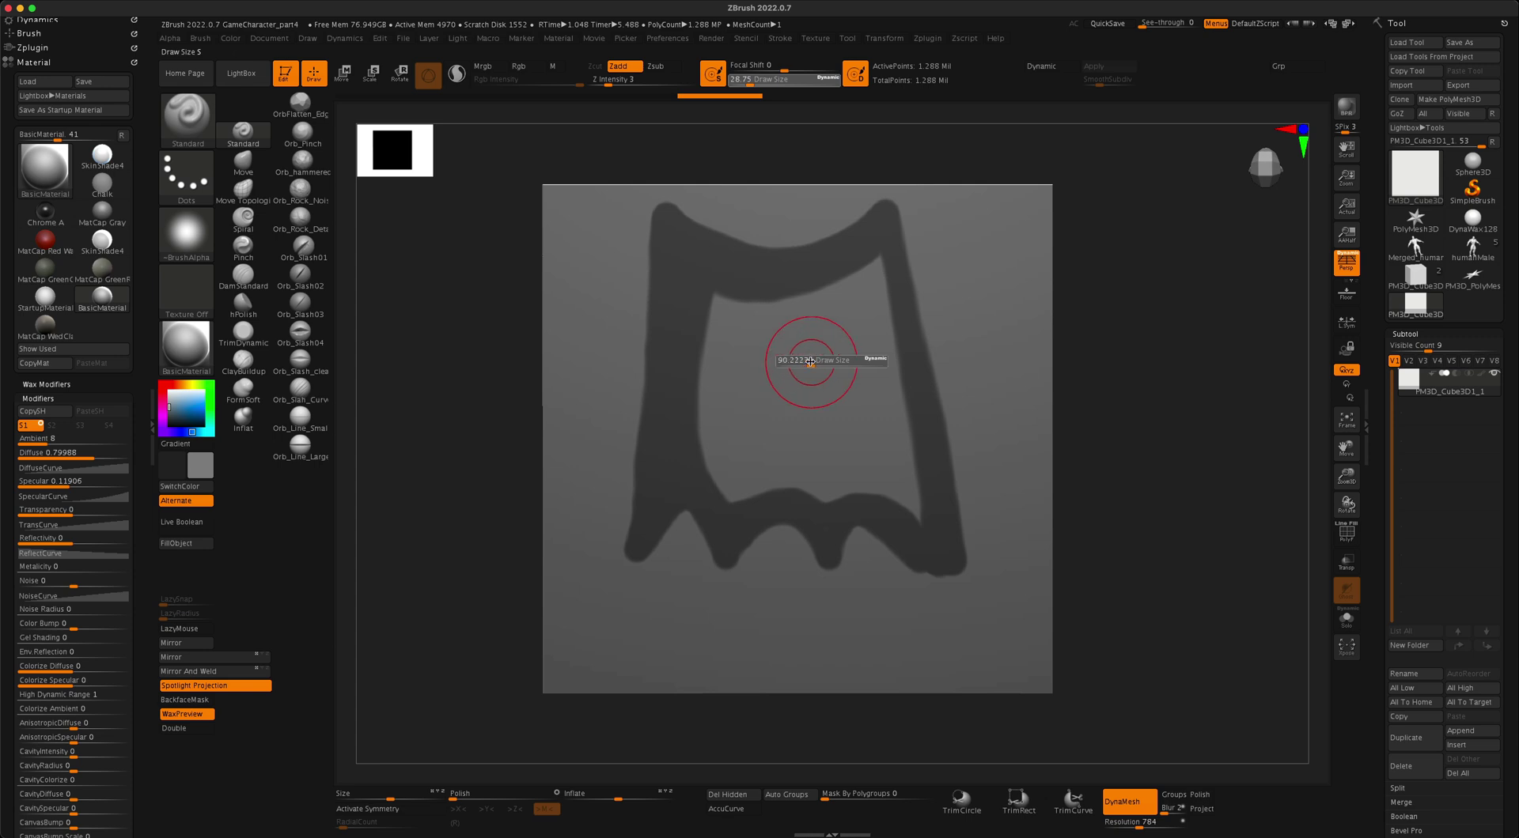
{"action": "mouse_move", "coordinate": [732, 331]}
{"action": "left_mouse_down", "text": "ctrl"}
{"action": "mouse_move", "coordinate": [719, 312]}
{"action": "mouse_move", "coordinate": [823, 288]}
{"action": "mouse_move", "coordinate": [871, 298]}
{"action": "mouse_move", "coordinate": [918, 489]}
{"action": "mouse_move", "coordinate": [715, 477]}
{"action": "mouse_move", "coordinate": [719, 353]}
{"action": "mouse_move", "coordinate": [757, 437]}
{"action": "mouse_move", "coordinate": [831, 335]}
{"action": "mouse_move", "coordinate": [858, 443]}
{"action": "mouse_move", "coordinate": [843, 449]}
{"action": "left_mouse_up", "text": "ctrl"}
Set the draw size to about 62 and unmask rounded arches along the cape's hem to sharpen its points
{"action": "key", "text": "s"}
{"action": "left_click_drag", "start_coordinate": [841, 616], "coordinate": [836, 617]}
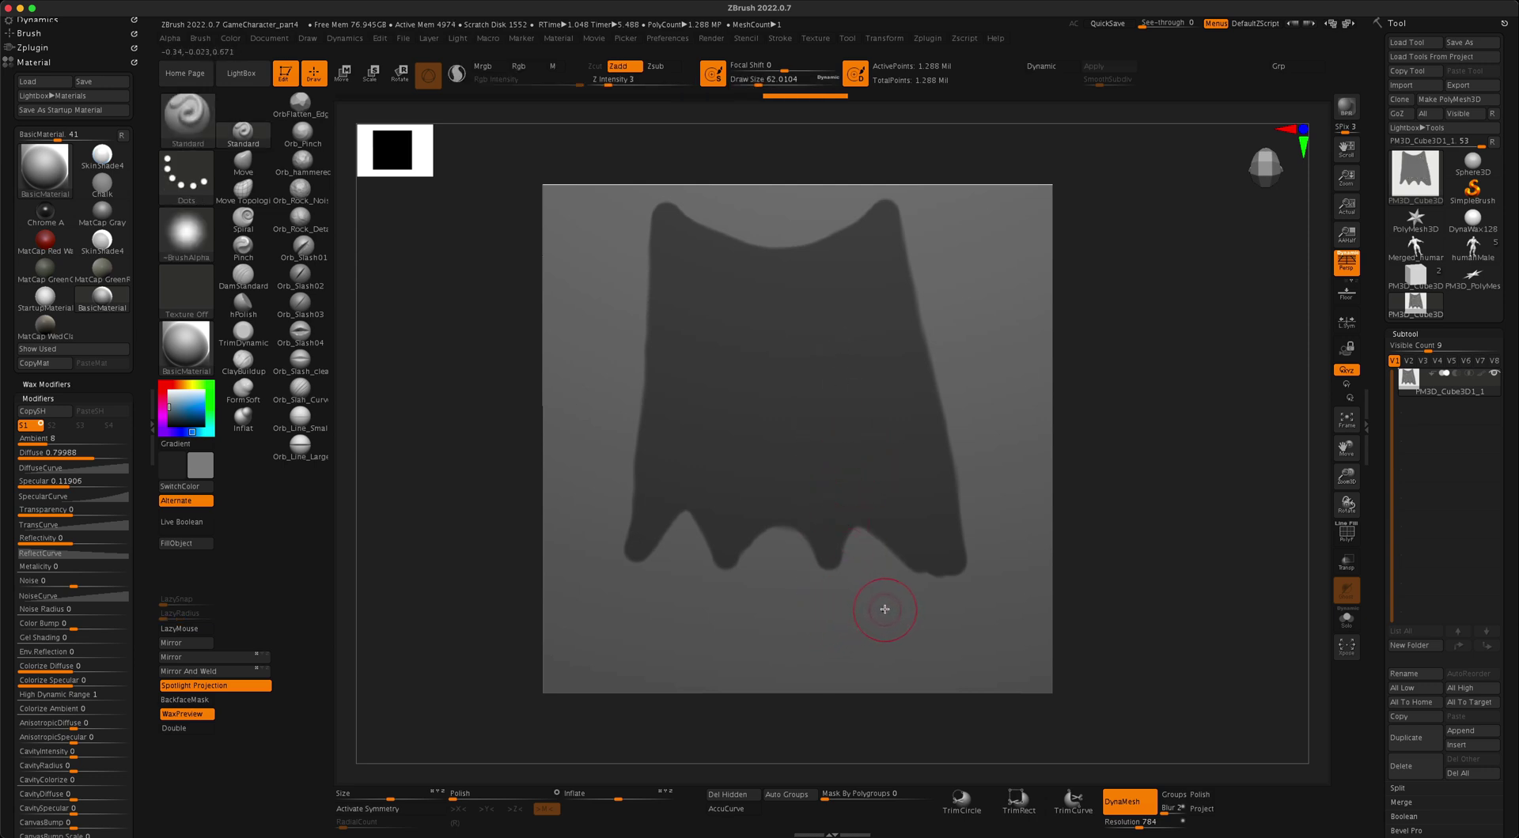
{"action": "key", "text": "ctrl"}
{"action": "mouse_move", "coordinate": [870, 561]}
{"action": "left_mouse_down", "text": "ctrl+alt"}
{"action": "mouse_move", "coordinate": [910, 566]}
{"action": "mouse_move", "coordinate": [933, 593]}
{"action": "mouse_move", "coordinate": [890, 550]}
{"action": "left_mouse_up", "text": "ctrl+alt"}
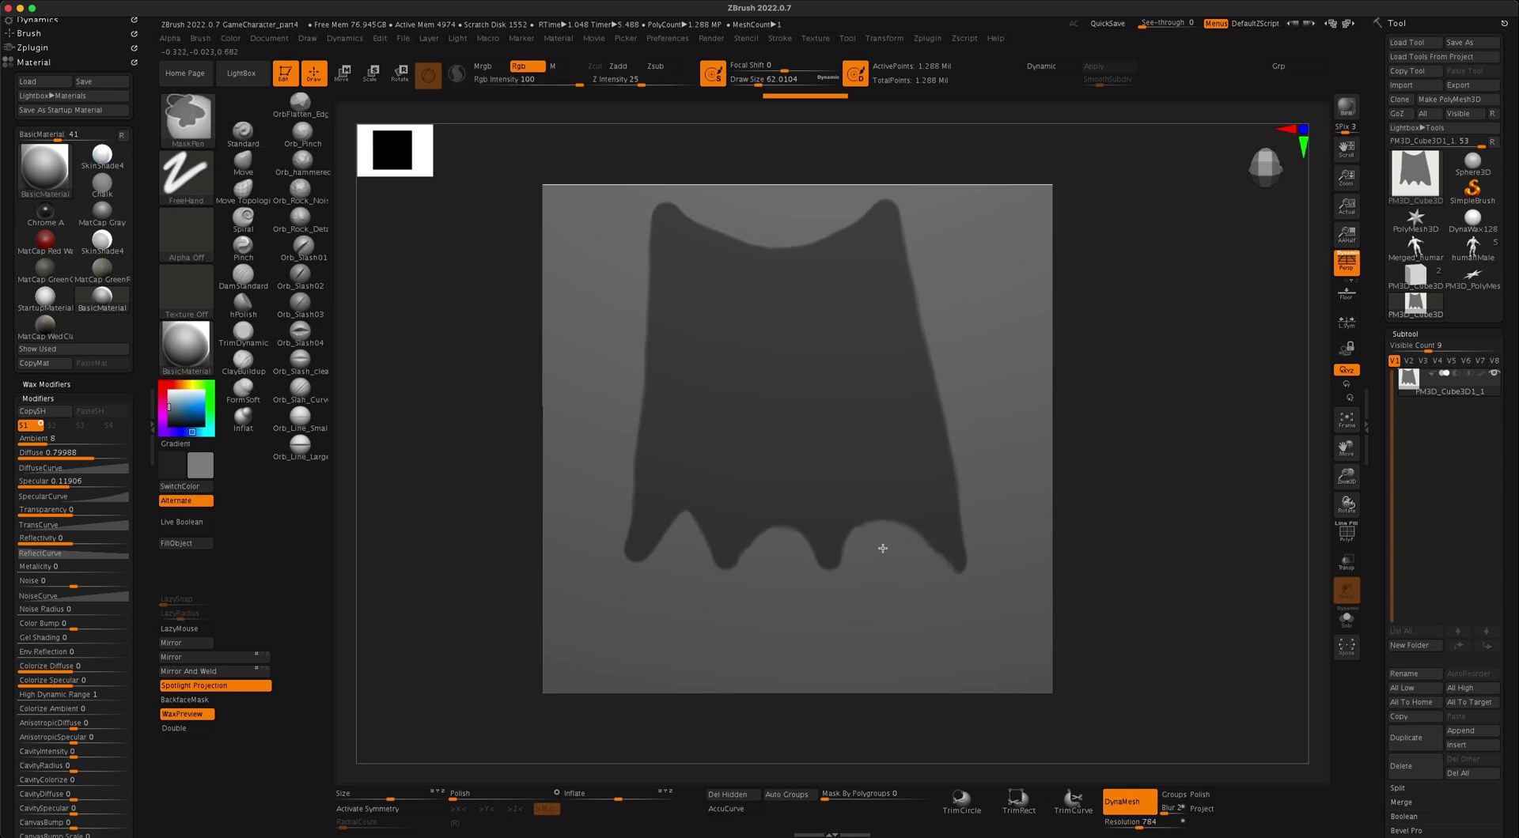
{"action": "left_click_drag", "start_coordinate": [935, 603], "coordinate": [939, 610], "text": "ctrl+alt"}
{"action": "left_click_drag", "start_coordinate": [963, 395], "coordinate": [987, 594], "text": "ctrl+alt"}
{"action": "key", "text": "ctrl+z"}
{"action": "key", "text": "ctrl"}
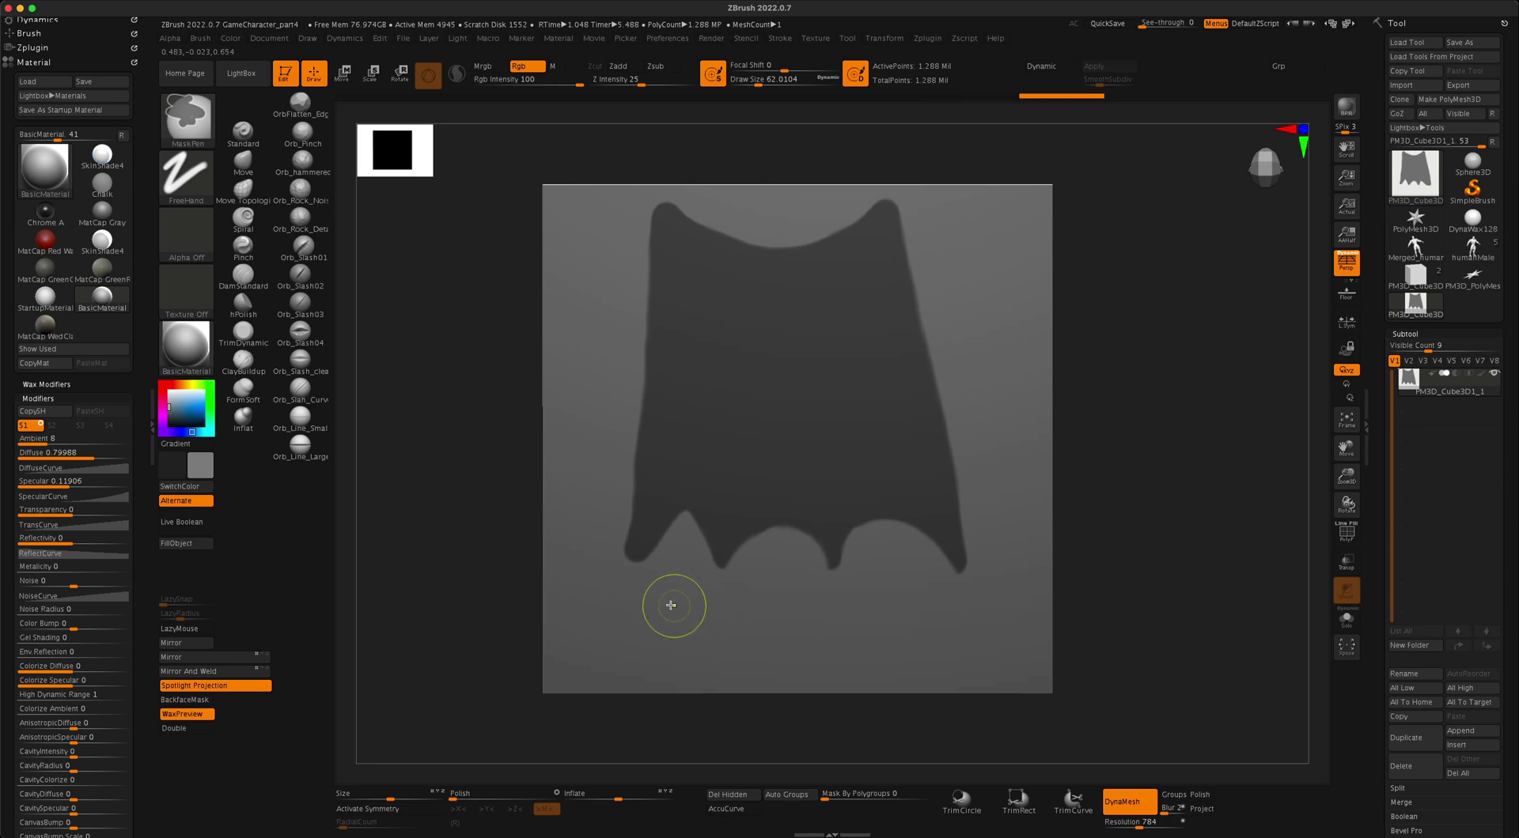
{"action": "left_click_drag", "start_coordinate": [680, 545], "coordinate": [666, 558], "text": "ctrl+alt"}
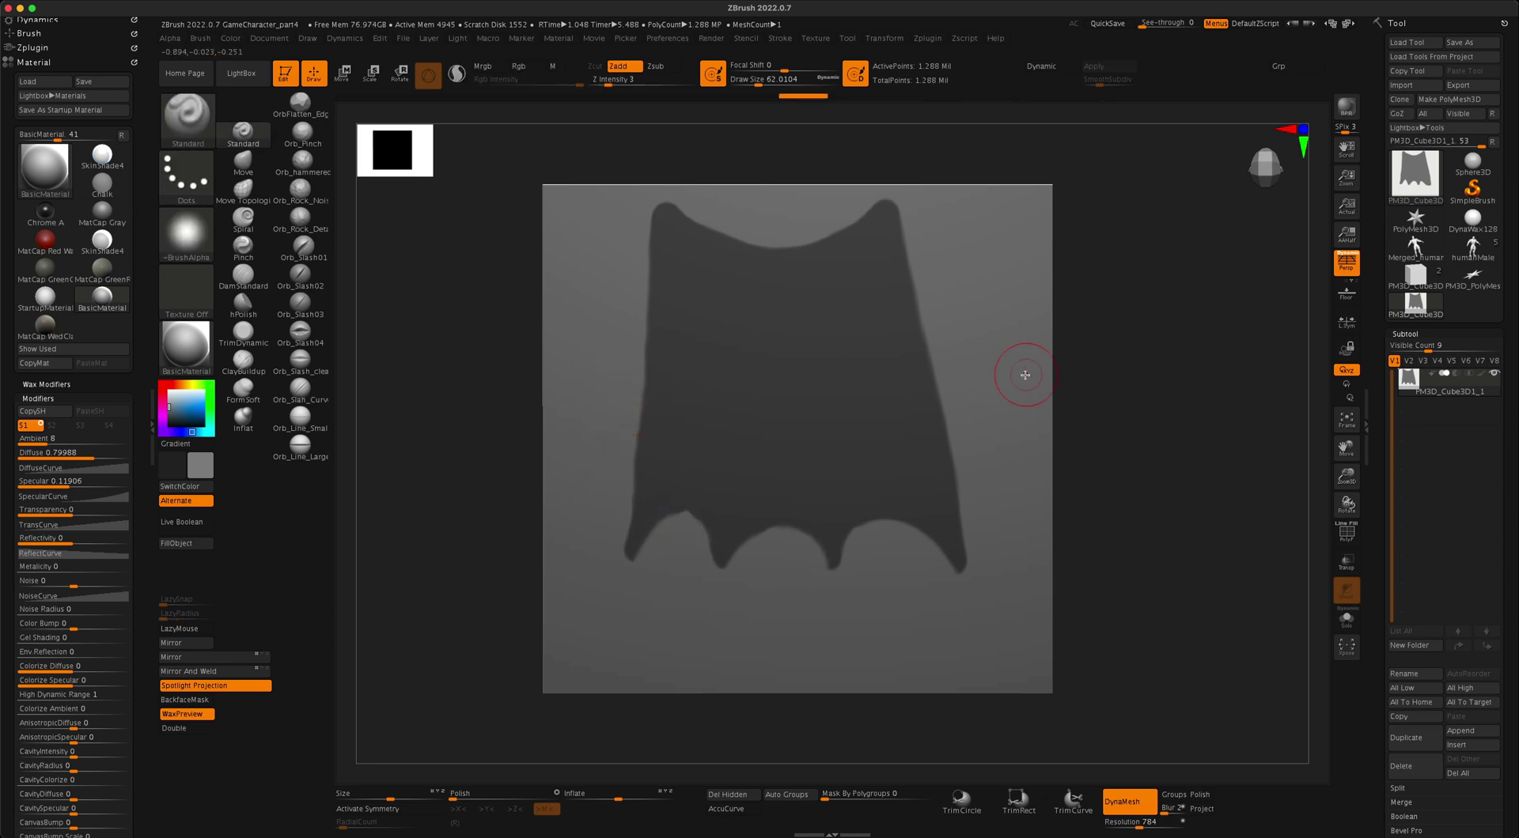
Reduce the draw size to about 26.7 and shape two narrow, ragged unmasked tears in the lower half of the cape mask
{"action": "key", "text": "s"}
{"action": "left_click_drag", "start_coordinate": [864, 622], "coordinate": [853, 630]}
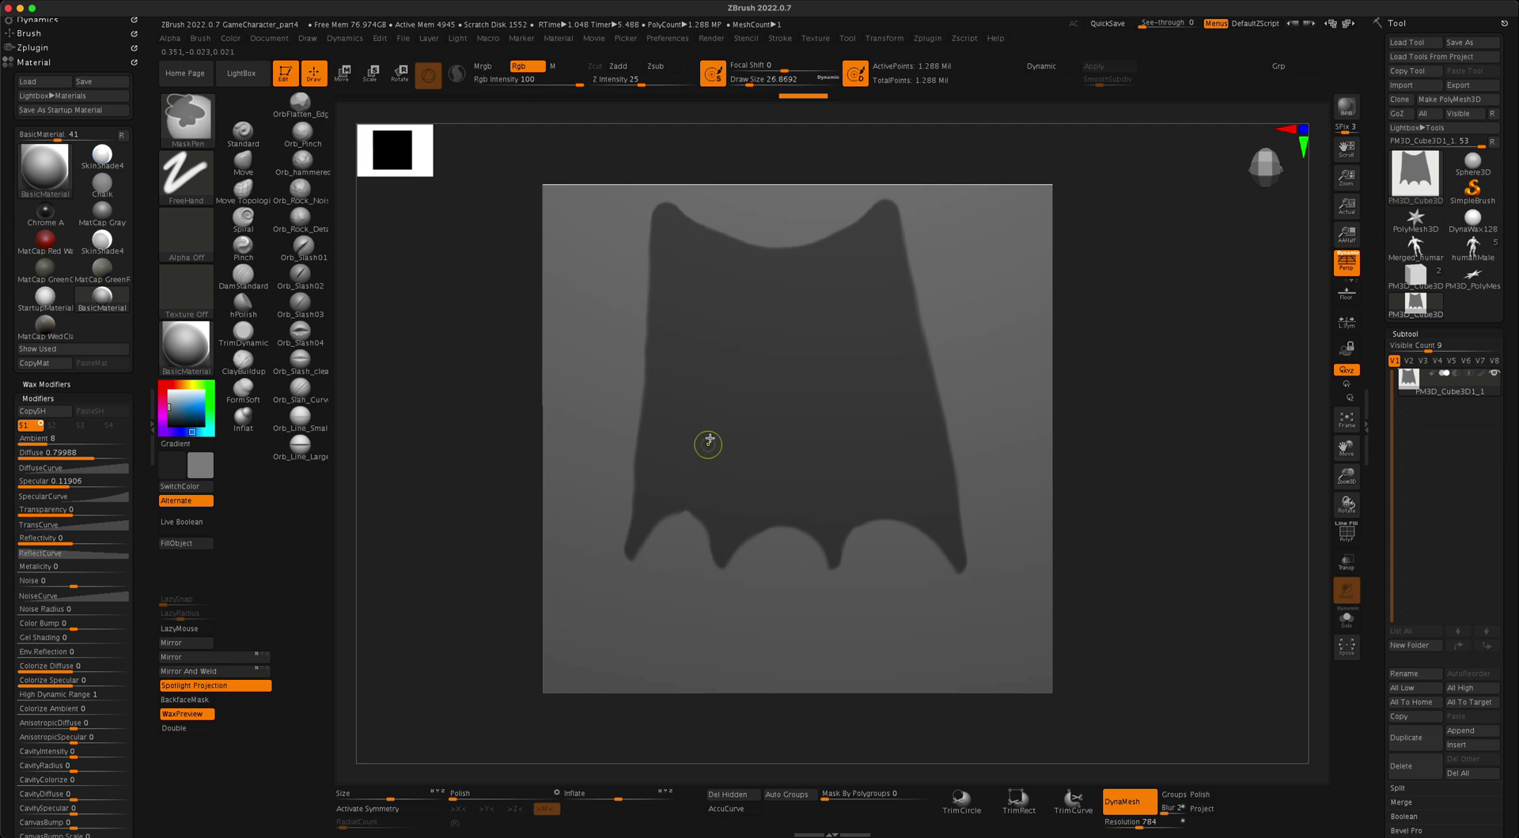
{"action": "left_click_drag", "start_coordinate": [714, 428], "coordinate": [711, 443], "text": "ctrl+alt"}
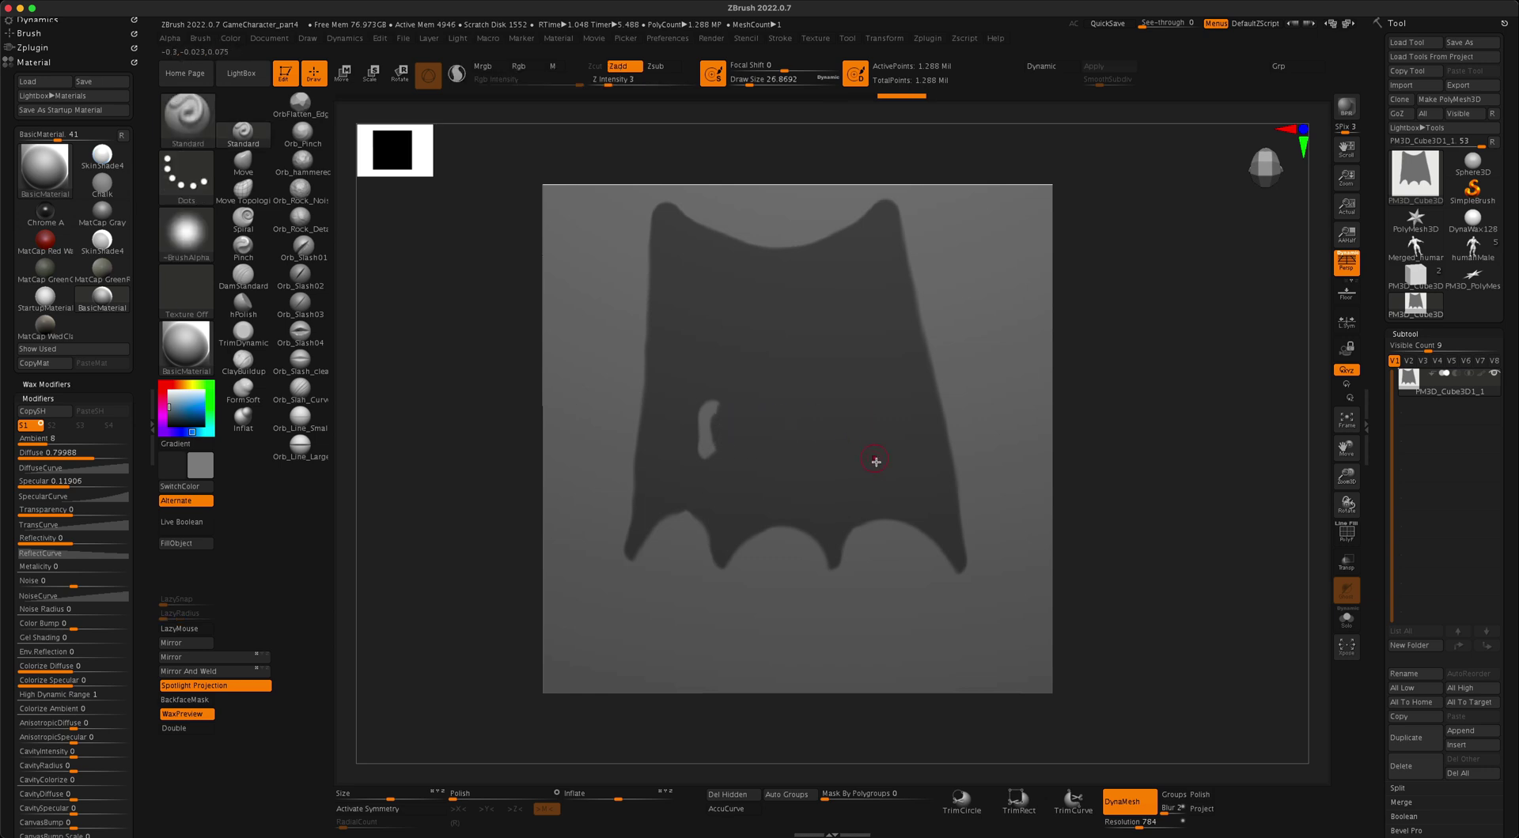
{"action": "mouse_move", "coordinate": [885, 460]}
{"action": "left_mouse_down", "text": "ctrl"}
{"action": "mouse_move", "coordinate": [882, 477]}
{"action": "mouse_move", "coordinate": [883, 434]}
{"action": "left_mouse_up", "text": "ctrl"}
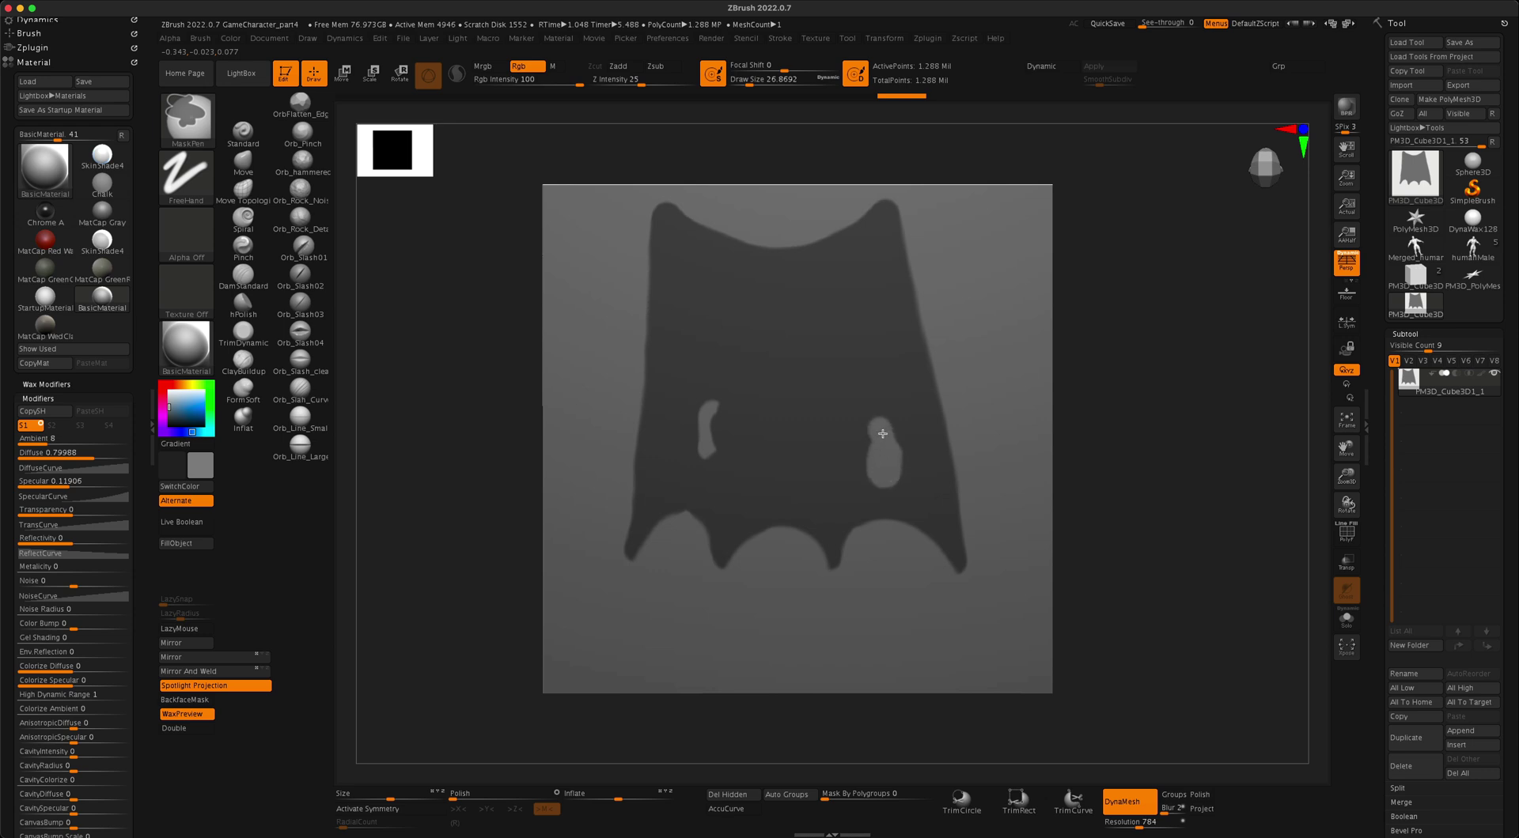
{"action": "key", "text": "ctrl"}
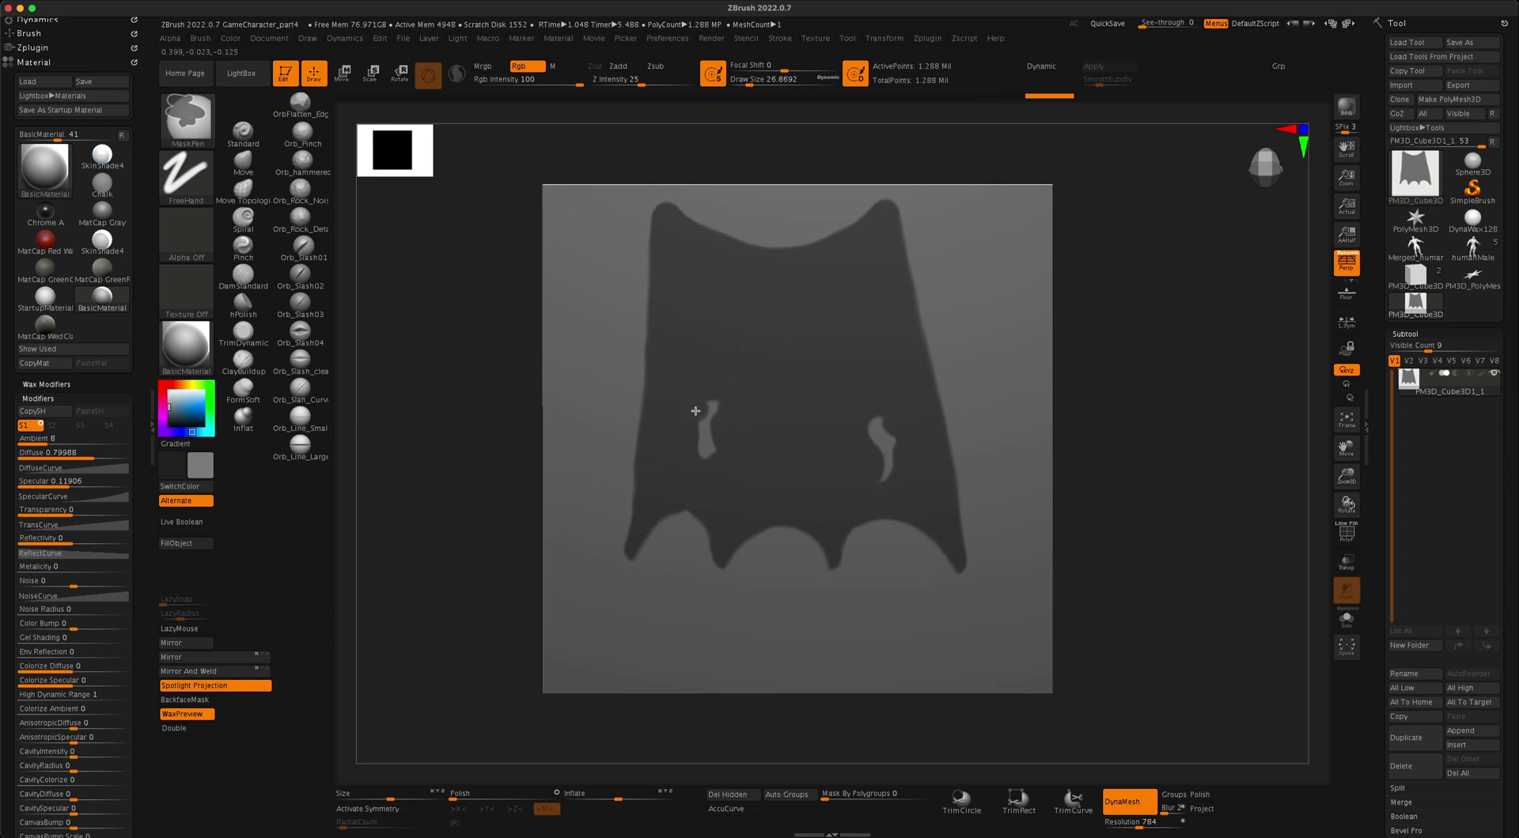
{"action": "key", "text": "ctrl"}
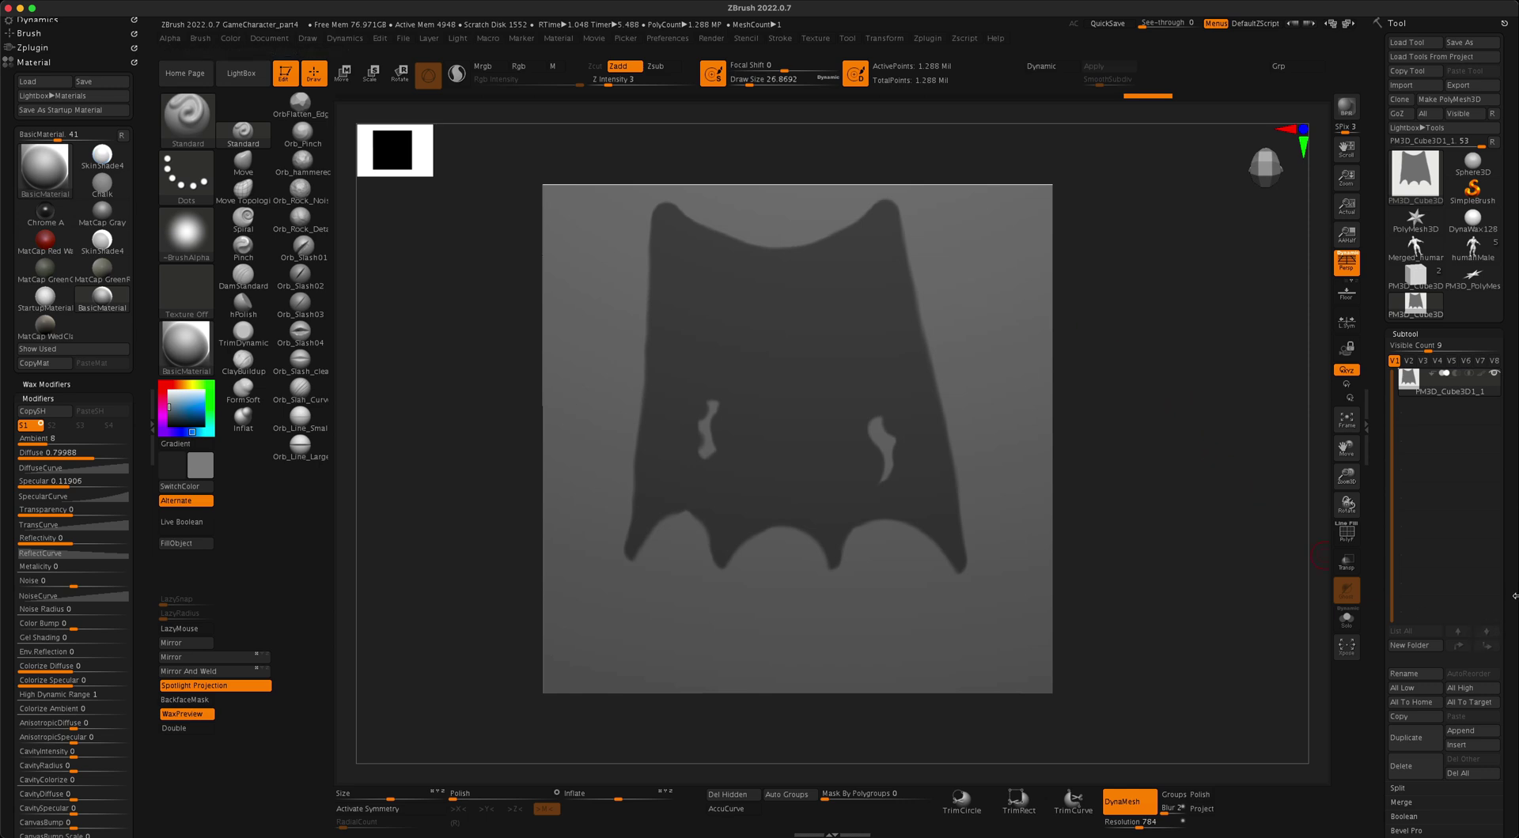
Extract the masked cape from the slab with 0.02 thickness and accept it as a separate subtool
{"action": "left_click_drag", "start_coordinate": [1516, 581], "coordinate": [1517, 492]}
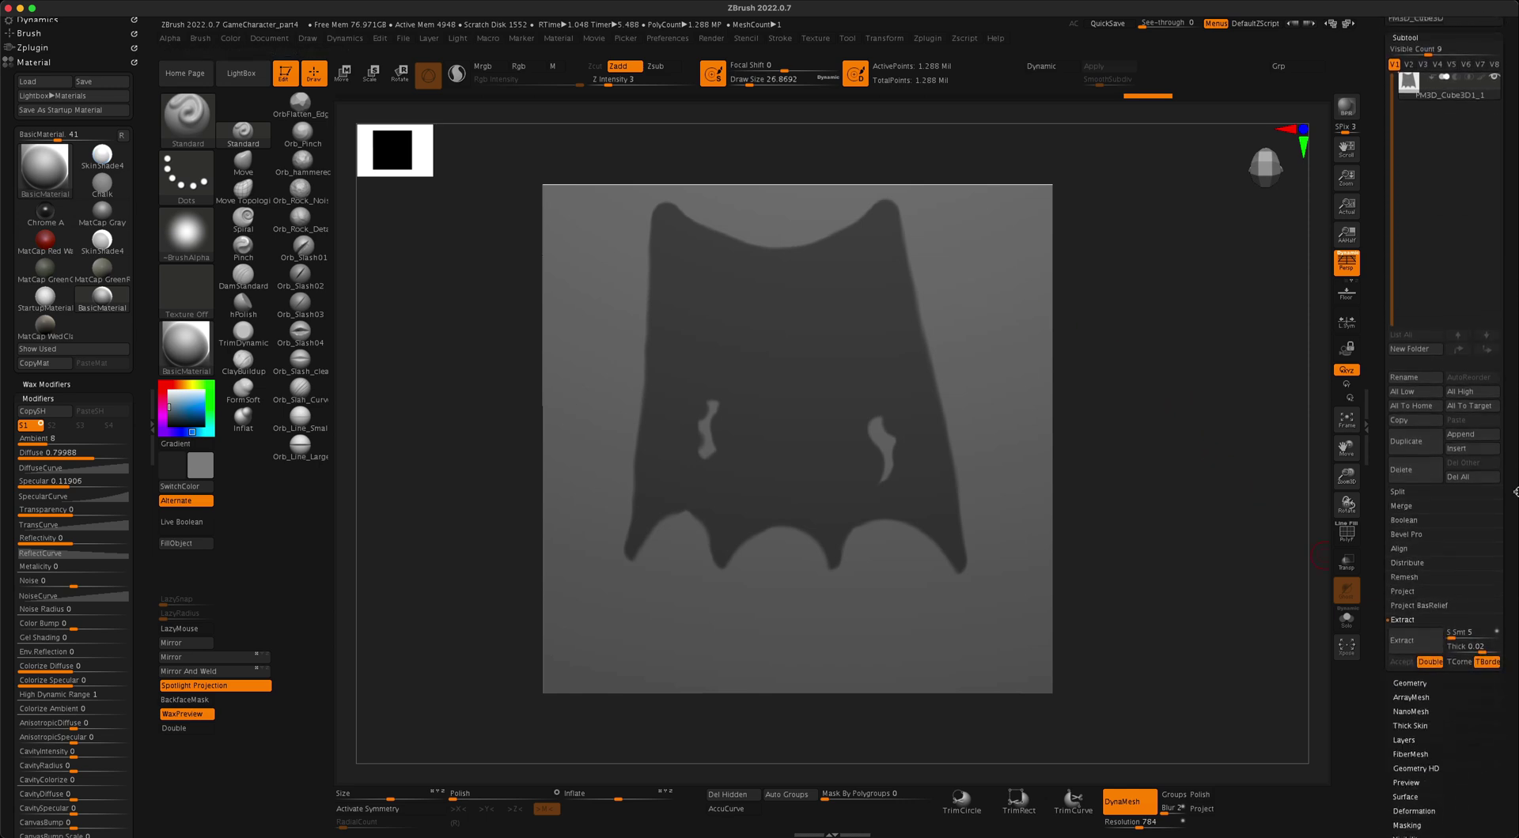
{"action": "left_click", "coordinate": [1422, 645]}
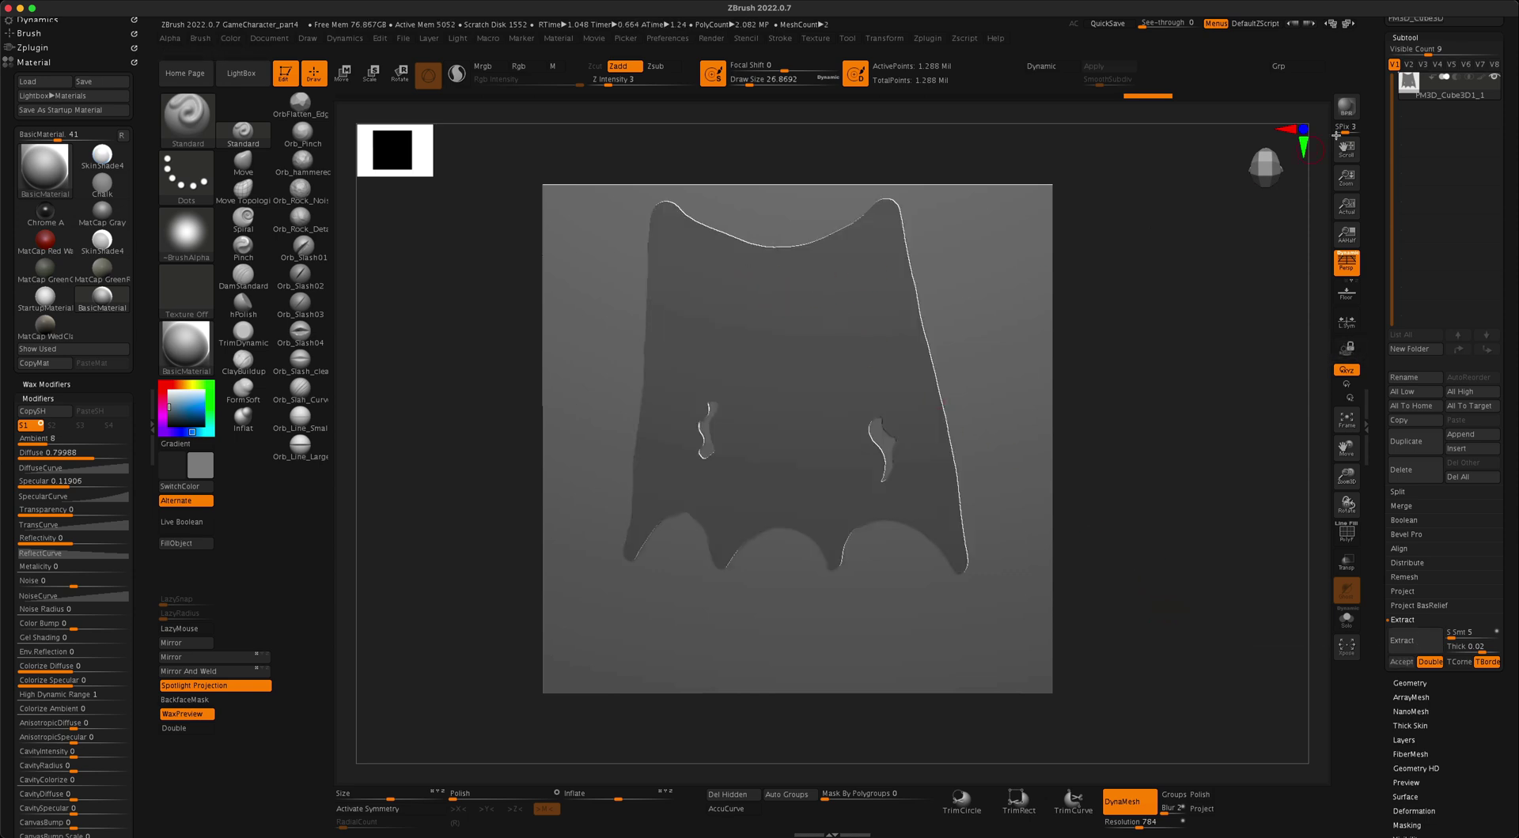
{"action": "left_click", "coordinate": [1401, 662]}
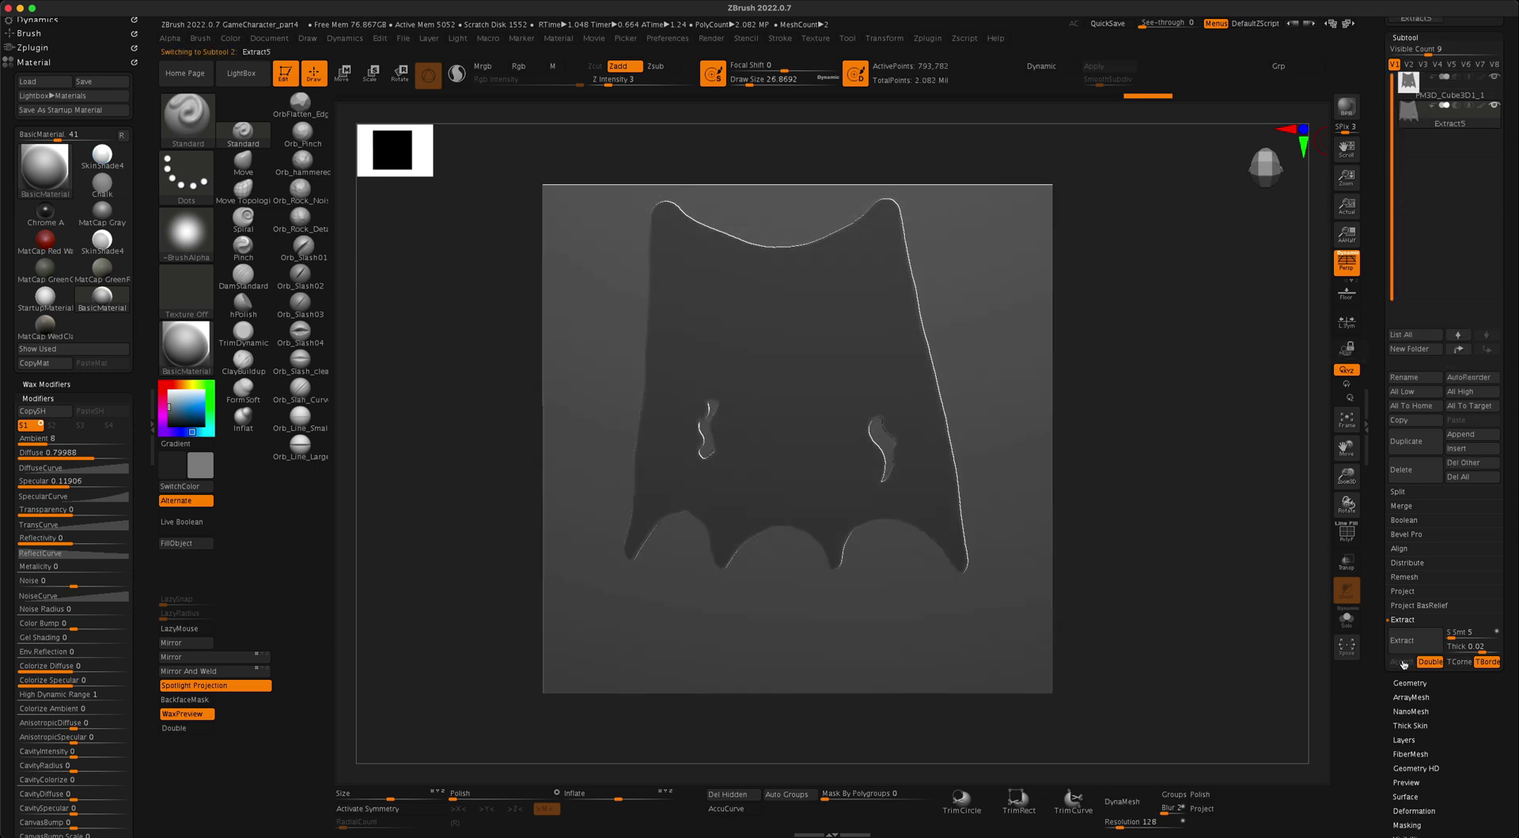
Select the original slab subtool and delete it, keeping only the extracted cape
{"action": "left_click", "coordinate": [1491, 93]}
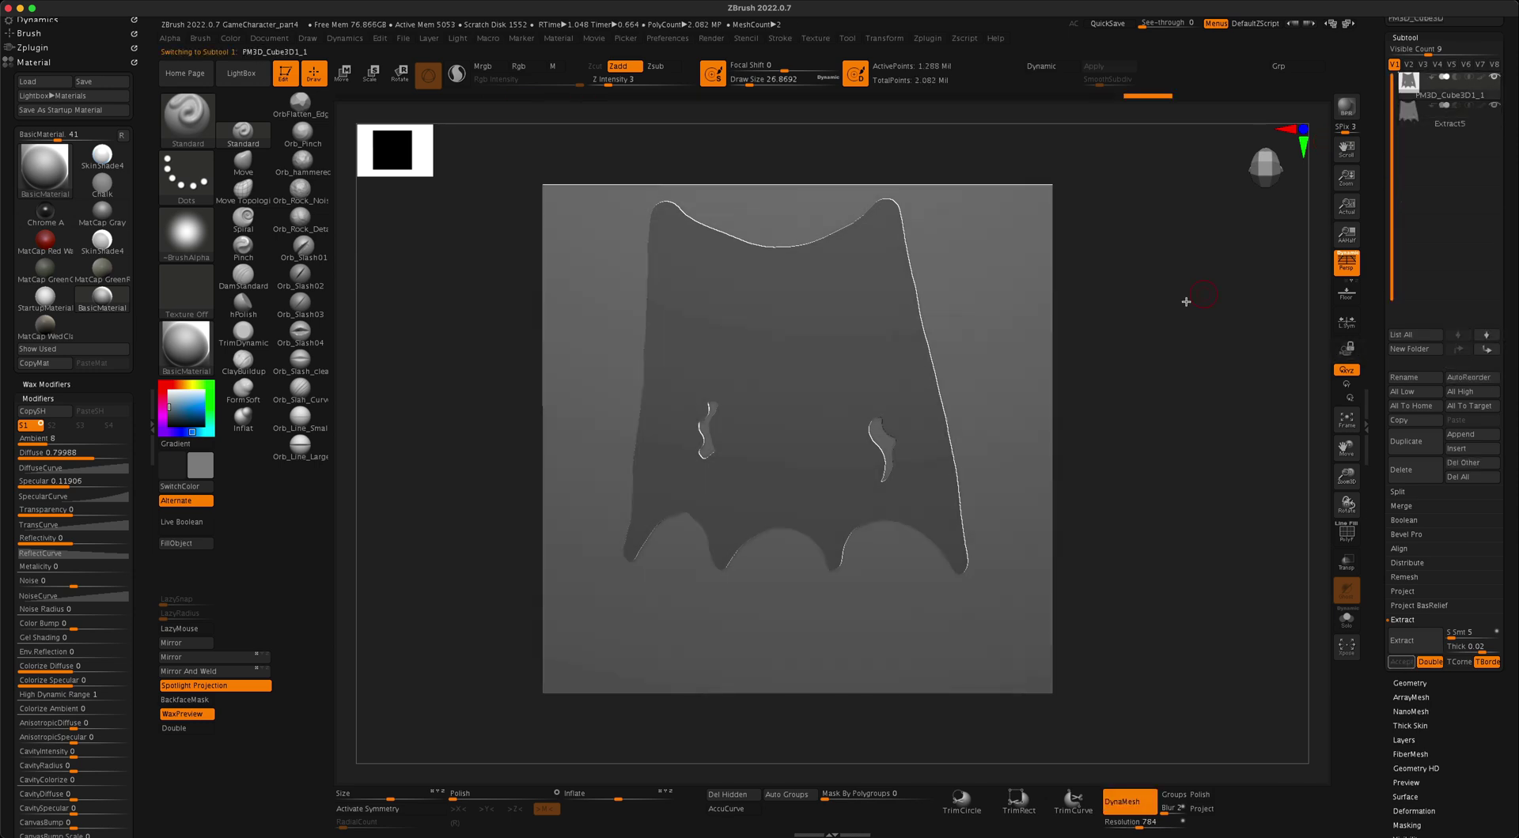
{"action": "left_click_drag", "start_coordinate": [1183, 298], "coordinate": [852, 254]}
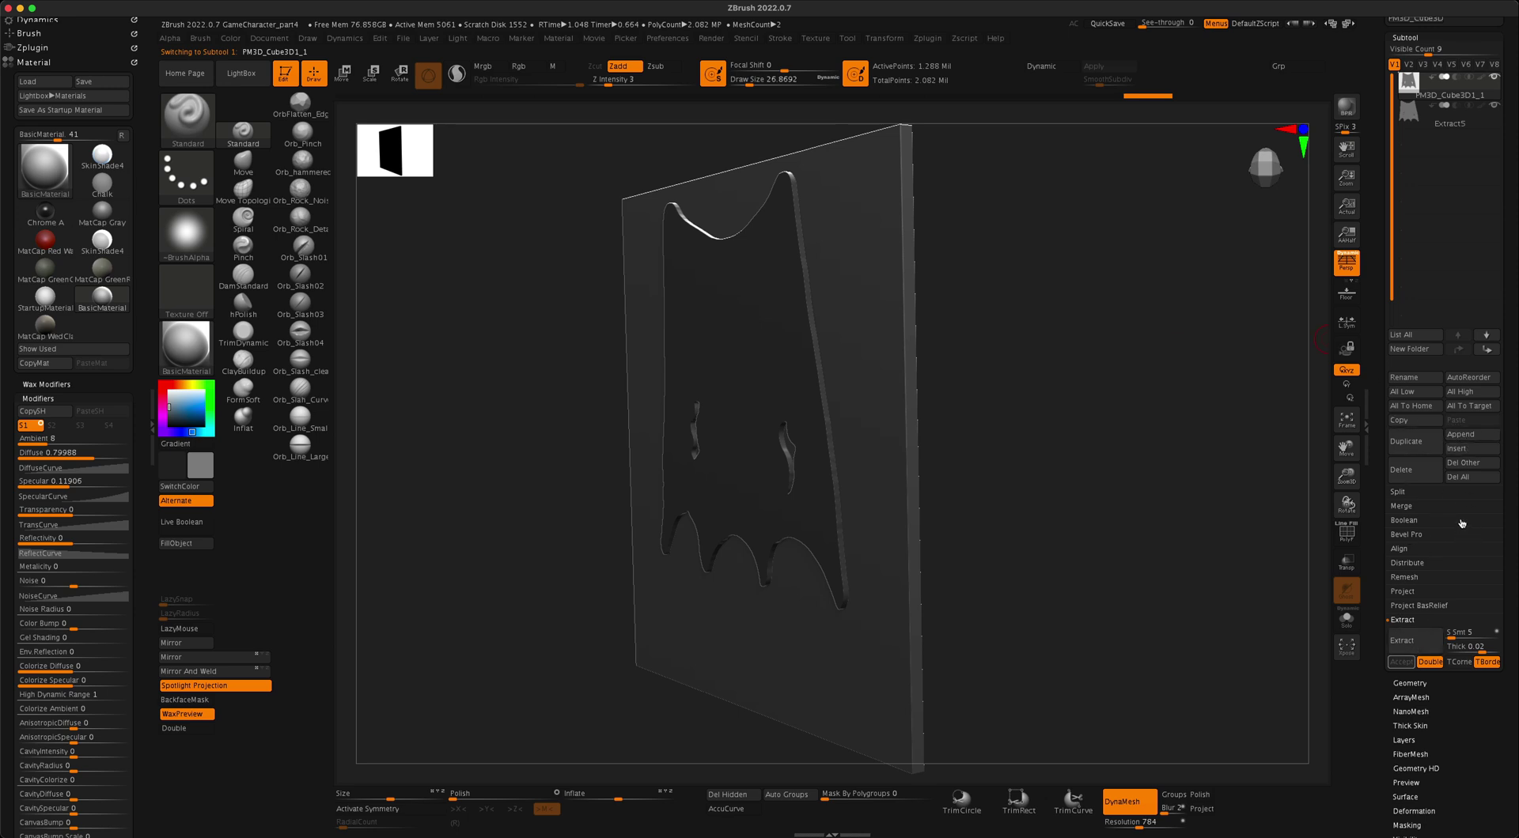
{"action": "left_click", "coordinate": [1422, 472]}
{"action": "left_click", "coordinate": [1295, 496]}
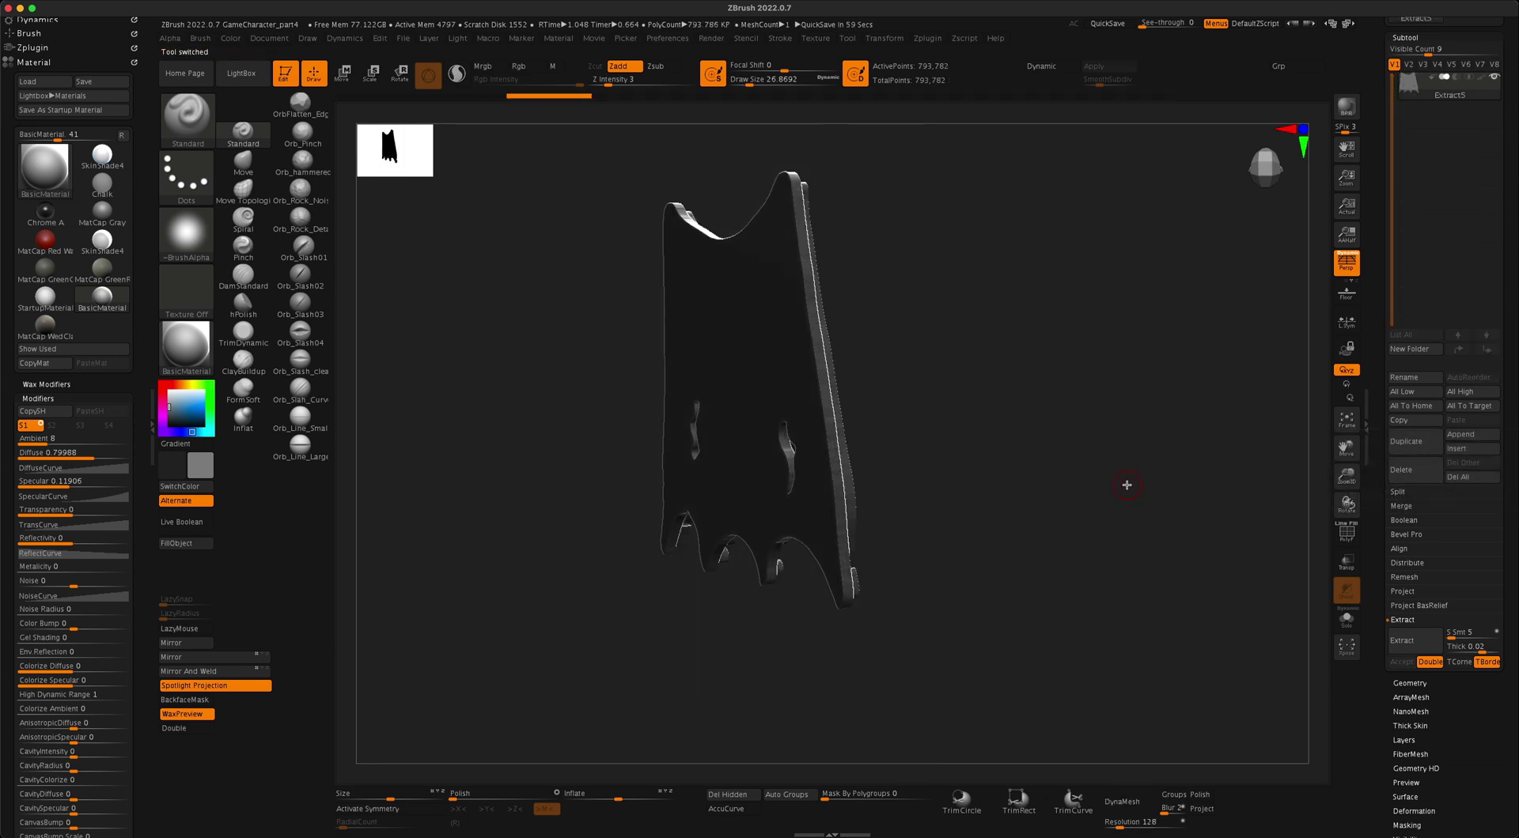
With perspective off and the cape seen edge-on, use the KnifeRect brush to slice one shell lengthwise into a thinner sheet
{"action": "left_click_drag", "start_coordinate": [1125, 481], "coordinate": [1080, 419]}
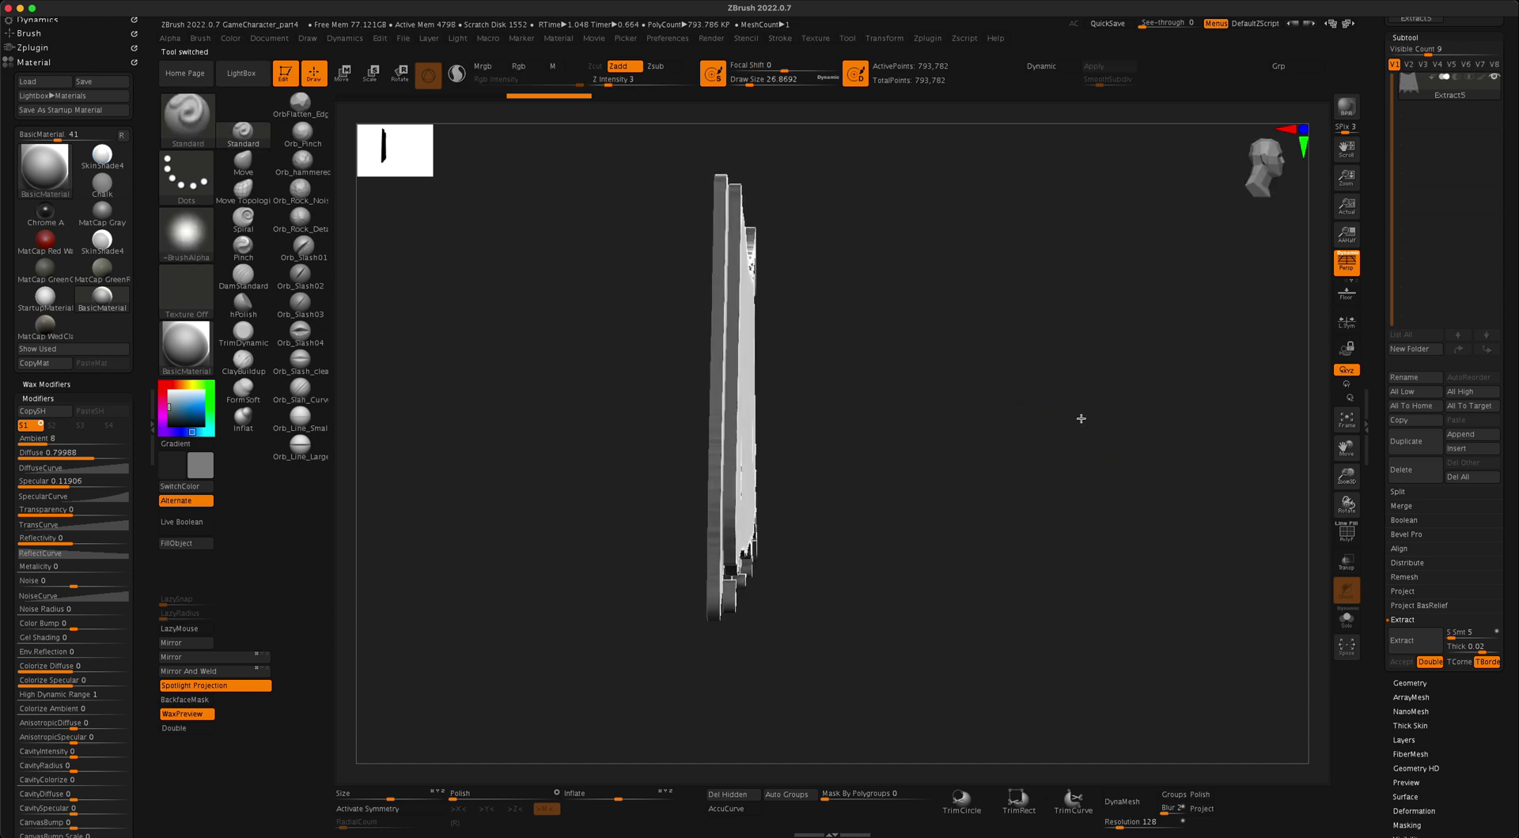
{"action": "left_click_drag", "start_coordinate": [865, 222], "coordinate": [1064, 425], "text": "ctrl"}
{"action": "left_click", "coordinate": [1345, 262]}
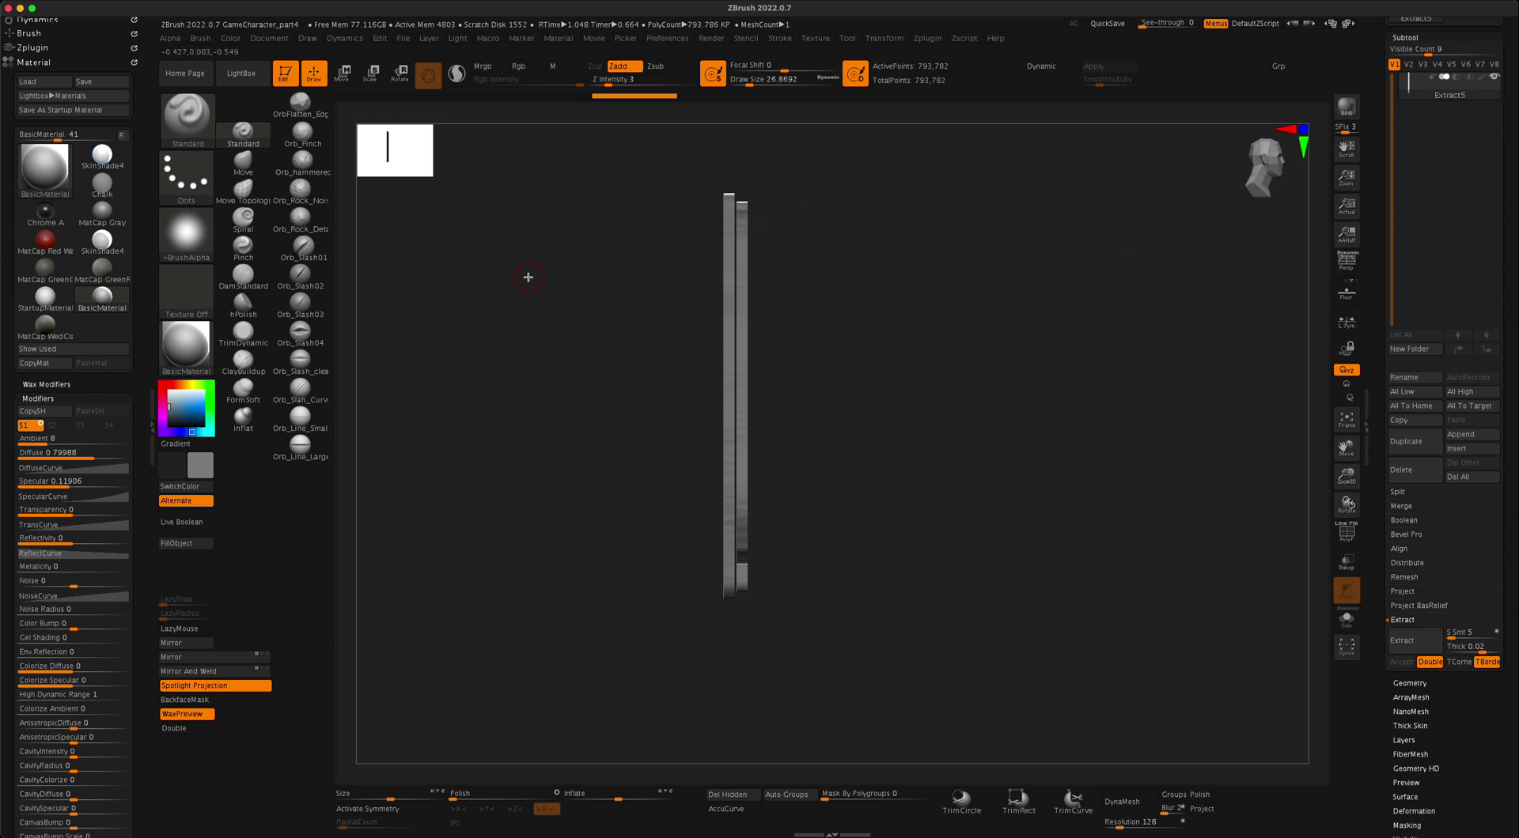
{"action": "key", "text": "ctrl+shift"}
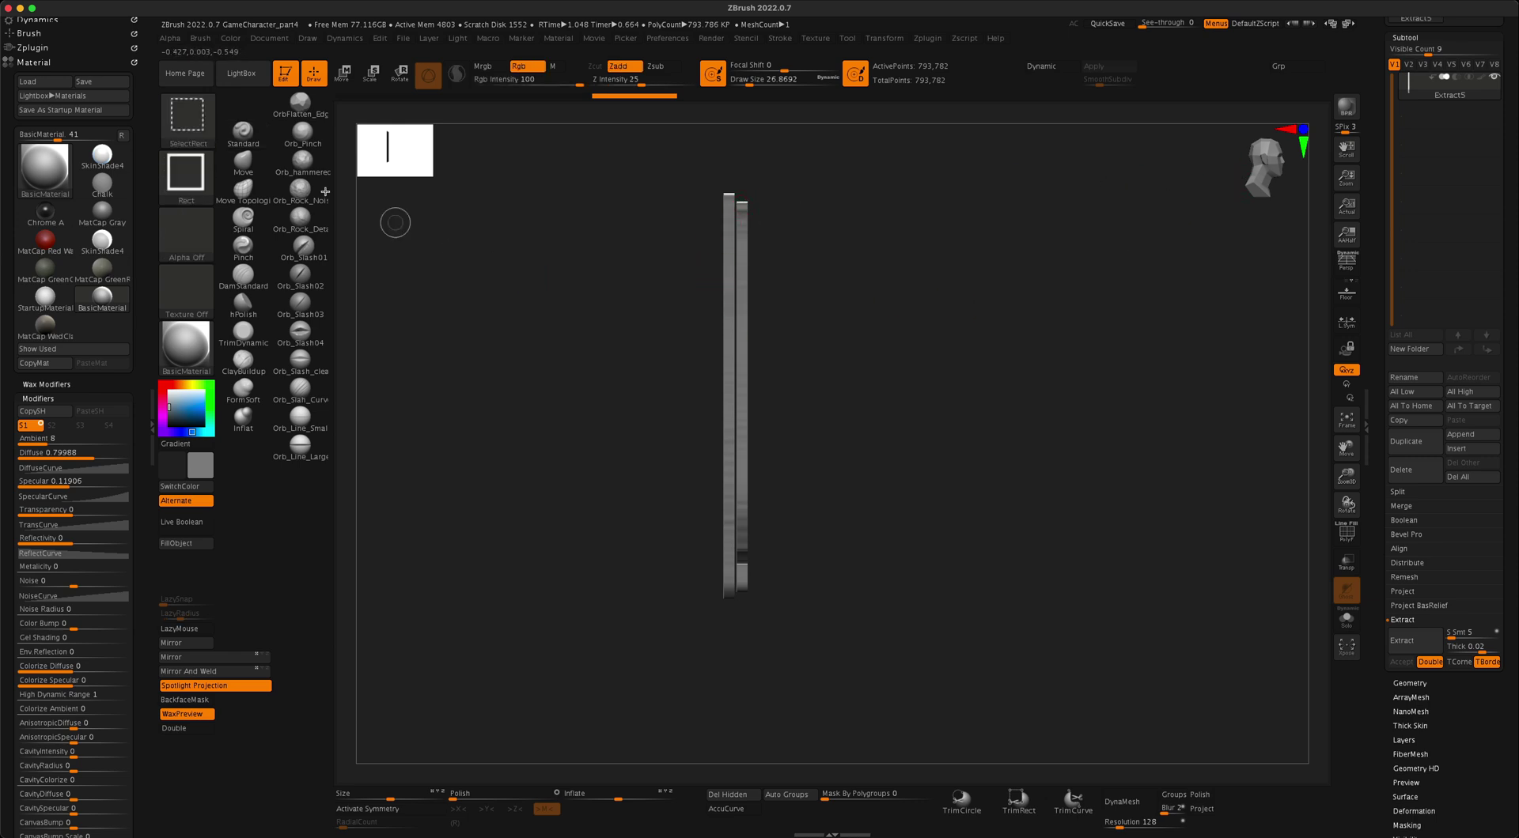
{"action": "left_click", "coordinate": [178, 112], "text": "ctrl+shift"}
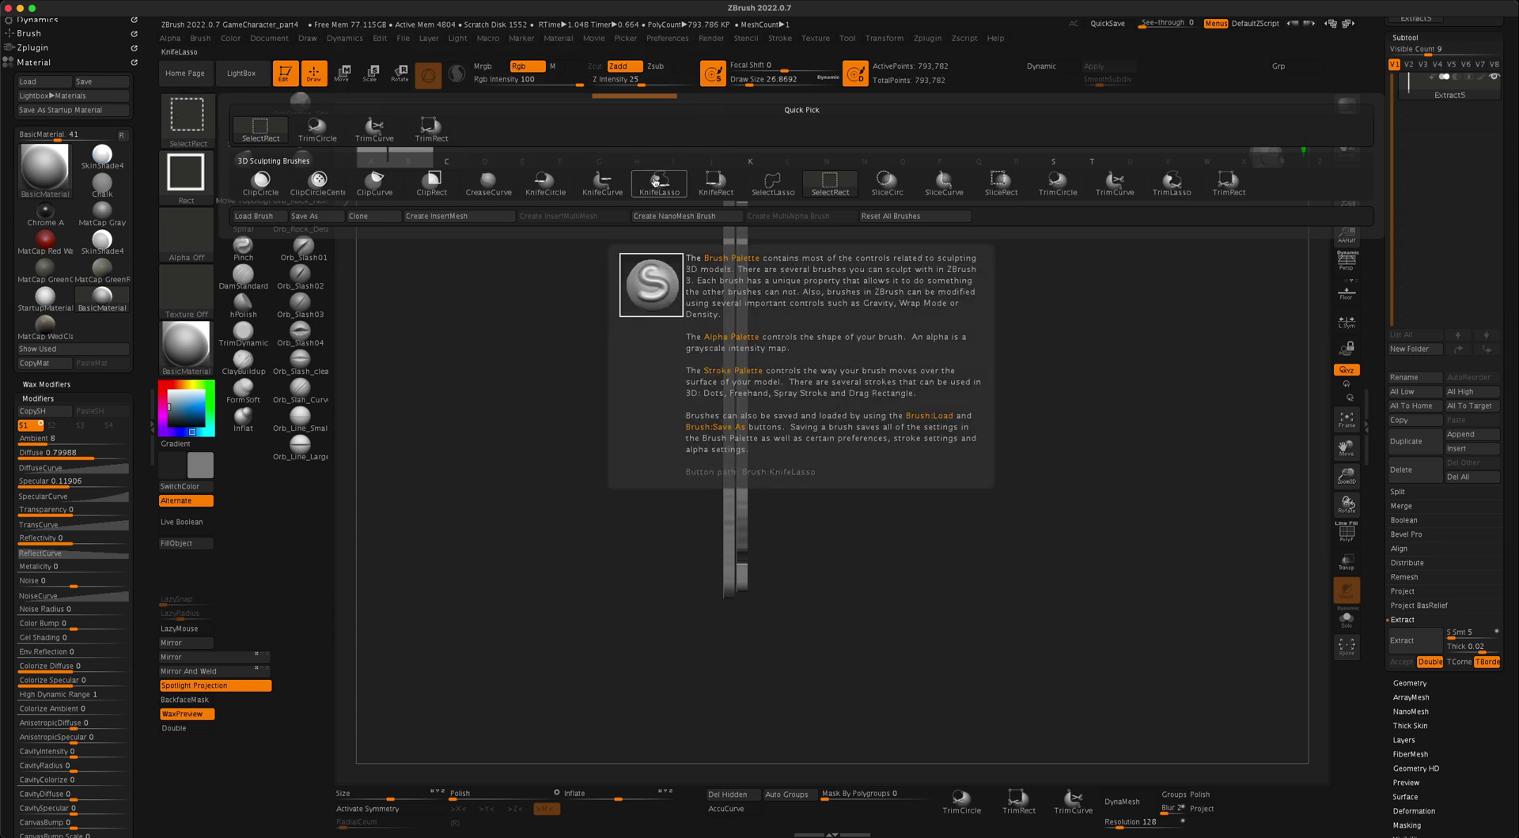
{"action": "mouse_move", "coordinate": [594, 184]}
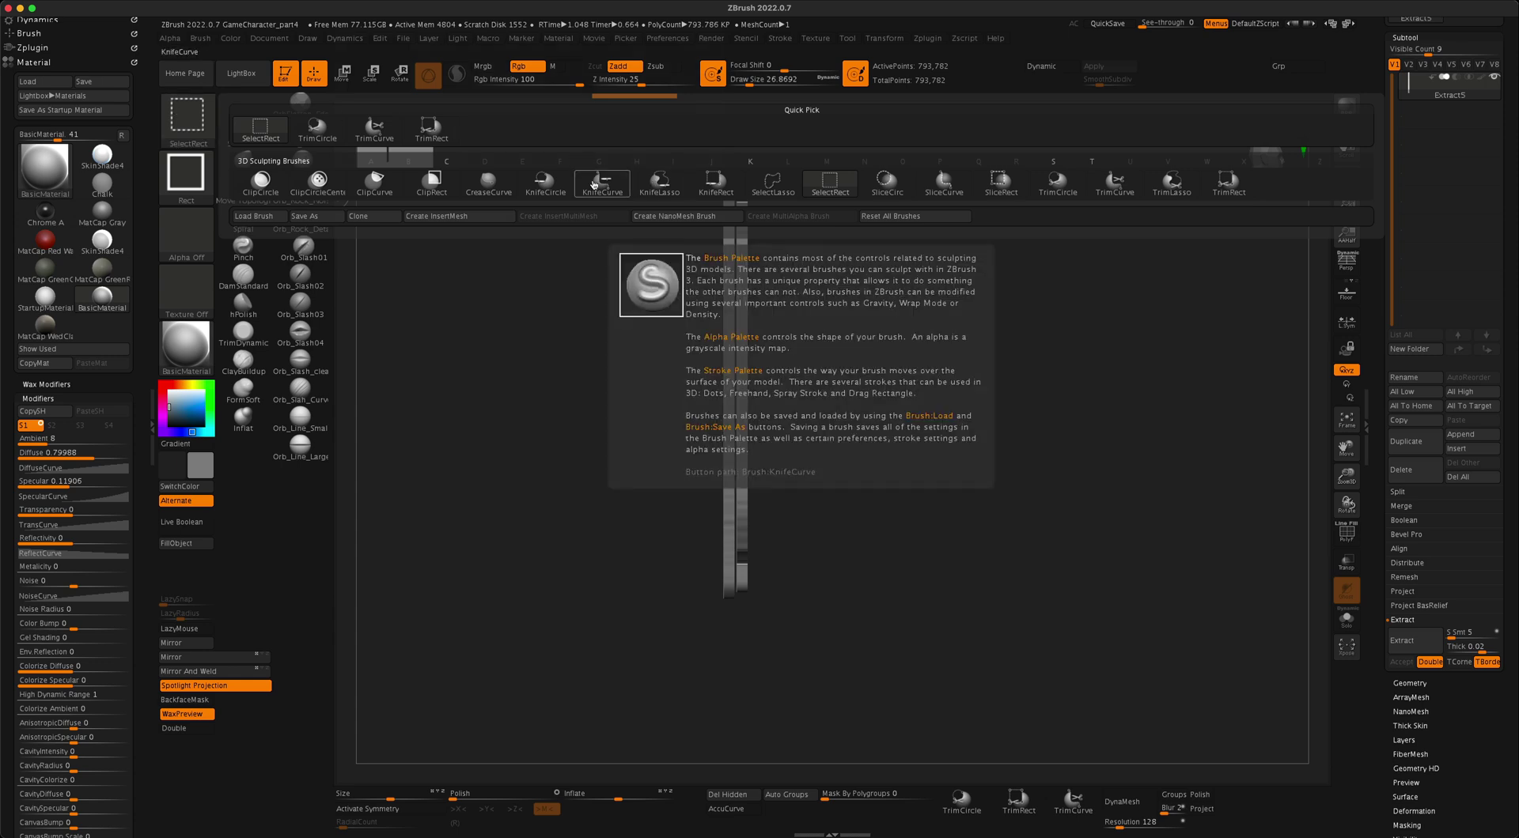
{"action": "left_click", "coordinate": [726, 181]}
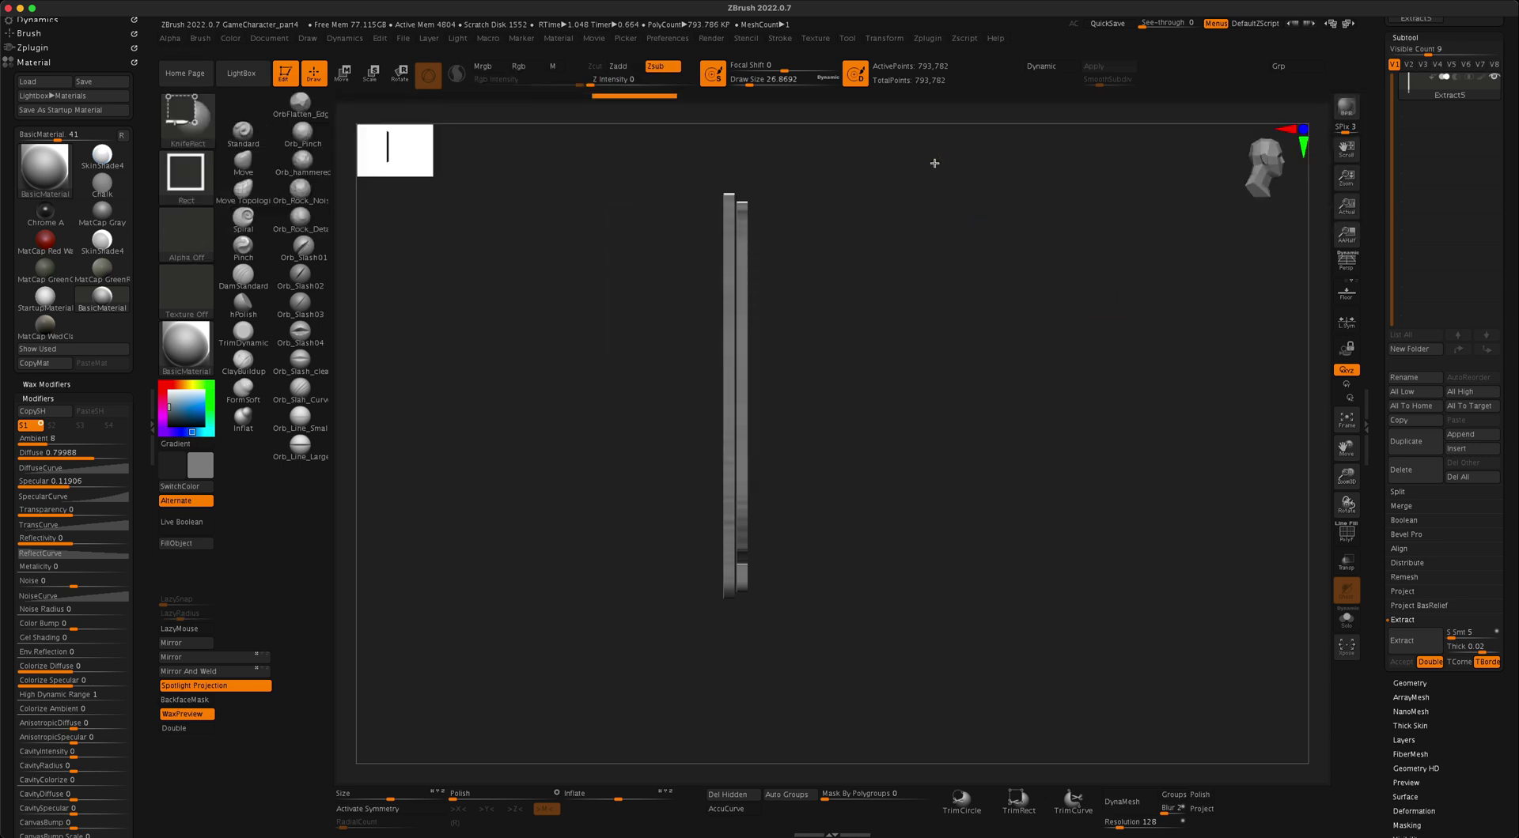
{"action": "left_click_drag", "start_coordinate": [941, 150], "coordinate": [729, 635]}
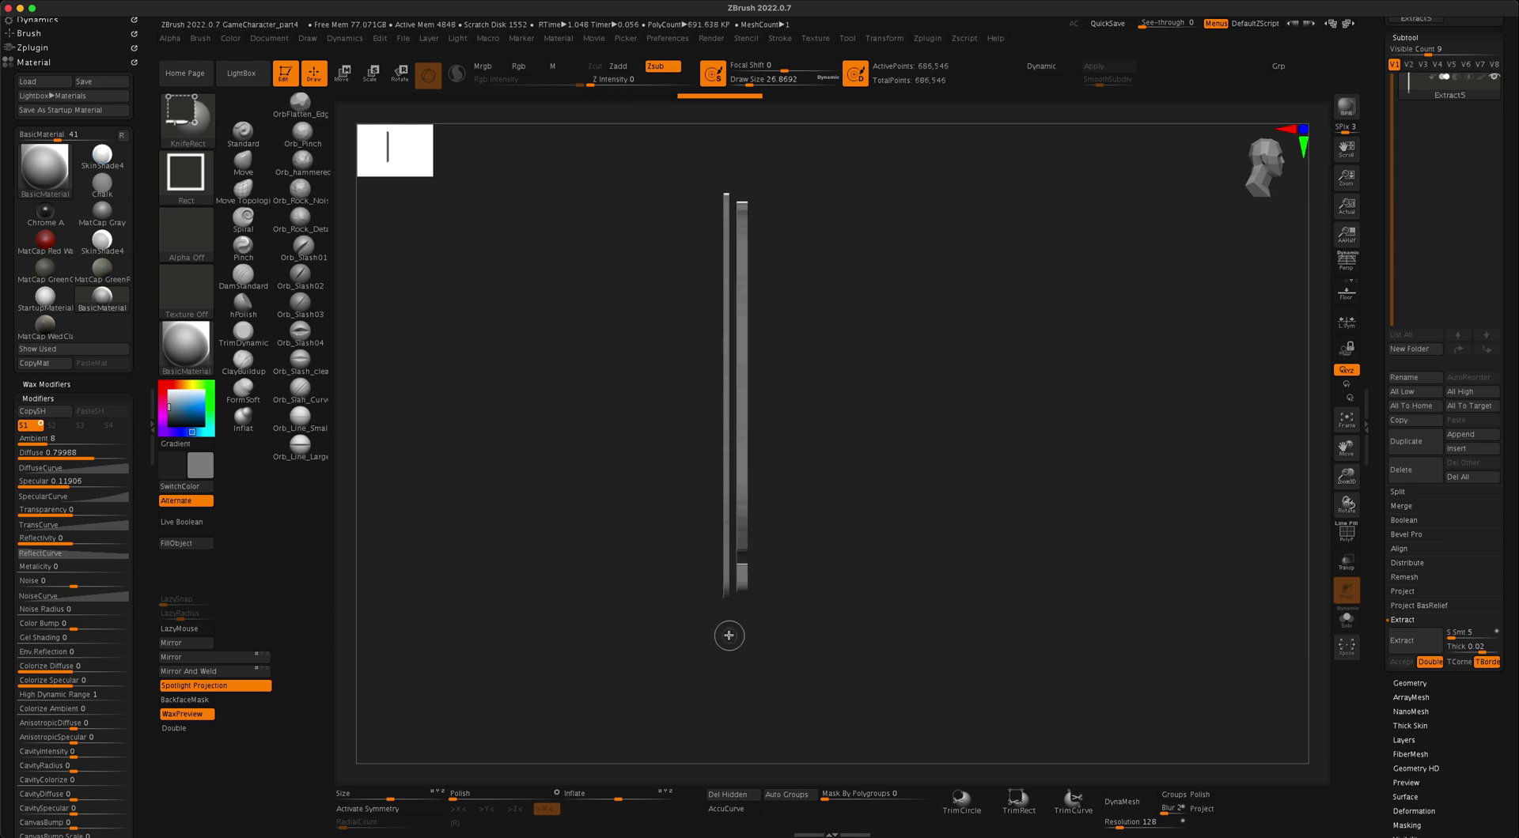
Mask the thicker, uncut cape shell in side view and separate it into its own subtool with Split Masked Points
{"action": "mouse_move", "coordinate": [644, 612]}
{"action": "left_mouse_down"}
{"action": "mouse_move", "coordinate": [672, 618]}
{"action": "mouse_move", "coordinate": [648, 612]}
{"action": "left_mouse_up"}
{"action": "mouse_move", "coordinate": [945, 570]}
{"action": "left_mouse_down"}
{"action": "mouse_move", "coordinate": [976, 571]}
{"action": "mouse_move", "coordinate": [953, 569]}
{"action": "left_mouse_up"}
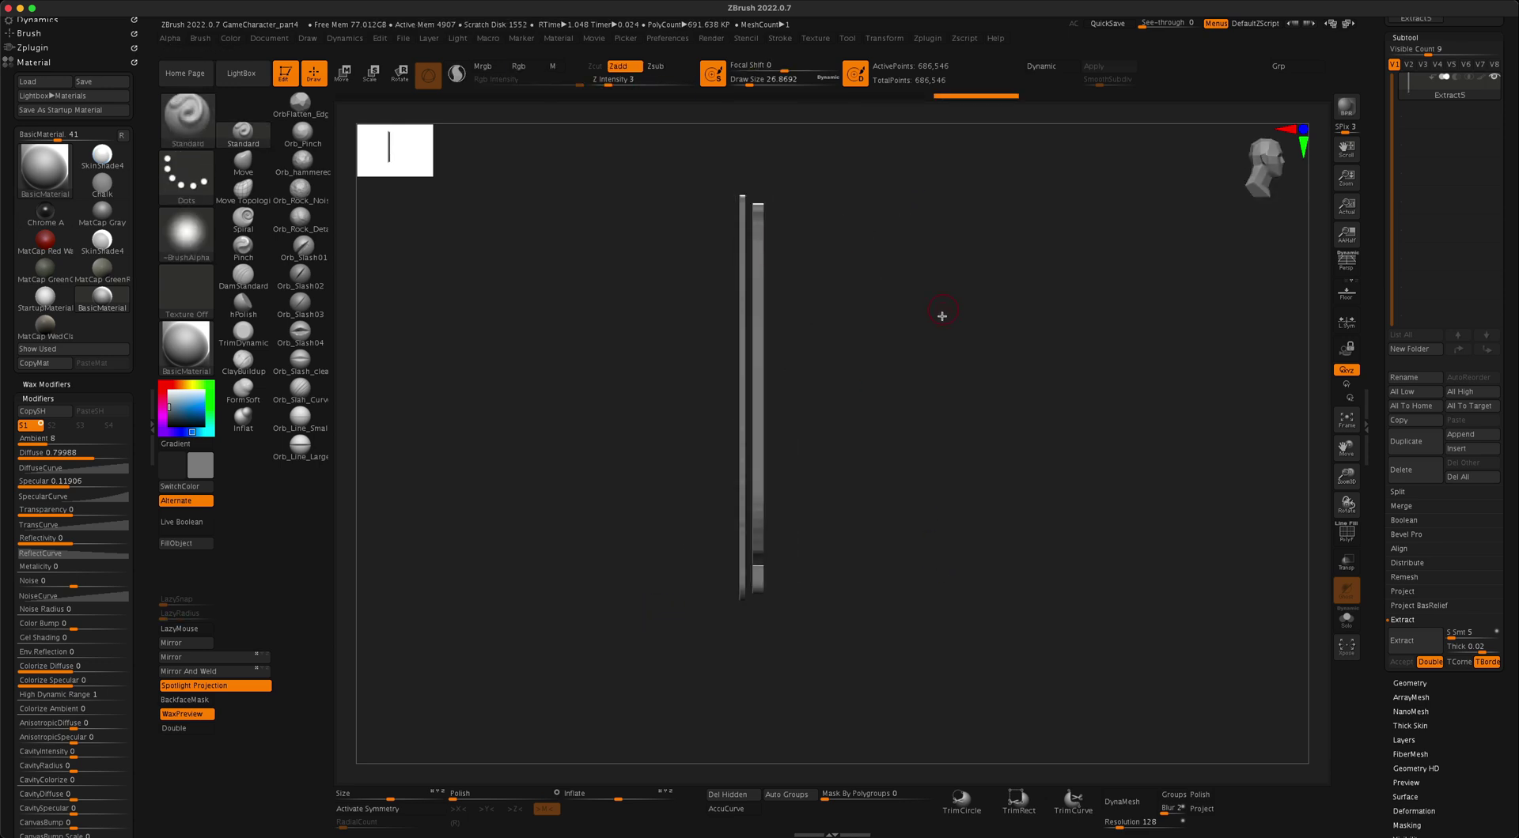
{"action": "key", "text": "ctrl"}
{"action": "mouse_move", "coordinate": [902, 152]}
{"action": "left_mouse_down", "text": "ctrl"}
{"action": "mouse_move", "coordinate": [746, 695]}
{"action": "mouse_move", "coordinate": [833, 678]}
{"action": "left_mouse_up", "text": "ctrl"}
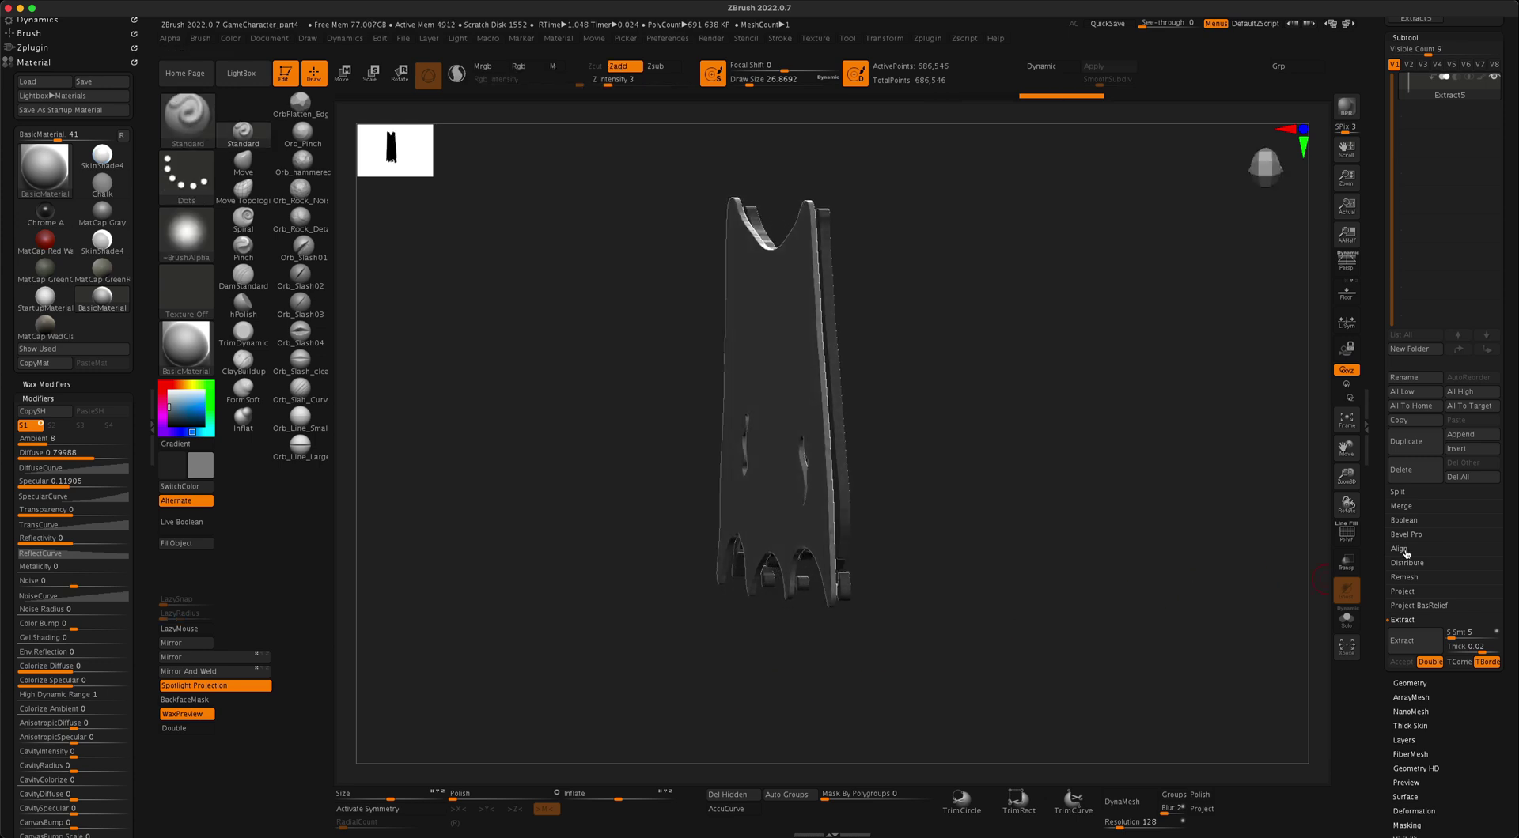
{"action": "left_click", "coordinate": [1413, 493]}
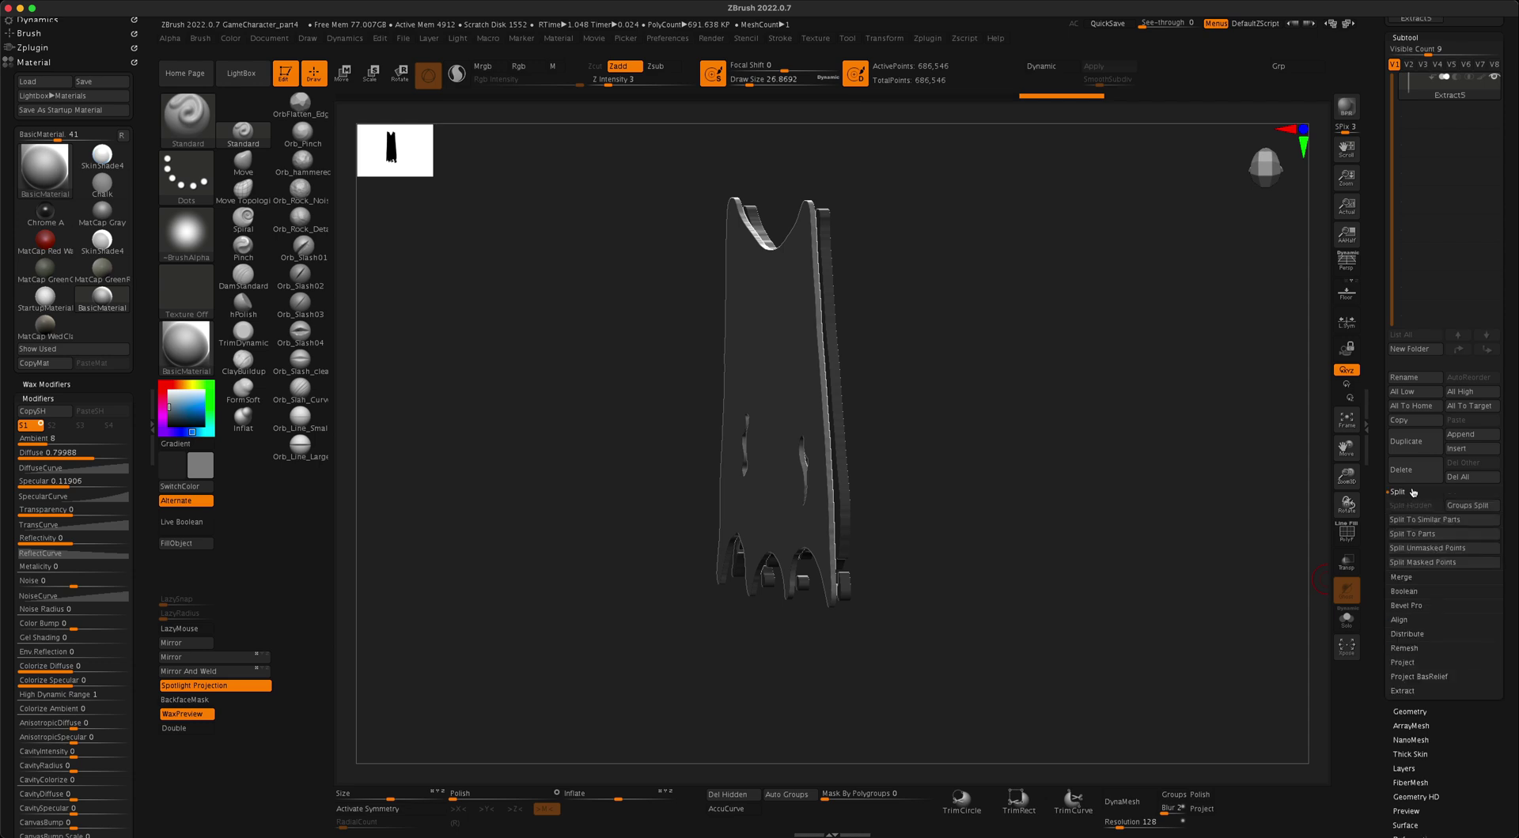
{"action": "left_click", "coordinate": [1421, 561]}
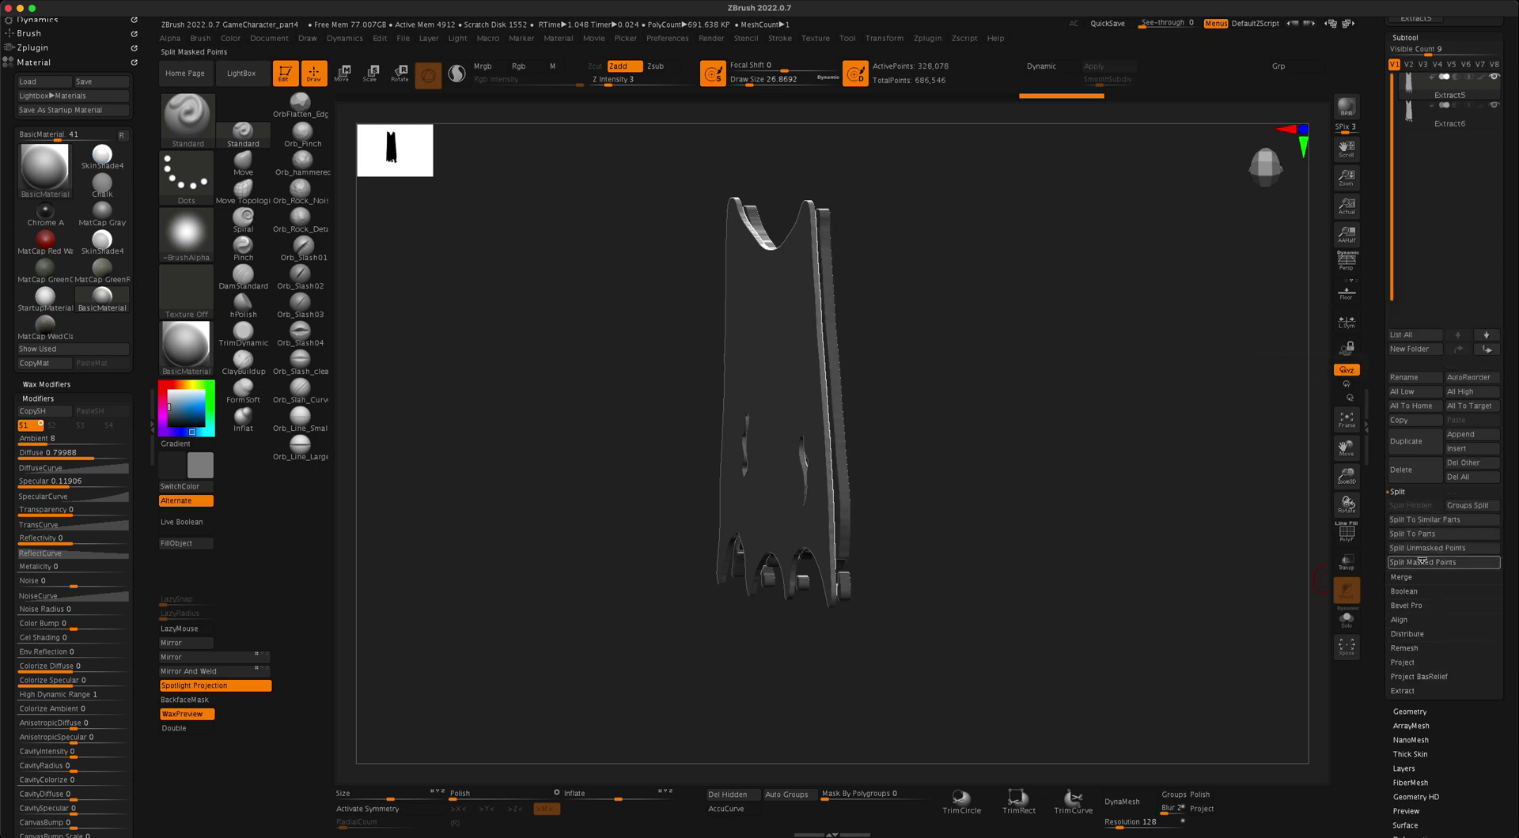
Delete the split-off thicker shell, keeping the thin cape, and turn the cape to its broad face
{"action": "left_click", "coordinate": [1416, 474]}
{"action": "left_click", "coordinate": [1296, 498]}
{"action": "left_click_drag", "start_coordinate": [1170, 503], "coordinate": [1315, 541]}
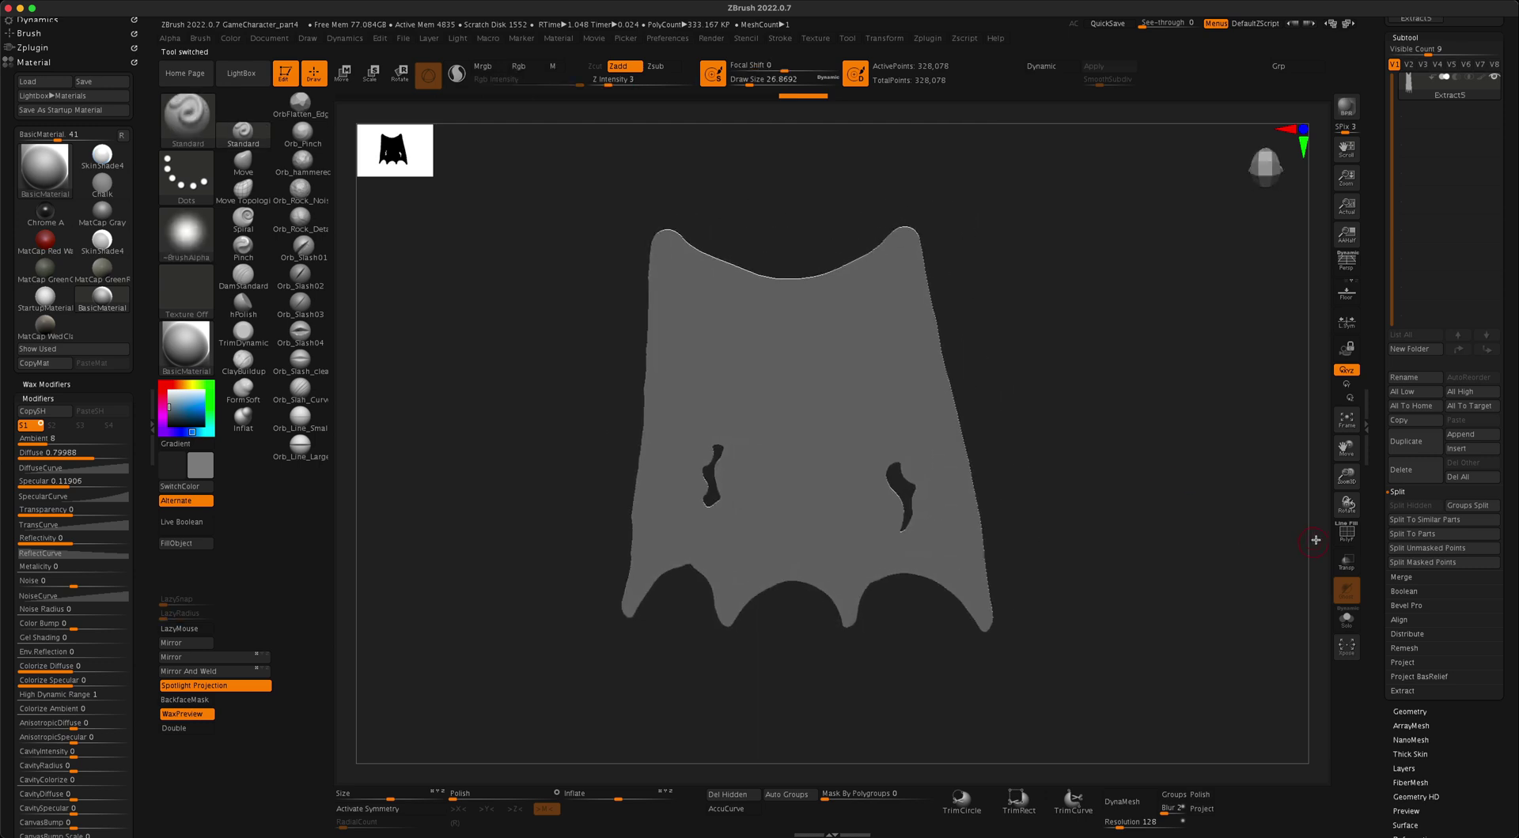
Display the cape's wireframe and polygroups, then retopologize it using ZRemesher with KeepGroups enabled
{"action": "left_click", "coordinate": [1346, 533]}
{"action": "mouse_move", "coordinate": [1223, 529]}
{"action": "left_mouse_down"}
{"action": "mouse_move", "coordinate": [1156, 550]}
{"action": "mouse_move", "coordinate": [1214, 533]}
{"action": "mouse_move", "coordinate": [1210, 502]}
{"action": "mouse_move", "coordinate": [1223, 506]}
{"action": "left_mouse_up"}
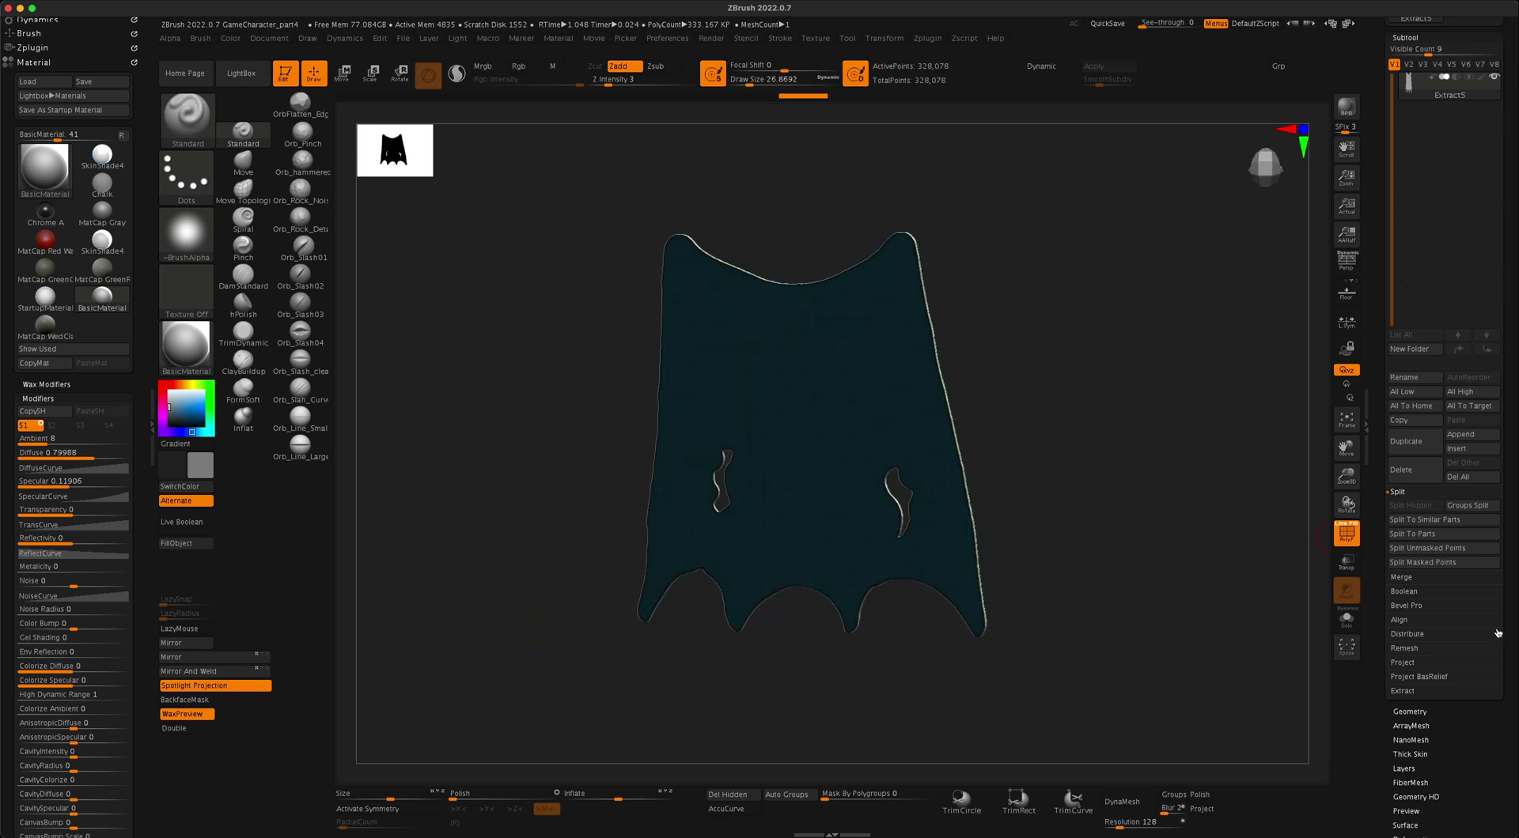
{"action": "scroll", "coordinate": [1438, 610], "scroll_direction": "down", "scroll_amount": 3}
{"action": "left_click", "coordinate": [1404, 622]}
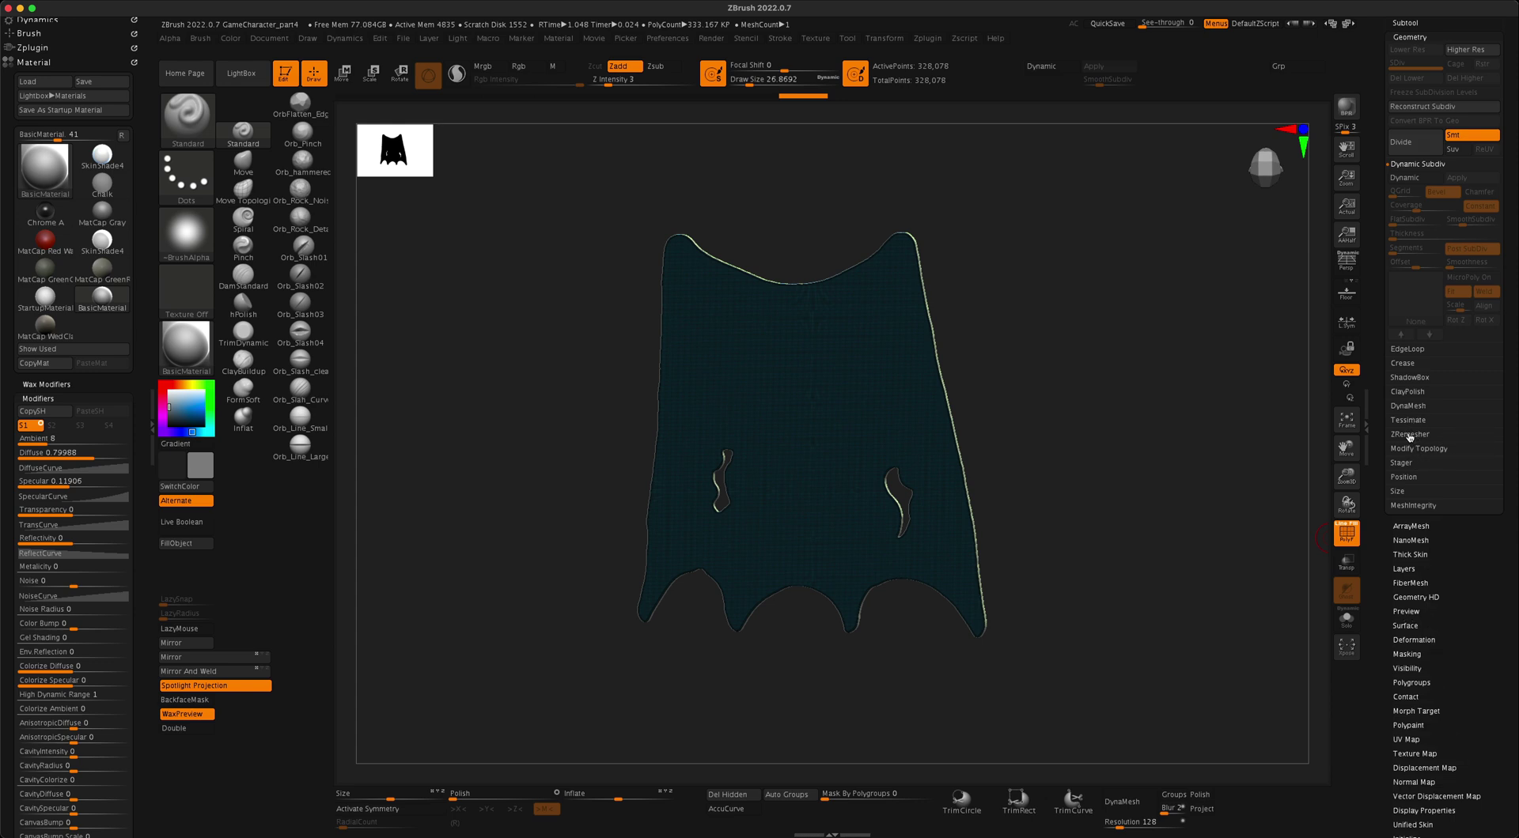
{"action": "left_click", "coordinate": [1409, 435]}
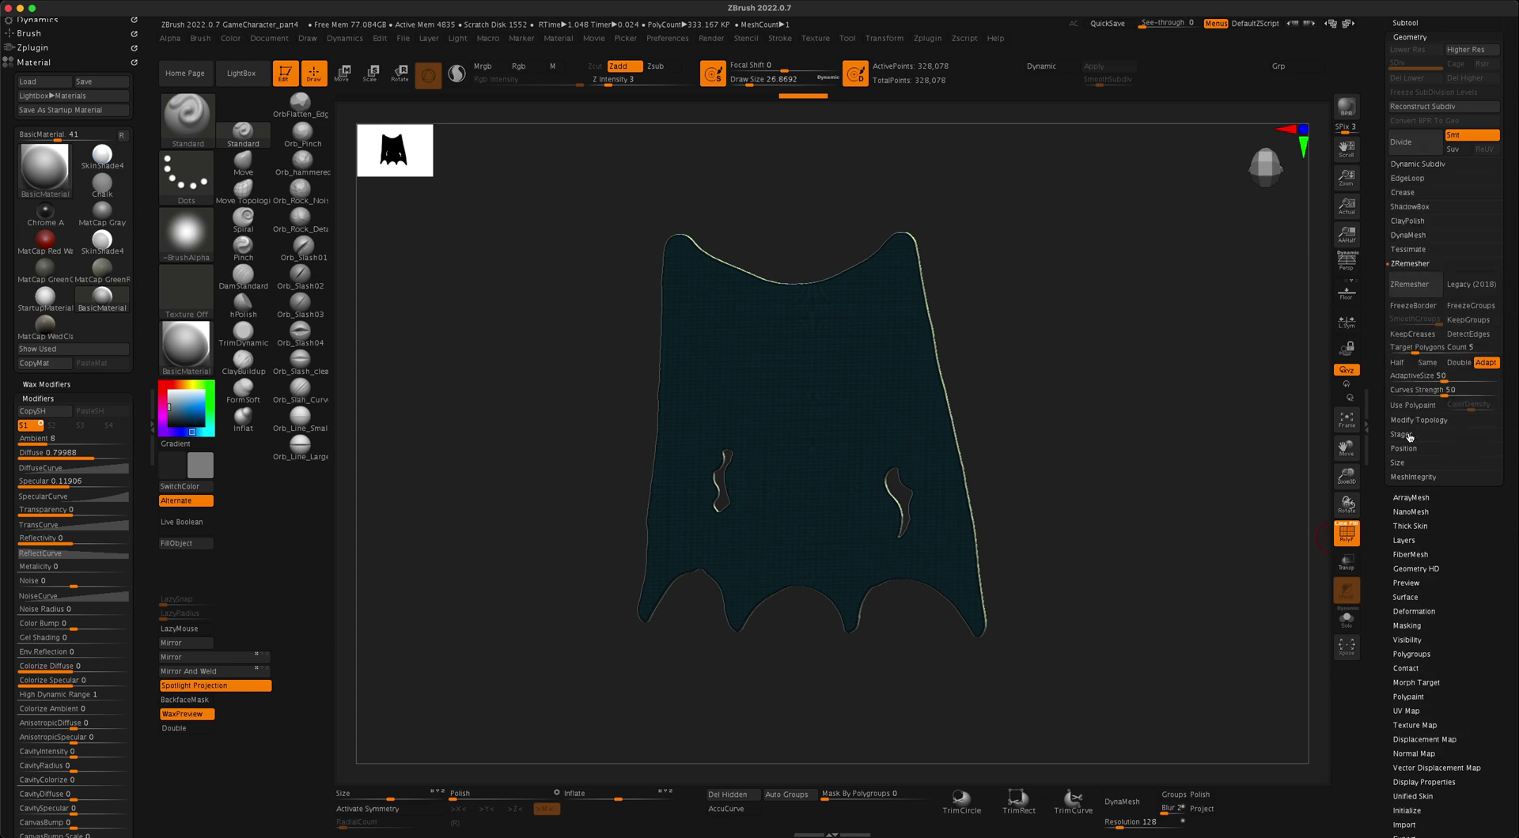
{"action": "left_click", "coordinate": [1470, 320]}
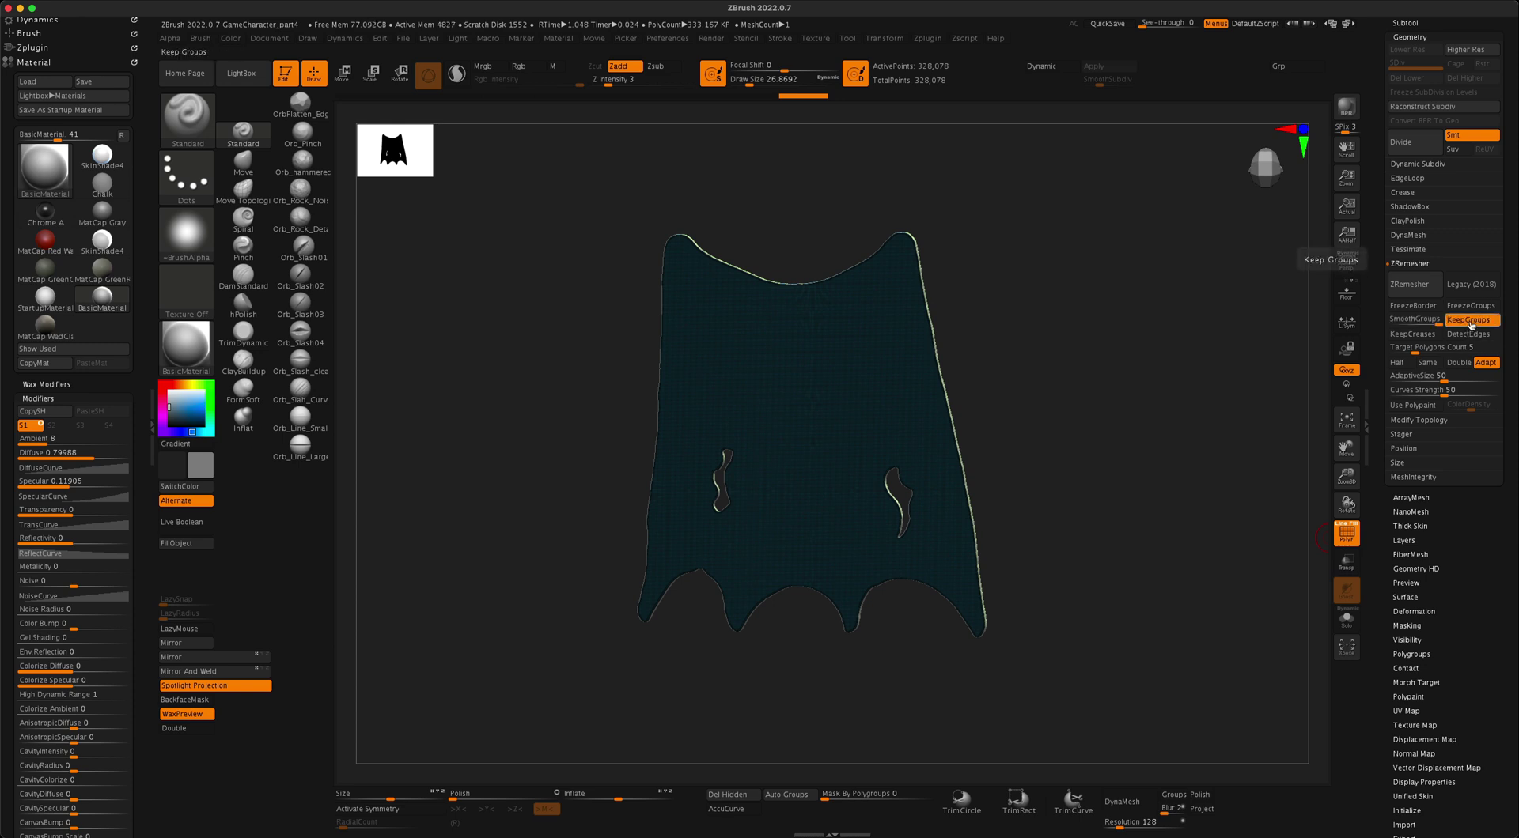
{"action": "left_click", "coordinate": [1409, 288]}
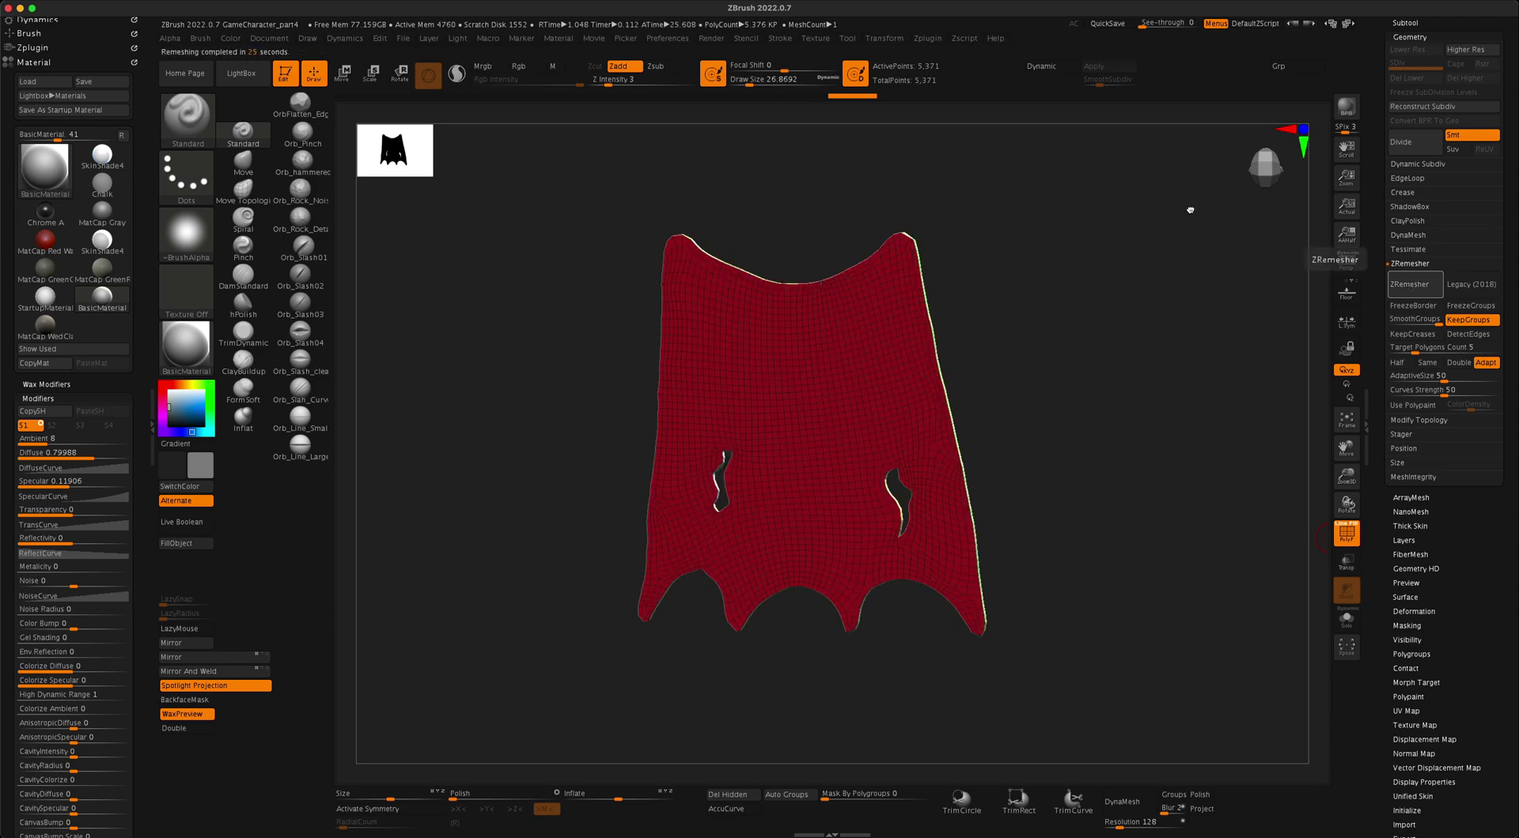
Enable ZRemesher's Half option and remesh the cape twice to lower its polygon density
{"action": "left_click_drag", "start_coordinate": [1087, 386], "coordinate": [1116, 412]}
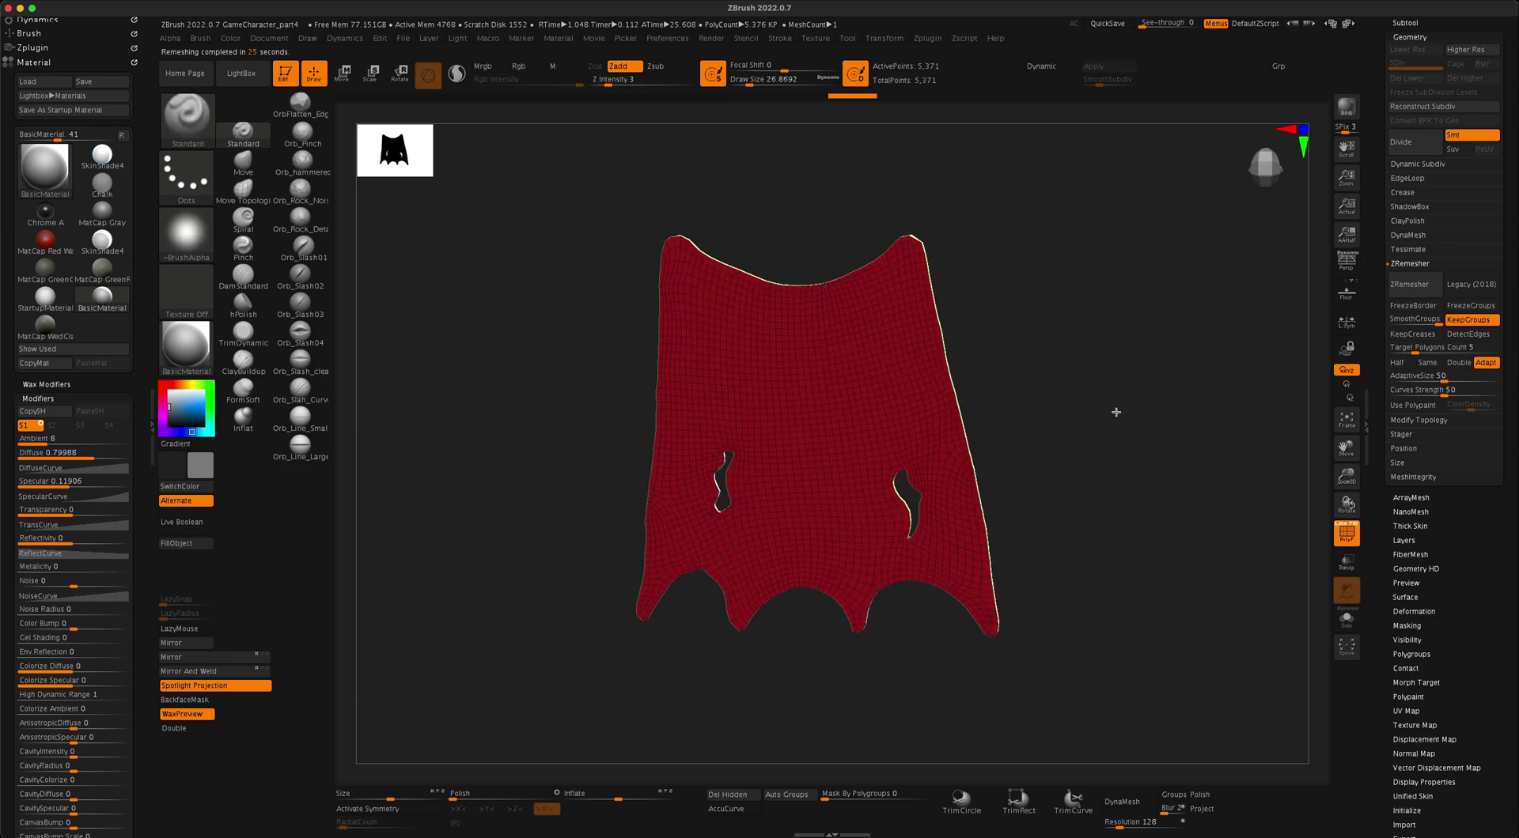
{"action": "left_click", "coordinate": [1409, 363]}
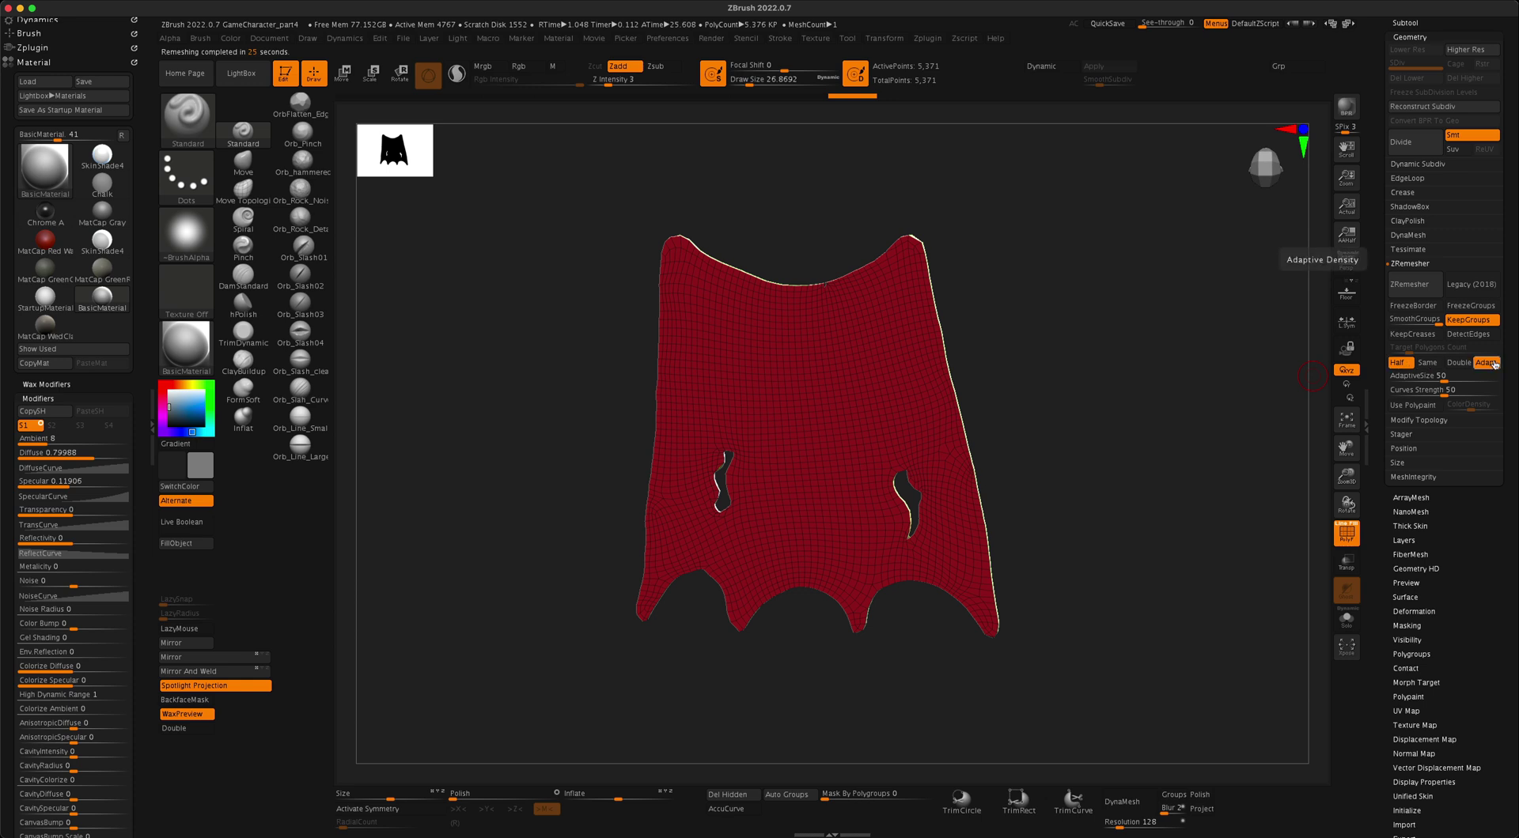
{"action": "left_click", "coordinate": [1416, 285]}
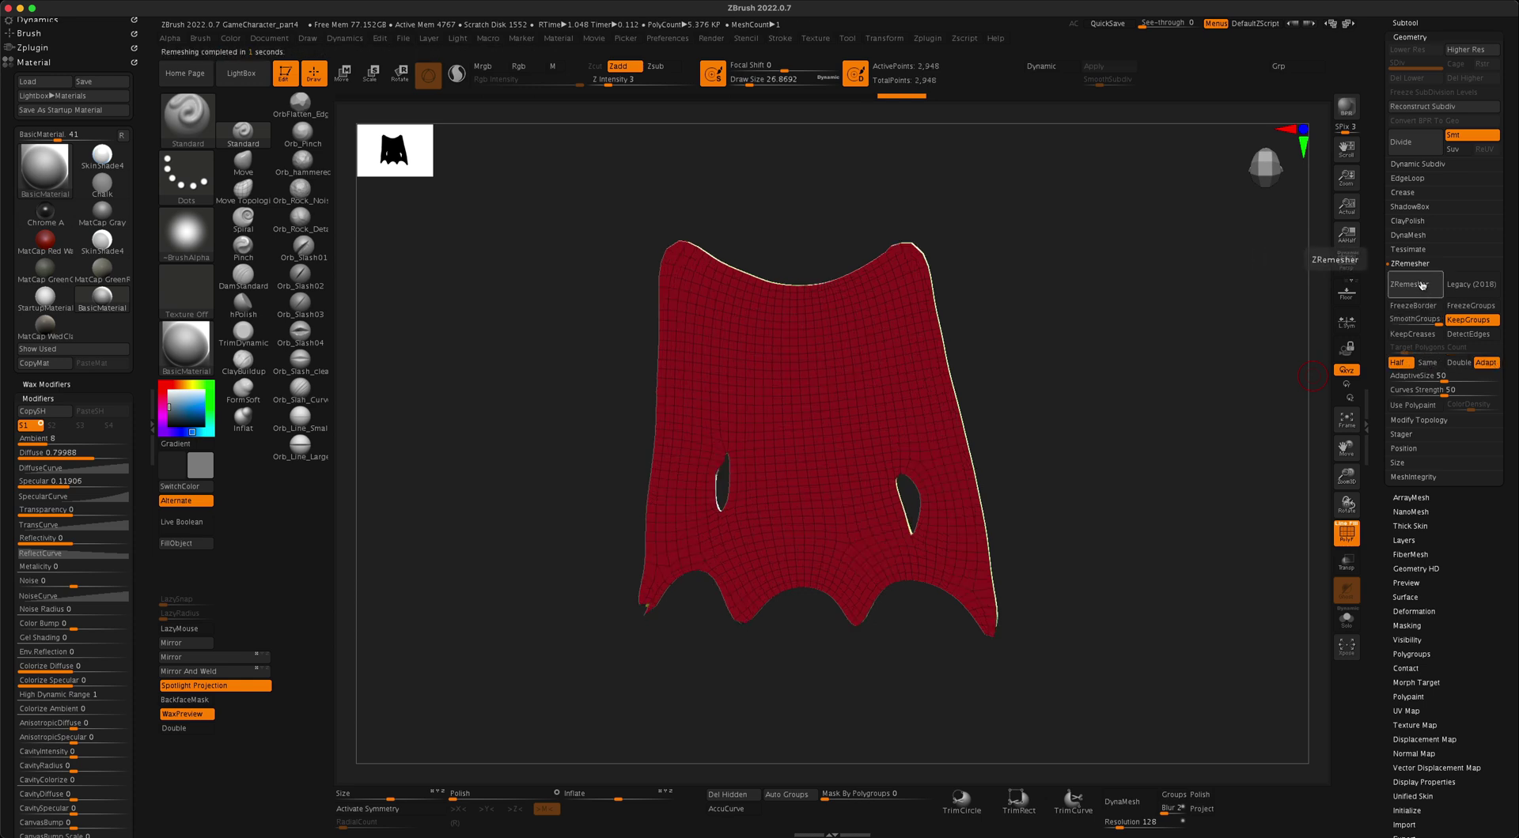
{"action": "left_click", "coordinate": [1422, 286]}
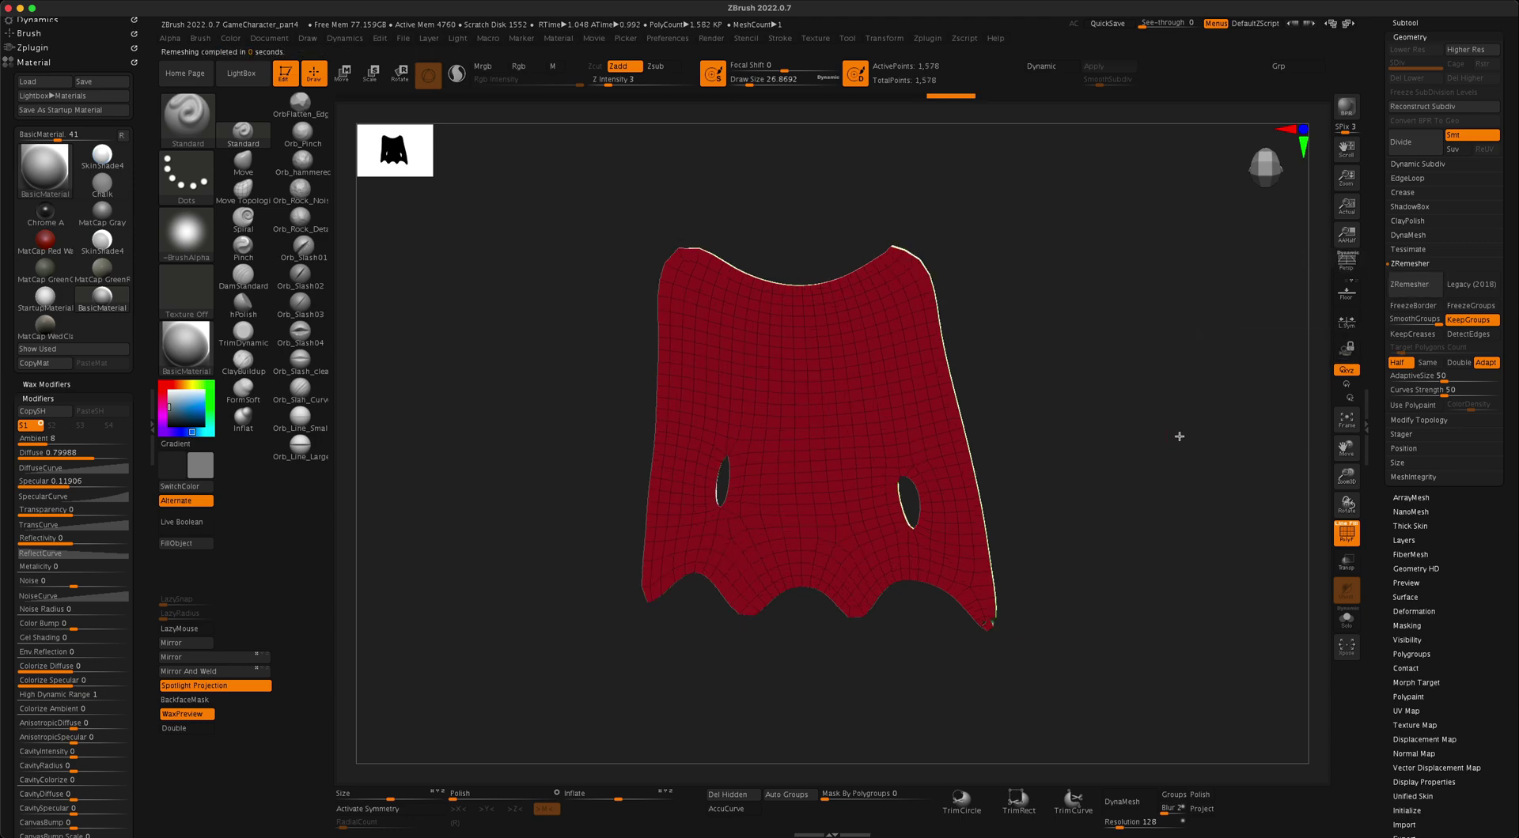
Isolate the green polygroup on the cape's back face and turn on Double Sided display
{"action": "mouse_move", "coordinate": [1176, 434]}
{"action": "left_mouse_down"}
{"action": "mouse_move", "coordinate": [1068, 443]}
{"action": "mouse_move", "coordinate": [1203, 430]}
{"action": "left_mouse_up"}
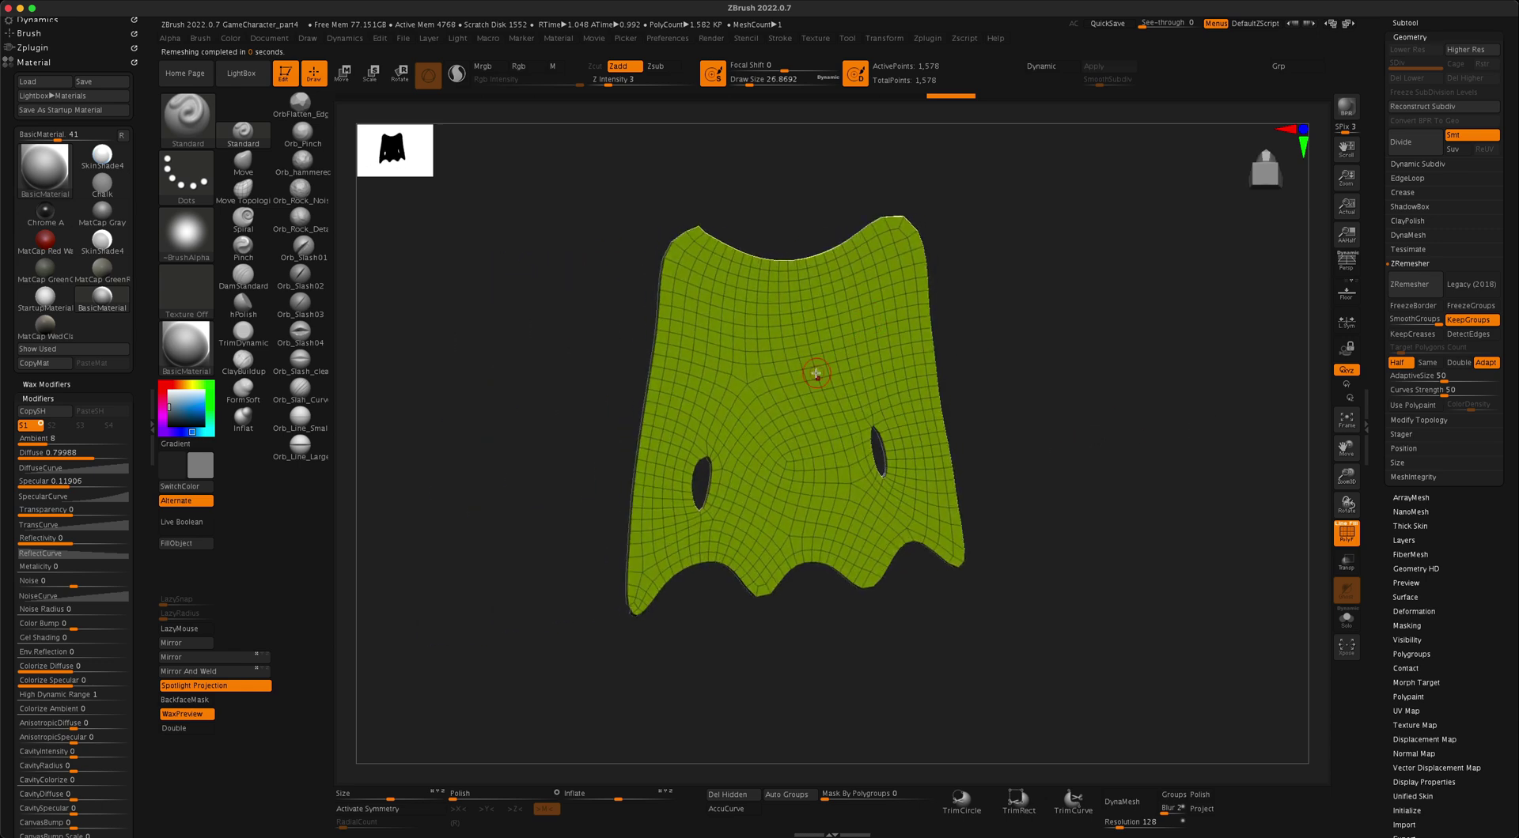
{"action": "left_click", "coordinate": [851, 335], "text": "ctrl+shift"}
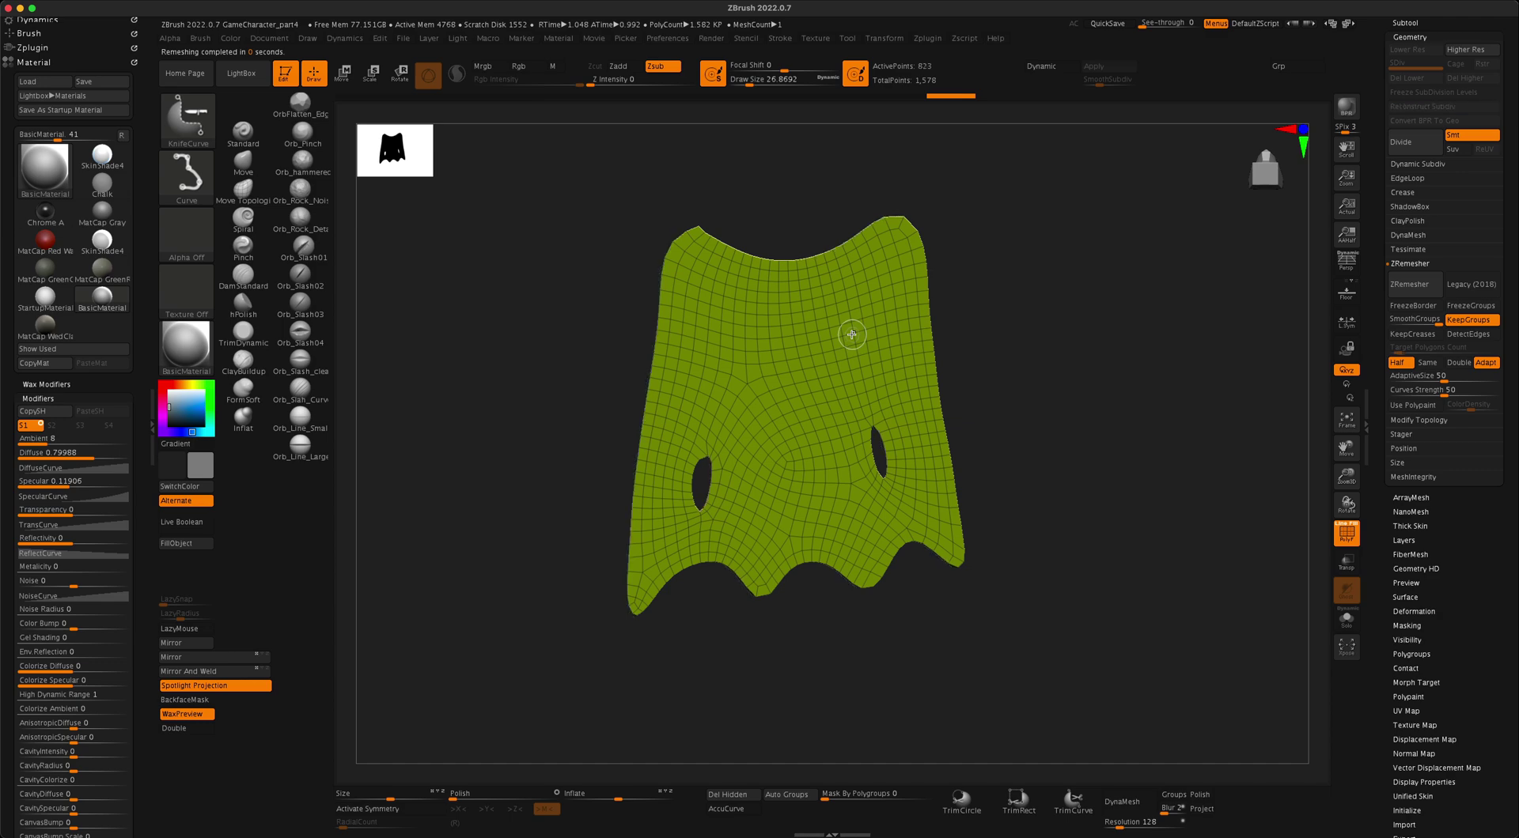
{"action": "left_click_drag", "start_coordinate": [1061, 382], "coordinate": [1131, 380]}
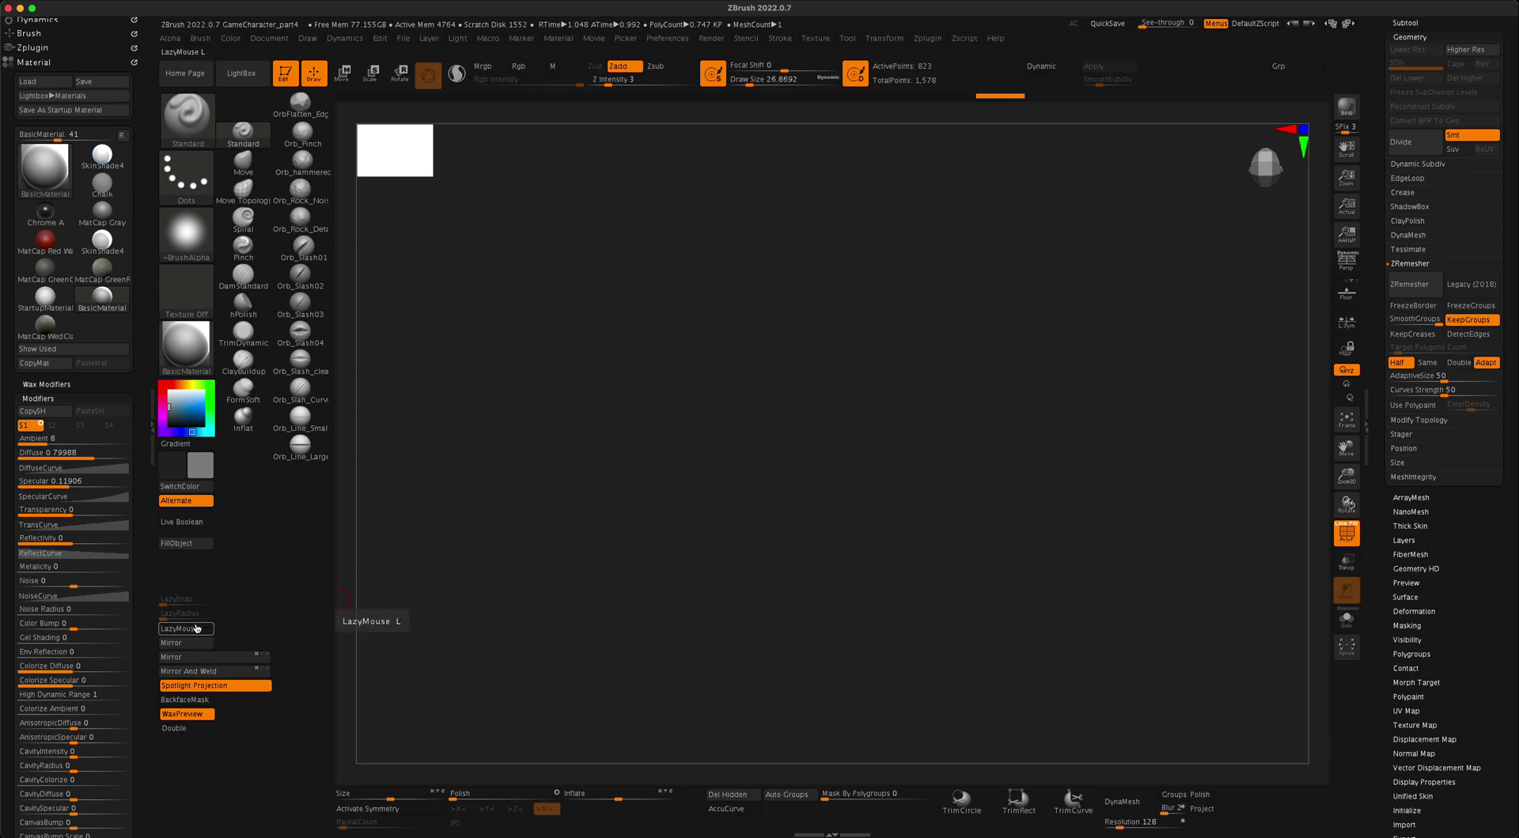
{"action": "left_click", "coordinate": [186, 728]}
{"action": "left_click_drag", "start_coordinate": [614, 625], "coordinate": [577, 619]}
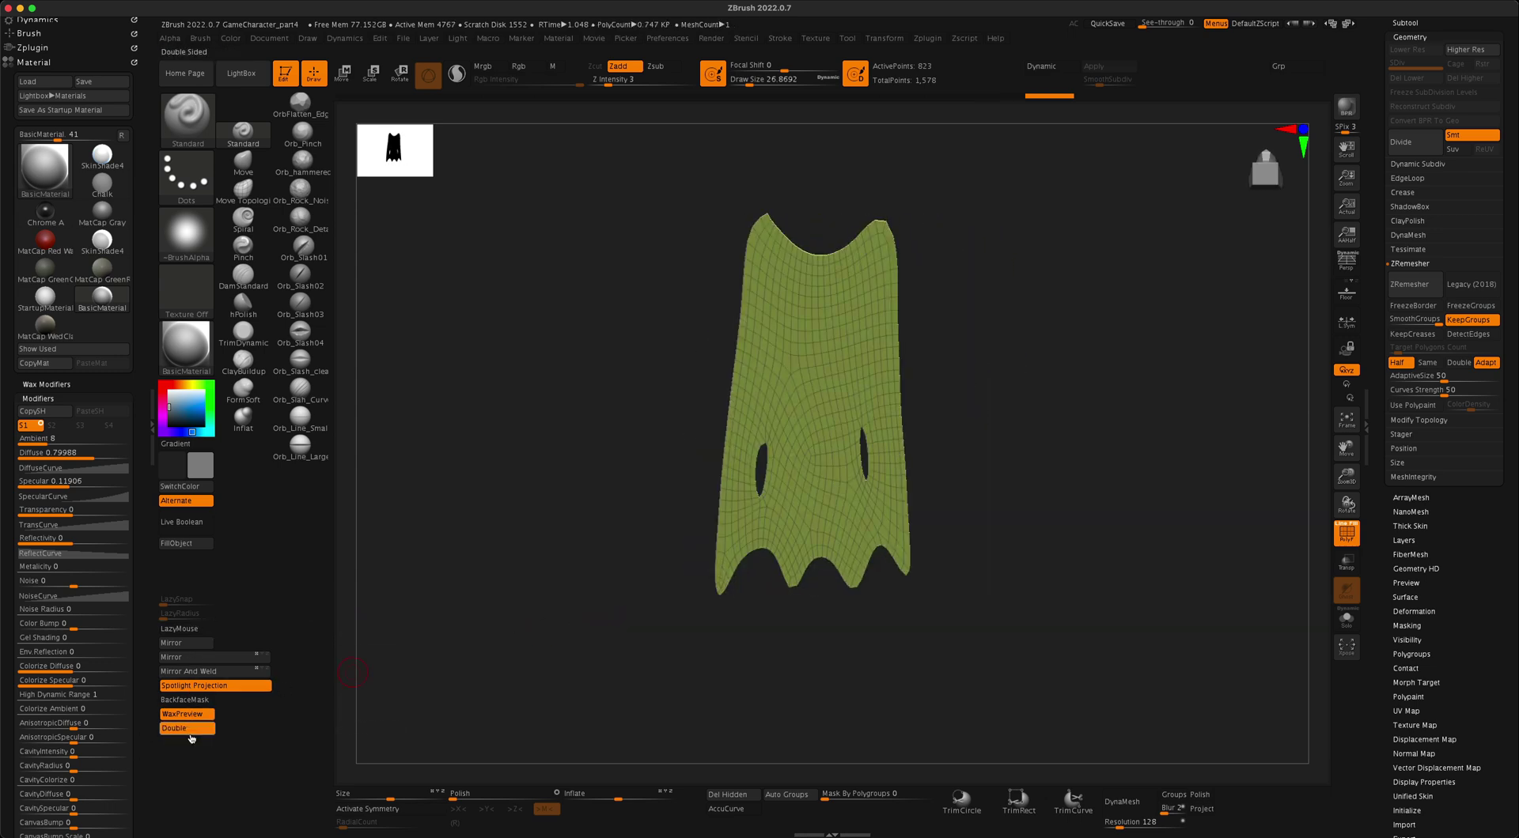
Toggle Double Sided in the Display Properties to compare single-sided and double-sided views of the isolated cape surface
{"action": "key", "text": "ctrl"}
{"action": "mouse_move", "coordinate": [1511, 407]}
{"action": "left_mouse_down"}
{"action": "mouse_move", "coordinate": [1514, 529]}
{"action": "mouse_move", "coordinate": [1514, 378]}
{"action": "left_mouse_up"}
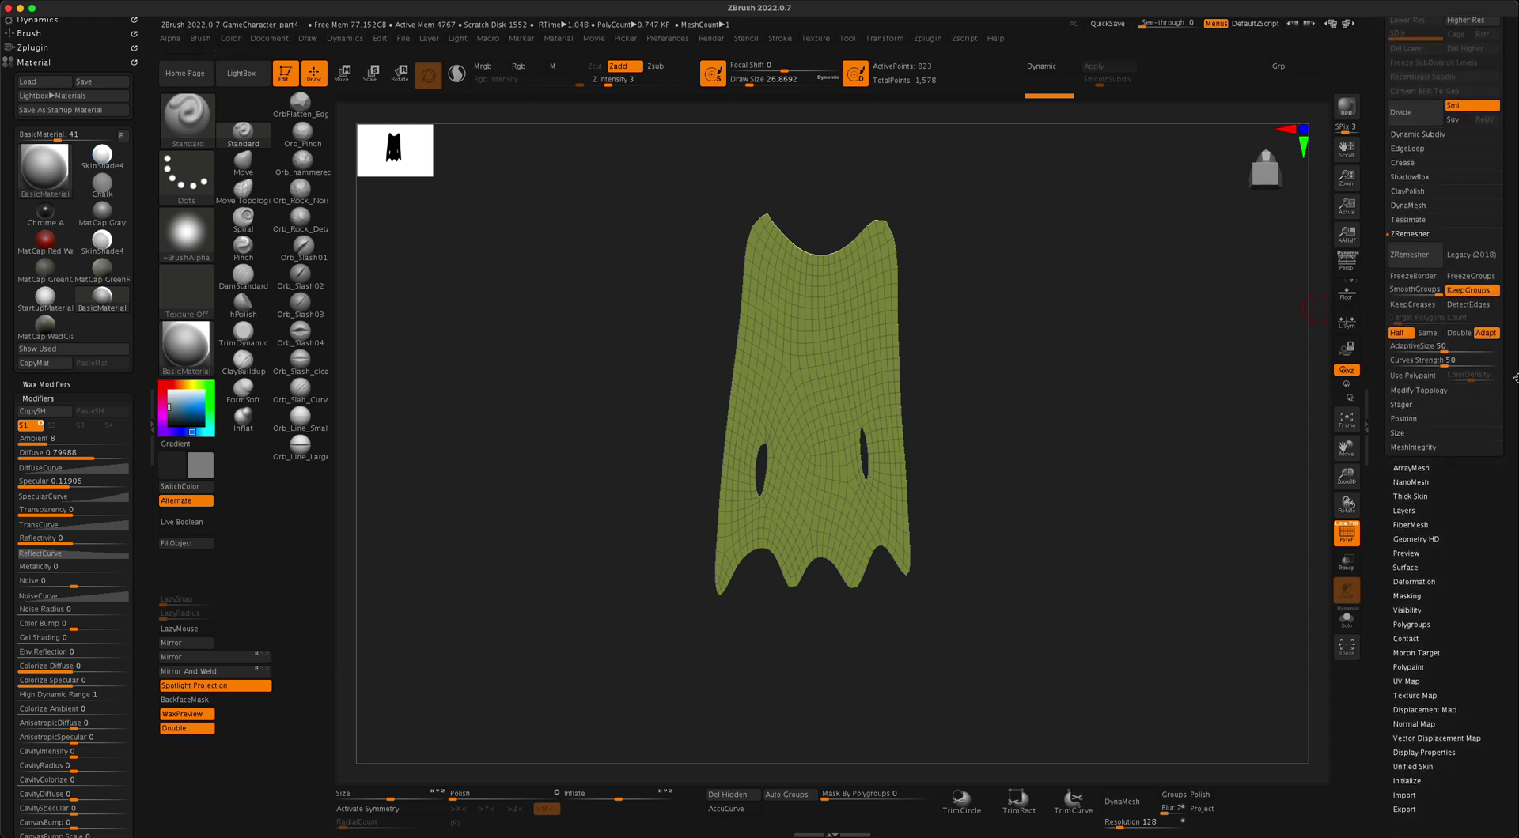
{"action": "left_click", "coordinate": [1418, 753]}
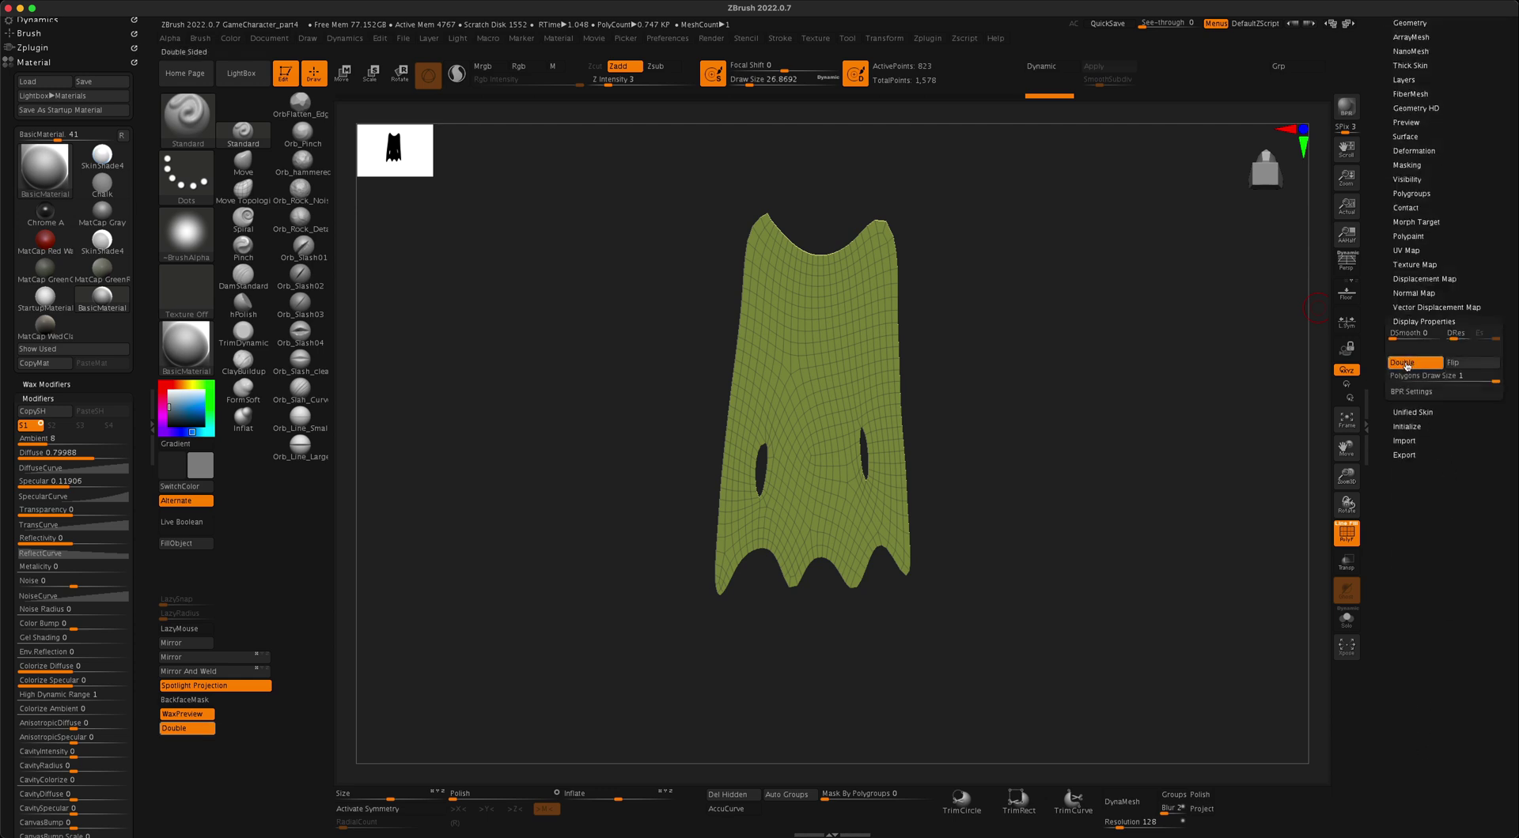
{"action": "left_click", "coordinate": [1428, 362]}
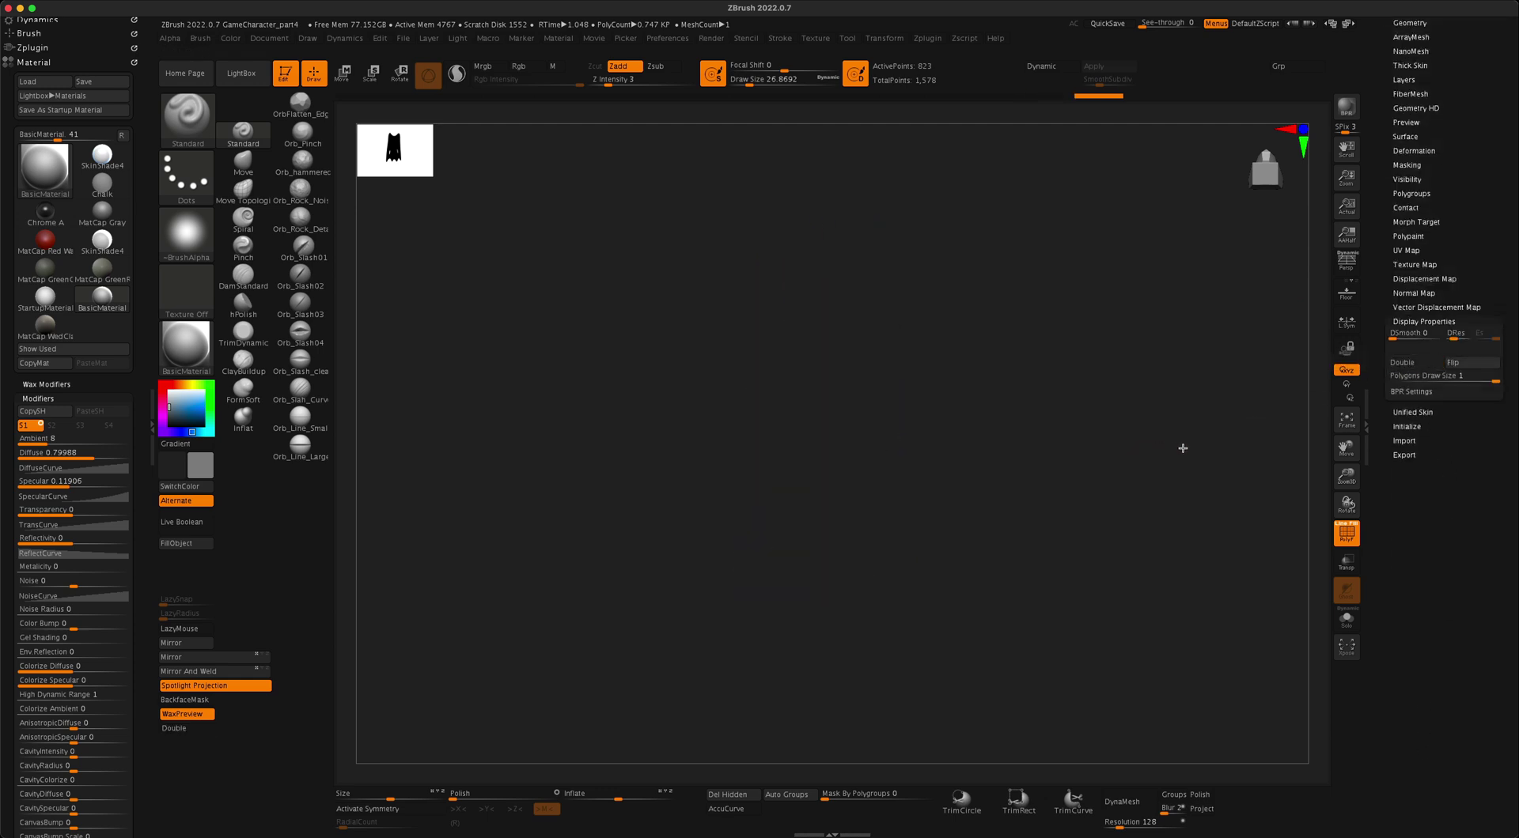
{"action": "left_click", "coordinate": [1409, 364]}
{"action": "left_click", "coordinate": [1409, 364]}
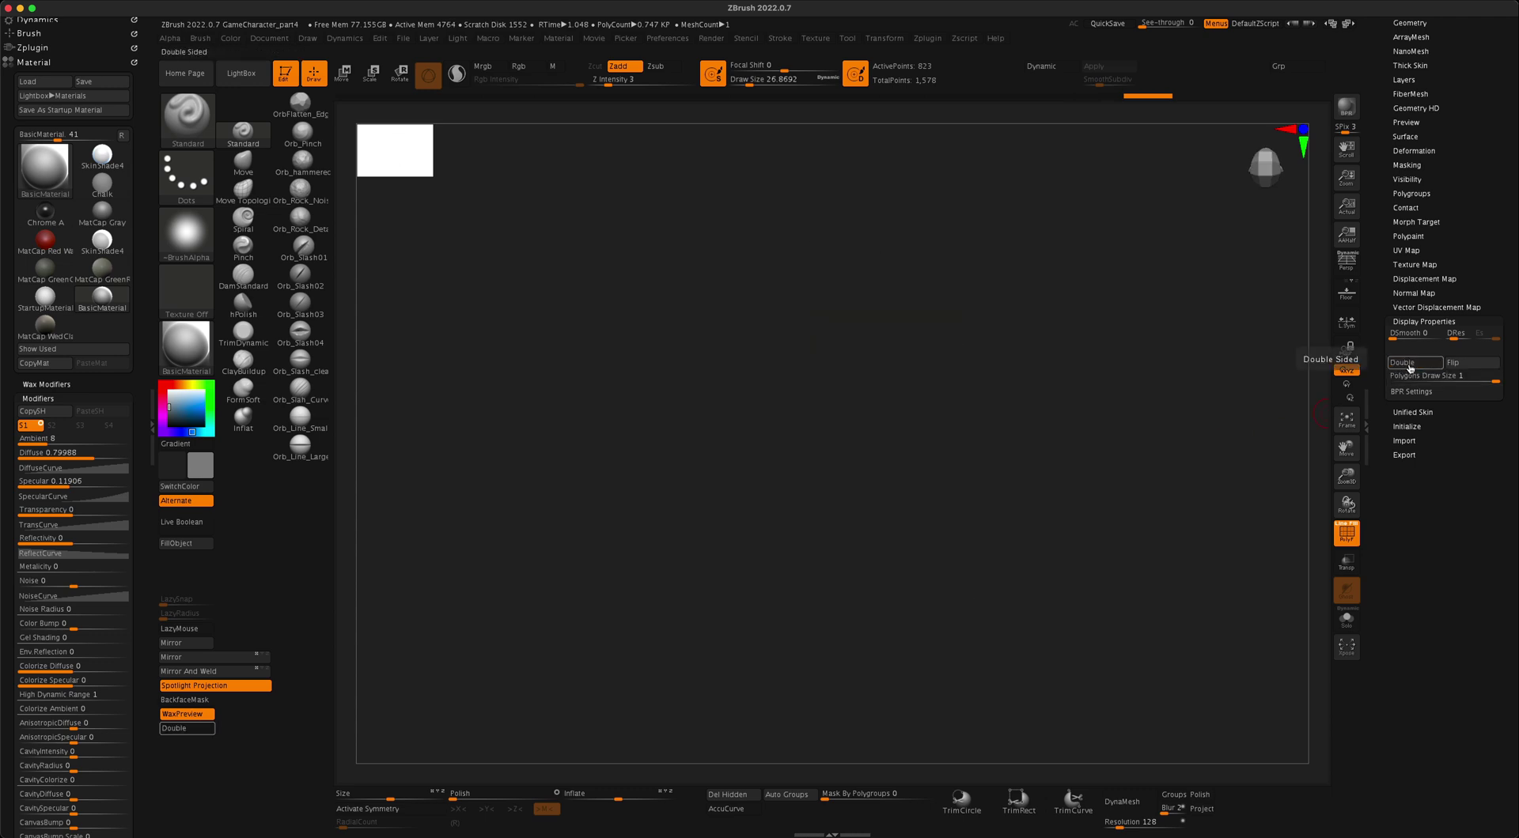
Turn on double-sided display for the isolated cape surface and delete its hidden geometry
{"action": "left_click", "coordinate": [1408, 364]}
{"action": "left_click_drag", "start_coordinate": [1254, 467], "coordinate": [1222, 478]}
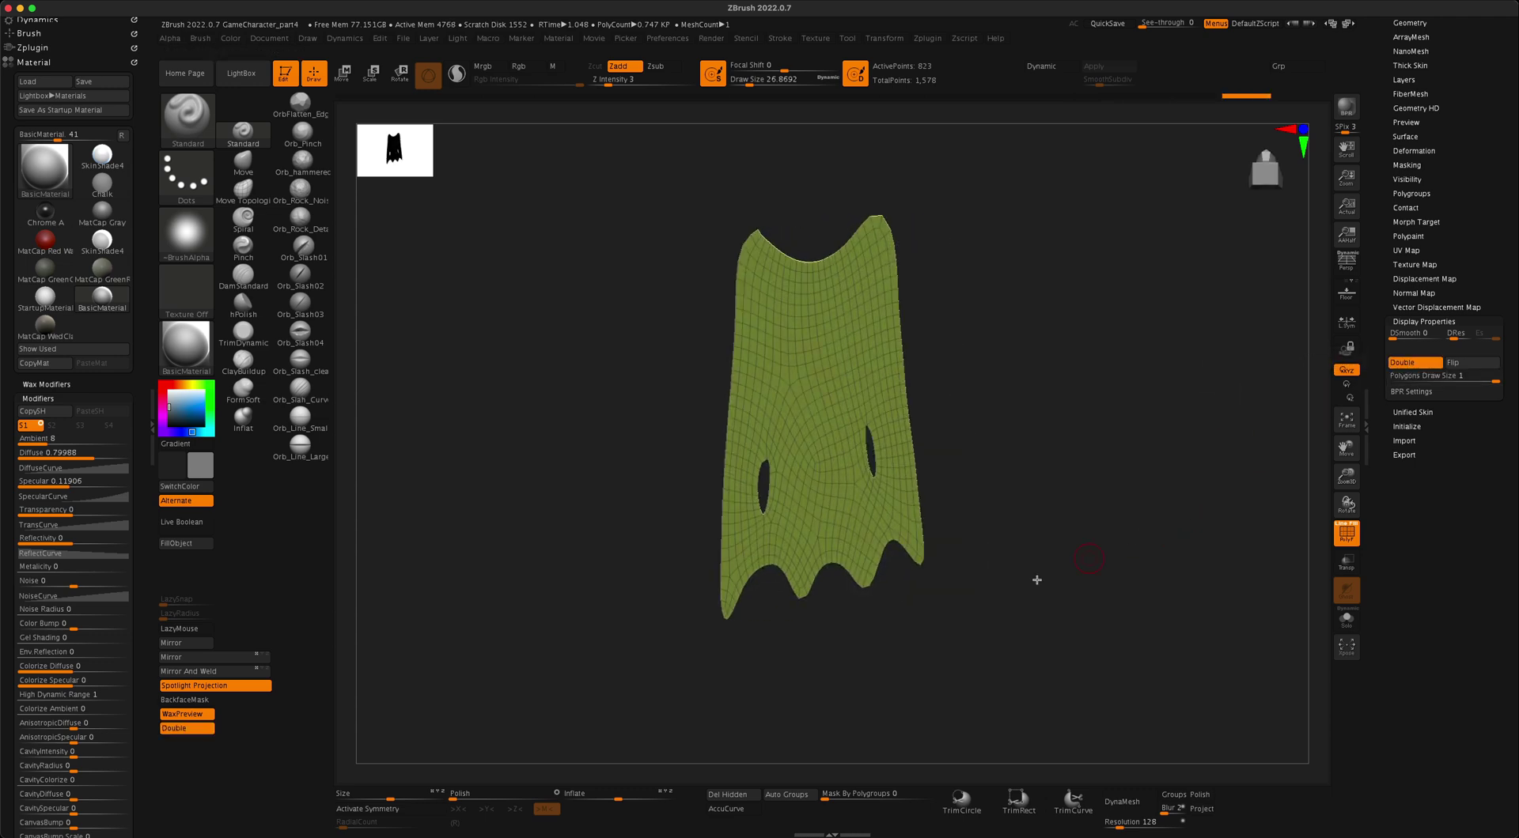
{"action": "left_click", "coordinate": [742, 796]}
{"action": "key", "text": "ctrl"}
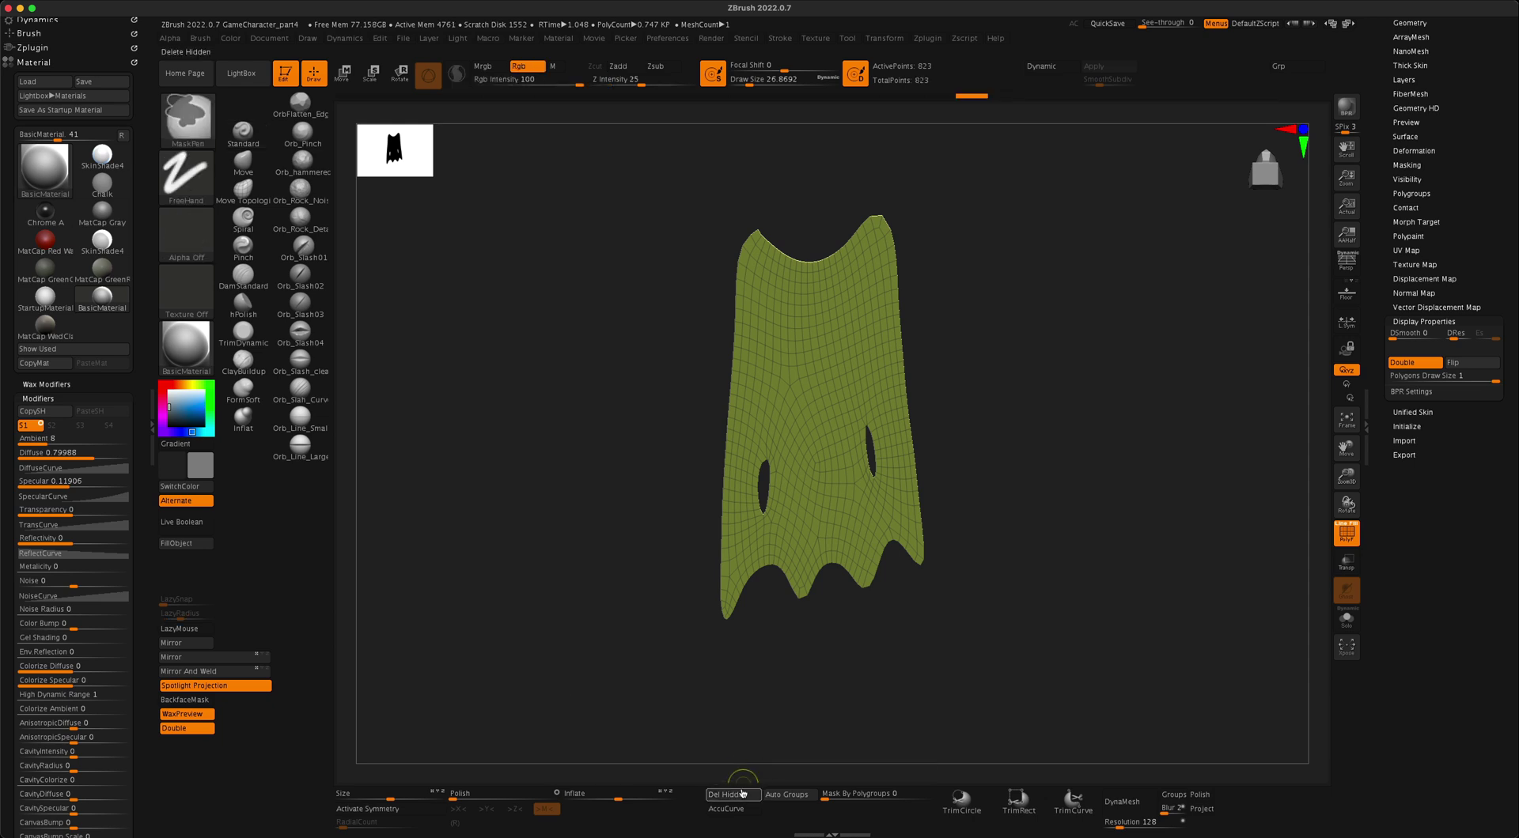
{"action": "mouse_move", "coordinate": [1200, 482]}
{"action": "left_mouse_down"}
{"action": "mouse_move", "coordinate": [1203, 496]}
{"action": "mouse_move", "coordinate": [1217, 481]}
{"action": "mouse_move", "coordinate": [1204, 482]}
{"action": "left_mouse_up"}
Rename the extracted subtool as Cape
{"action": "left_click_drag", "start_coordinate": [1488, 489], "coordinate": [1493, 627]}
{"action": "mouse_move", "coordinate": [1094, 507]}
{"action": "left_mouse_down"}
{"action": "mouse_move", "coordinate": [1061, 509]}
{"action": "mouse_move", "coordinate": [1108, 502]}
{"action": "mouse_move", "coordinate": [1120, 482]}
{"action": "mouse_move", "coordinate": [1141, 495]}
{"action": "left_mouse_up"}
{"action": "left_click", "coordinate": [1418, 329]}
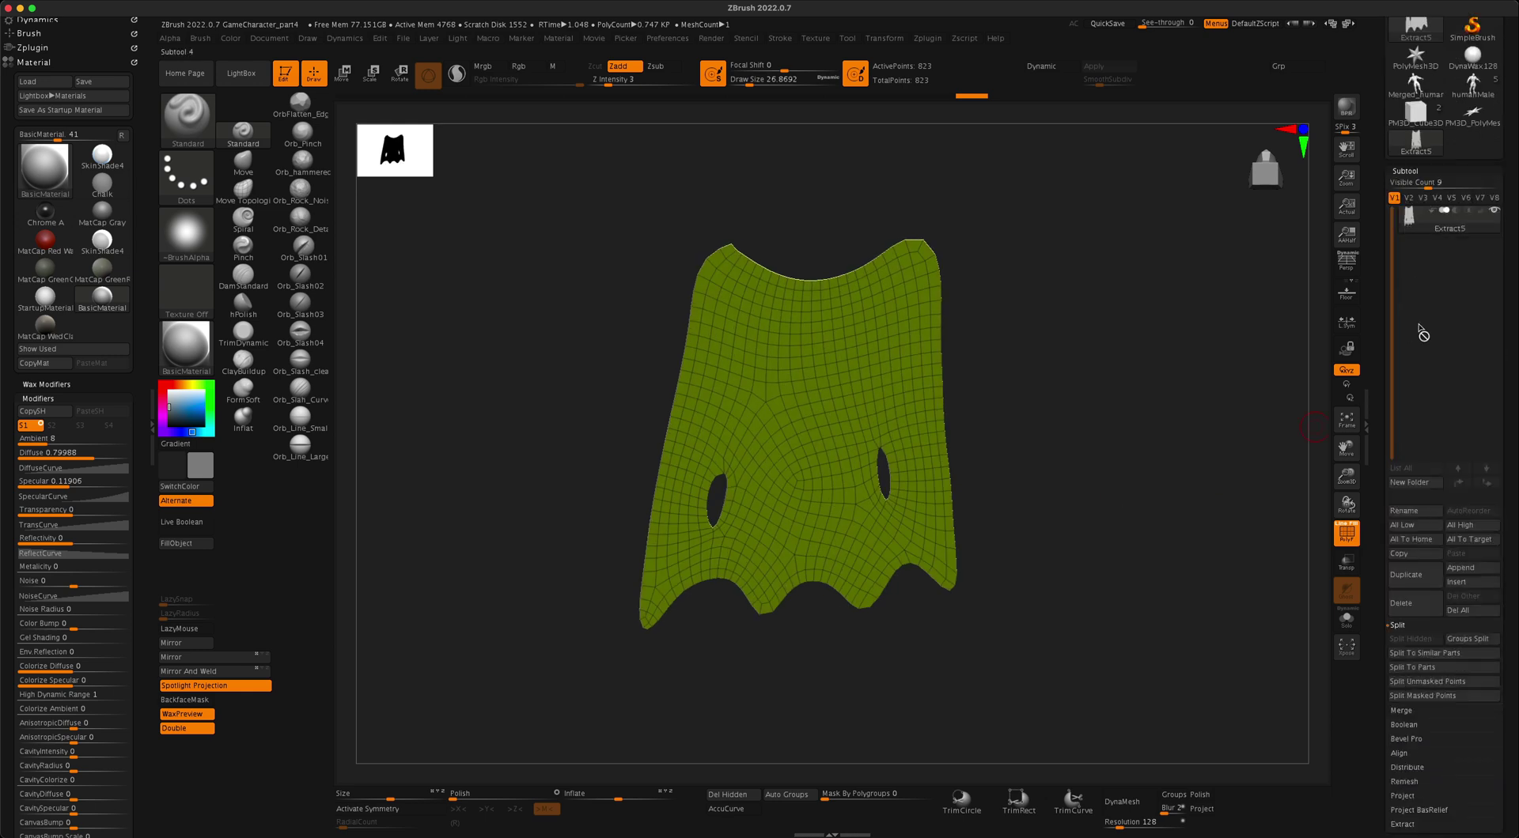
{"action": "left_click", "coordinate": [1414, 513]}
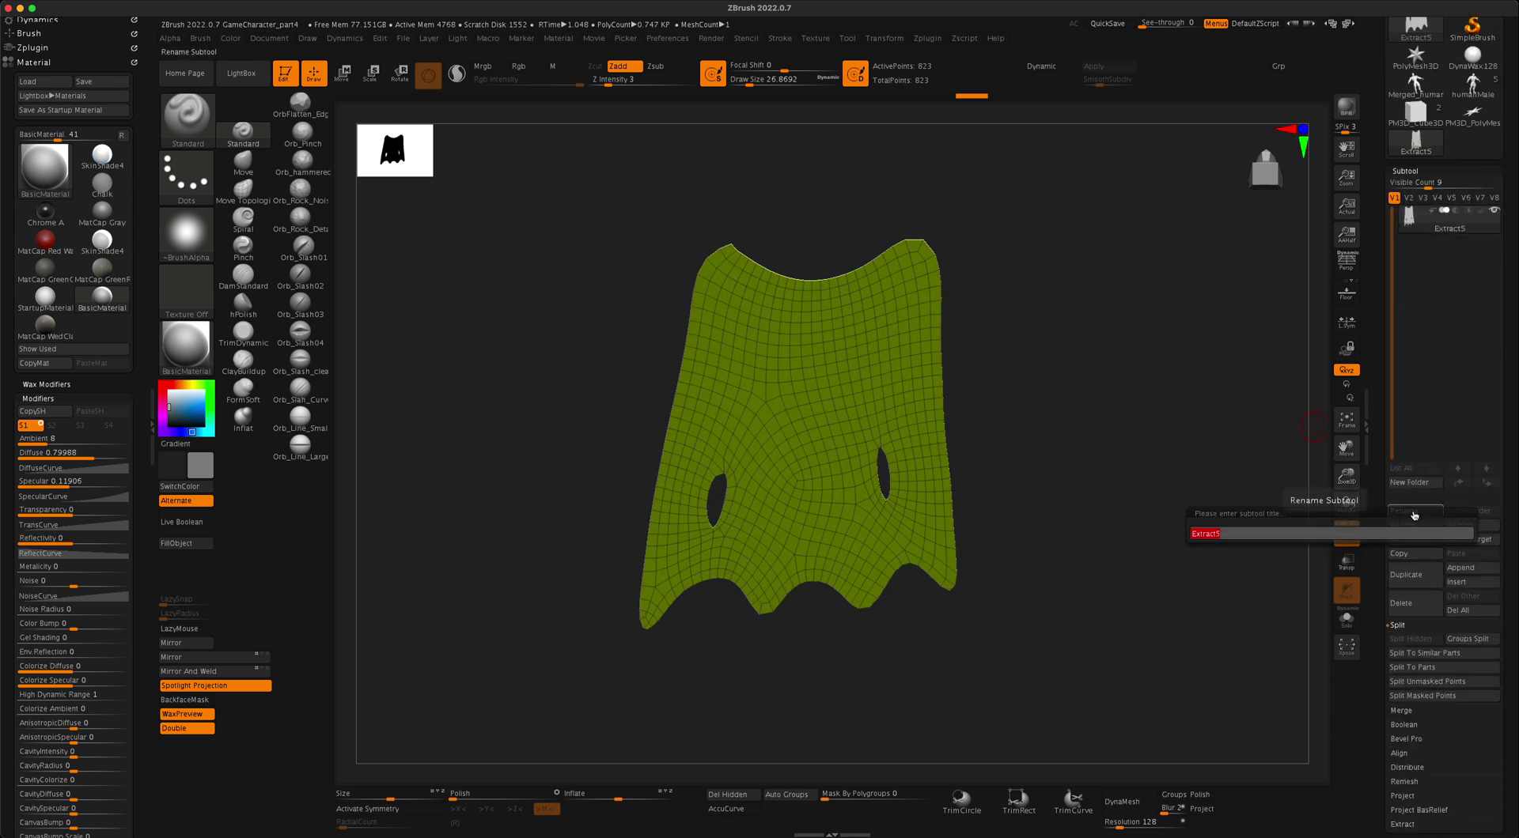
{"action": "type", "text": "Cape"}
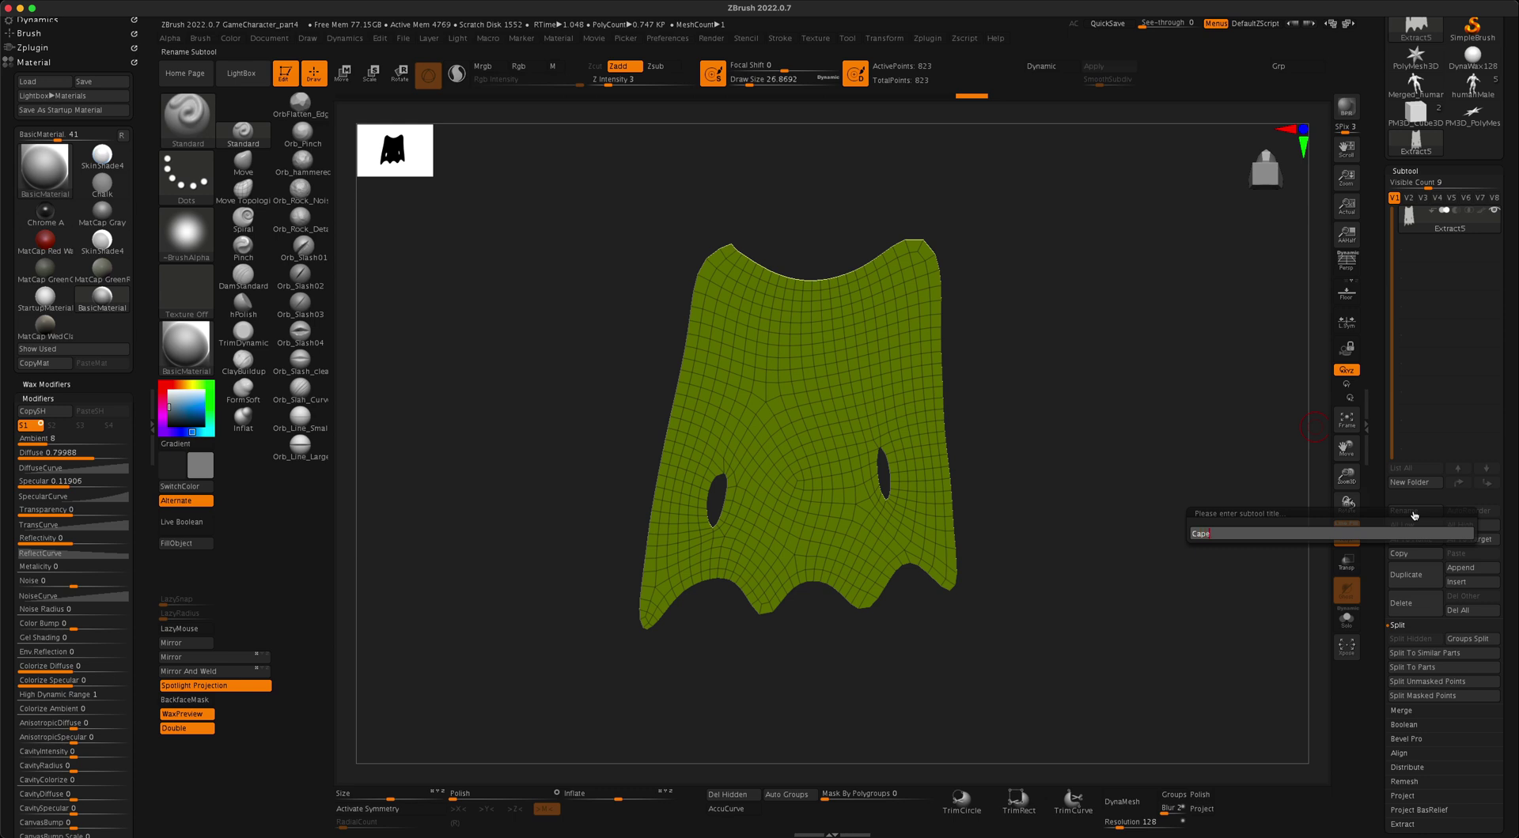
{"action": "key", "text": "Return"}
Switch the active tool to the full humanMale character with its mohawk, eyes and other subtools
{"action": "scroll", "coordinate": [1506, 182], "scroll_direction": "up", "scroll_amount": 3}
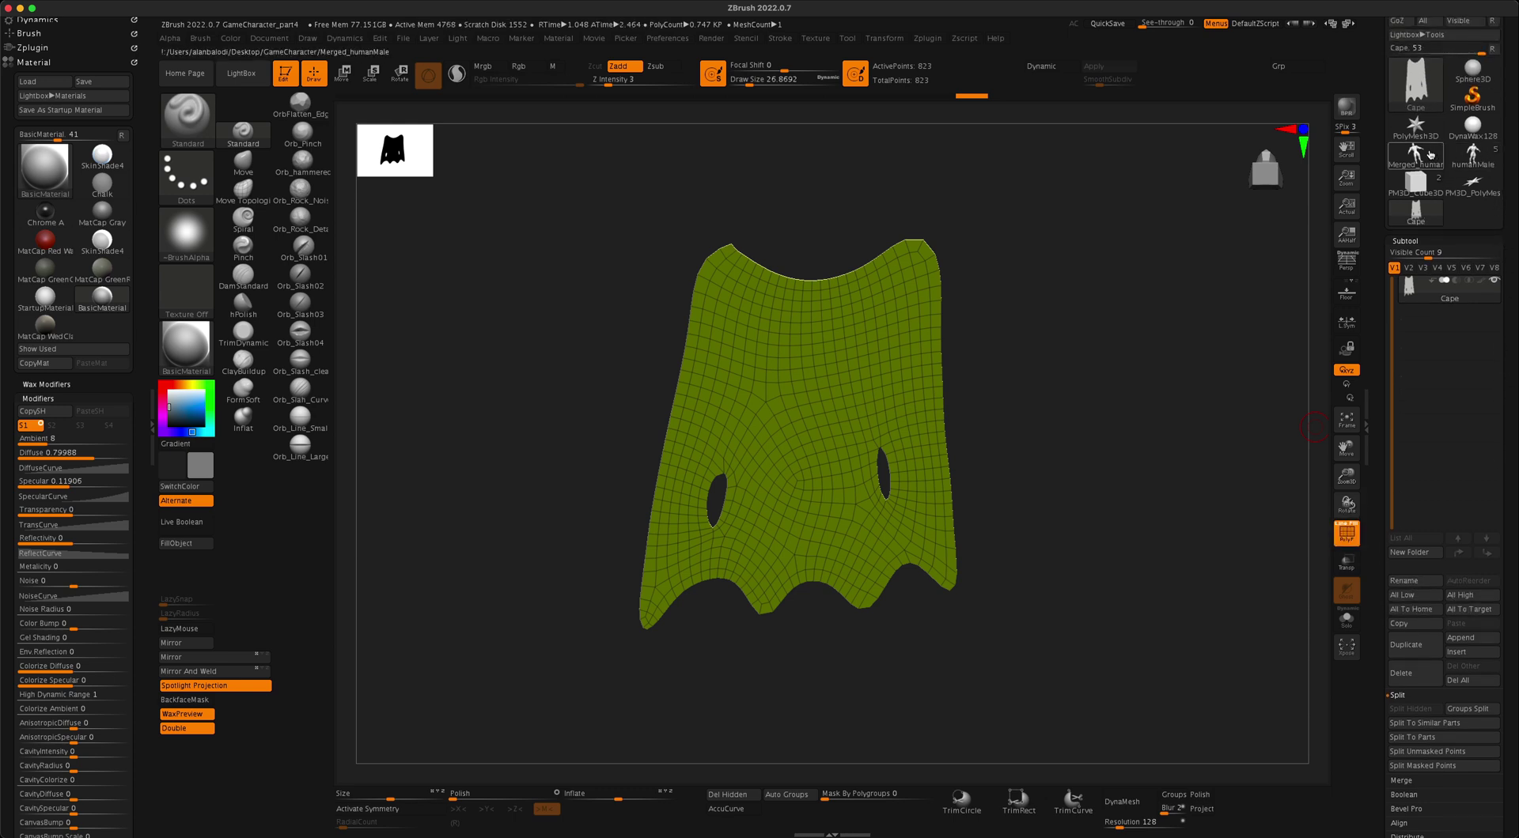
{"action": "left_click", "coordinate": [1420, 155]}
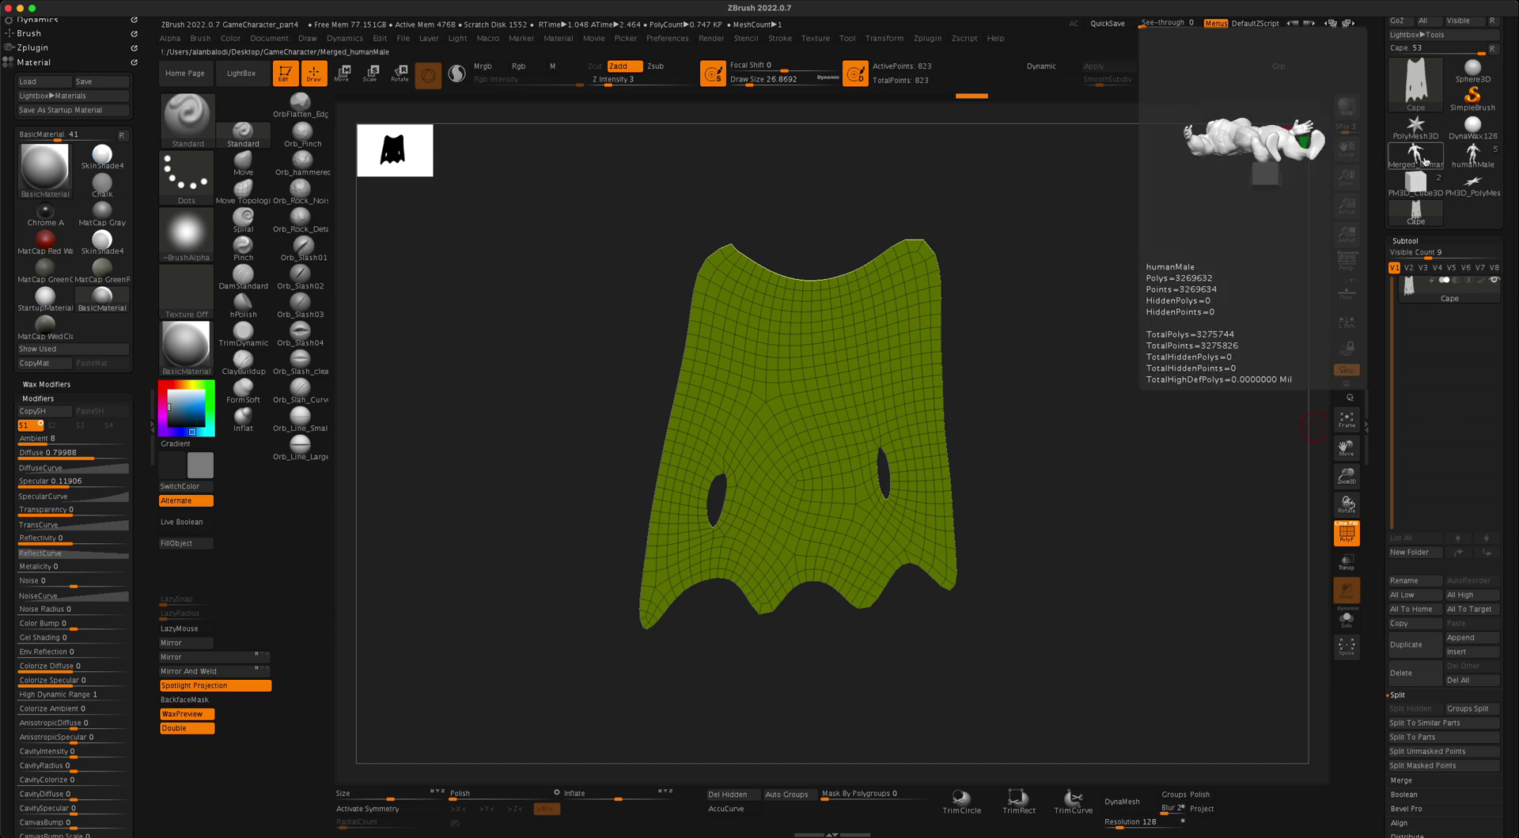
{"action": "left_click_drag", "start_coordinate": [1248, 357], "coordinate": [1153, 544]}
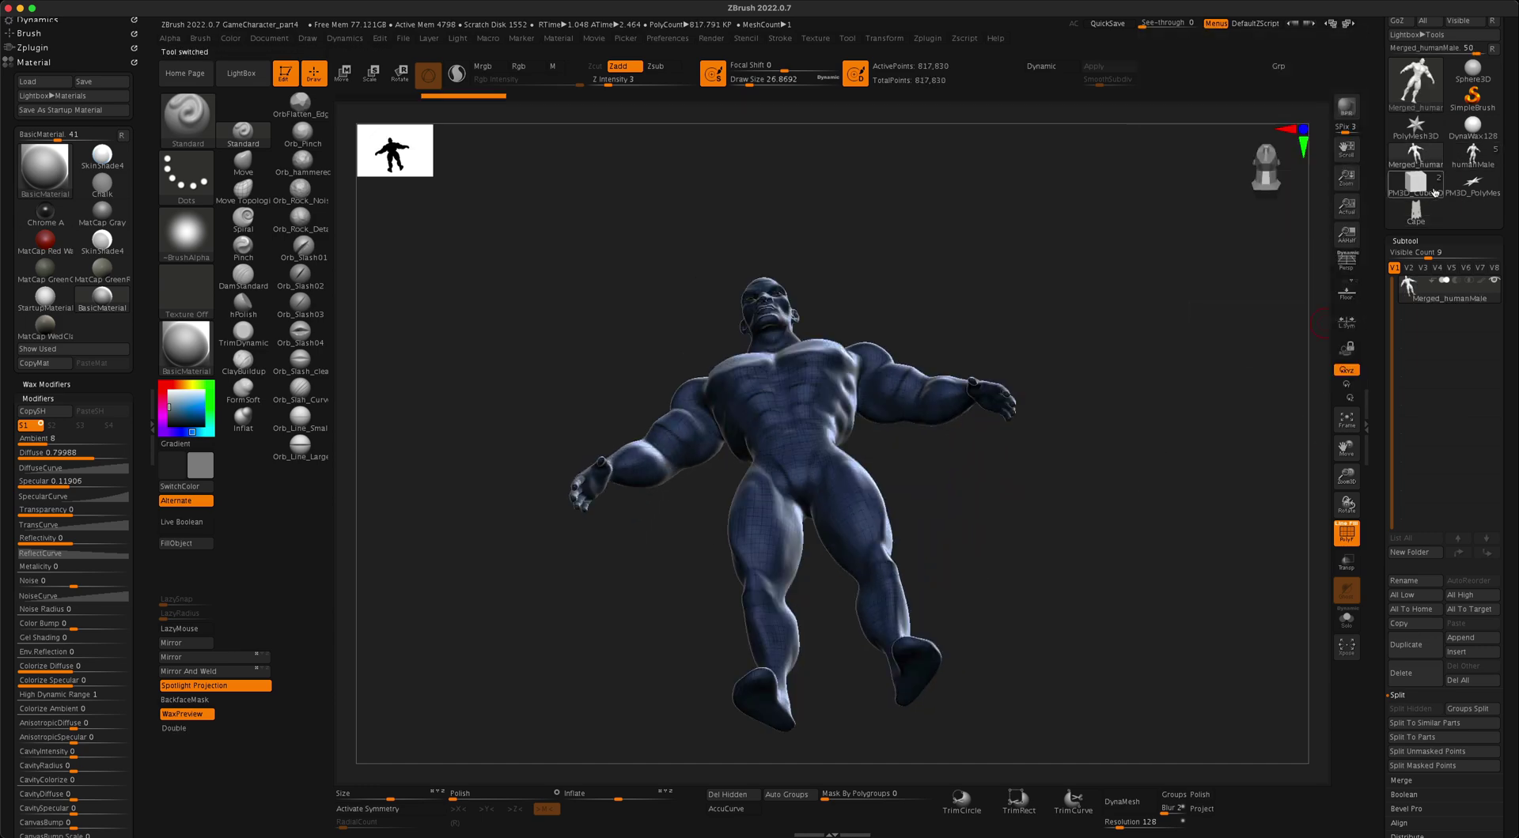
{"action": "left_click", "coordinate": [1460, 161]}
{"action": "left_click_drag", "start_coordinate": [1161, 426], "coordinate": [1161, 484]}
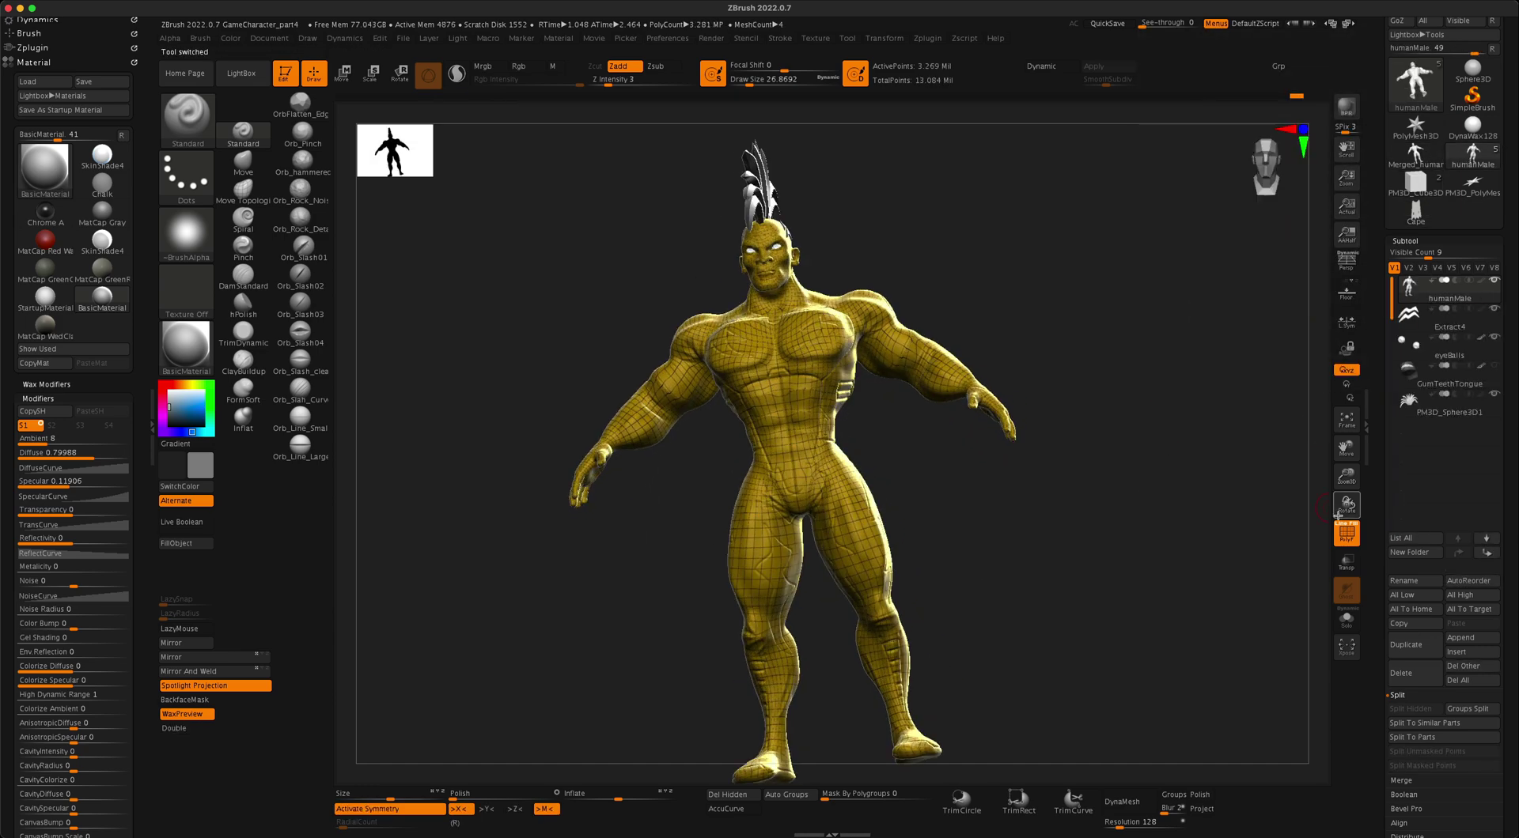
Turn off the character's polyframe display and enable perspective view
{"action": "left_click", "coordinate": [1346, 534]}
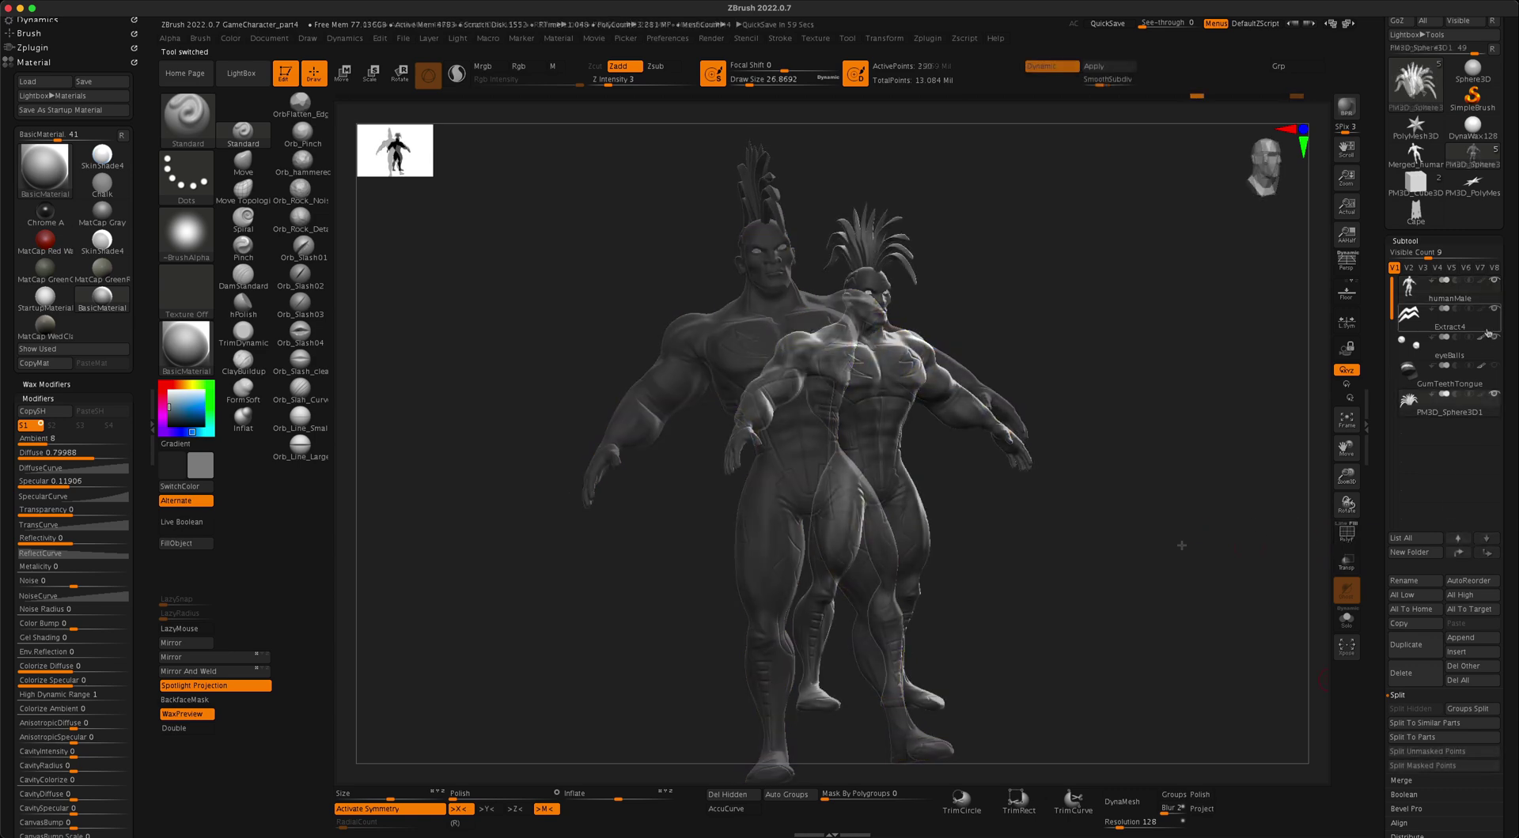
{"action": "left_click_drag", "start_coordinate": [1197, 478], "coordinate": [1150, 473]}
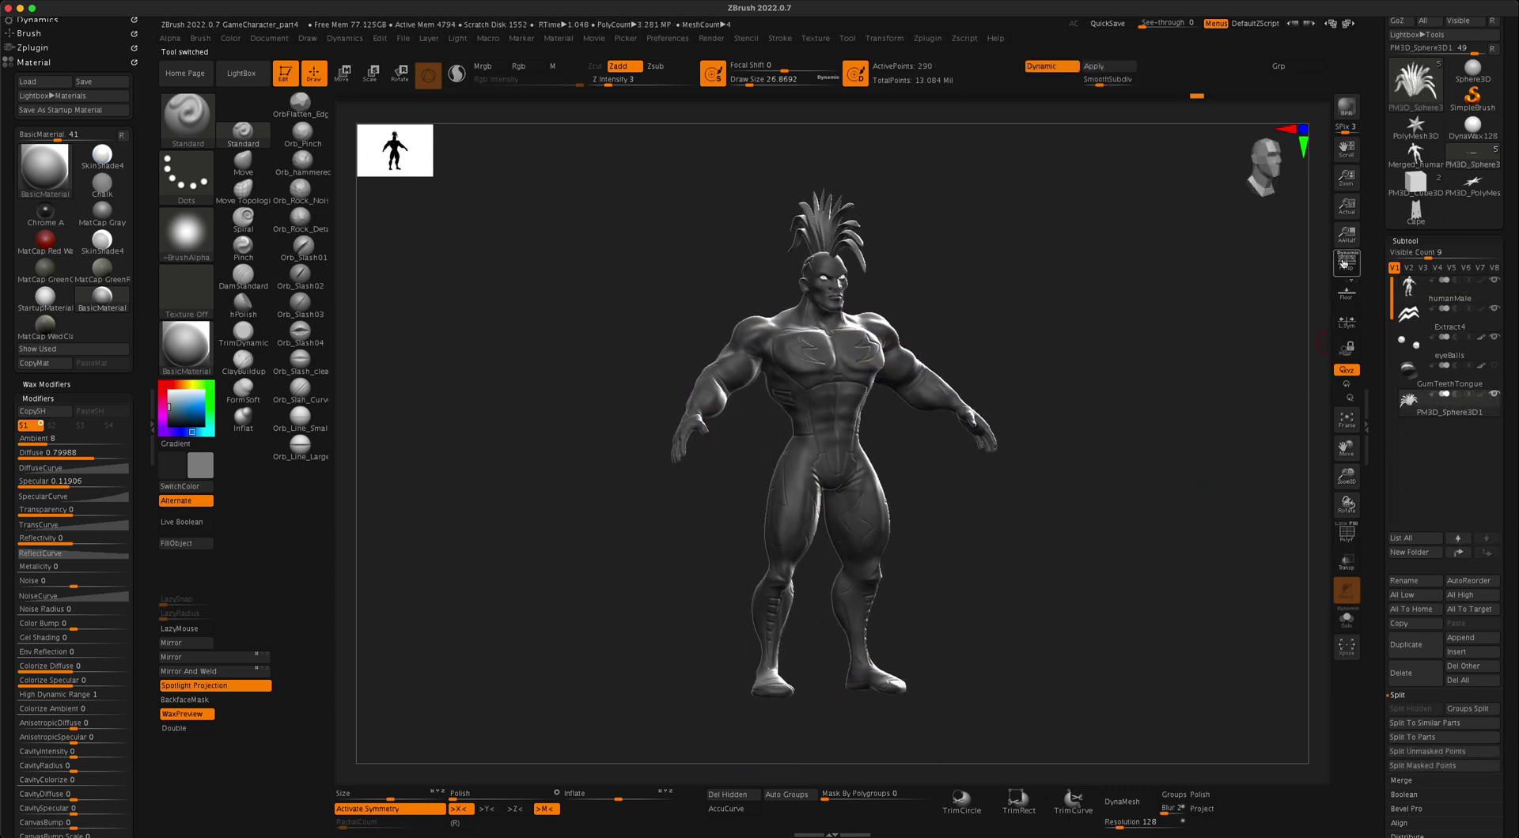
{"action": "left_click", "coordinate": [1346, 261]}
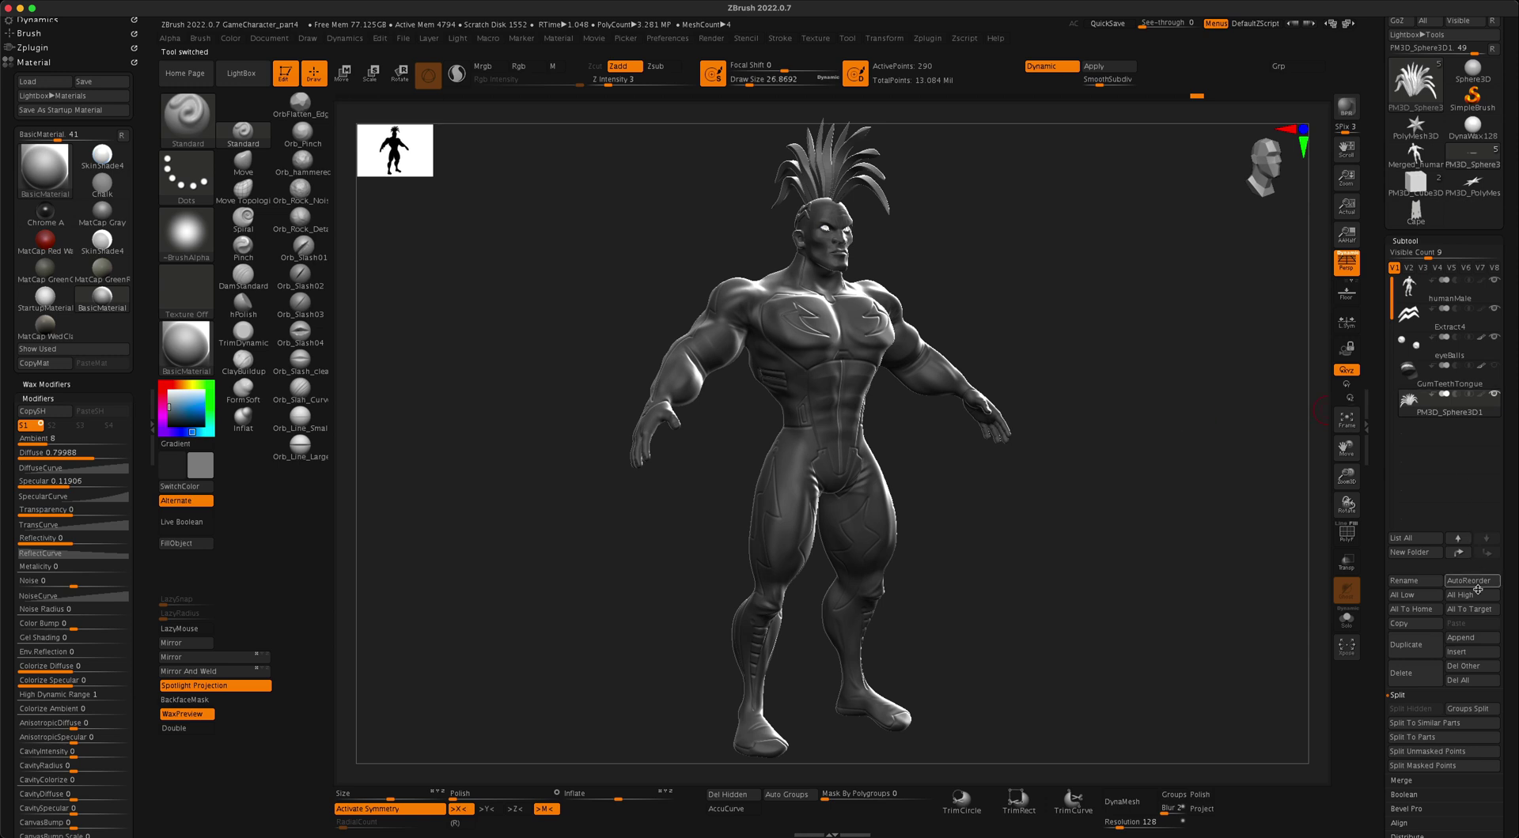
Append the Cape tool to the character's subtool list and make the new cape subtool active
{"action": "left_click", "coordinate": [1469, 644]}
{"action": "left_click", "coordinate": [1473, 638]}
{"action": "left_click", "coordinate": [1118, 668]}
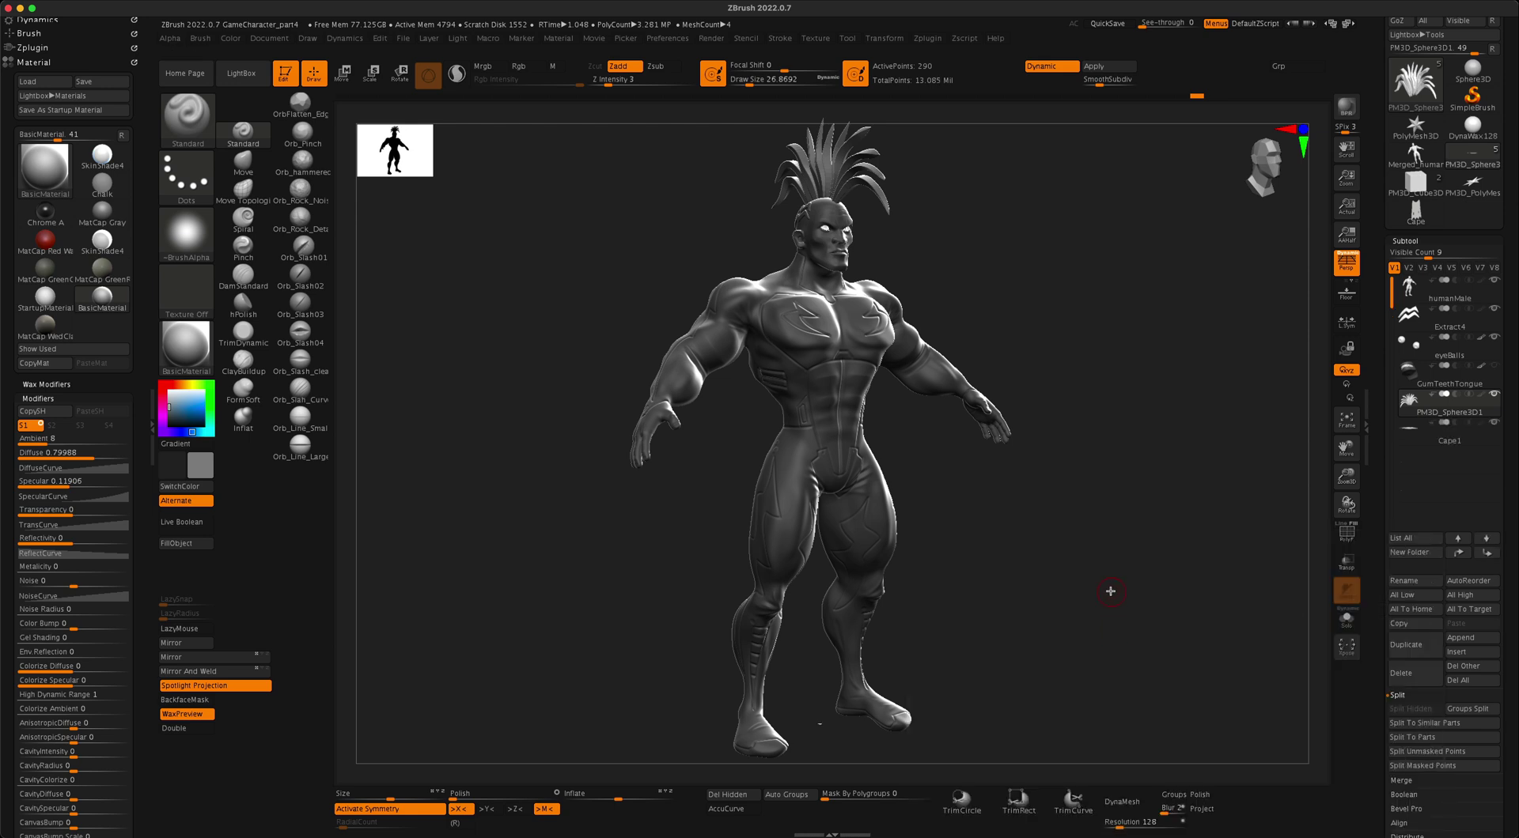
{"action": "left_click_drag", "start_coordinate": [1111, 591], "coordinate": [1377, 457]}
{"action": "left_click", "coordinate": [1473, 439]}
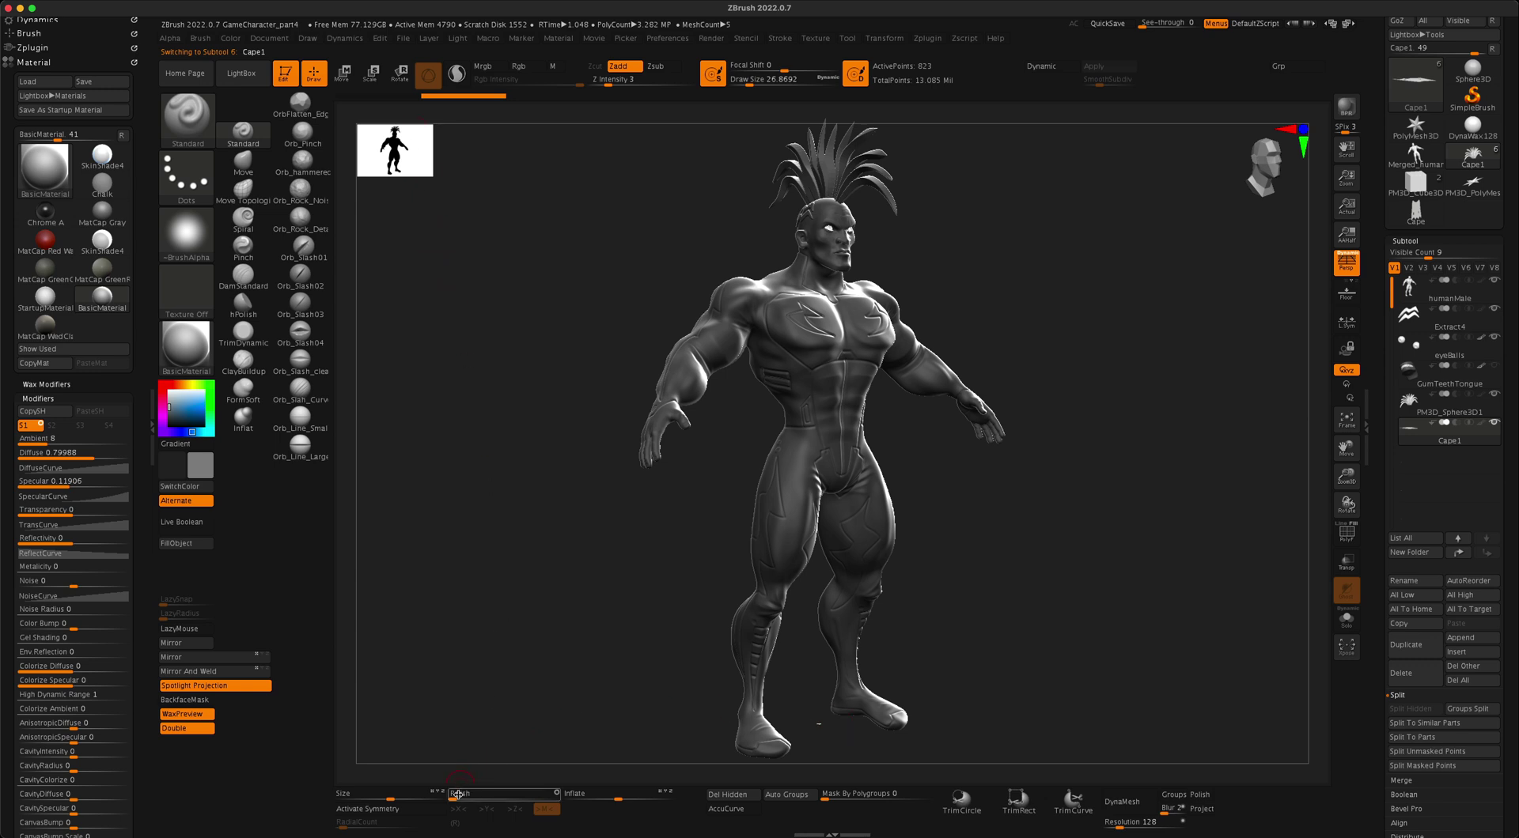
Enlarge the tiny cape with the Size deformation and center the transform gizmo on its unmasked mesh
{"action": "left_click_drag", "start_coordinate": [390, 798], "coordinate": [466, 796]}
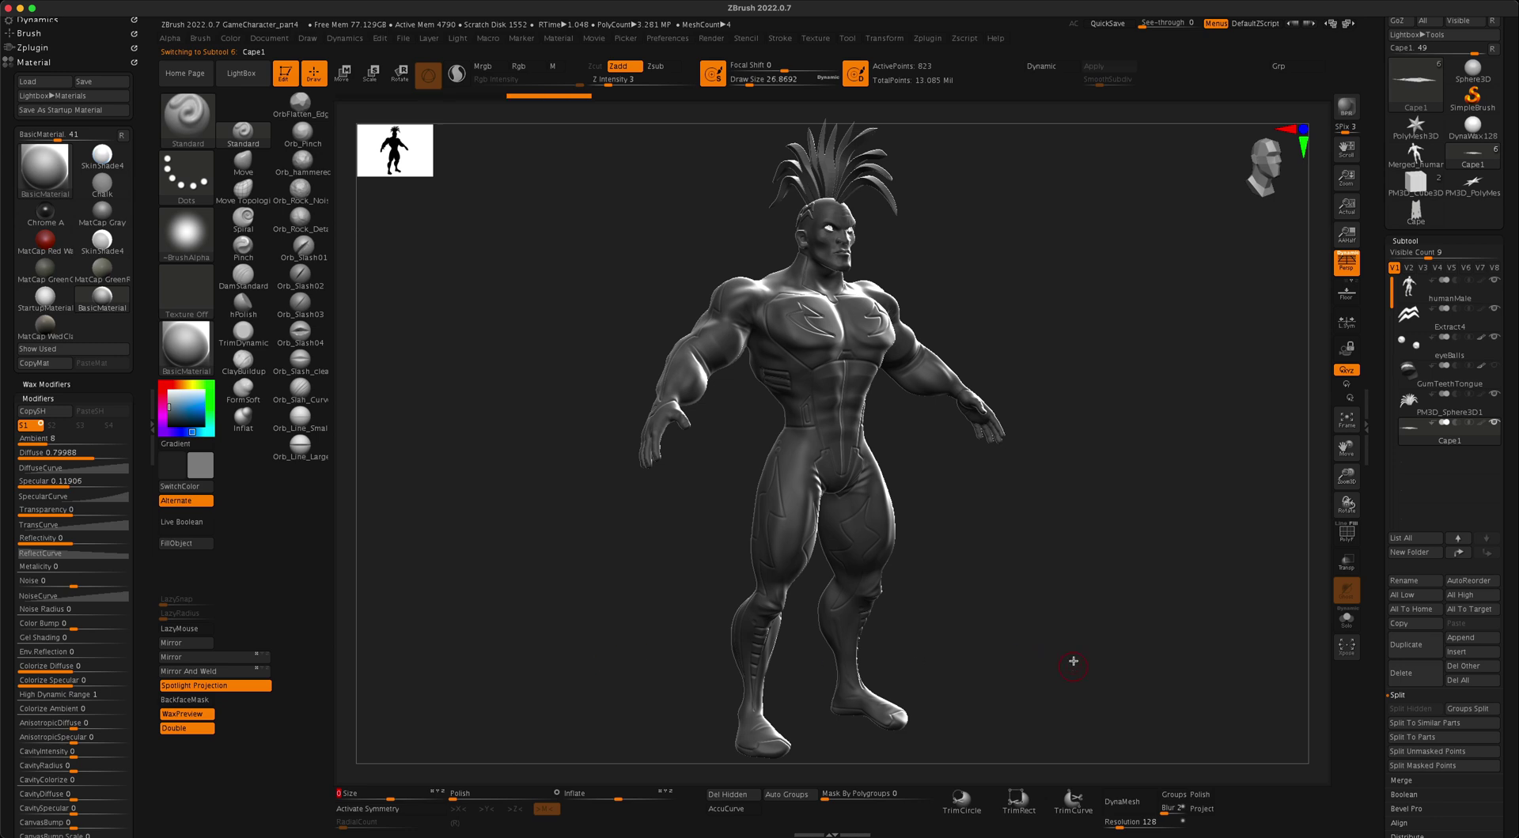
{"action": "left_click_drag", "start_coordinate": [1074, 666], "coordinate": [1060, 351], "text": "alt"}
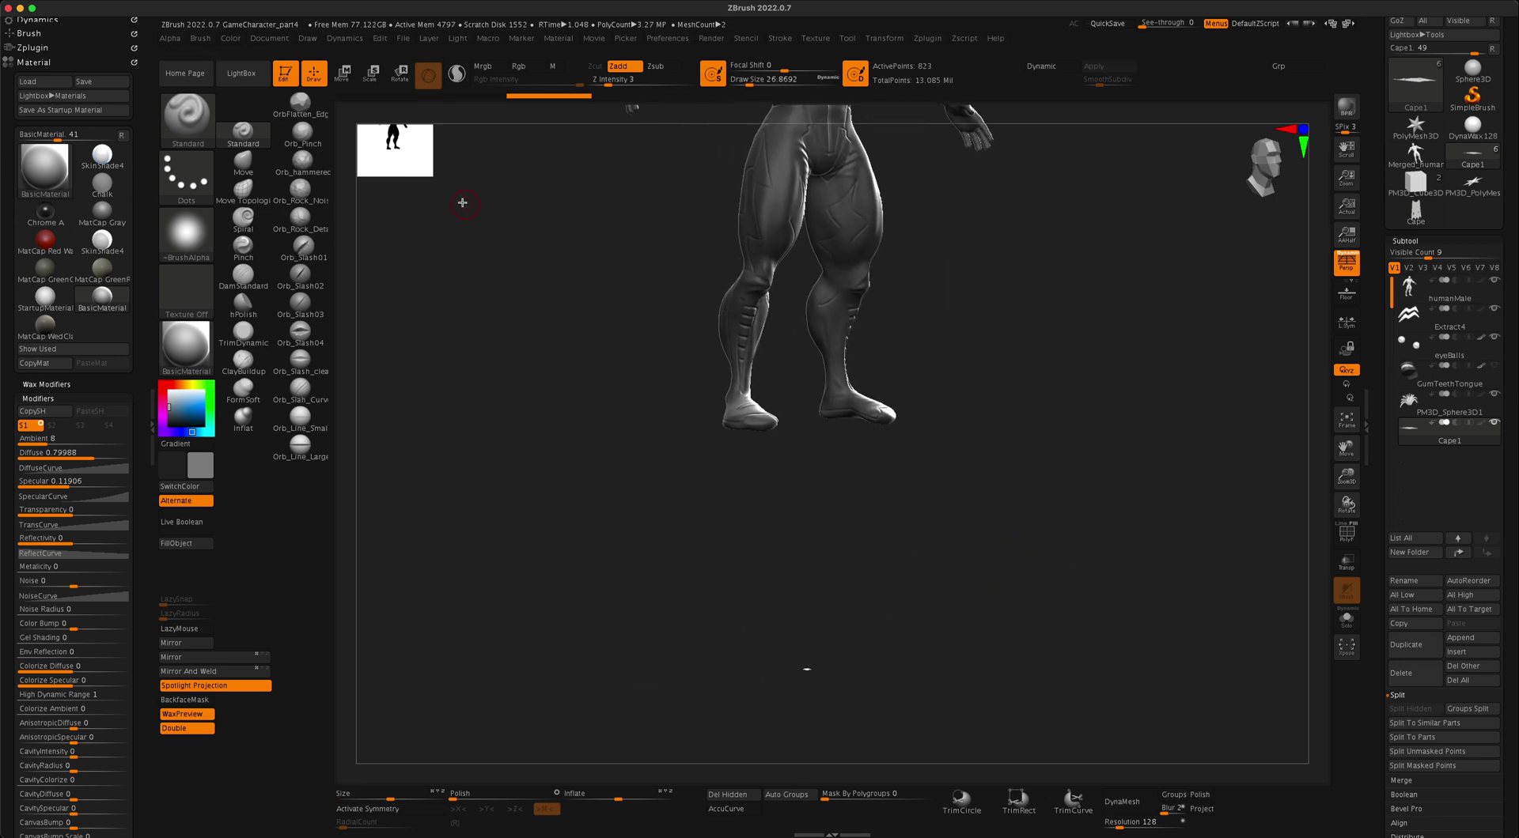
{"action": "key", "text": "w"}
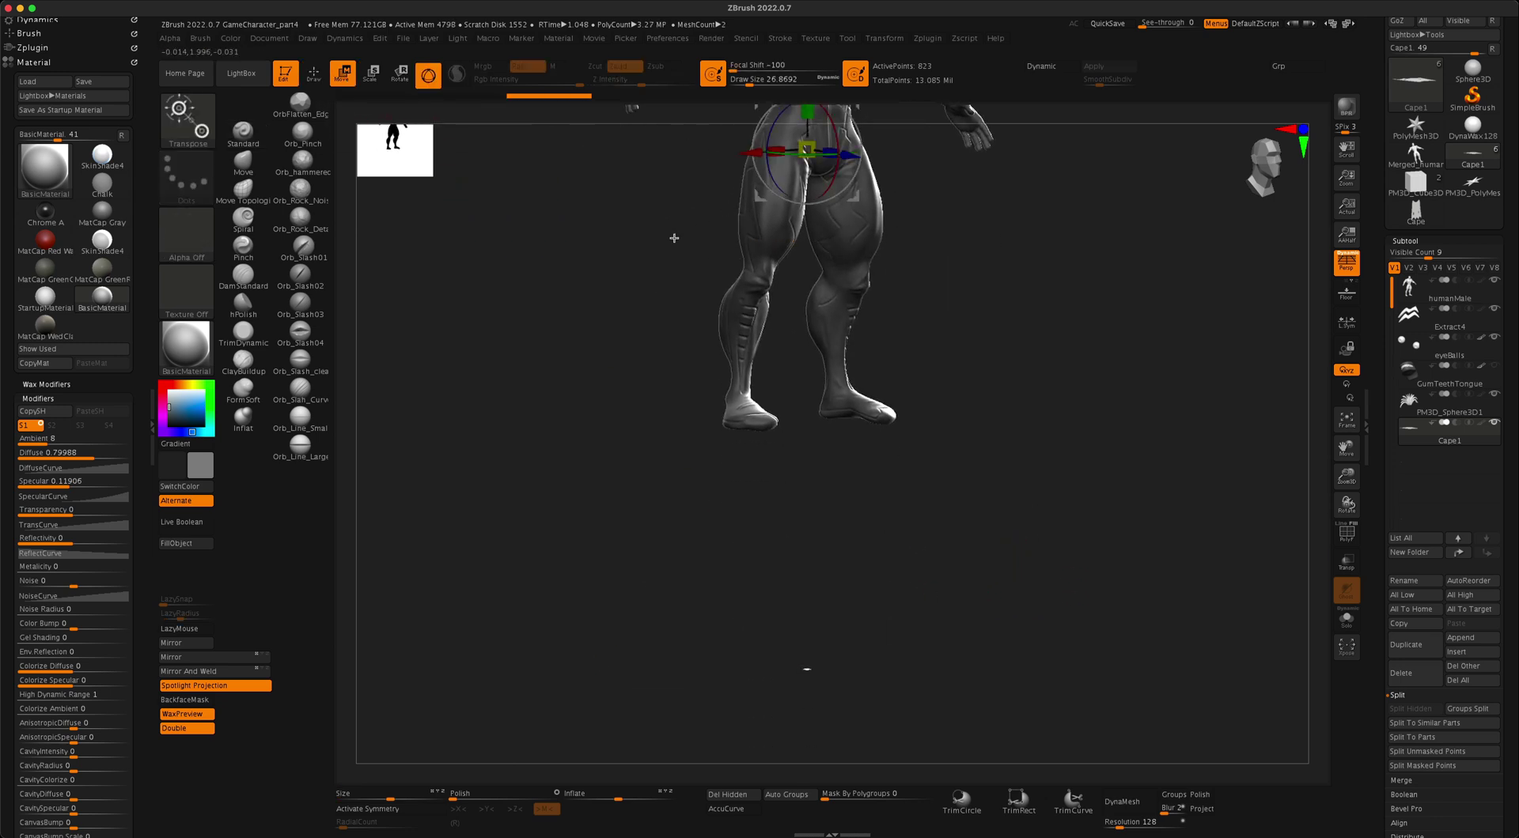
{"action": "left_click_drag", "start_coordinate": [674, 232], "coordinate": [672, 162], "text": "alt"}
{"action": "left_click_drag", "start_coordinate": [1035, 299], "coordinate": [1051, 403], "text": "alt"}
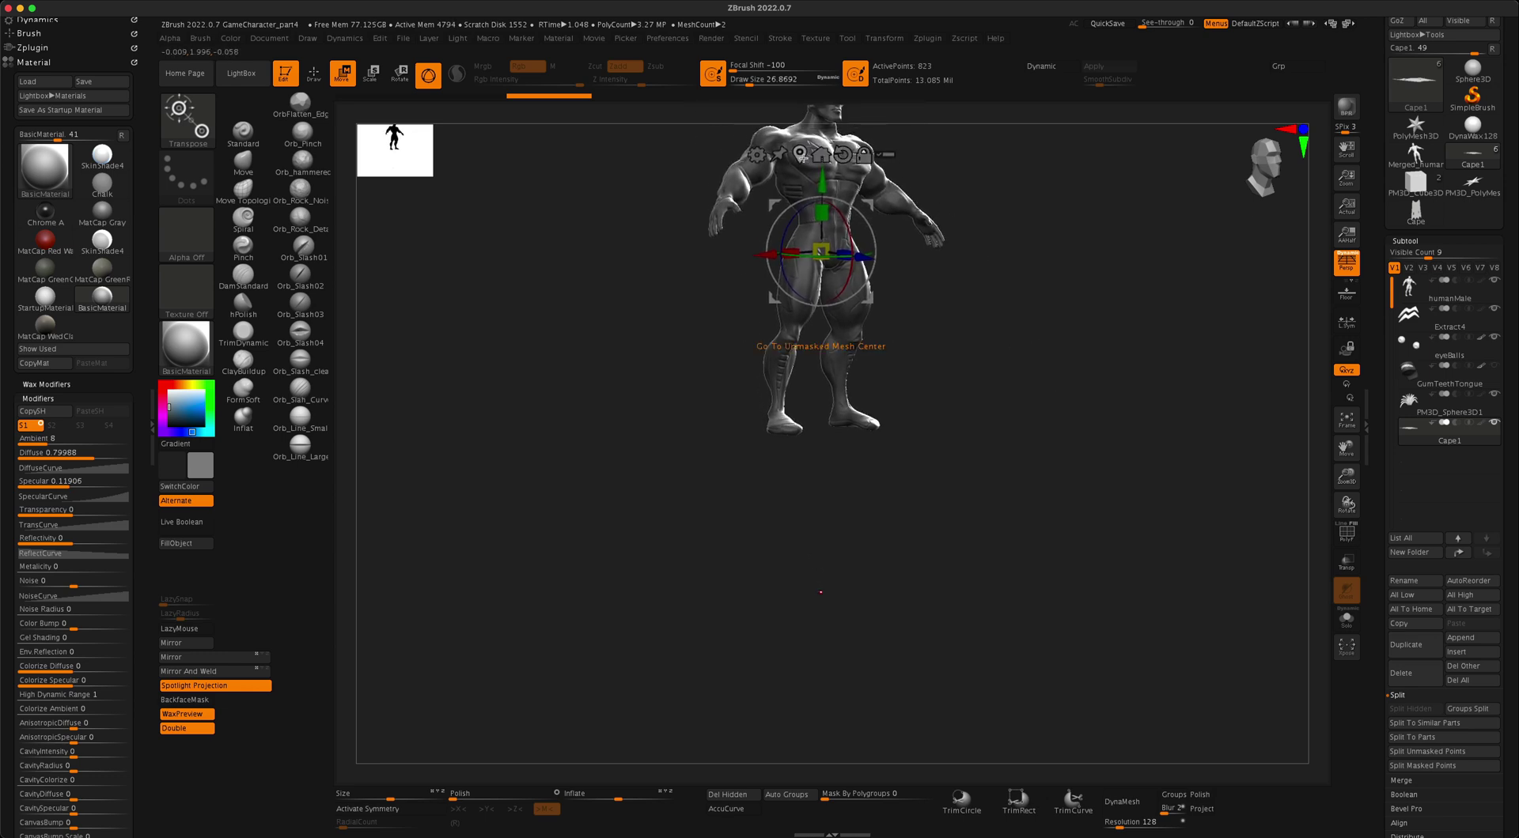
{"action": "left_click", "coordinate": [802, 156]}
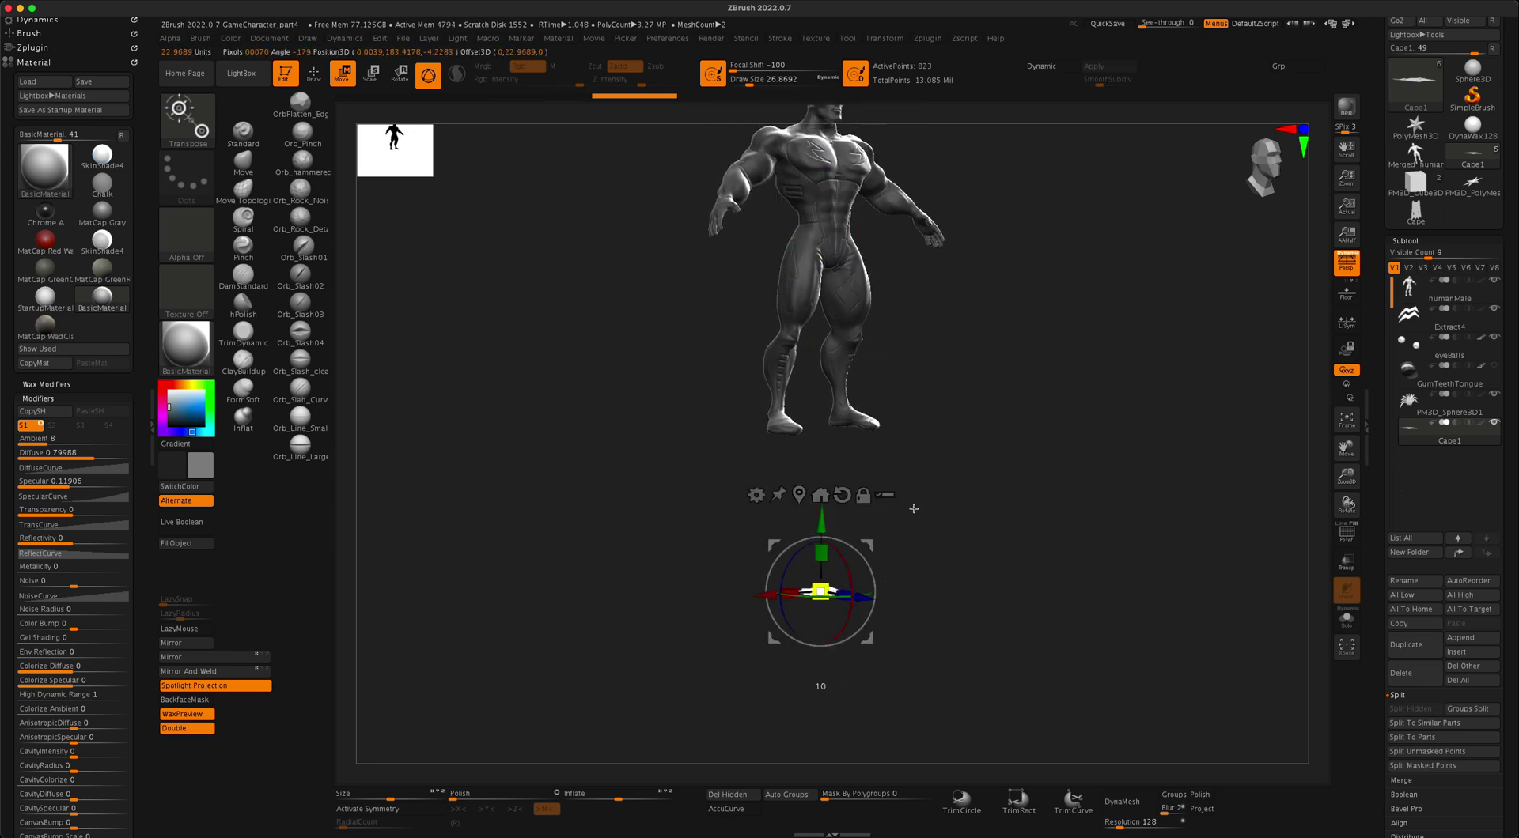
Scale the cape up to roughly character size and rotate it from lying flat to upright
{"action": "left_click_drag", "start_coordinate": [914, 509], "coordinate": [1032, 425]}
{"action": "left_click_drag", "start_coordinate": [823, 590], "coordinate": [1034, 567]}
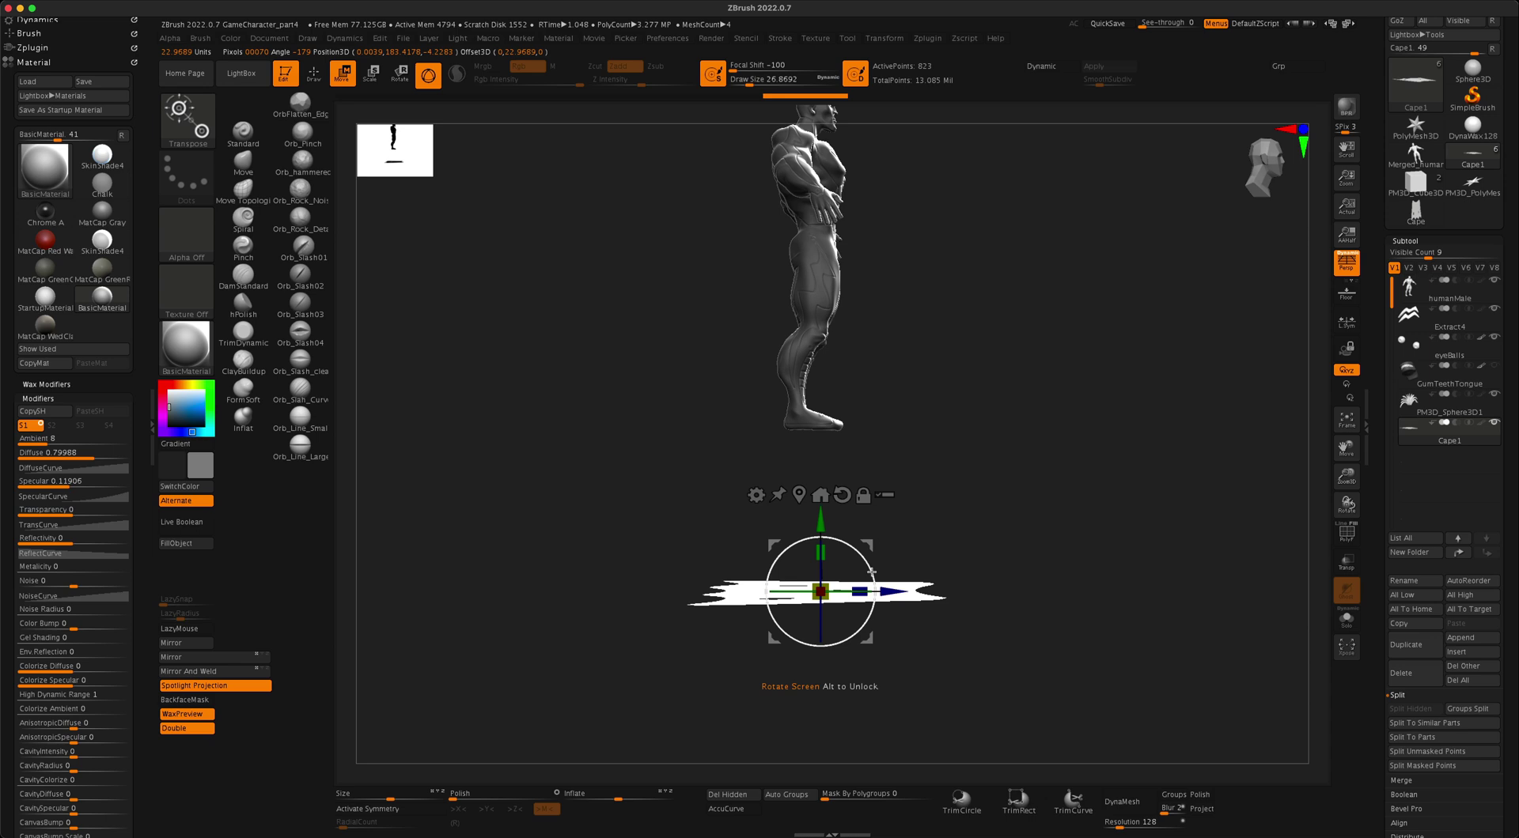
{"action": "left_click_drag", "start_coordinate": [871, 572], "coordinate": [792, 514]}
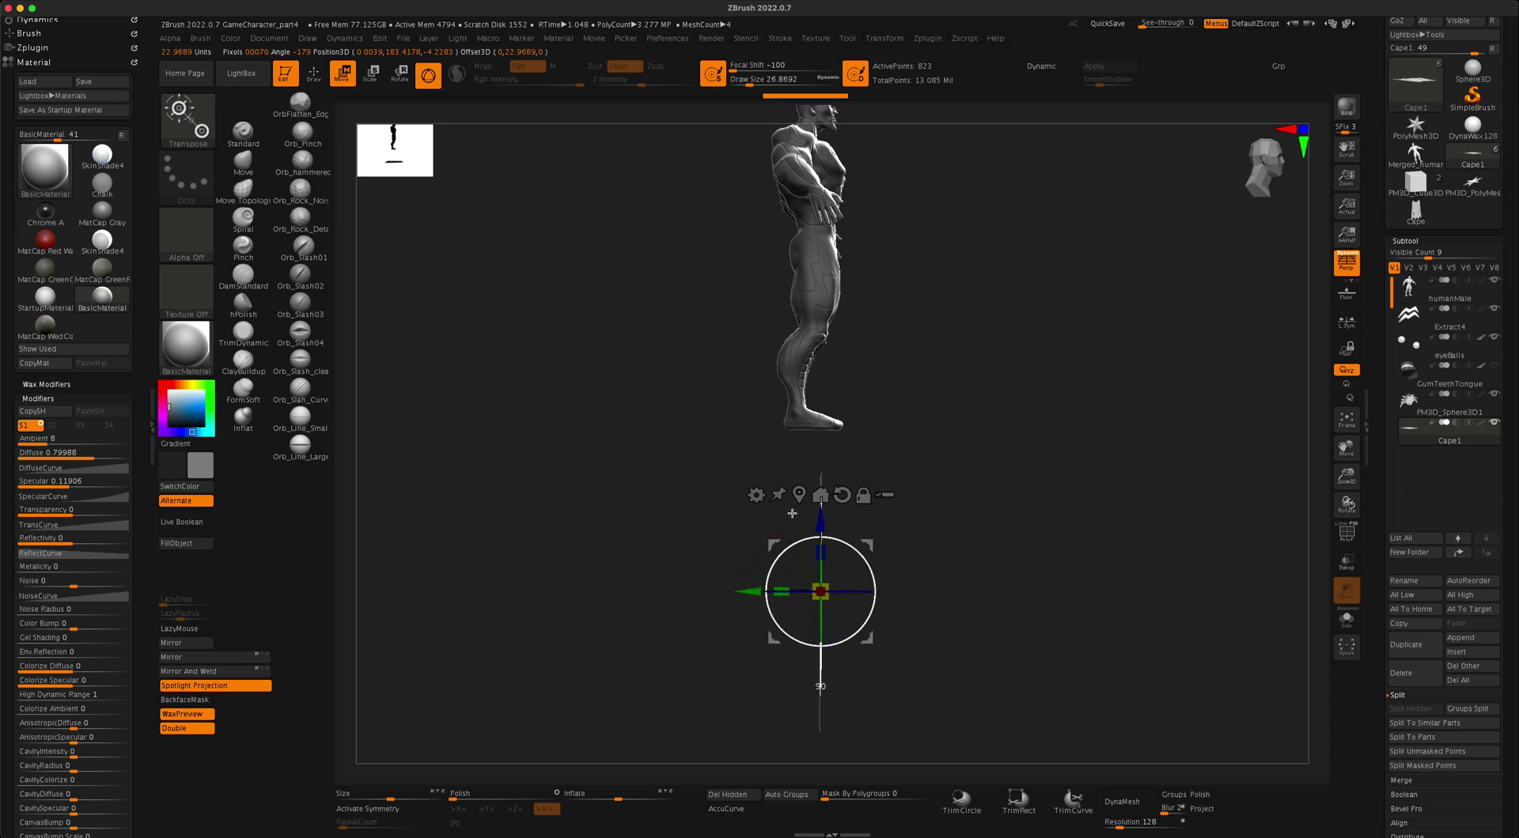
Move the upright cape up to the character and place it just behind his back
{"action": "left_click_drag", "start_coordinate": [868, 546], "coordinate": [807, 209]}
{"action": "left_click_drag", "start_coordinate": [953, 332], "coordinate": [1110, 531]}
{"action": "left_click_drag", "start_coordinate": [833, 403], "coordinate": [840, 389]}
{"action": "left_click_drag", "start_coordinate": [1111, 511], "coordinate": [1055, 576]}
Use the Move brush with X symmetry to start bending the flat cape around the character's back
{"action": "left_click", "coordinate": [243, 161]}
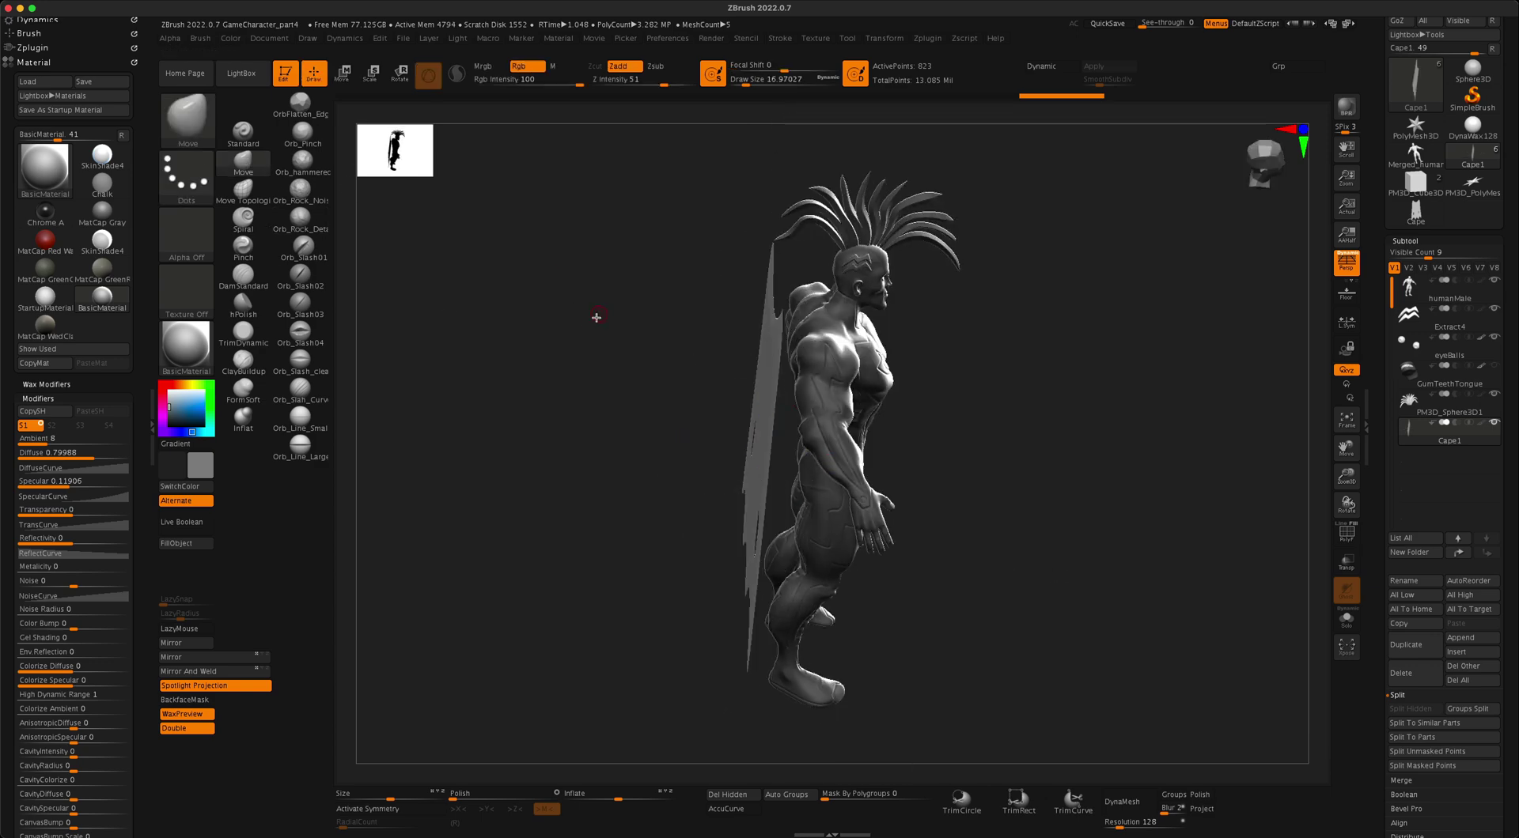
{"action": "key", "text": "s"}
{"action": "left_click_drag", "start_coordinate": [611, 330], "coordinate": [614, 331]}
{"action": "mouse_move", "coordinate": [609, 409]}
{"action": "left_mouse_down"}
{"action": "mouse_move", "coordinate": [627, 404]}
{"action": "mouse_move", "coordinate": [617, 429]}
{"action": "mouse_move", "coordinate": [617, 401]}
{"action": "left_mouse_up"}
{"action": "key", "text": "x"}
{"action": "key", "text": "s"}
{"action": "left_click_drag", "start_coordinate": [729, 483], "coordinate": [696, 325]}
Reshape the lower part of the cape with the Move brush at a draw size of about 257
{"action": "left_click_drag", "start_coordinate": [625, 465], "coordinate": [611, 421]}
{"action": "key", "text": "s"}
{"action": "left_click_drag", "start_coordinate": [718, 454], "coordinate": [713, 463]}
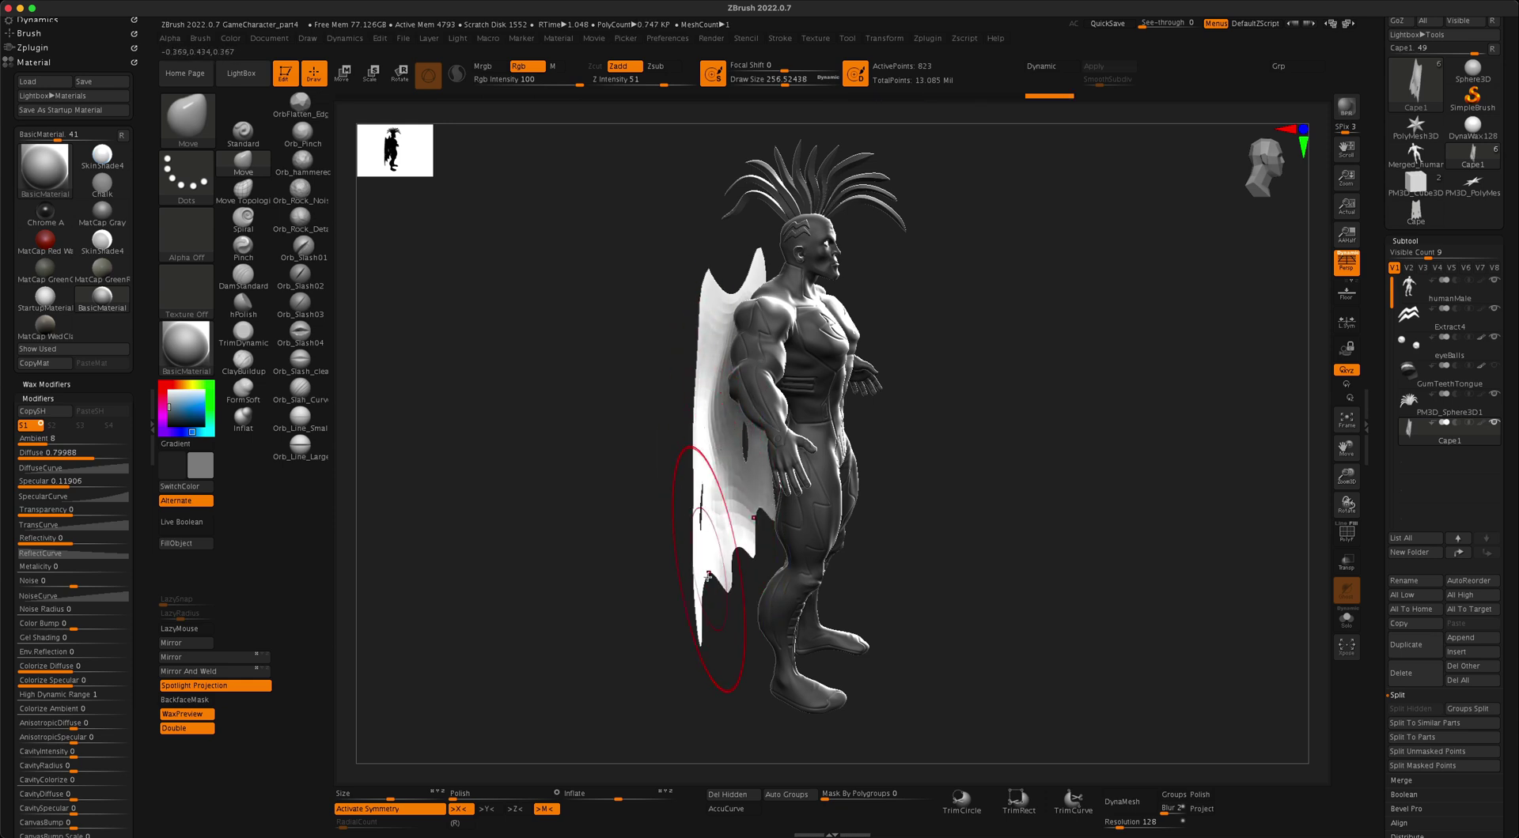
{"action": "left_click_drag", "start_coordinate": [676, 585], "coordinate": [739, 422]}
Reduce the Move brush to about 124 and pull the cape's upper edges toward the character's shoulders
{"action": "key", "text": "s"}
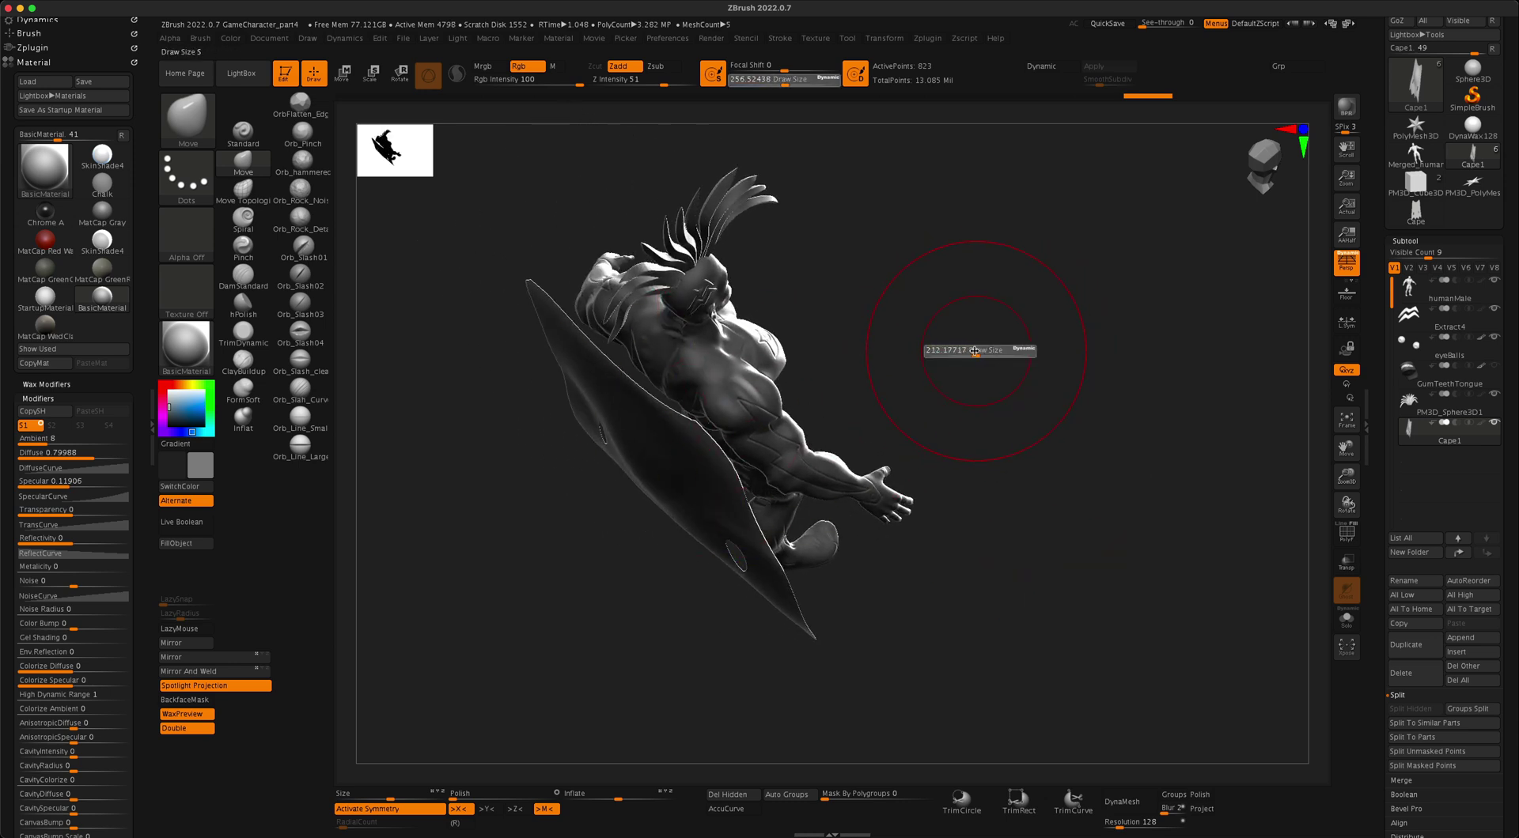
{"action": "mouse_move", "coordinate": [979, 352]}
{"action": "left_mouse_down"}
{"action": "mouse_move", "coordinate": [965, 351]}
{"action": "mouse_move", "coordinate": [1019, 371]}
{"action": "left_mouse_up"}
{"action": "key", "text": "s"}
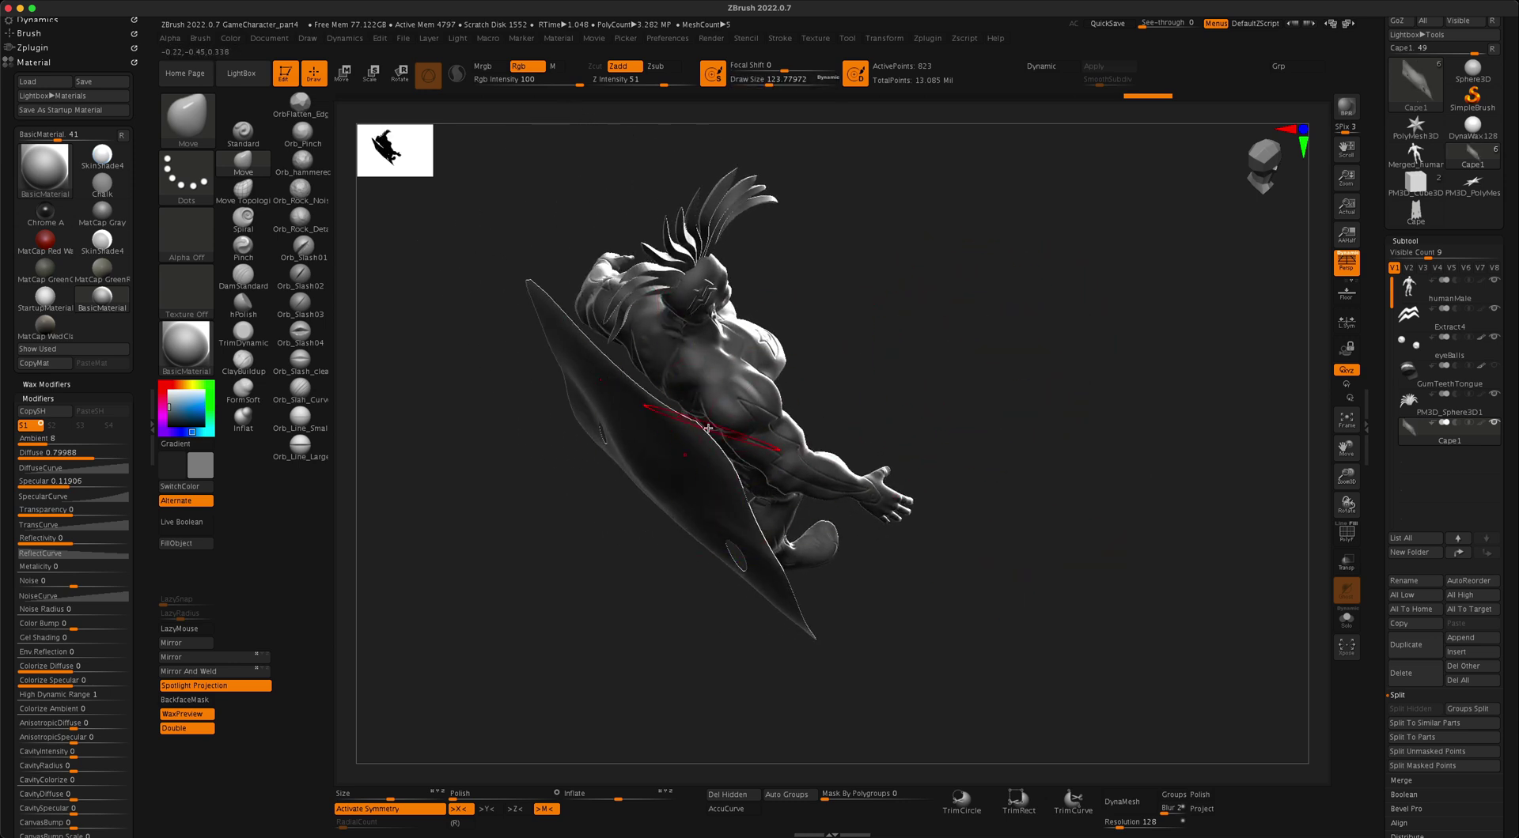
{"action": "left_click_drag", "start_coordinate": [691, 425], "coordinate": [722, 379]}
{"action": "mouse_move", "coordinate": [899, 391]}
{"action": "left_mouse_down"}
{"action": "mouse_move", "coordinate": [926, 327]}
{"action": "mouse_move", "coordinate": [779, 450]}
{"action": "mouse_move", "coordinate": [734, 436]}
{"action": "left_mouse_up"}
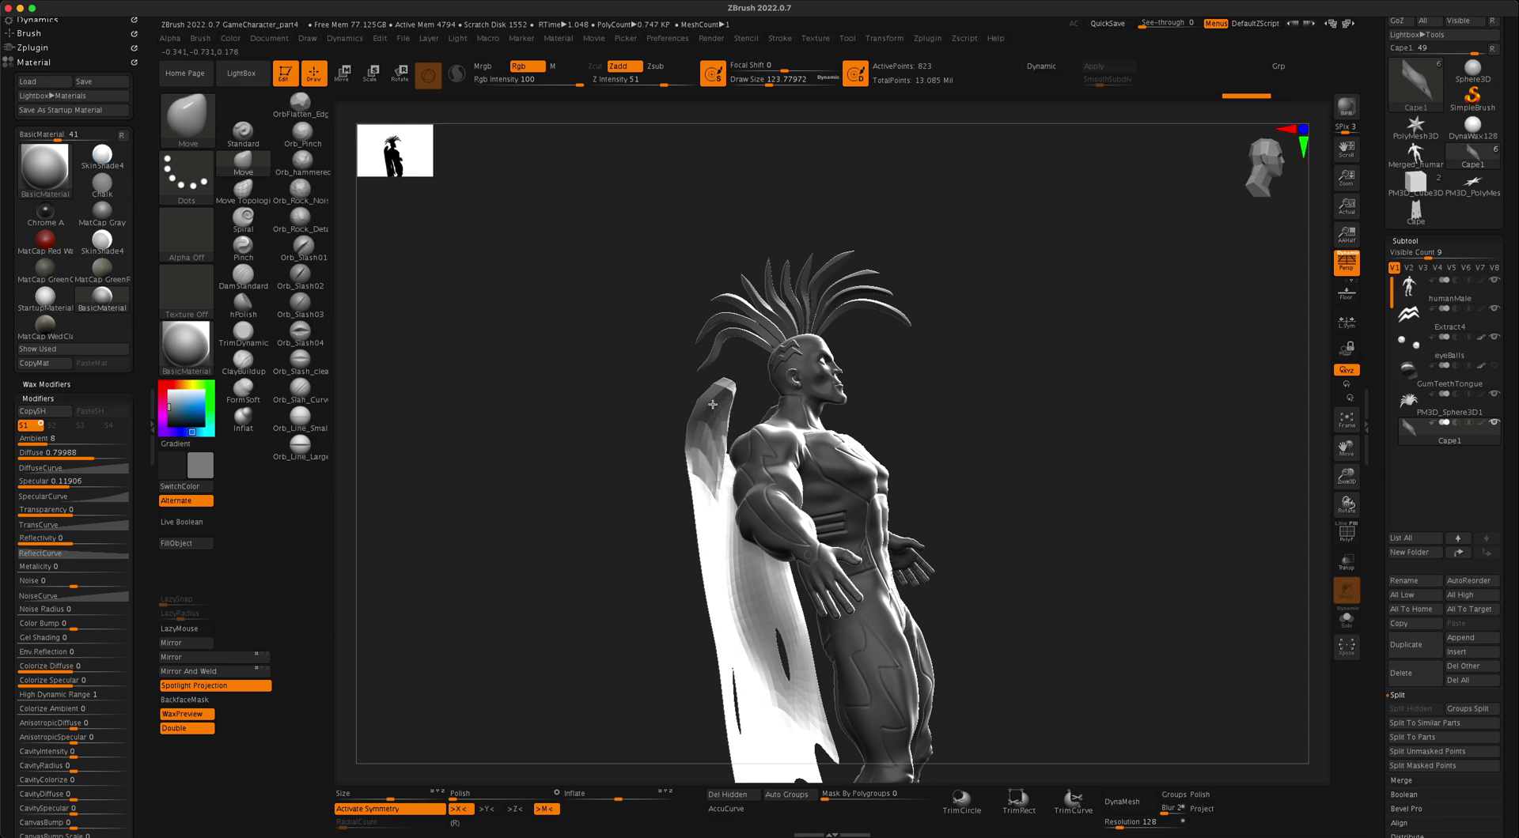
{"action": "mouse_move", "coordinate": [645, 391]}
{"action": "left_mouse_down"}
{"action": "mouse_move", "coordinate": [611, 426]}
{"action": "mouse_move", "coordinate": [573, 411]}
{"action": "mouse_move", "coordinate": [583, 458]}
{"action": "mouse_move", "coordinate": [553, 444]}
{"action": "mouse_move", "coordinate": [560, 427]}
{"action": "mouse_move", "coordinate": [553, 470]}
{"action": "left_mouse_up"}
Shape the cape's top corners over the shoulders using a Move brush draw size of about 77
{"action": "key", "text": "s"}
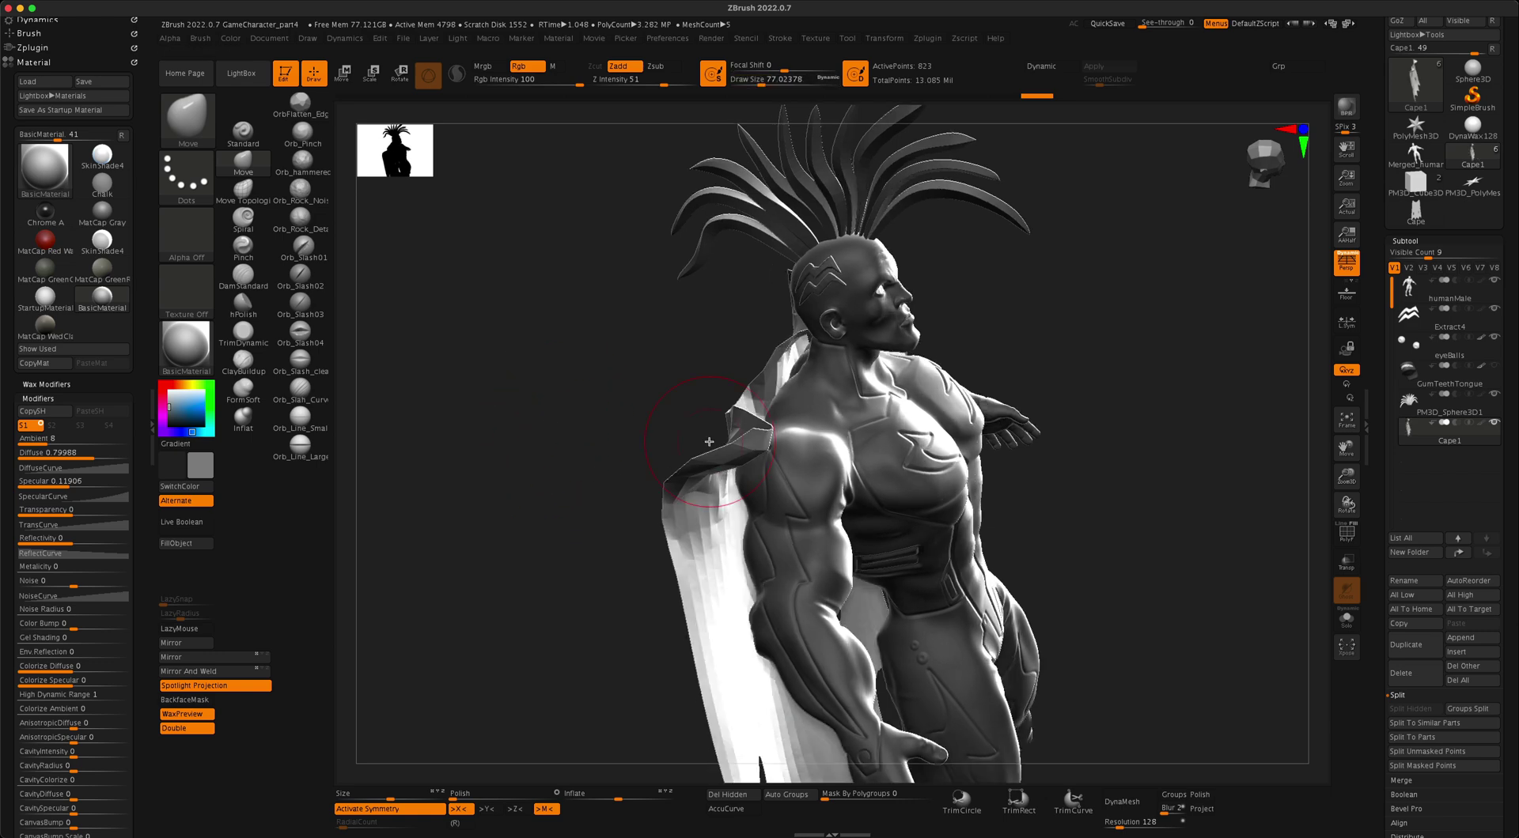
{"action": "mouse_move", "coordinate": [718, 449]}
{"action": "left_mouse_down", "text": "shift"}
{"action": "mouse_move", "coordinate": [594, 418]}
{"action": "mouse_move", "coordinate": [633, 431]}
{"action": "left_mouse_up", "text": "shift"}
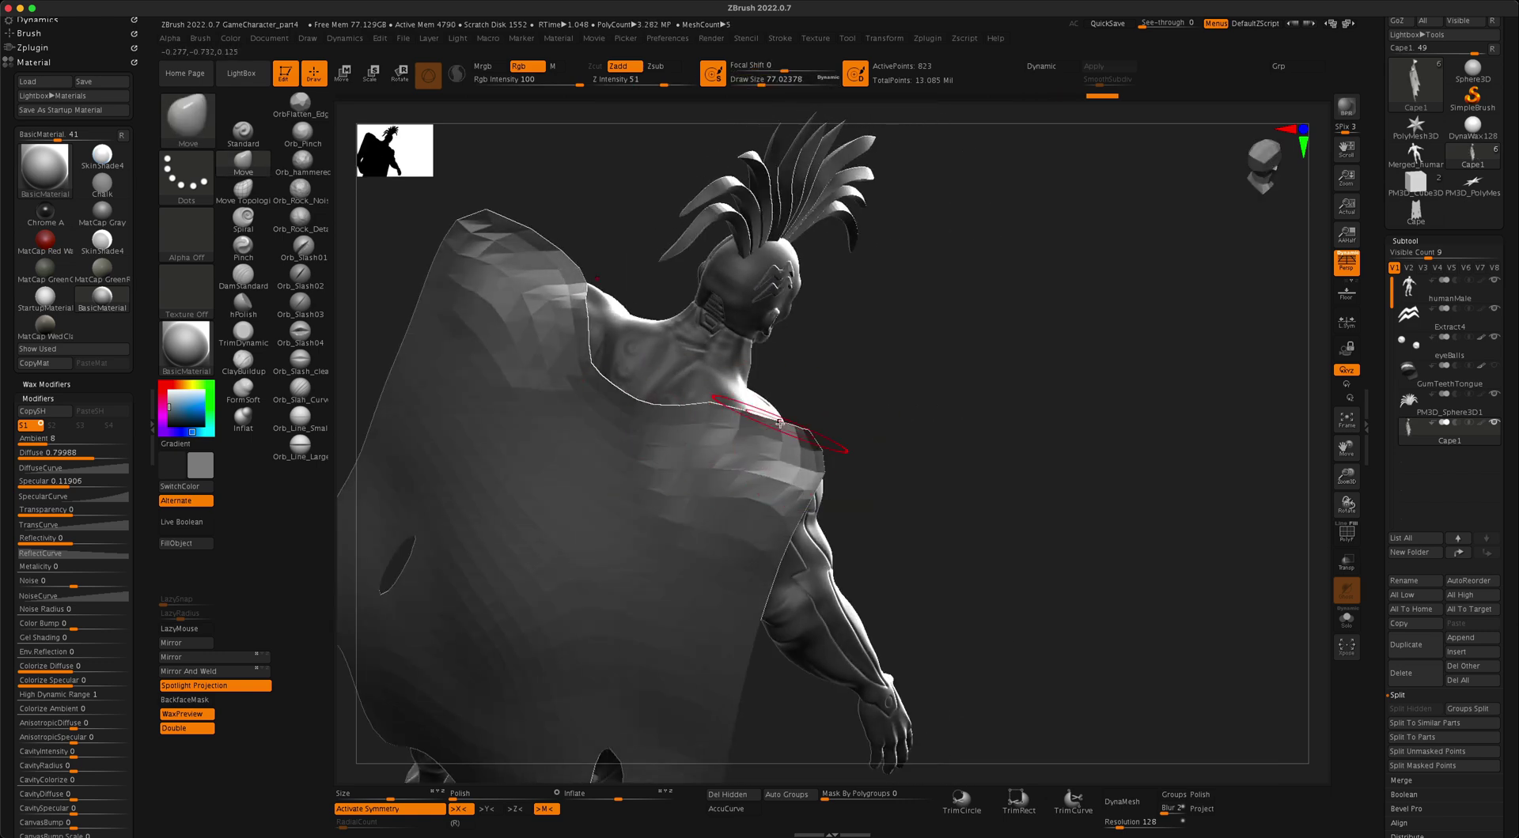
{"action": "left_click_drag", "start_coordinate": [780, 424], "coordinate": [776, 453]}
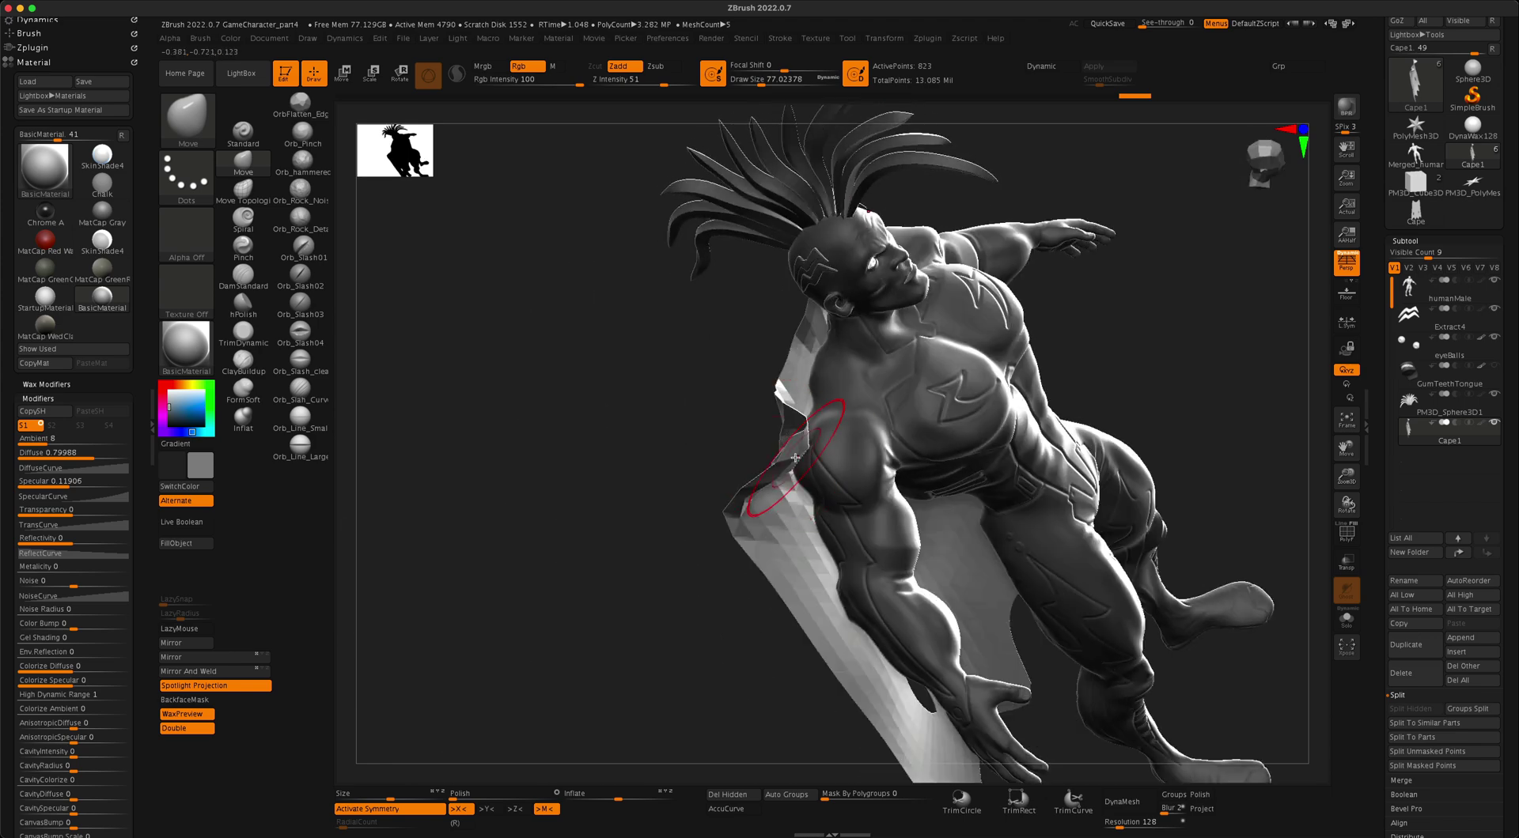
Set the Move brush to about 41 and adjust the cape's folded edge beside the shoulder
{"action": "key", "text": "s"}
{"action": "left_click_drag", "start_coordinate": [668, 425], "coordinate": [660, 425]}
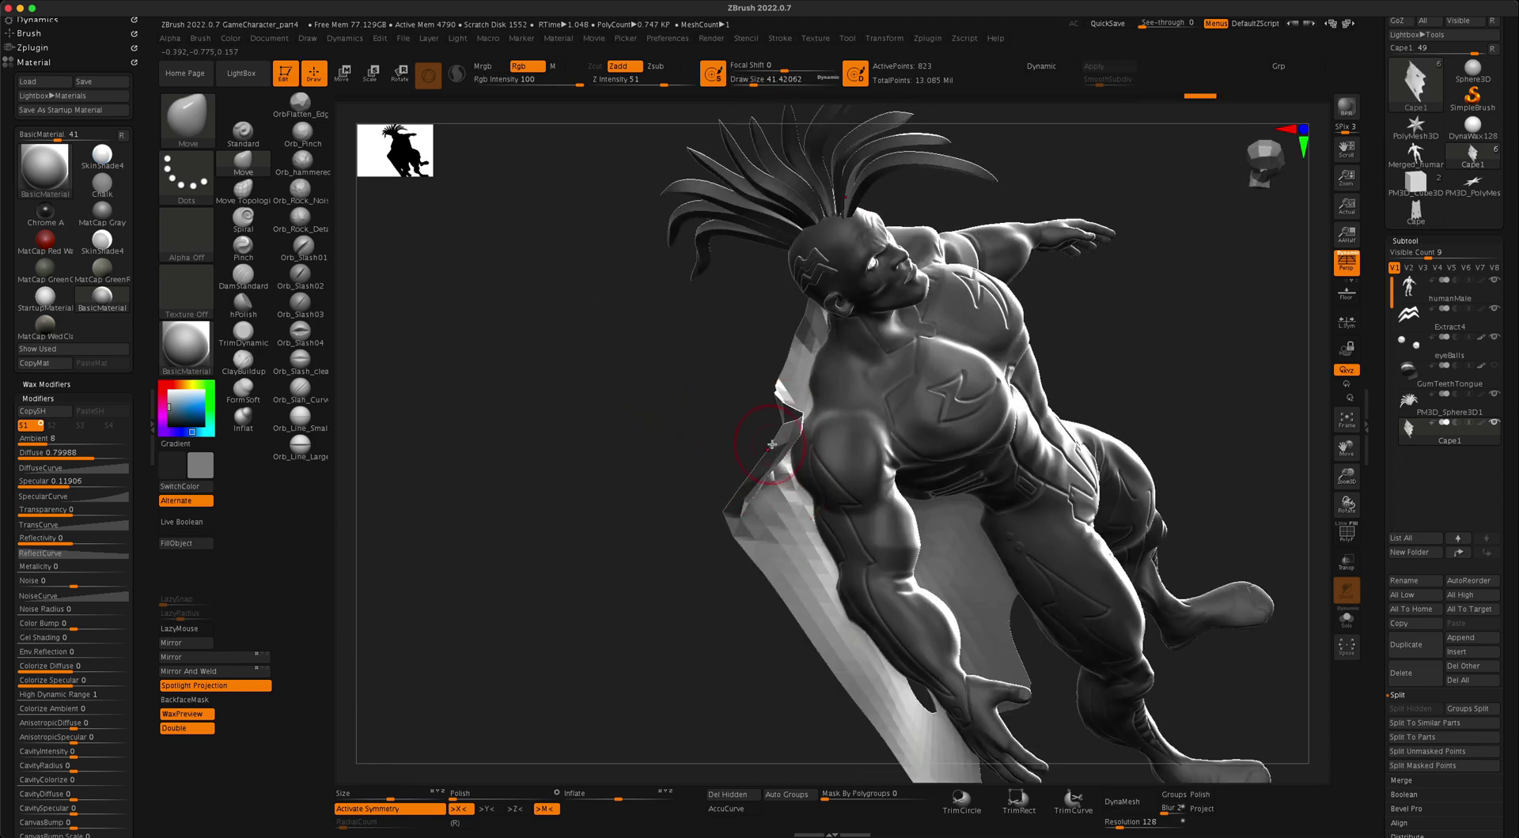
{"action": "left_click_drag", "start_coordinate": [842, 450], "coordinate": [716, 429]}
{"action": "left_click_drag", "start_coordinate": [833, 445], "coordinate": [744, 429]}
Refine the cape's shoulder folds with the Move brush at a draw size of about 56
{"action": "key", "text": "s"}
{"action": "left_click_drag", "start_coordinate": [611, 394], "coordinate": [614, 394]}
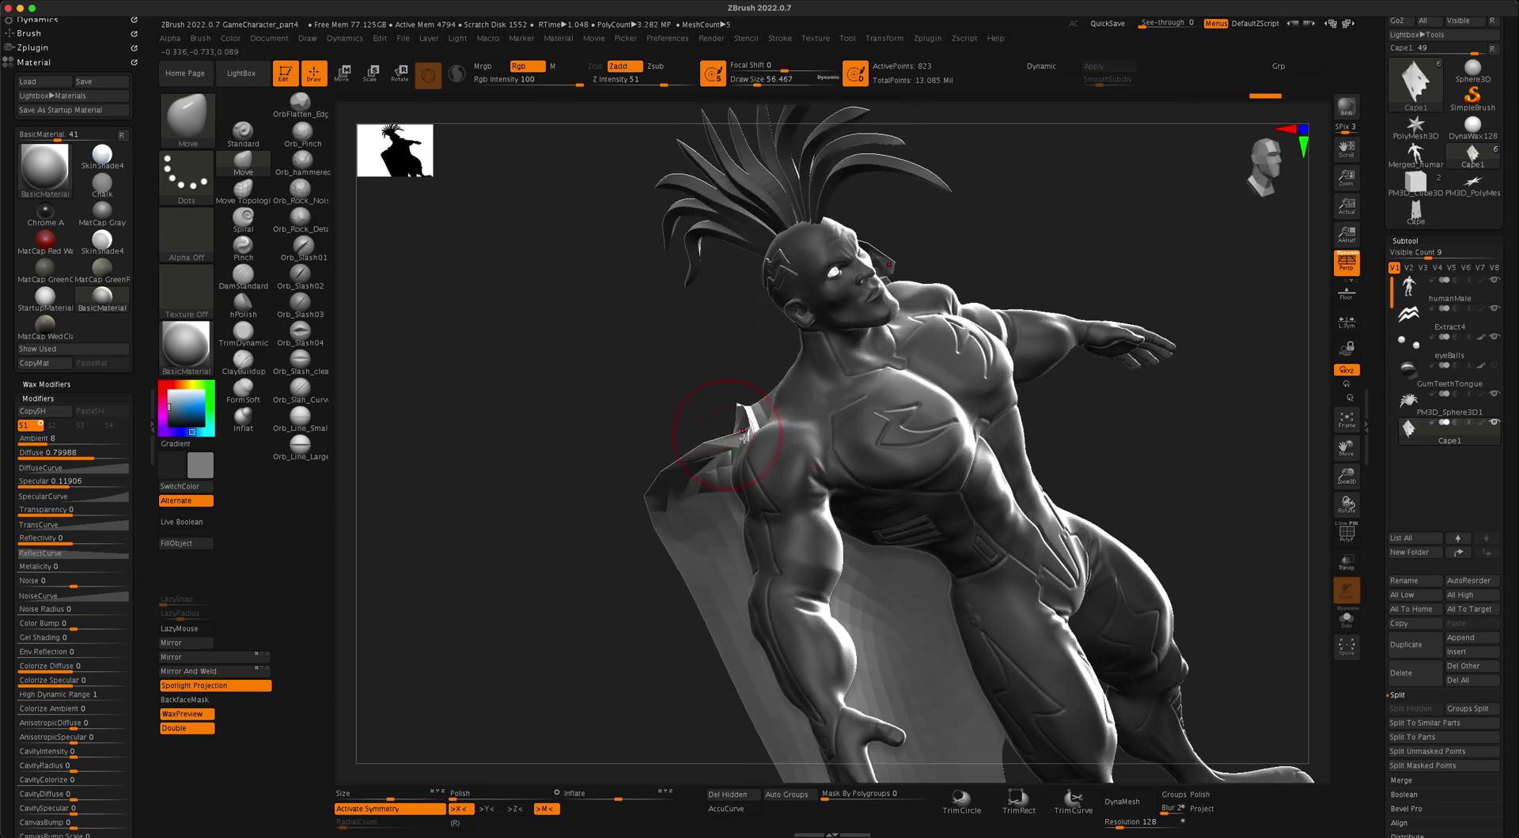
{"action": "left_click_drag", "start_coordinate": [783, 430], "coordinate": [1045, 557]}
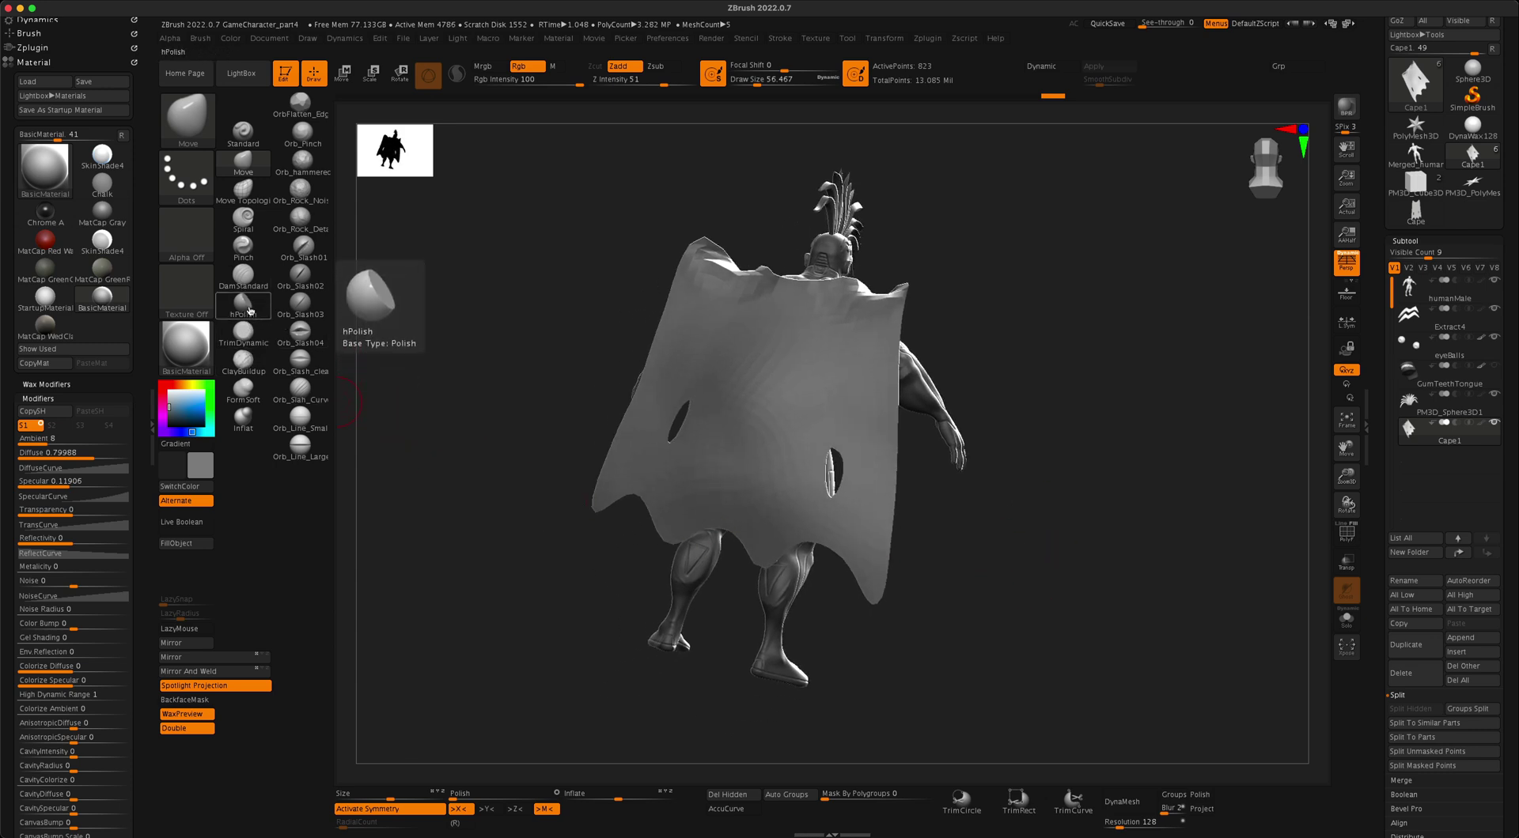
Turn off symmetry and pinch the cape's lower hem using the Pinch brush at a draw size of about 74 and Z intensity 27
{"action": "left_click", "coordinate": [243, 247]}
{"action": "key", "text": "s"}
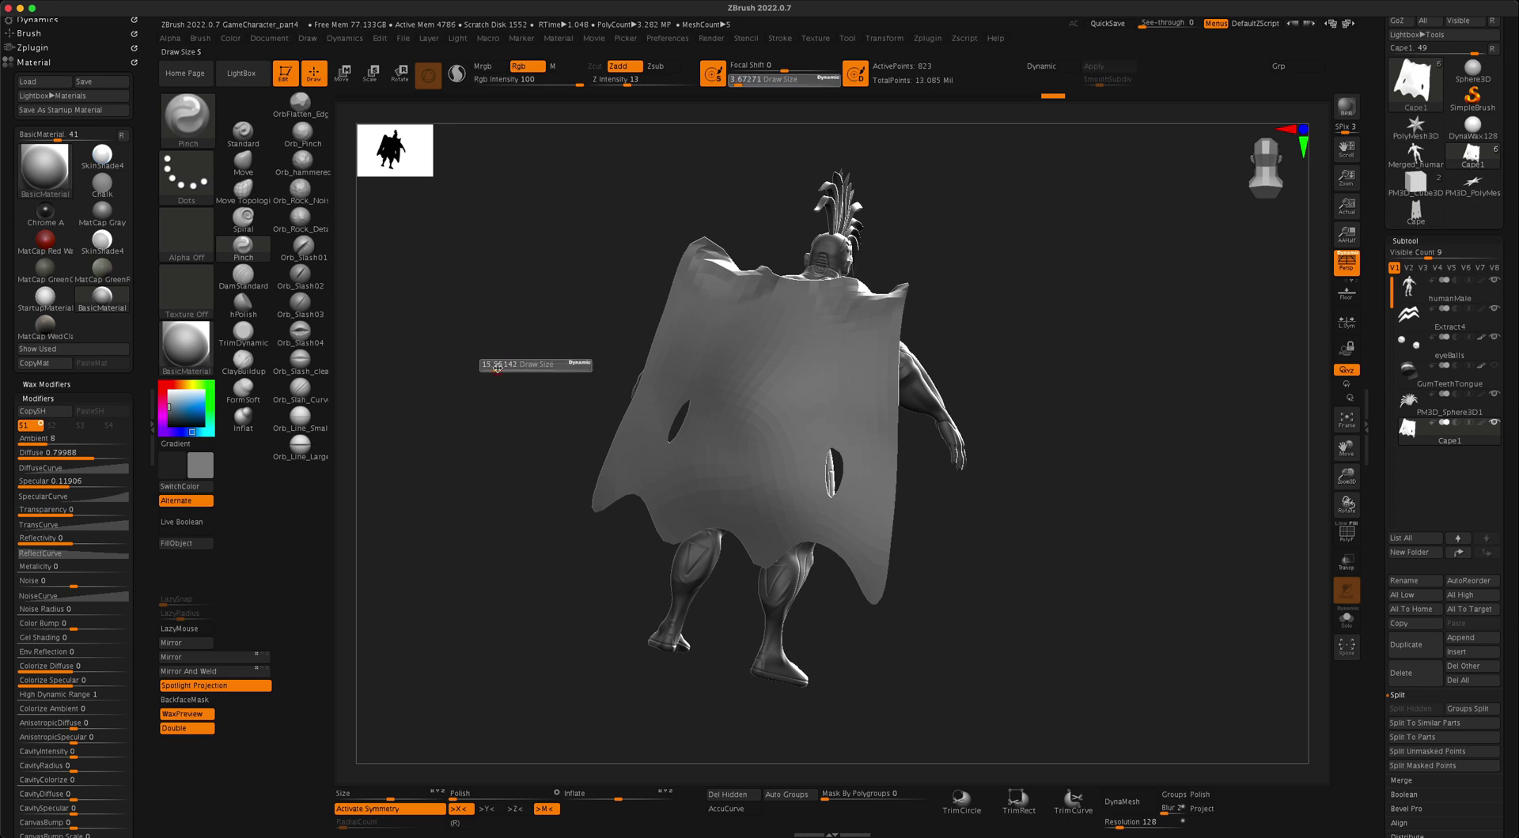
{"action": "key", "text": "s"}
{"action": "left_click", "coordinate": [535, 486]}
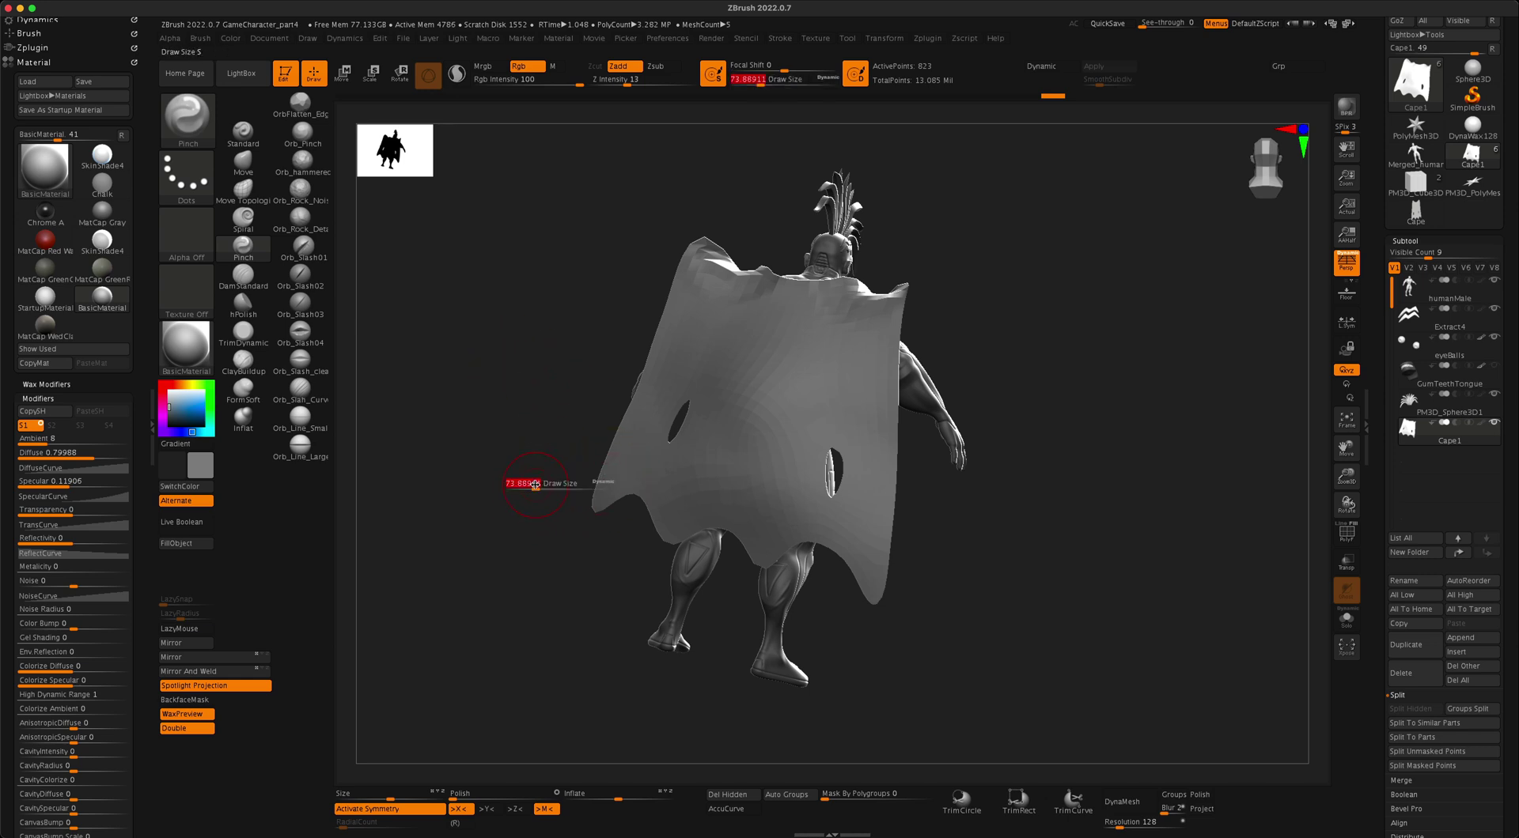
{"action": "key", "text": "x"}
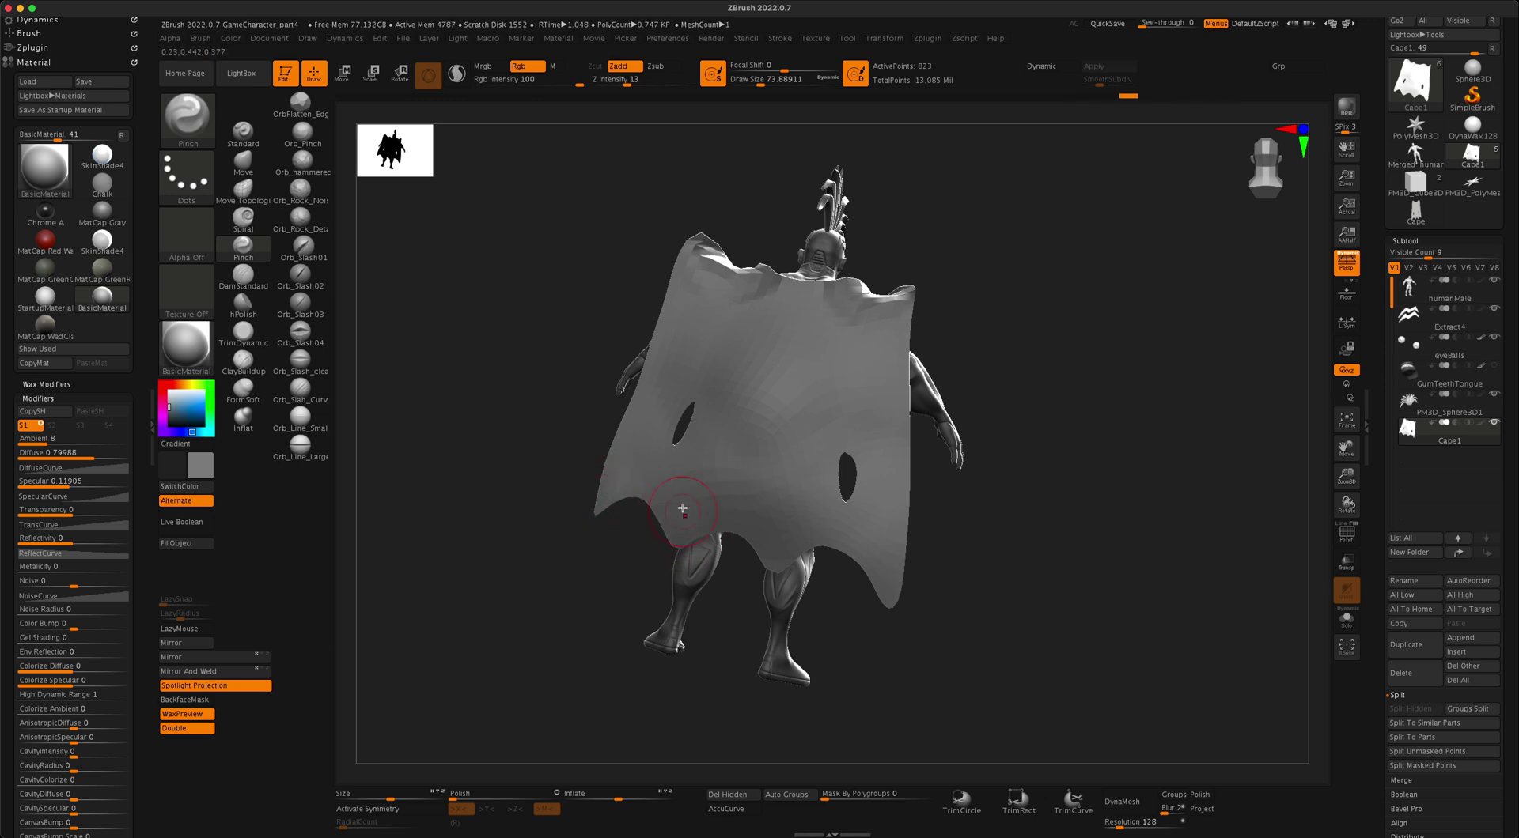
{"action": "left_click", "coordinate": [644, 81]}
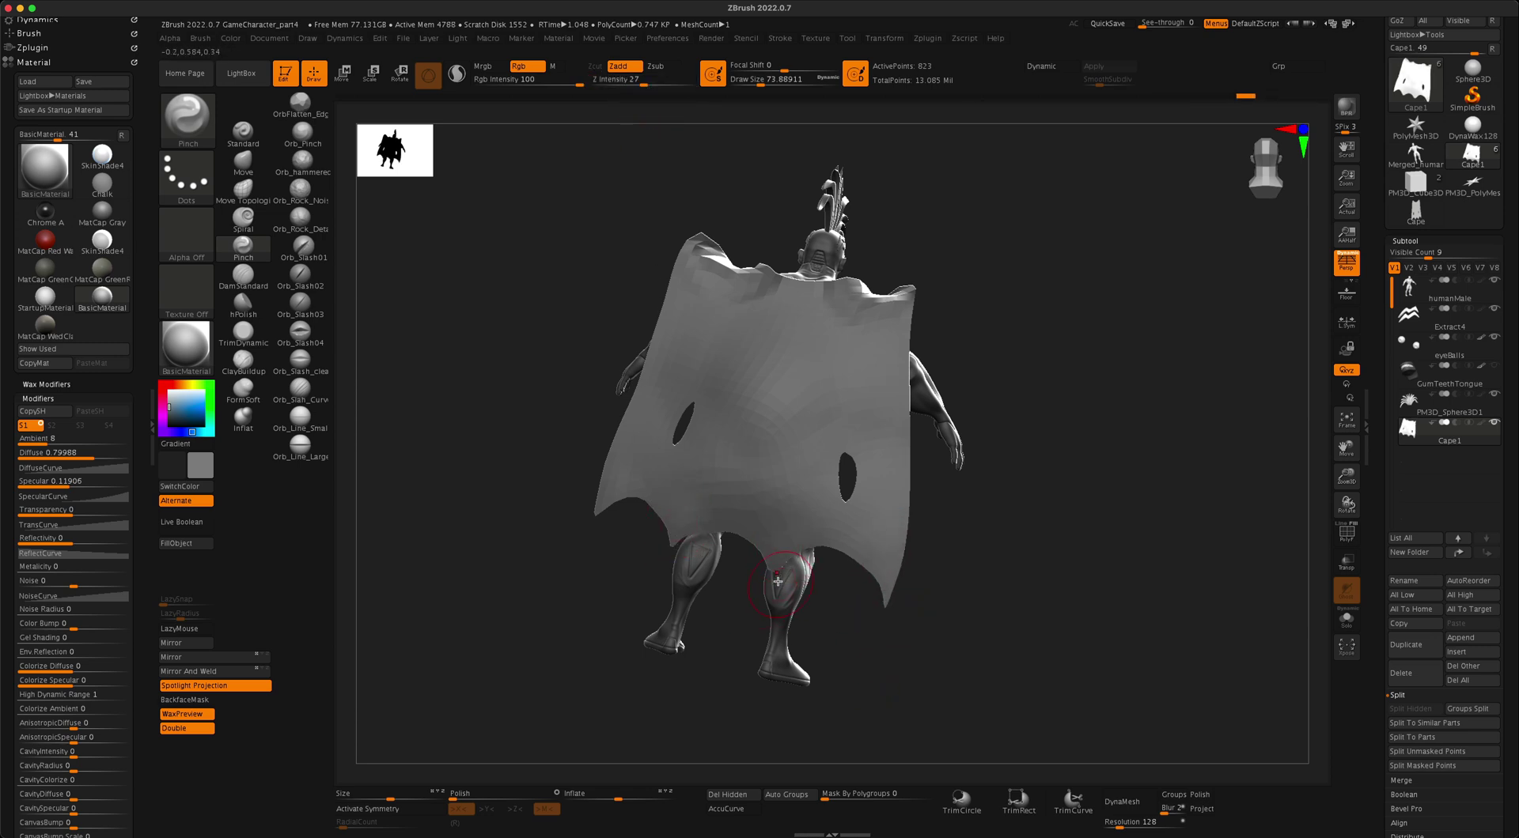
{"action": "left_click_drag", "start_coordinate": [1003, 593], "coordinate": [797, 567]}
{"action": "right_click_drag", "start_coordinate": [615, 626], "coordinate": [975, 651]}
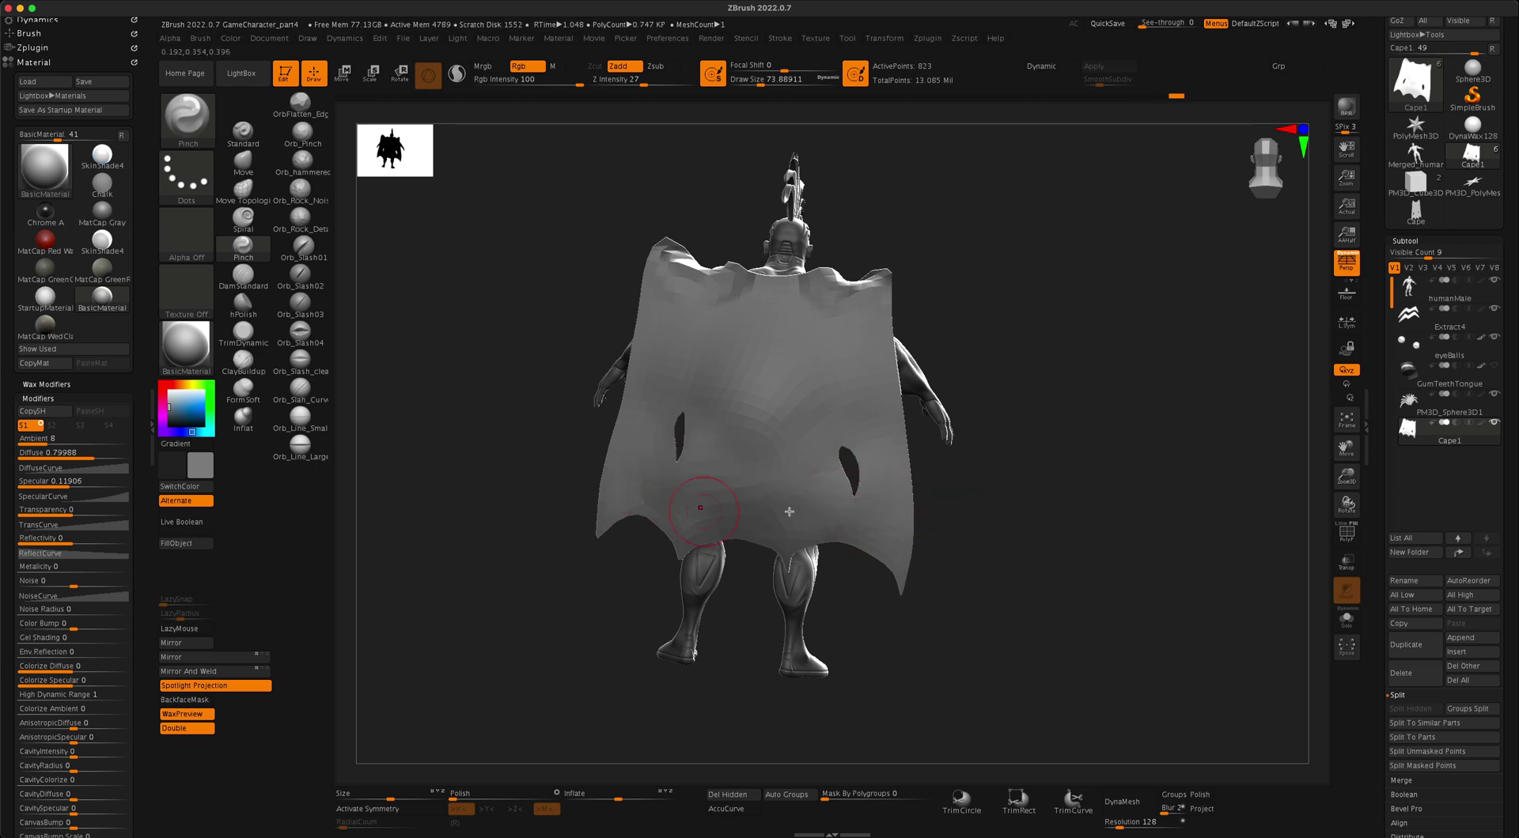
{"action": "mouse_move", "coordinate": [1047, 513]}
{"action": "right_mouse_down"}
{"action": "mouse_move", "coordinate": [1034, 519]}
{"action": "mouse_move", "coordinate": [1065, 524]}
{"action": "mouse_move", "coordinate": [1029, 501]}
{"action": "right_mouse_up"}
{"action": "right_click_drag", "start_coordinate": [666, 437], "coordinate": [552, 295]}
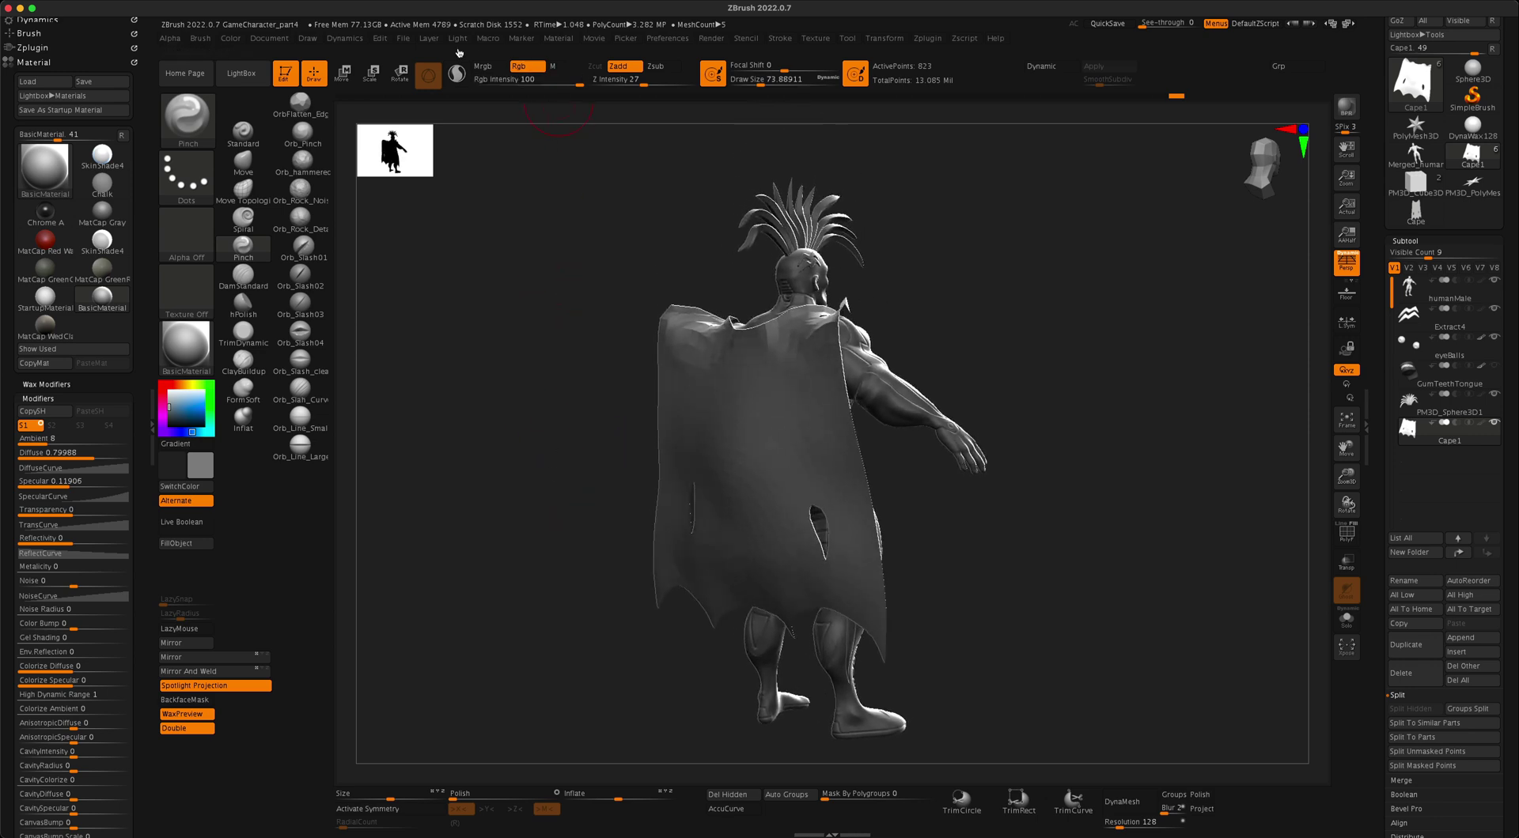
Dock the Dynamics palette in the side tray so its simulation settings stay accessible
{"action": "left_click", "coordinate": [352, 40]}
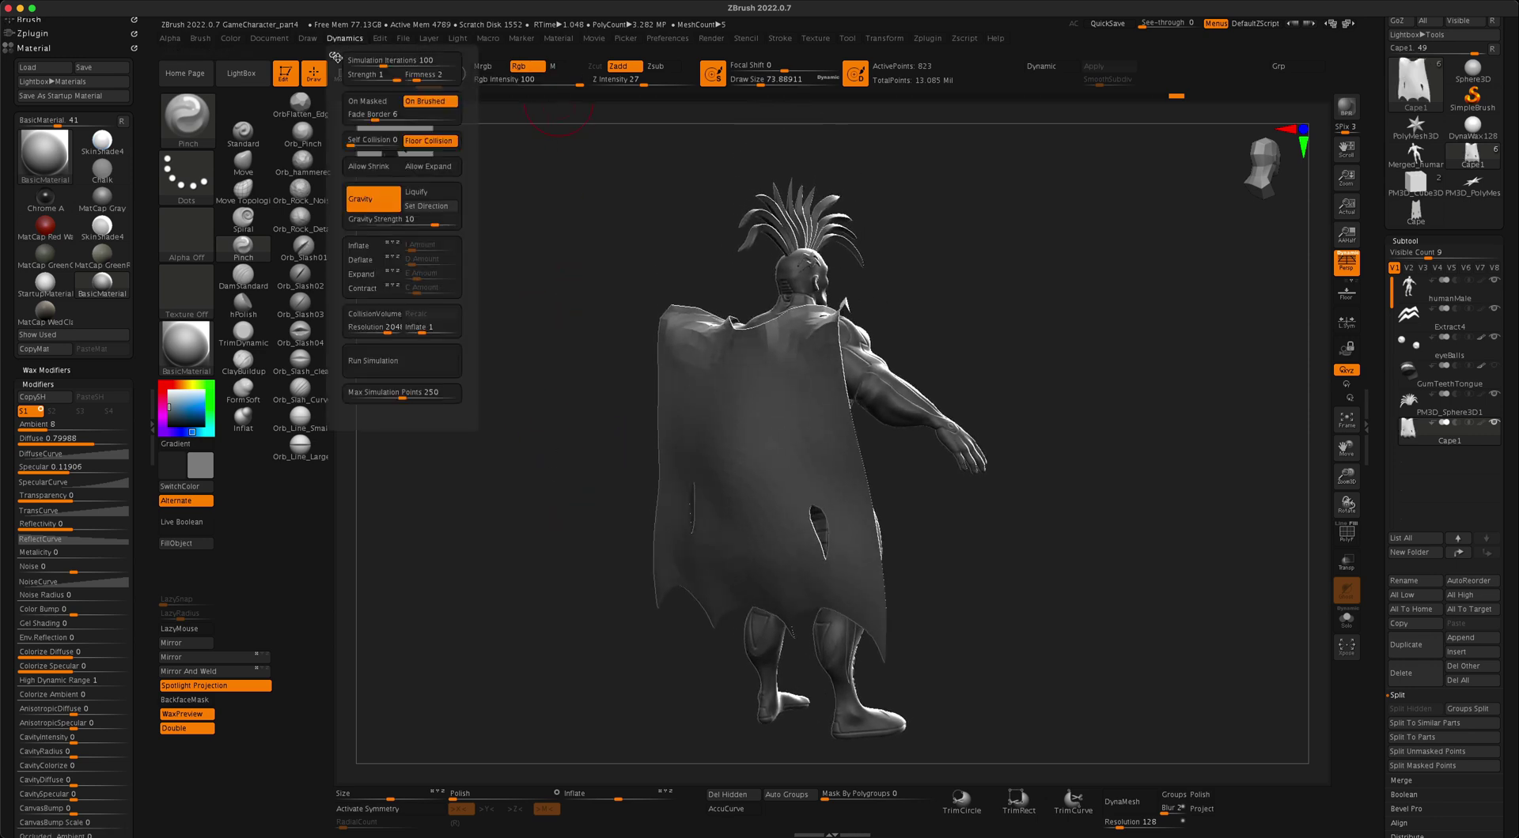
{"action": "left_click", "coordinate": [333, 56]}
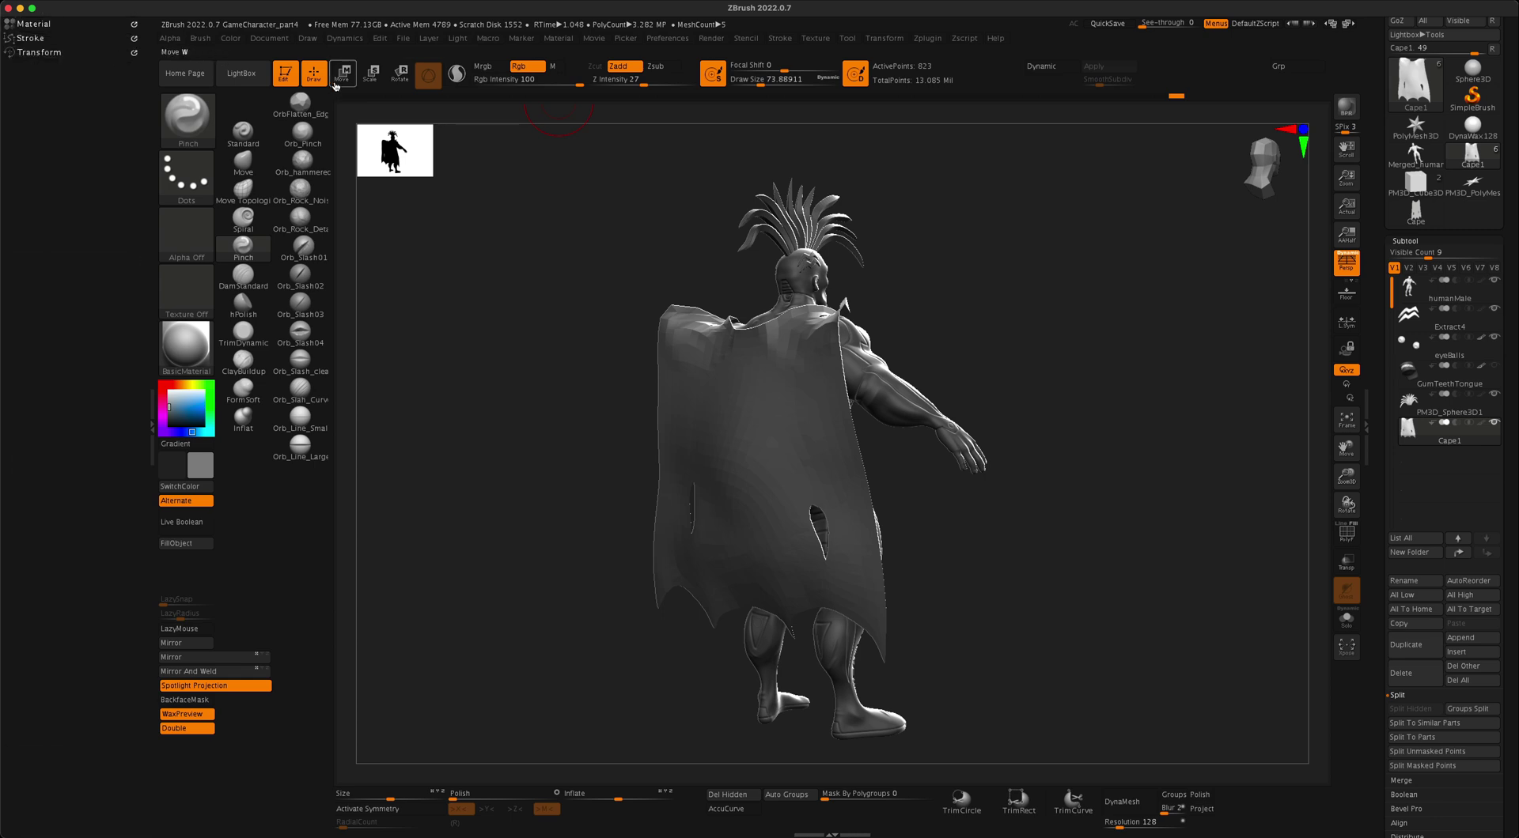
{"action": "left_click", "coordinate": [345, 40]}
{"action": "left_click", "coordinate": [333, 53]}
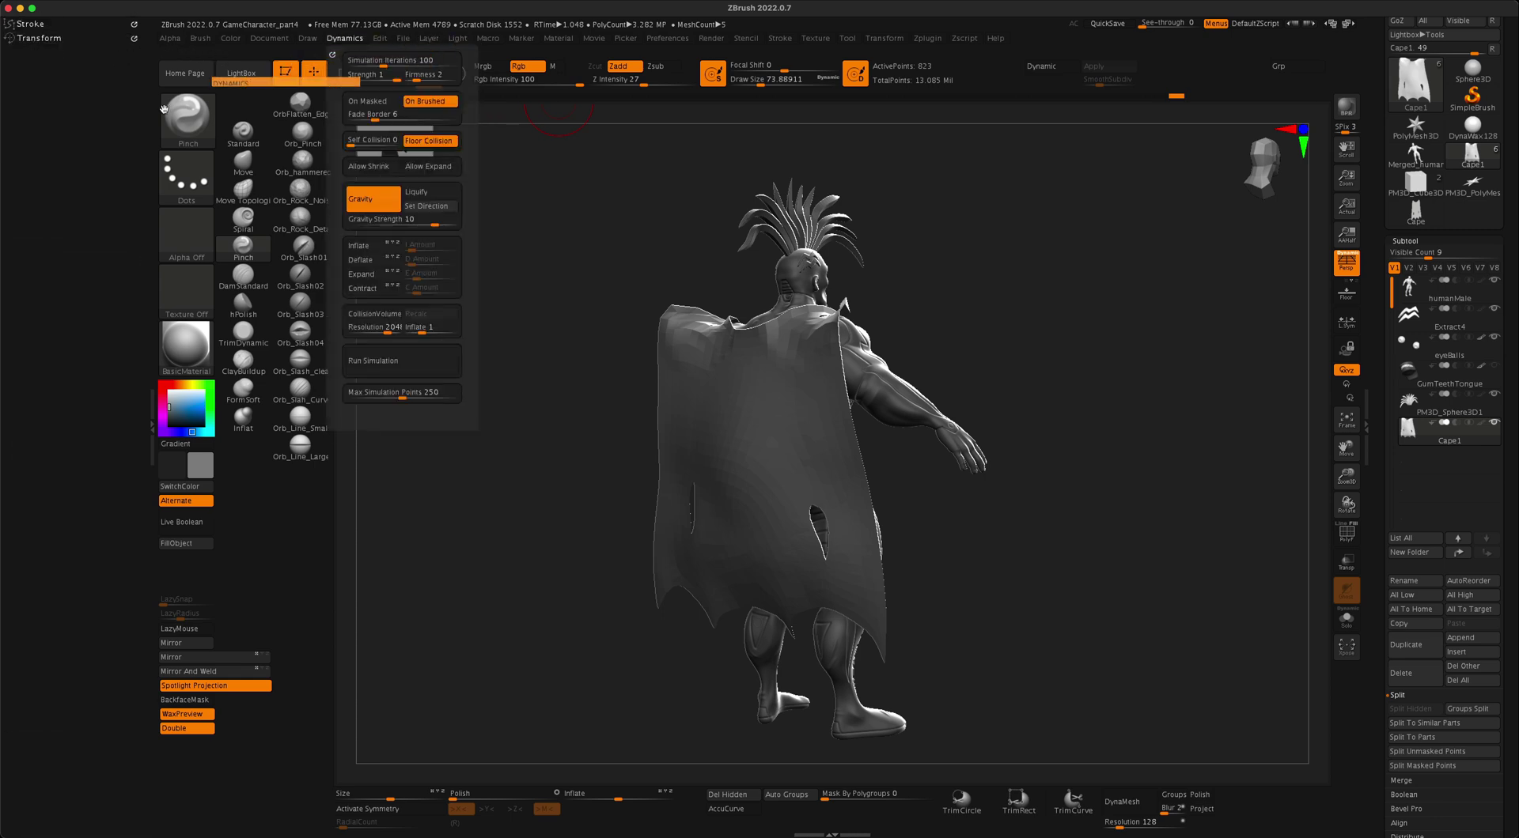
Mask both upper corners of the cape where it rests on the character's shoulders
{"action": "mouse_move", "coordinate": [556, 404]}
{"action": "left_mouse_down"}
{"action": "mouse_move", "coordinate": [617, 418]}
{"action": "mouse_move", "coordinate": [544, 428]}
{"action": "mouse_move", "coordinate": [542, 391]}
{"action": "mouse_move", "coordinate": [574, 436]}
{"action": "mouse_move", "coordinate": [556, 465]}
{"action": "mouse_move", "coordinate": [538, 450]}
{"action": "left_mouse_up"}
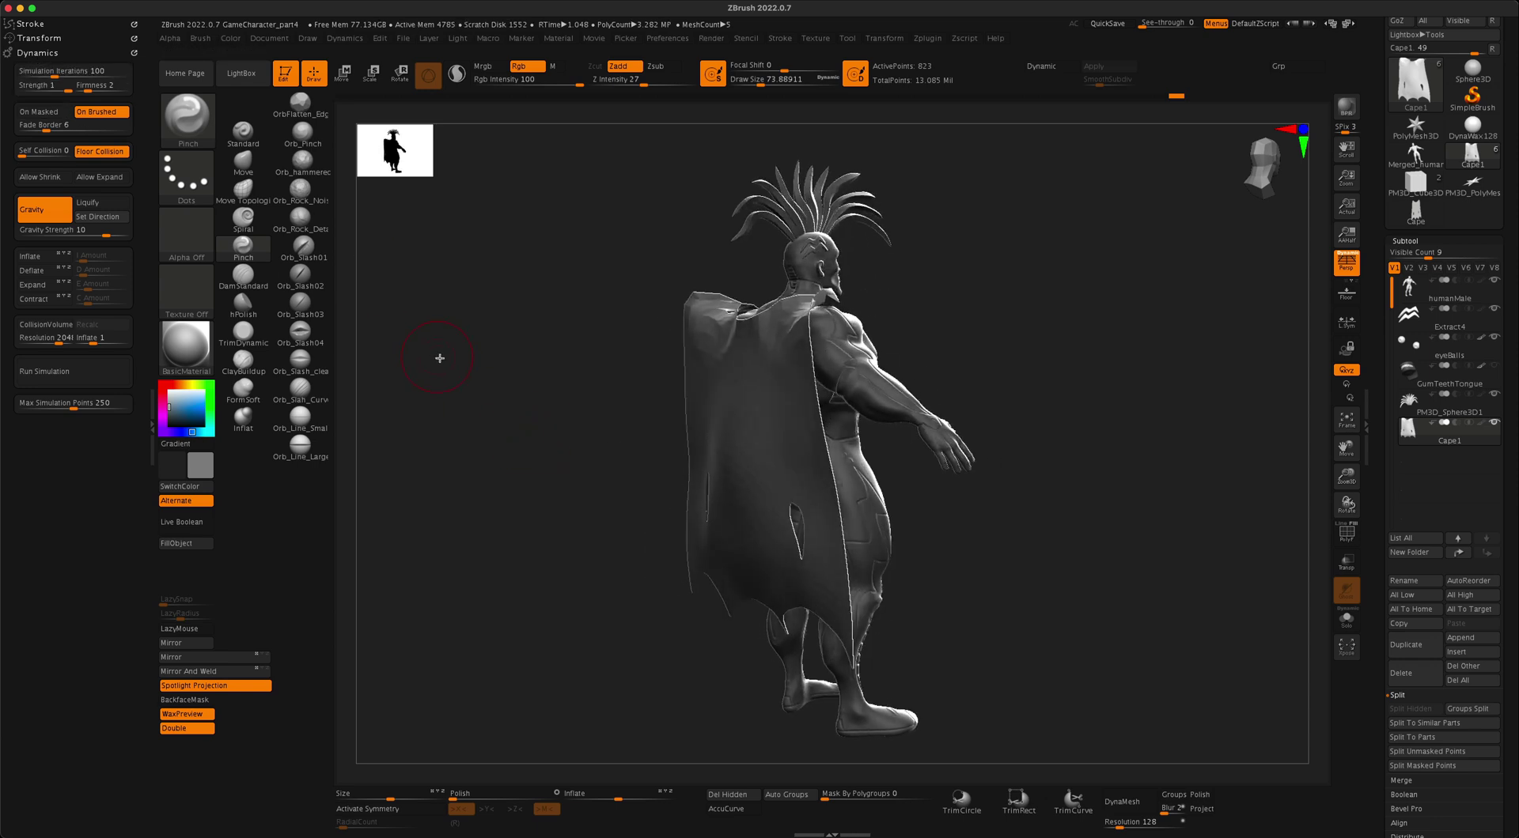
{"action": "left_click_drag", "start_coordinate": [440, 358], "coordinate": [480, 358]}
{"action": "mouse_move", "coordinate": [528, 420]}
{"action": "left_mouse_down"}
{"action": "mouse_move", "coordinate": [549, 410]}
{"action": "mouse_move", "coordinate": [559, 465]}
{"action": "mouse_move", "coordinate": [559, 434]}
{"action": "left_mouse_up"}
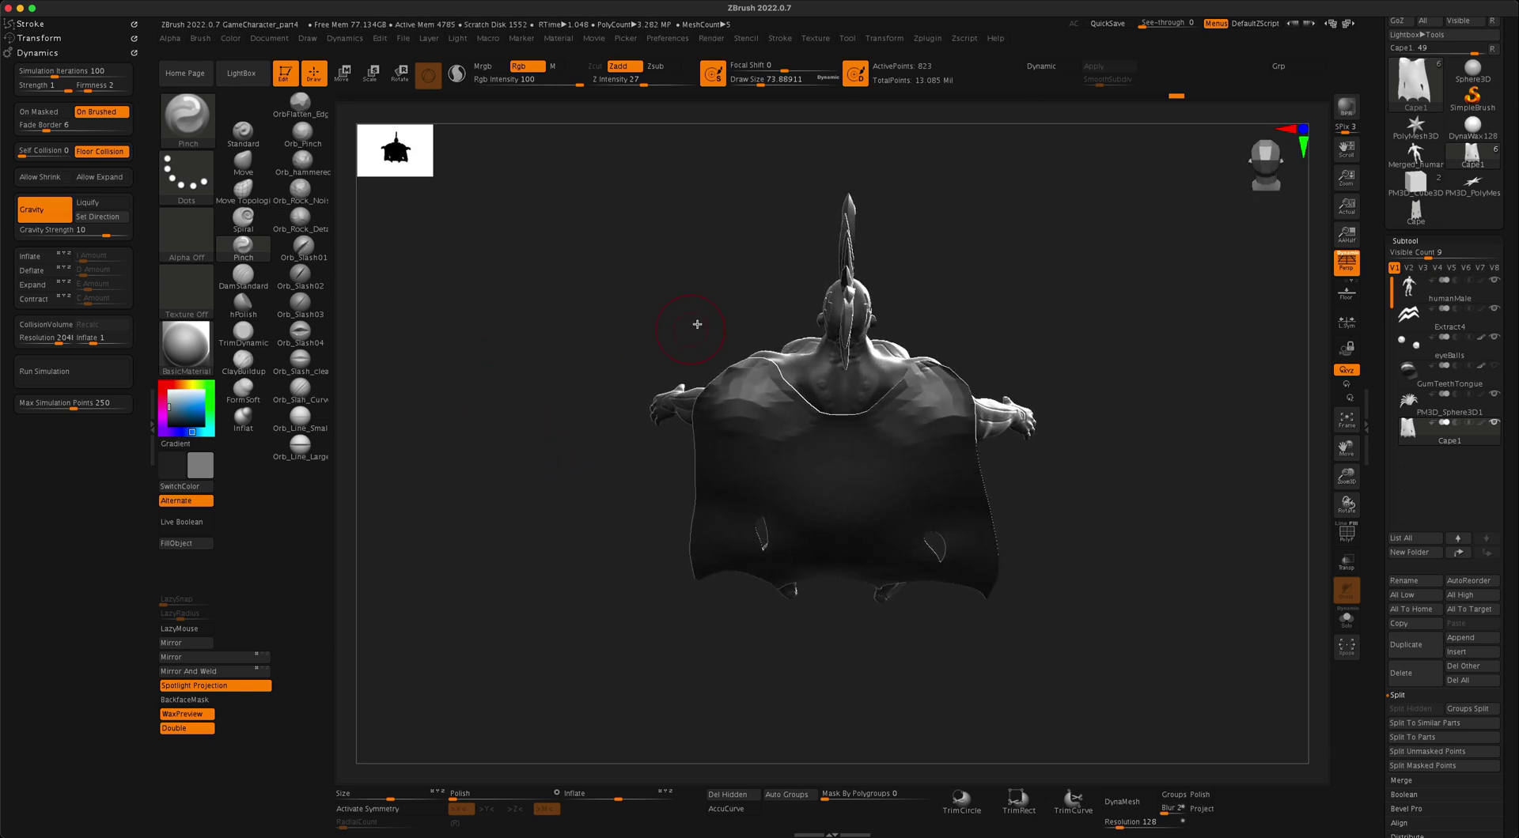
{"action": "left_click_drag", "start_coordinate": [704, 306], "coordinate": [789, 371], "text": "ctrl"}
{"action": "mouse_move", "coordinate": [913, 319]}
{"action": "left_mouse_down", "text": "ctrl"}
{"action": "mouse_move", "coordinate": [973, 390]}
{"action": "mouse_move", "coordinate": [985, 372]}
{"action": "left_mouse_up", "text": "ctrl"}
{"action": "left_click_drag", "start_coordinate": [906, 302], "coordinate": [988, 380], "text": "ctrl"}
{"action": "mouse_move", "coordinate": [1099, 380]}
{"action": "left_mouse_down"}
{"action": "mouse_move", "coordinate": [1099, 326]}
{"action": "mouse_move", "coordinate": [1118, 435]}
{"action": "mouse_move", "coordinate": [1044, 318]}
{"action": "mouse_move", "coordinate": [1118, 367]}
{"action": "mouse_move", "coordinate": [1110, 547]}
{"action": "mouse_move", "coordinate": [1034, 559]}
{"action": "left_mouse_up"}
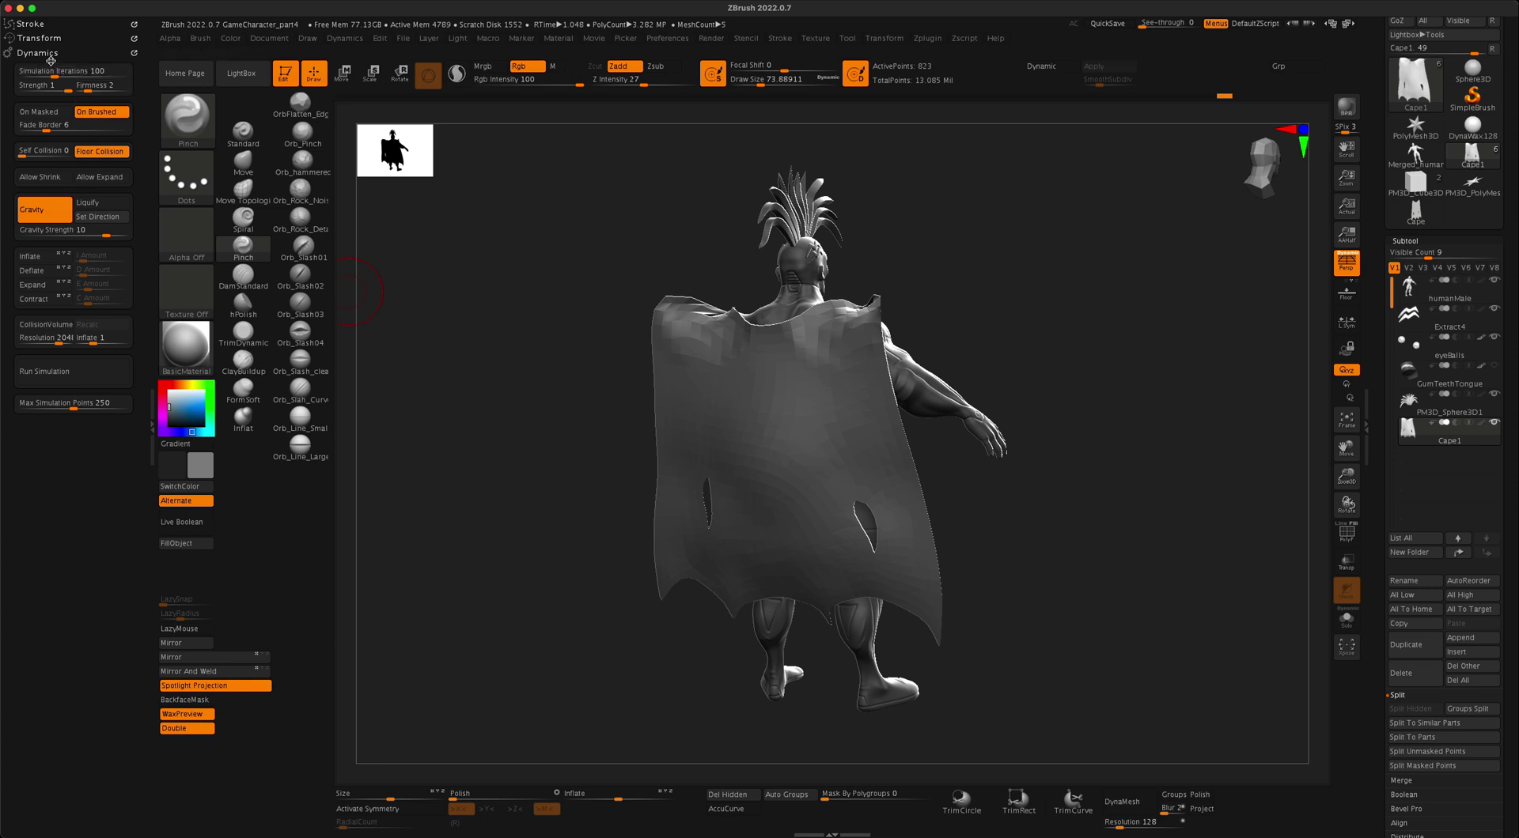
Disable Floor Collision, set Self Collision to 2 and run the cloth simulation on the cape
{"action": "left_click", "coordinate": [103, 155]}
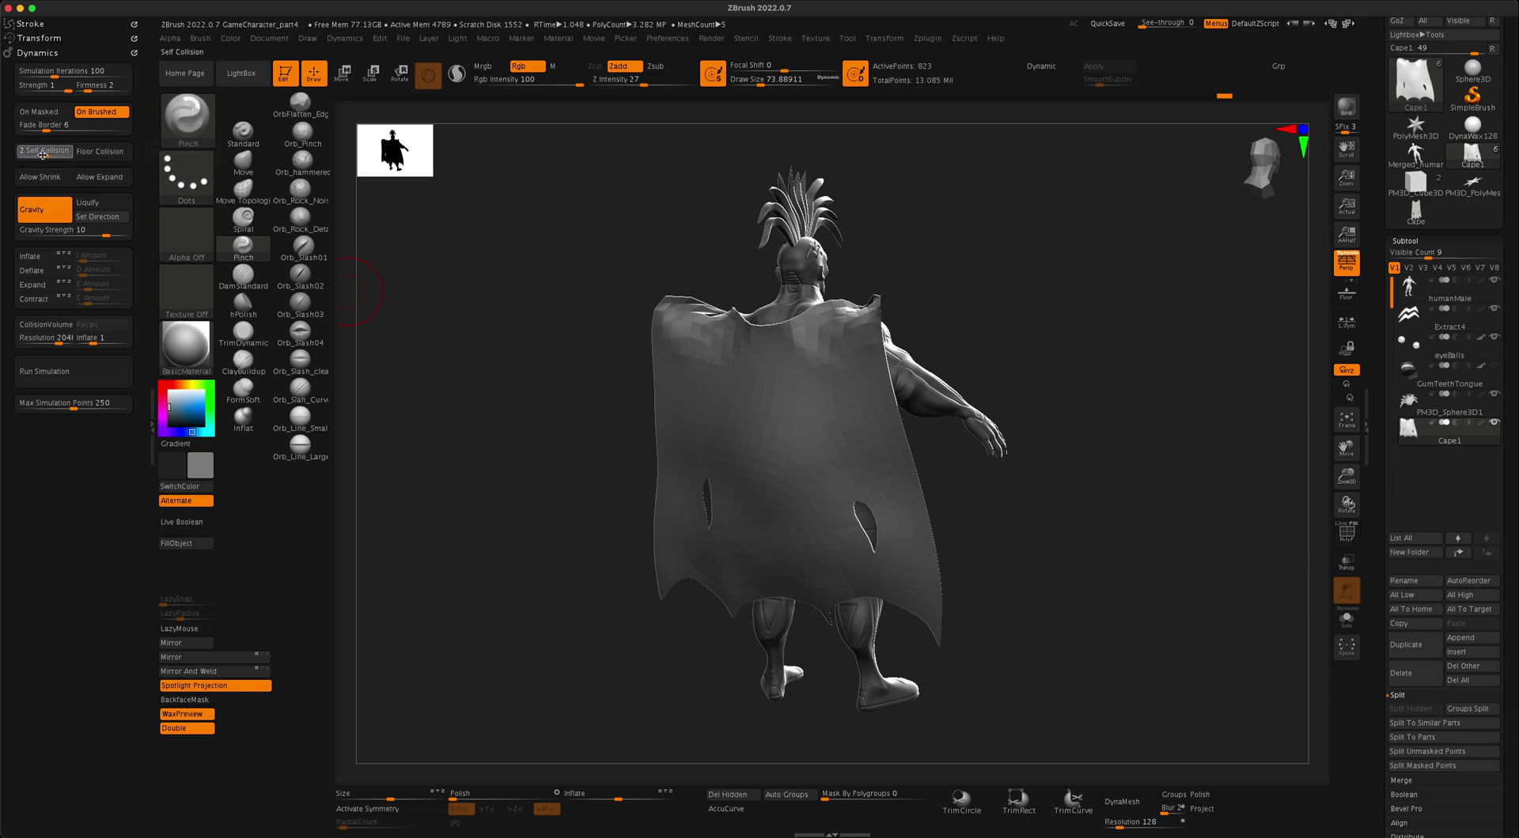
{"action": "left_click", "coordinate": [43, 155]}
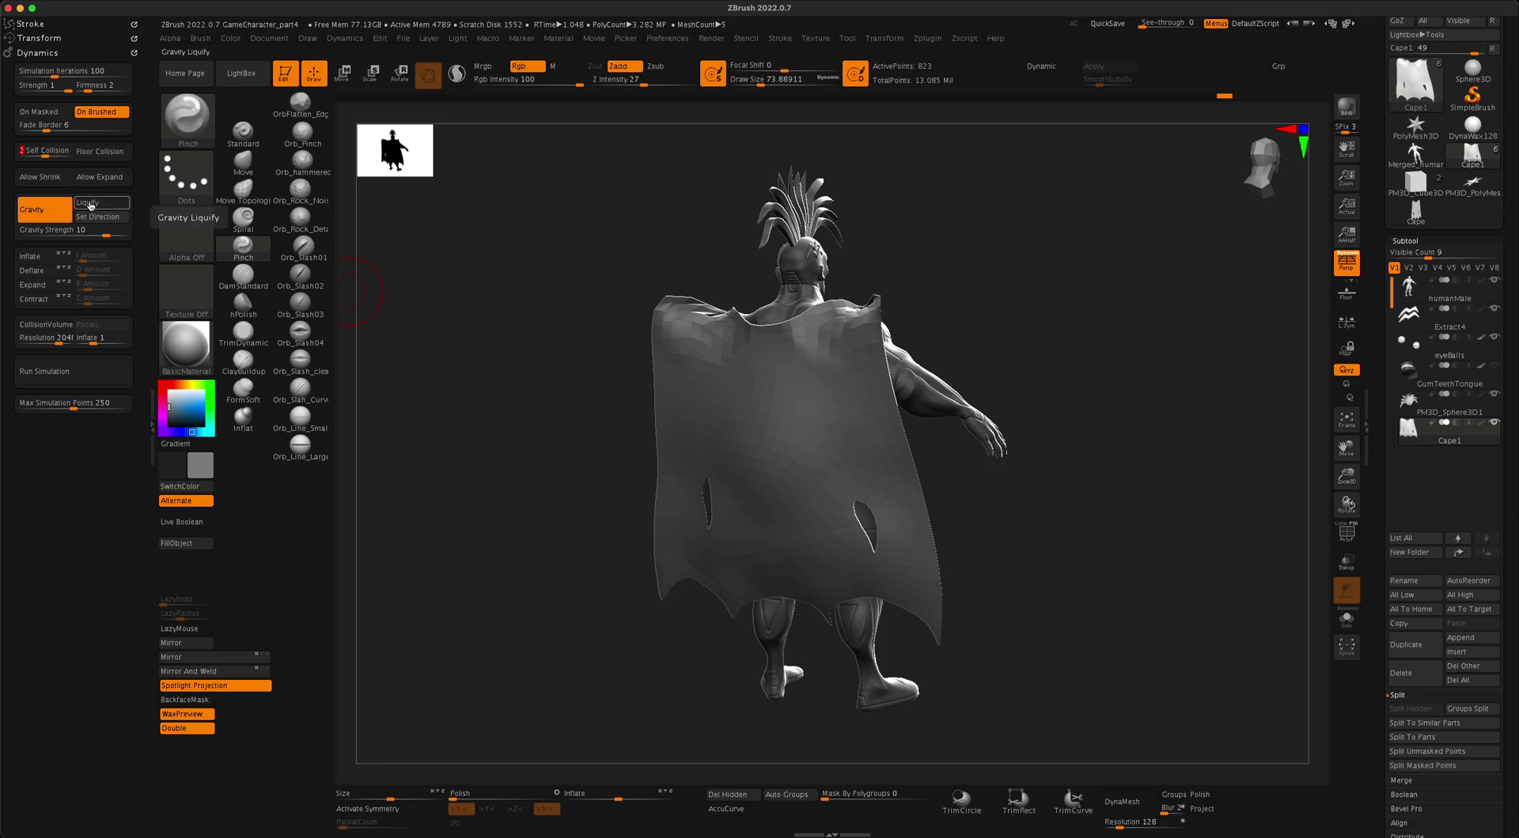
{"action": "left_click", "coordinate": [83, 381]}
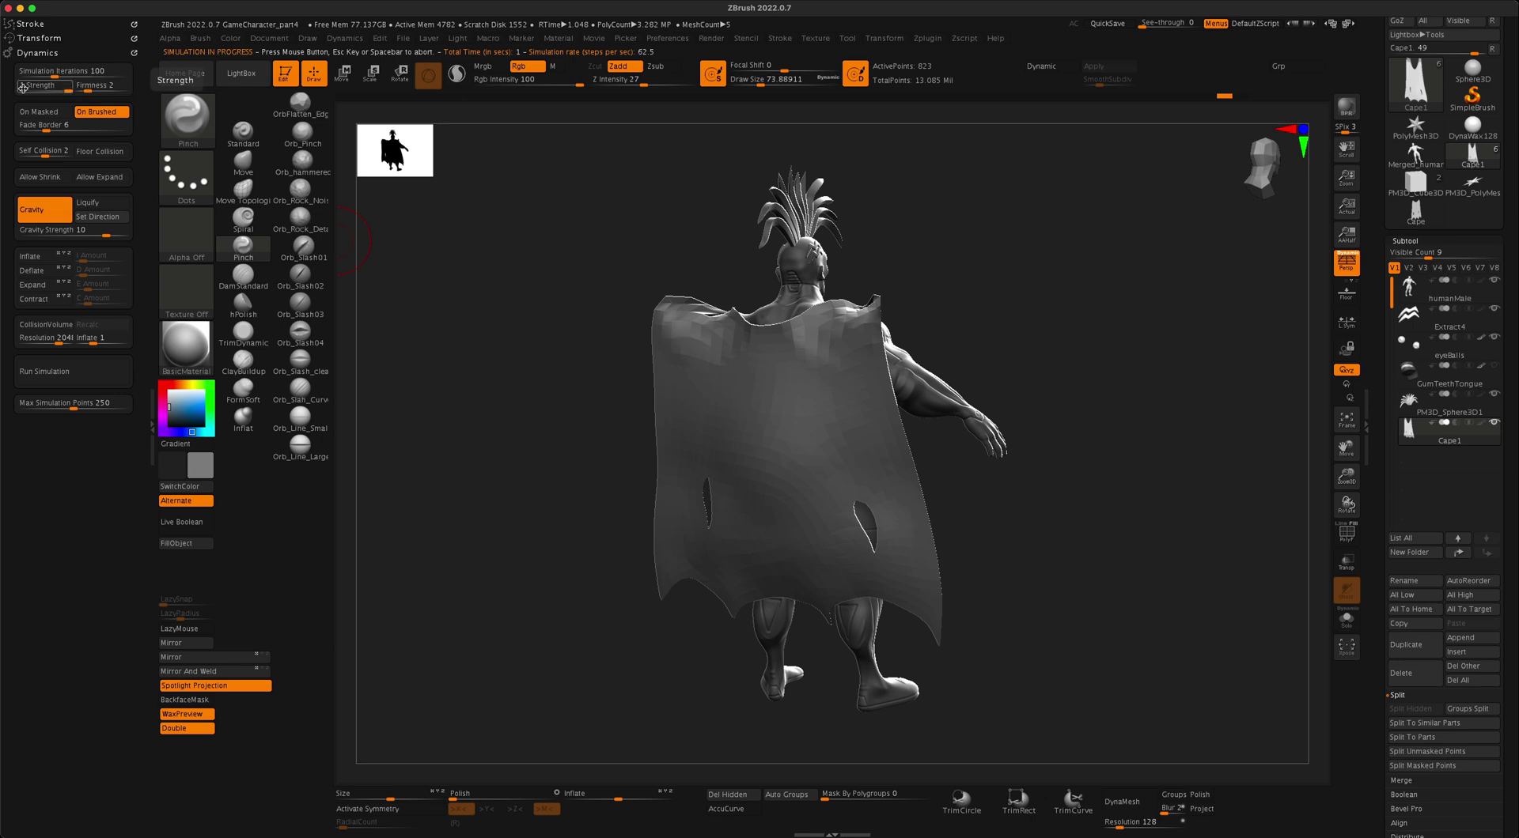
Set simulation Strength to about 0.62 and Gravity Strength to about 1.13, and run the simulation to drape the cape down the back
{"action": "left_click_drag", "start_coordinate": [67, 91], "coordinate": [47, 87]}
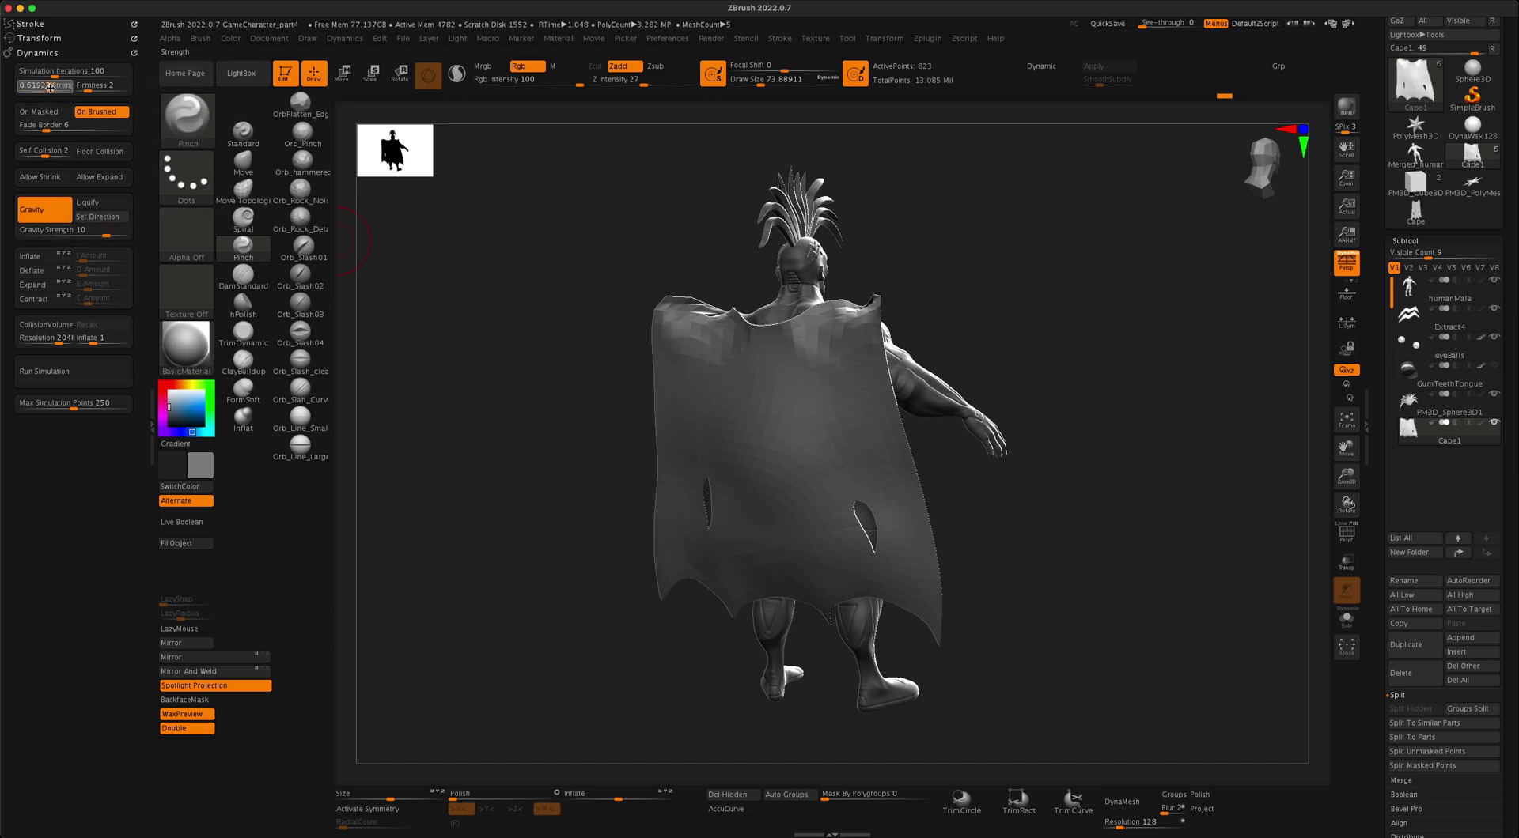
{"action": "left_click_drag", "start_coordinate": [67, 231], "coordinate": [43, 231]}
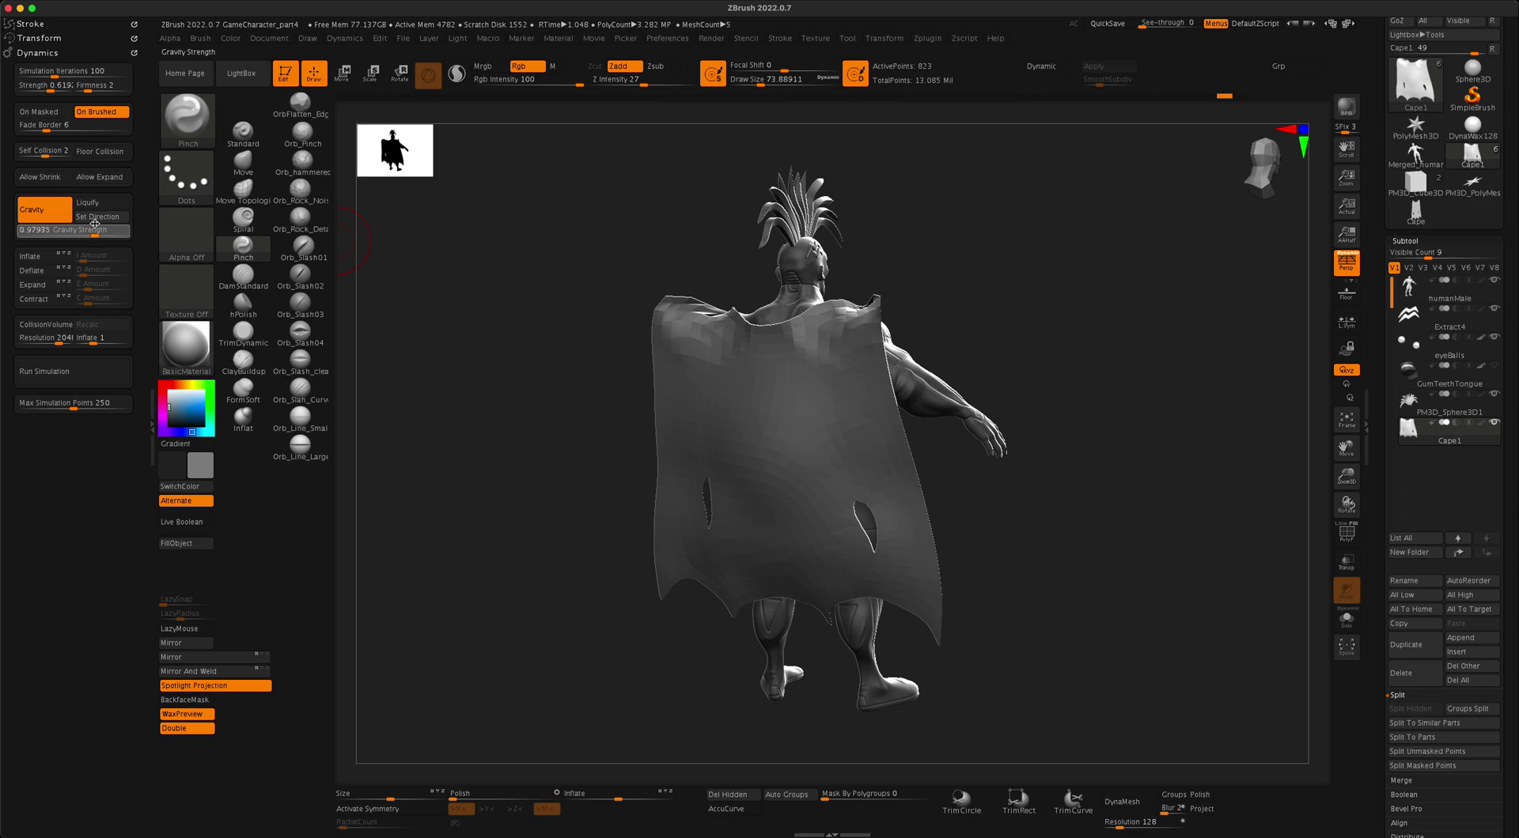
{"action": "left_click", "coordinate": [88, 372]}
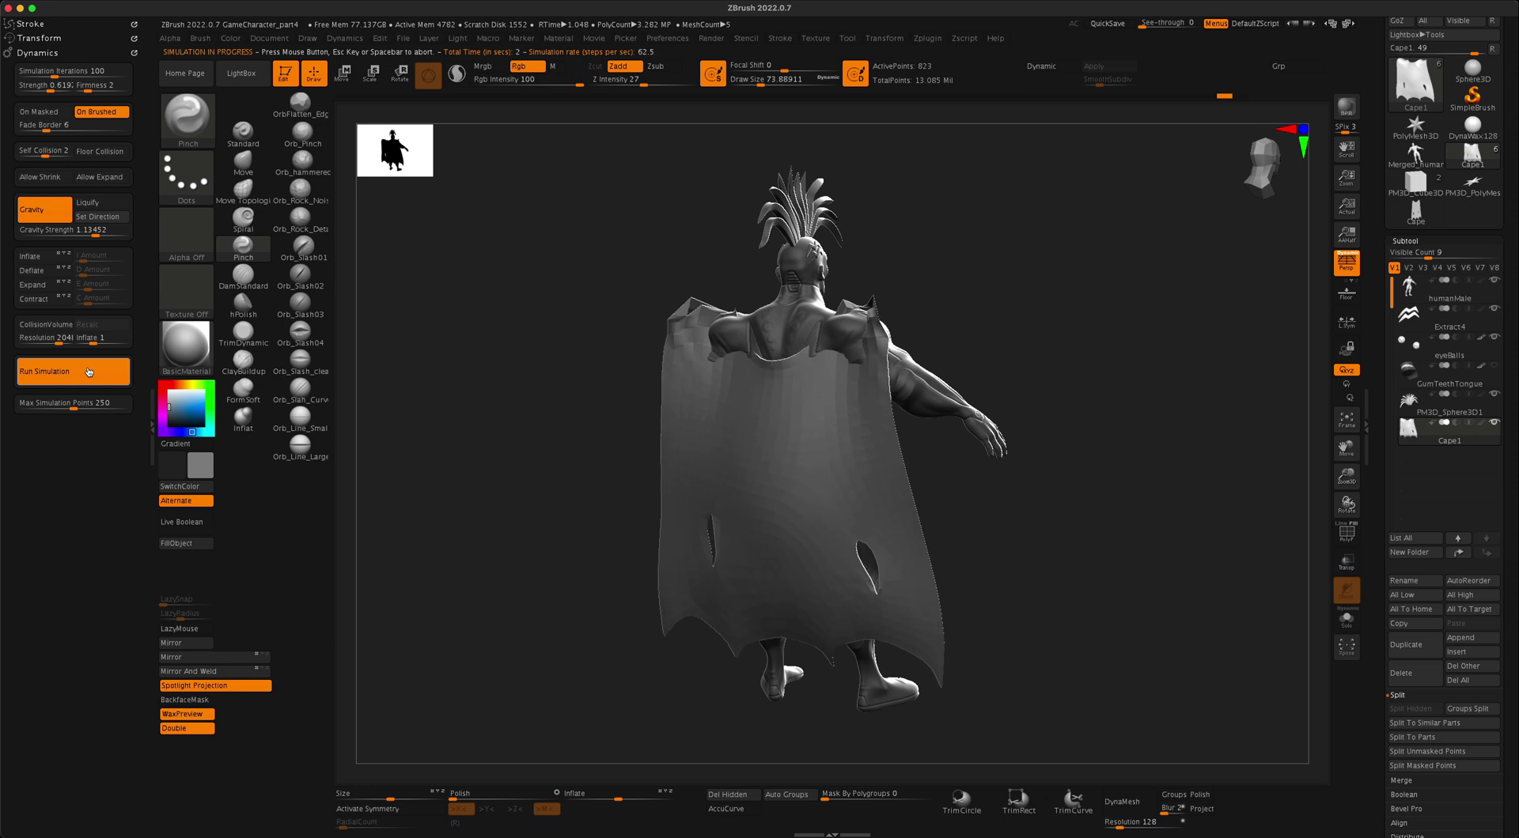
{"action": "mouse_move", "coordinate": [507, 447]}
{"action": "left_mouse_down"}
{"action": "mouse_move", "coordinate": [642, 435]}
{"action": "mouse_move", "coordinate": [509, 433]}
{"action": "left_mouse_up"}
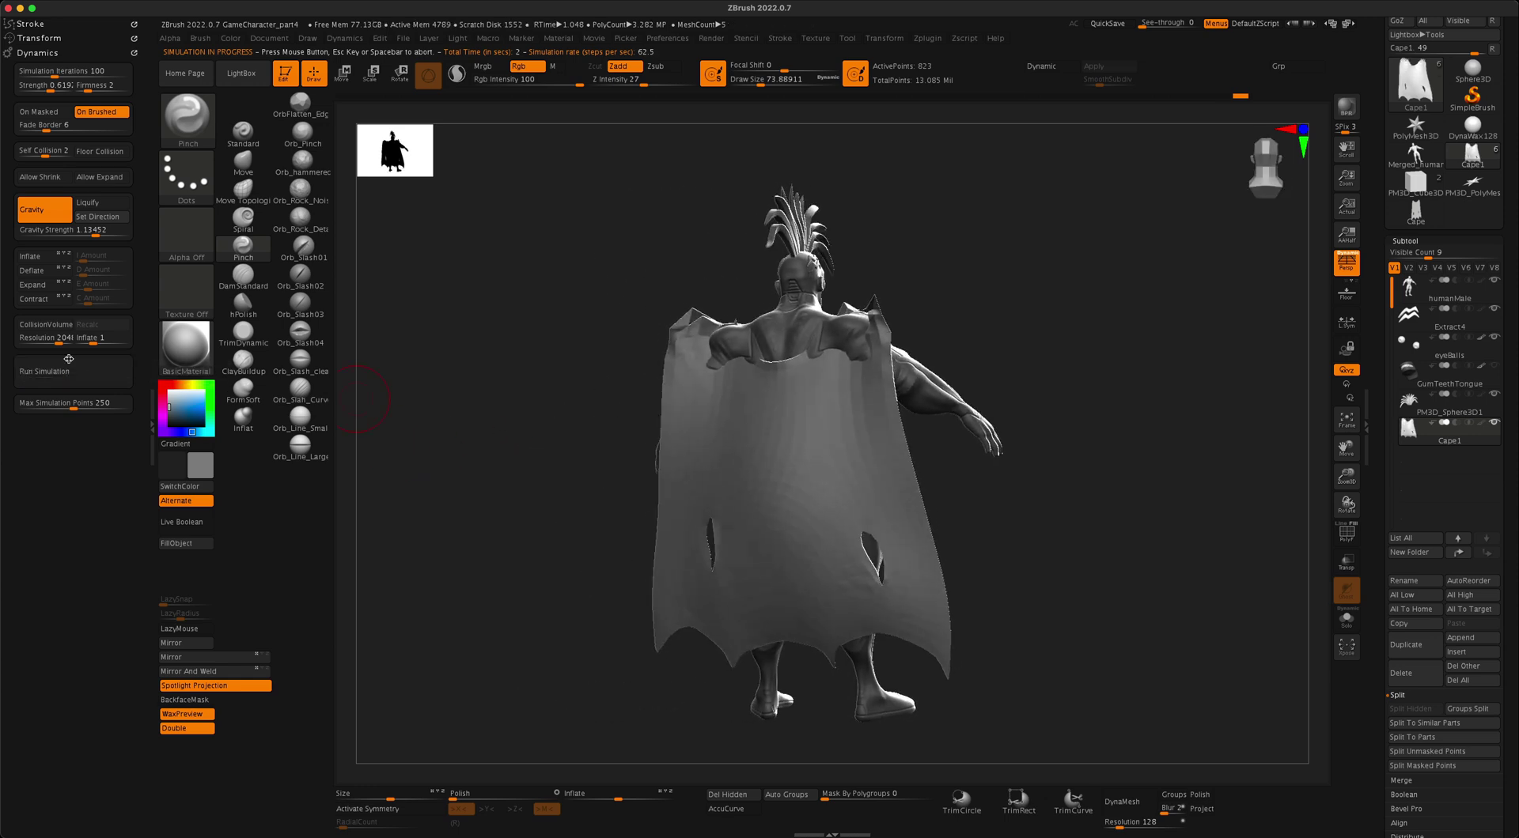
{"action": "left_click", "coordinate": [86, 377]}
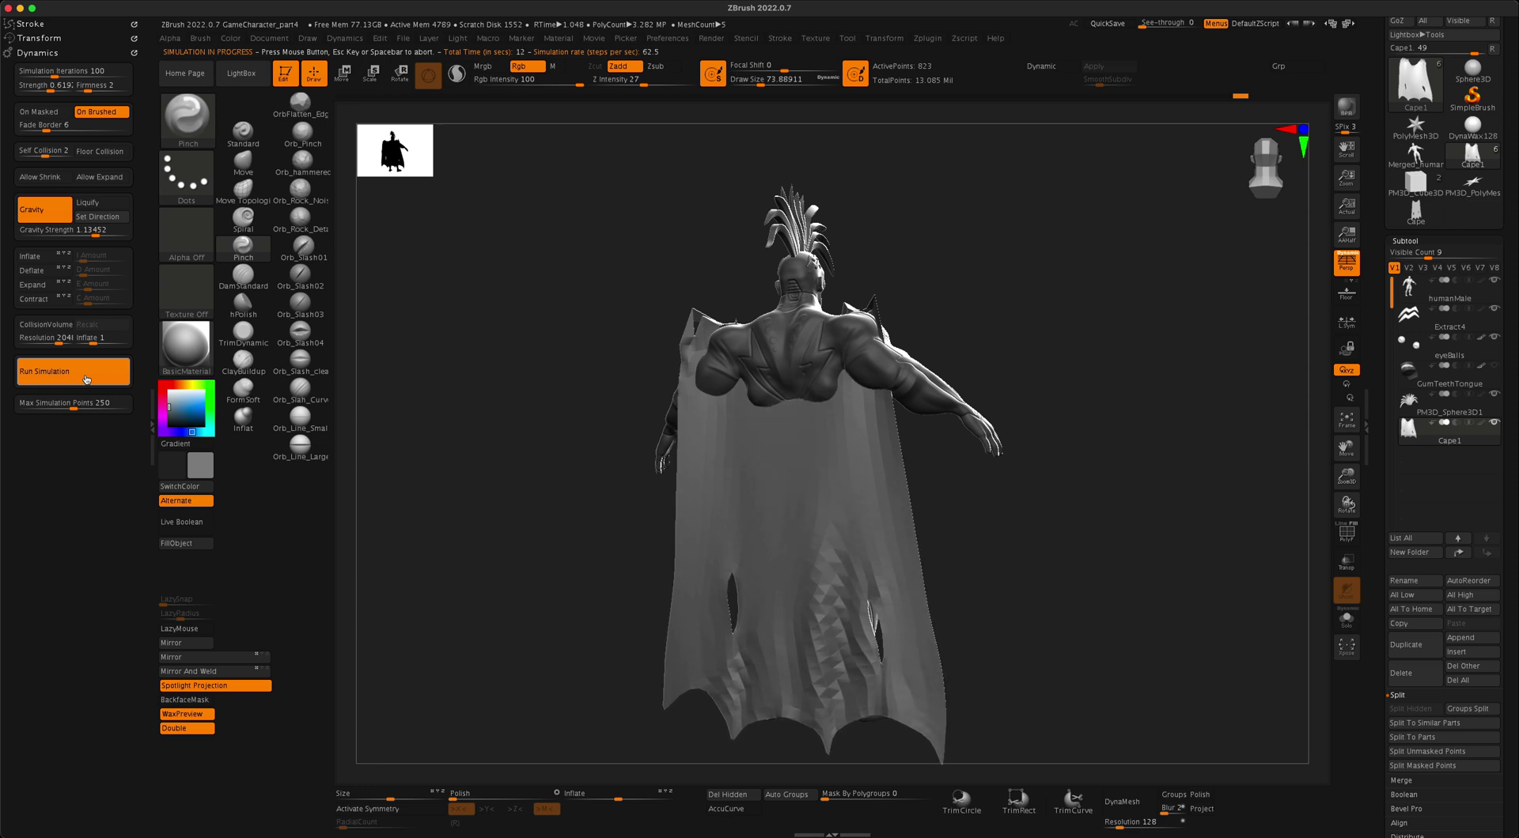
Activate Dynamic Subdivision on the cape to smooth its draped folds
{"action": "left_click_drag", "start_coordinate": [471, 416], "coordinate": [614, 428]}
{"action": "left_click_drag", "start_coordinate": [1047, 473], "coordinate": [1099, 467], "text": "alt"}
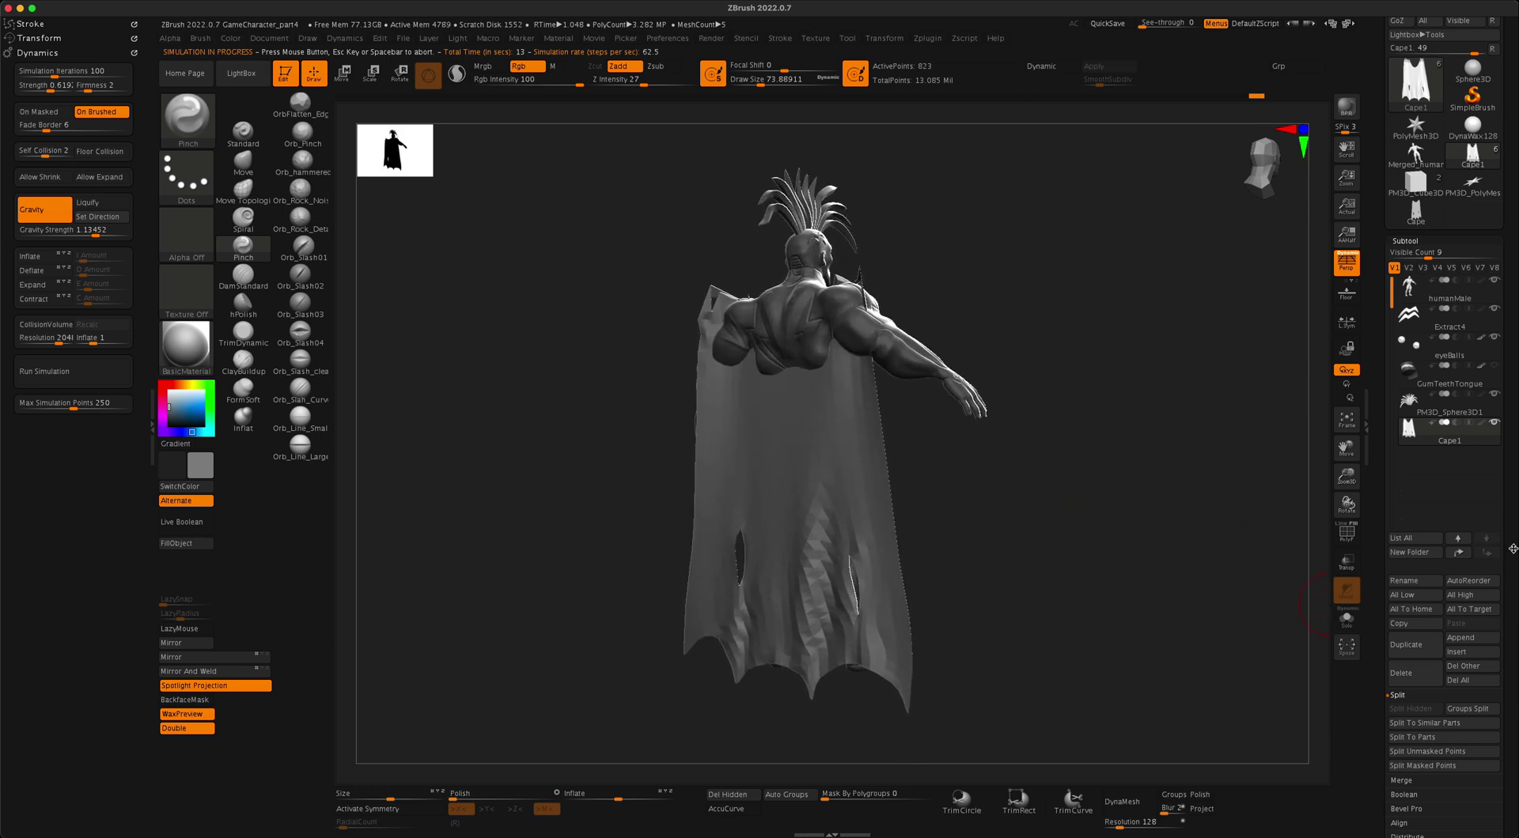
{"action": "scroll", "coordinate": [1449, 643], "scroll_direction": "down", "scroll_amount": 6}
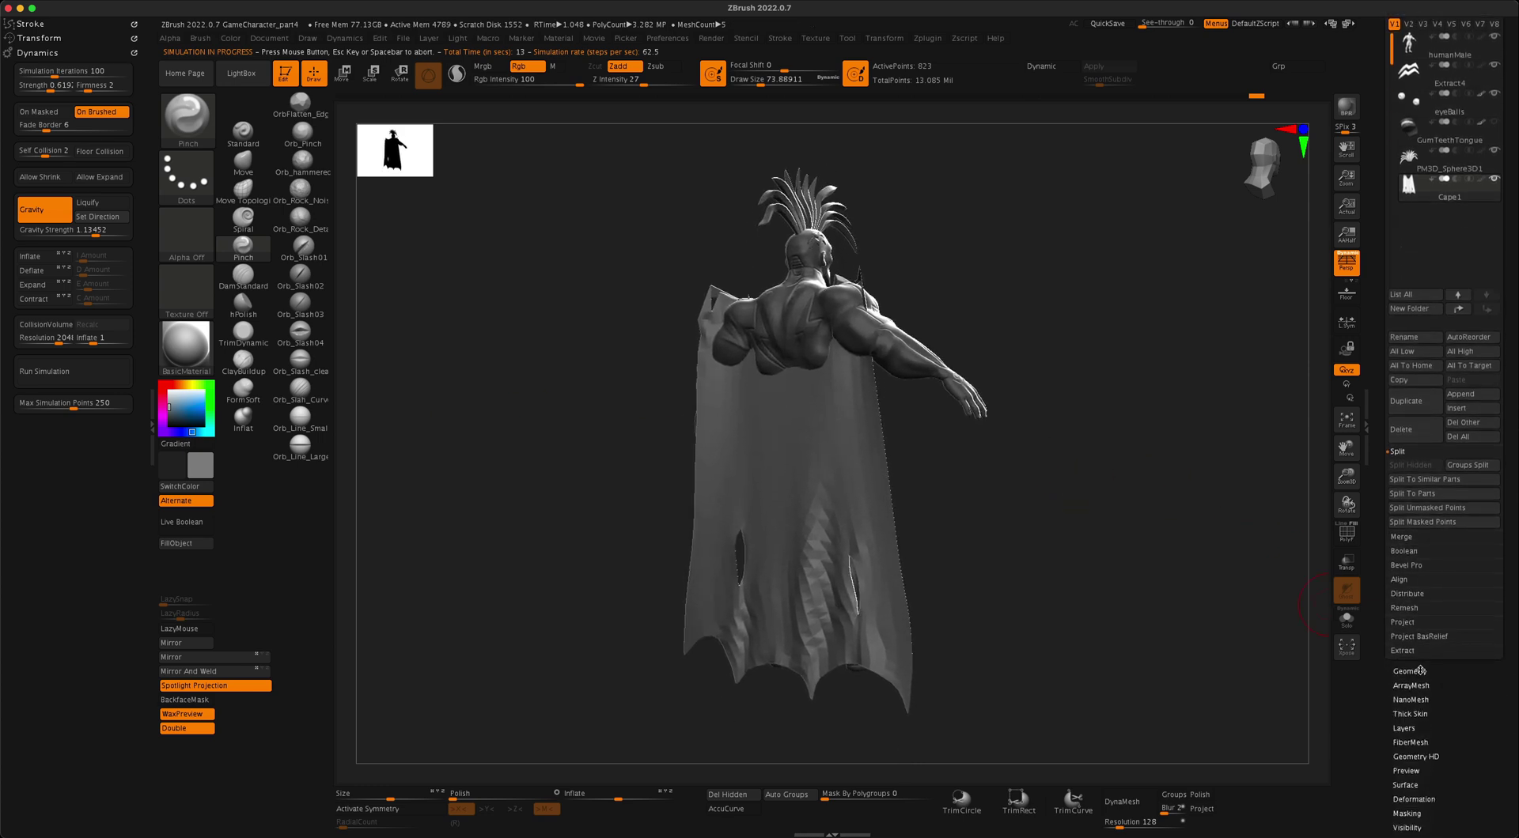
{"action": "left_click", "coordinate": [1421, 671]}
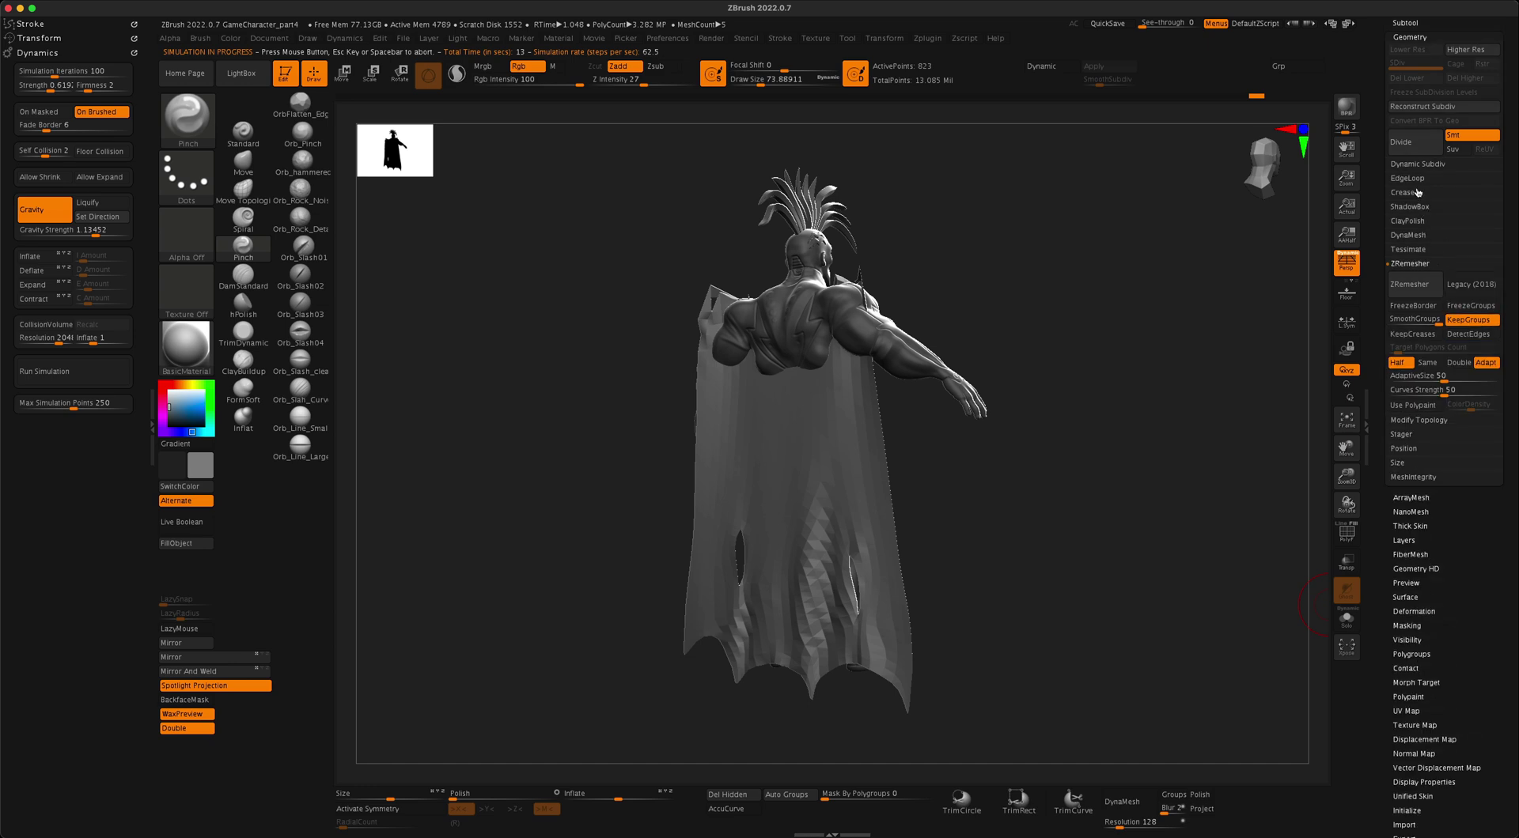
{"action": "left_click", "coordinate": [1416, 165]}
{"action": "left_click", "coordinate": [1413, 177]}
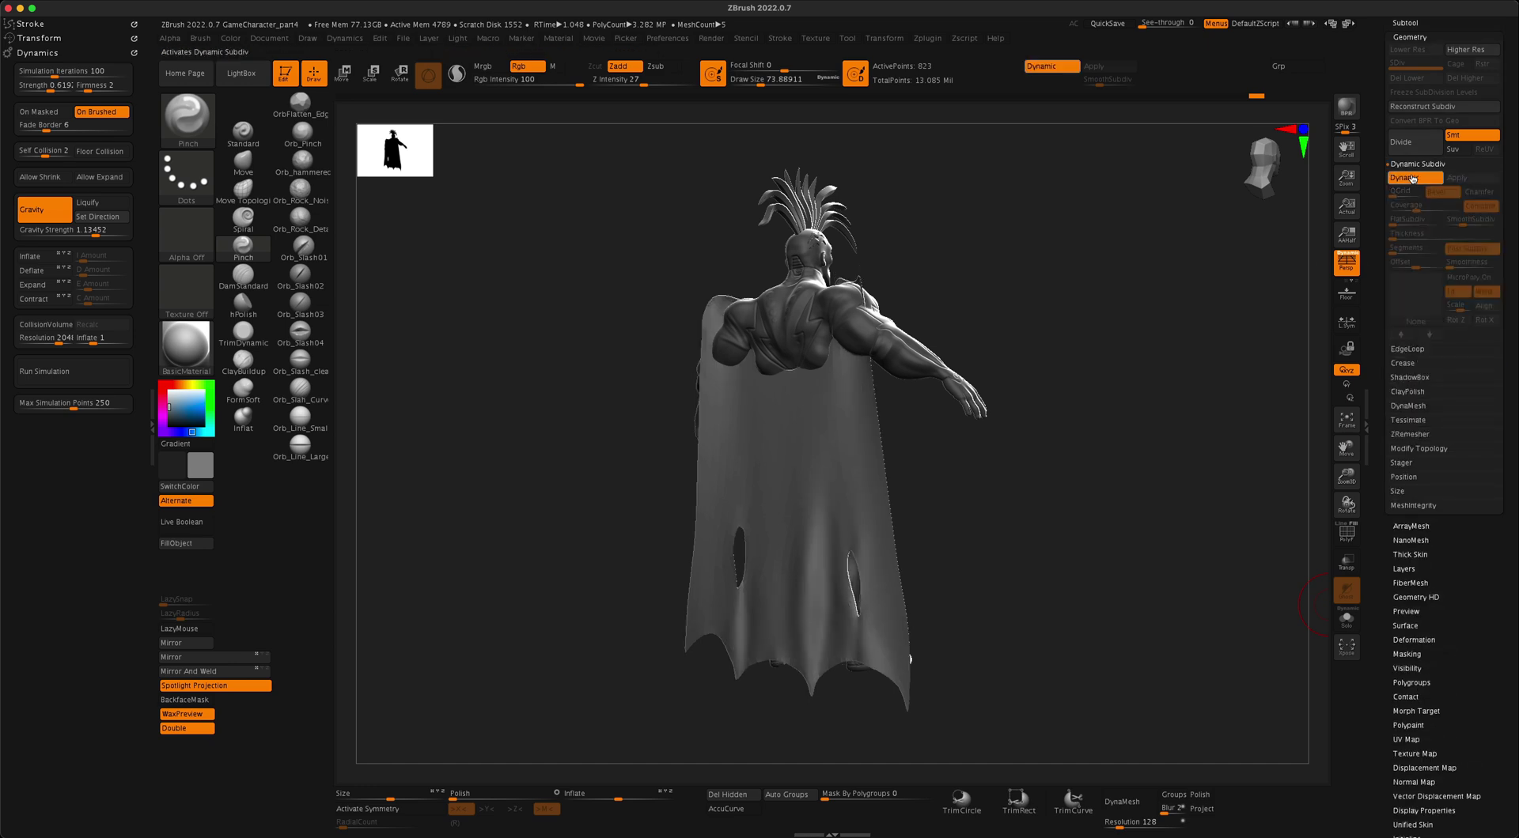
Give the cape a Dynamic Subdivision thickness of about 0.00227
{"action": "left_click_drag", "start_coordinate": [1202, 419], "coordinate": [1079, 424]}
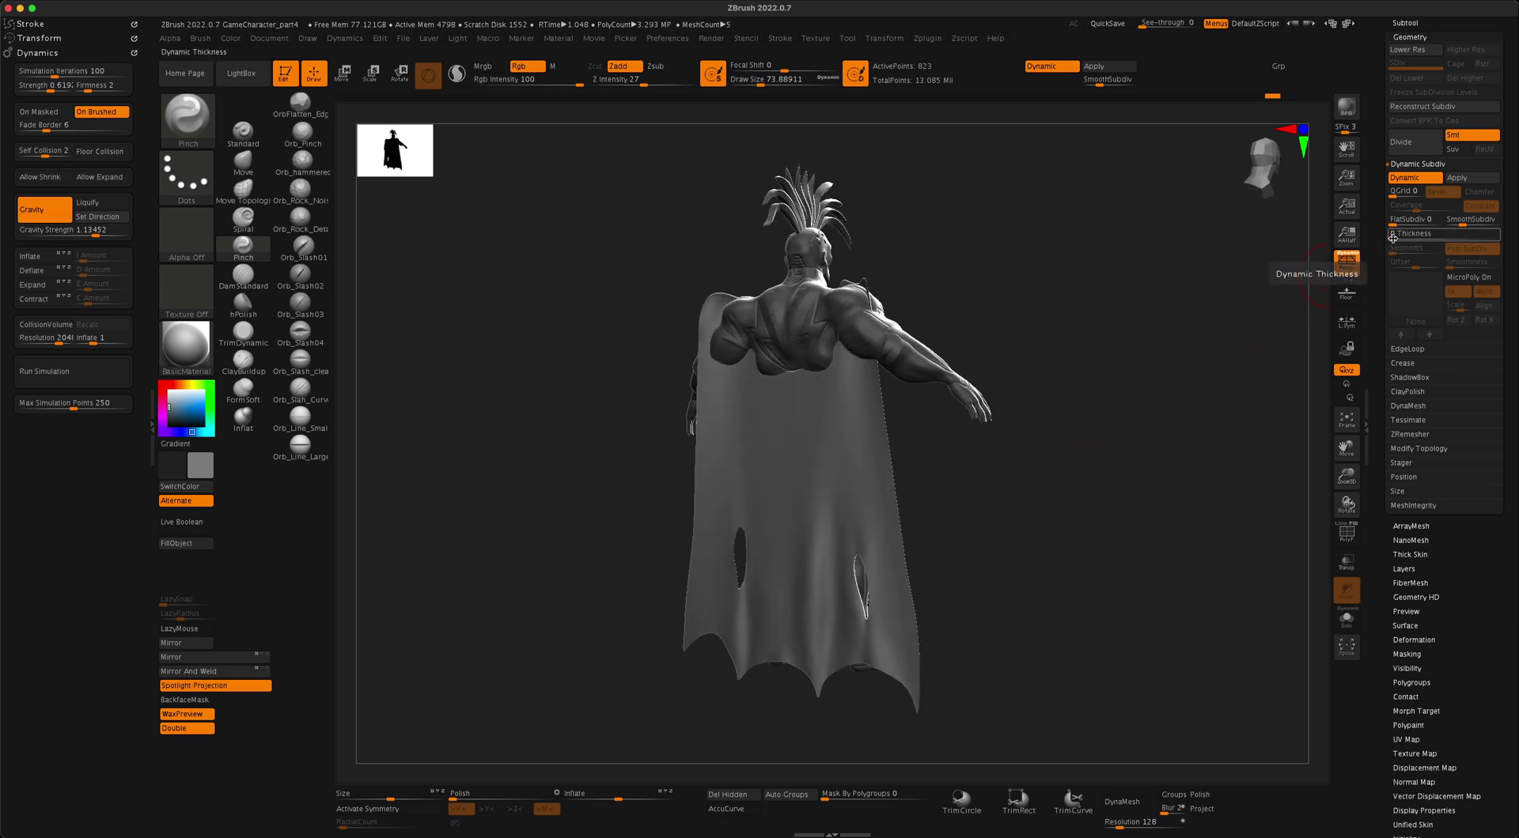
{"action": "left_click_drag", "start_coordinate": [1399, 237], "coordinate": [1401, 237]}
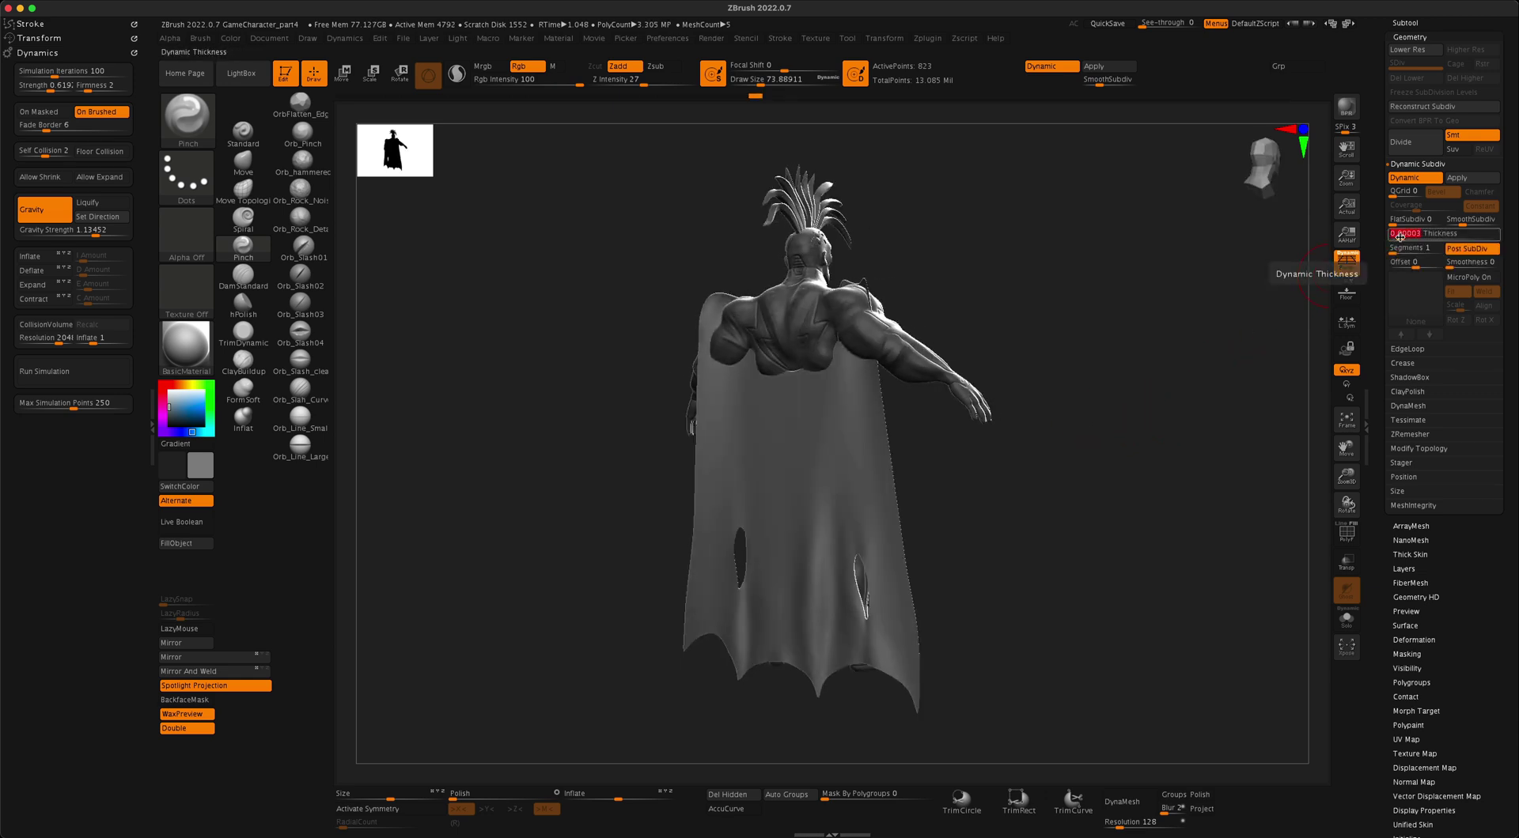
{"action": "mouse_move", "coordinate": [1151, 489]}
{"action": "left_mouse_down", "text": "alt"}
{"action": "mouse_move", "coordinate": [1165, 607]}
{"action": "mouse_move", "coordinate": [1150, 476]}
{"action": "left_mouse_up", "text": "alt"}
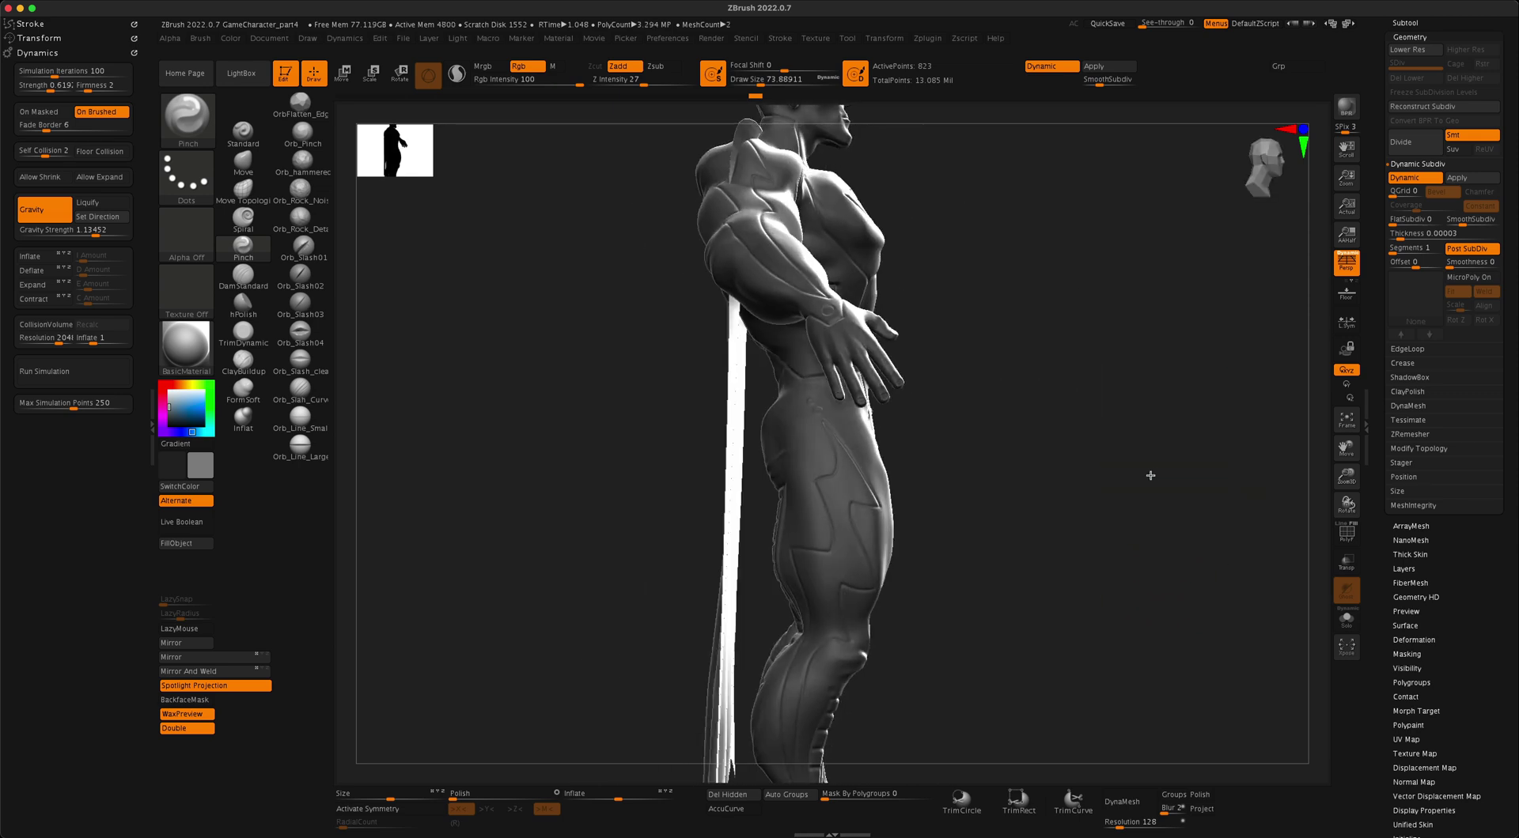
{"action": "left_click", "coordinate": [1414, 236]}
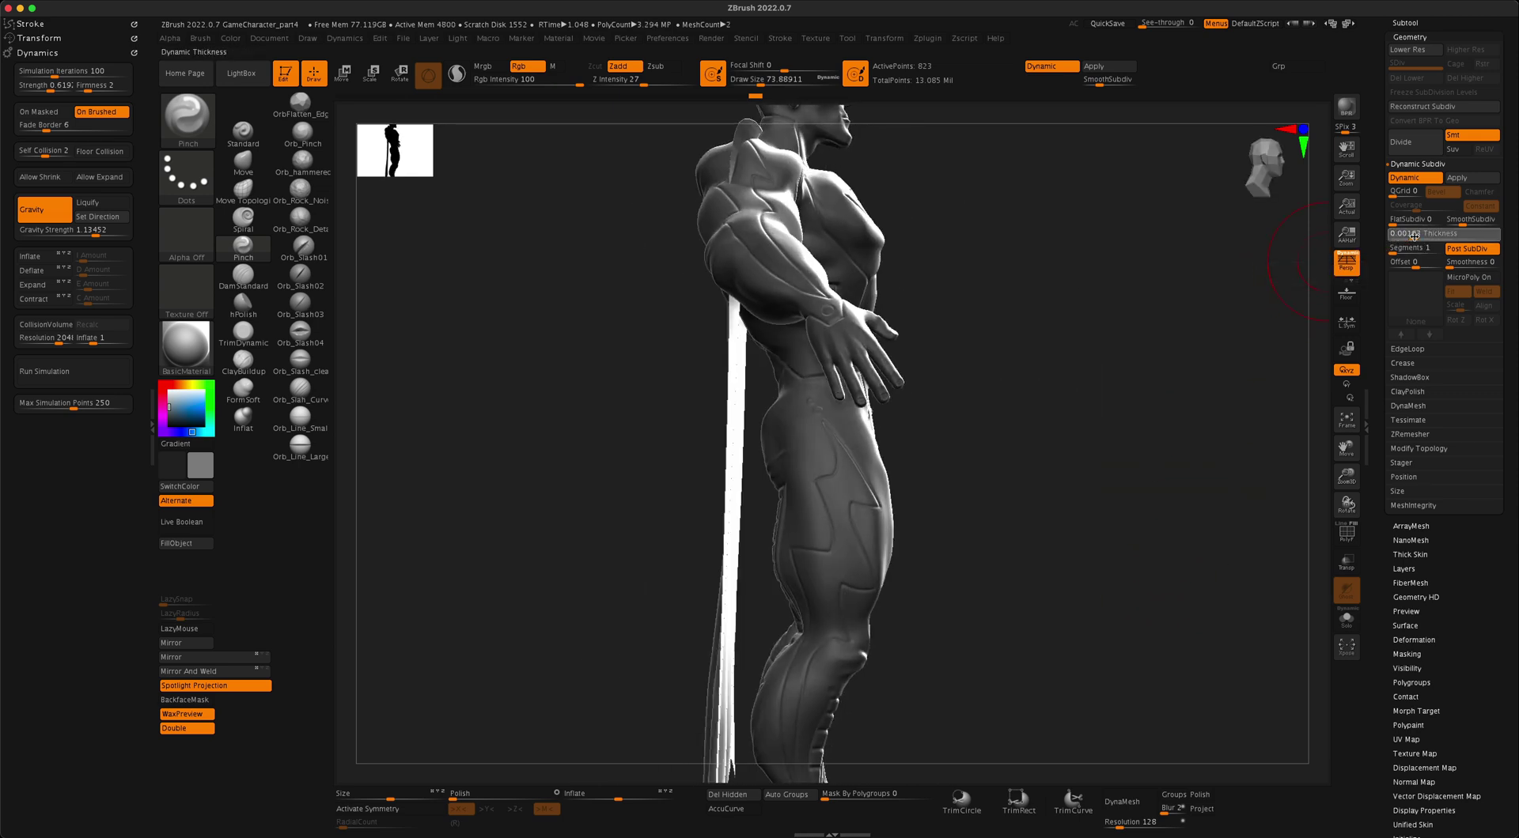
{"action": "left_click_drag", "start_coordinate": [1414, 236], "coordinate": [1415, 237]}
{"action": "mouse_move", "coordinate": [1095, 470]}
{"action": "left_mouse_down"}
{"action": "mouse_move", "coordinate": [1152, 483]}
{"action": "mouse_move", "coordinate": [1117, 477]}
{"action": "mouse_move", "coordinate": [1055, 546]}
{"action": "mouse_move", "coordinate": [1017, 549]}
{"action": "mouse_move", "coordinate": [1176, 550]}
{"action": "mouse_move", "coordinate": [1089, 545]}
{"action": "mouse_move", "coordinate": [1096, 565]}
{"action": "mouse_move", "coordinate": [1058, 594]}
{"action": "mouse_move", "coordinate": [1034, 536]}
{"action": "left_mouse_up"}
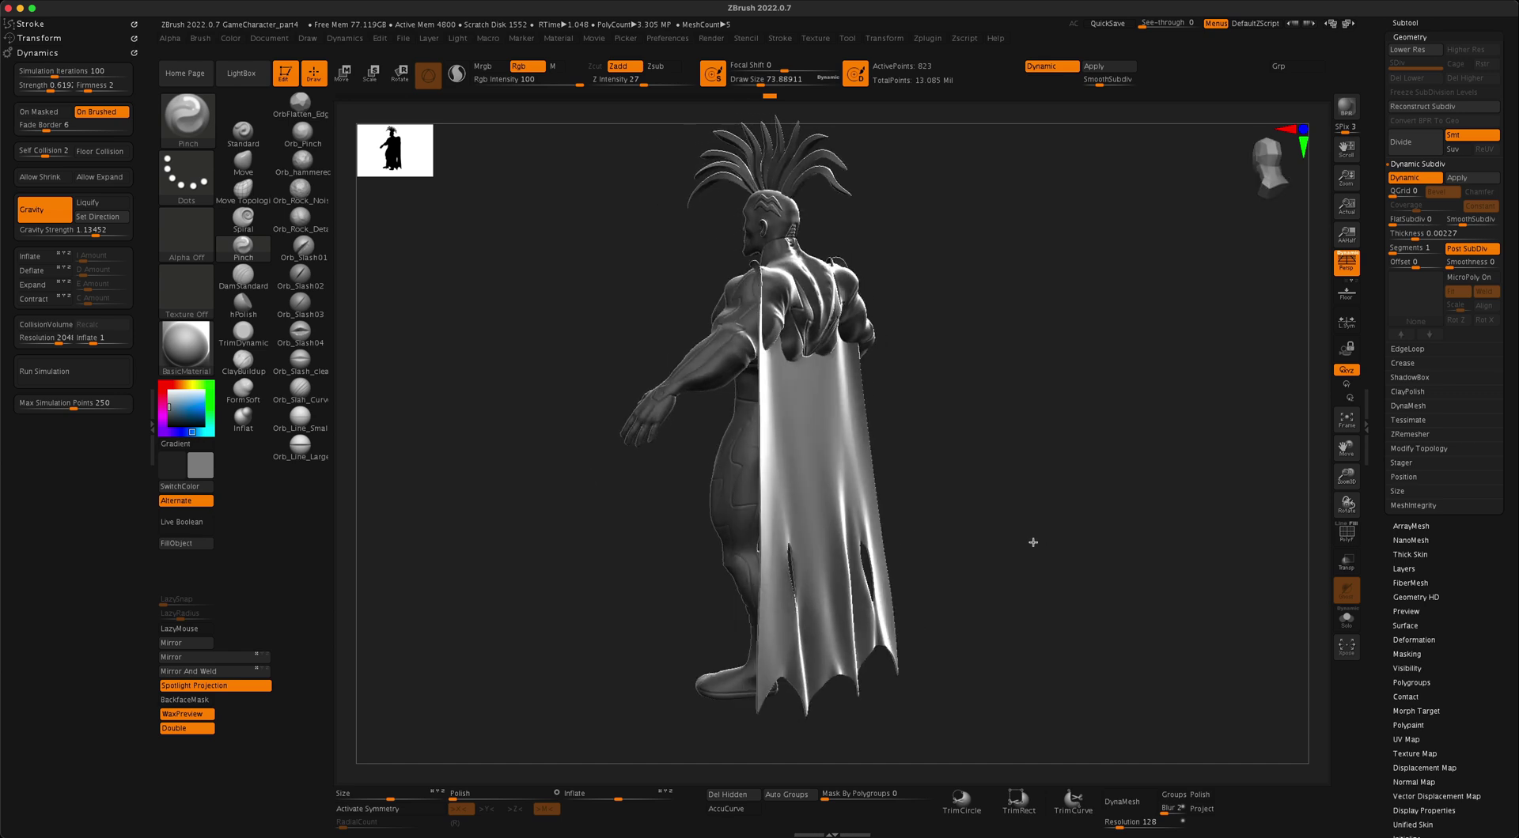
Pull the cape's upper part up and back over the shoulders using the Move brush at a draw size of about 280
{"action": "left_click", "coordinate": [248, 163]}
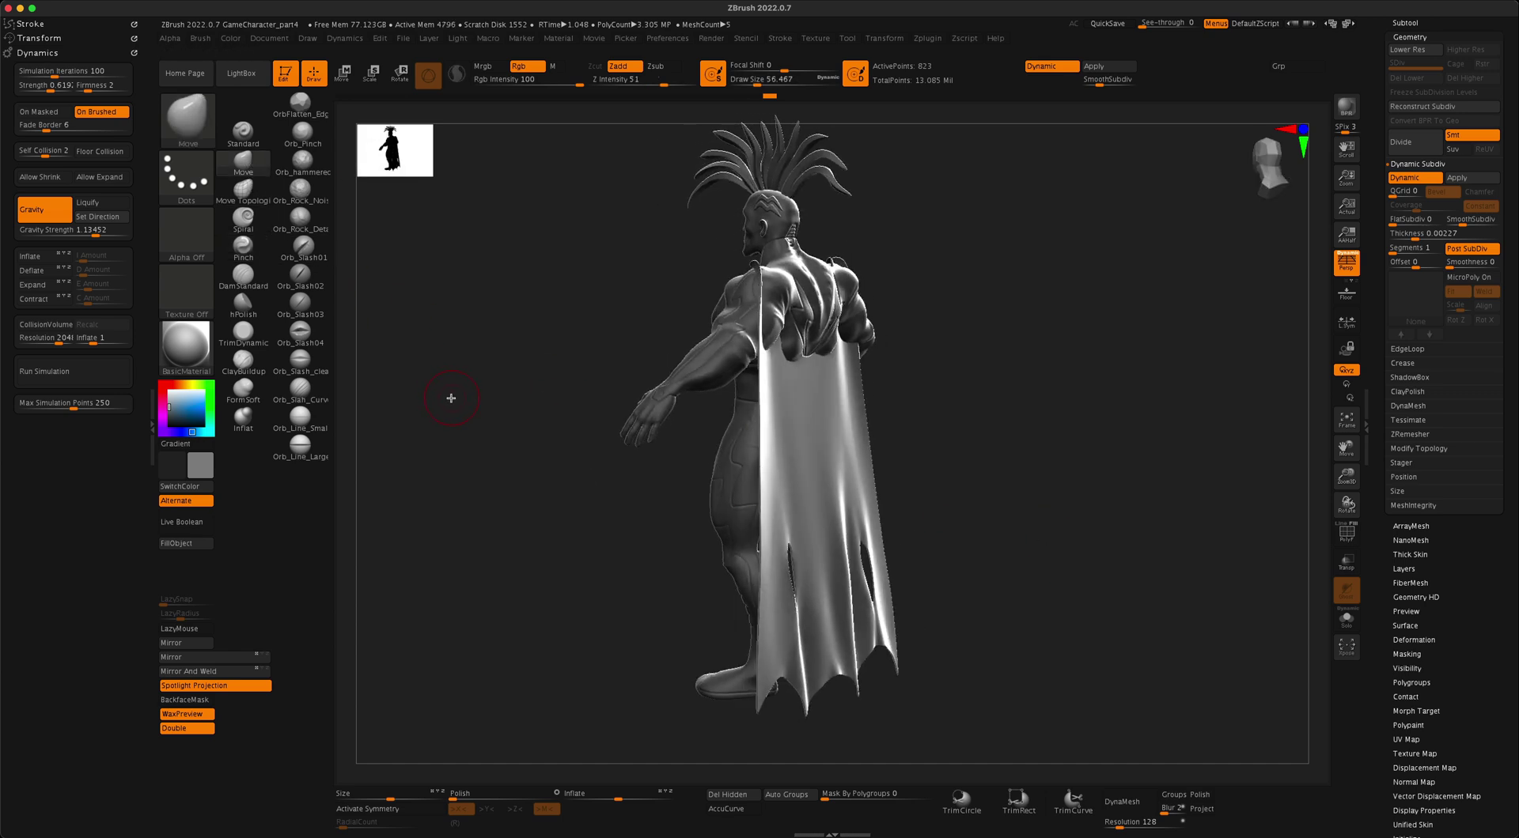
{"action": "key", "text": "s"}
{"action": "left_click_drag", "start_coordinate": [451, 397], "coordinate": [482, 399]}
{"action": "left_click_drag", "start_coordinate": [475, 511], "coordinate": [514, 507]}
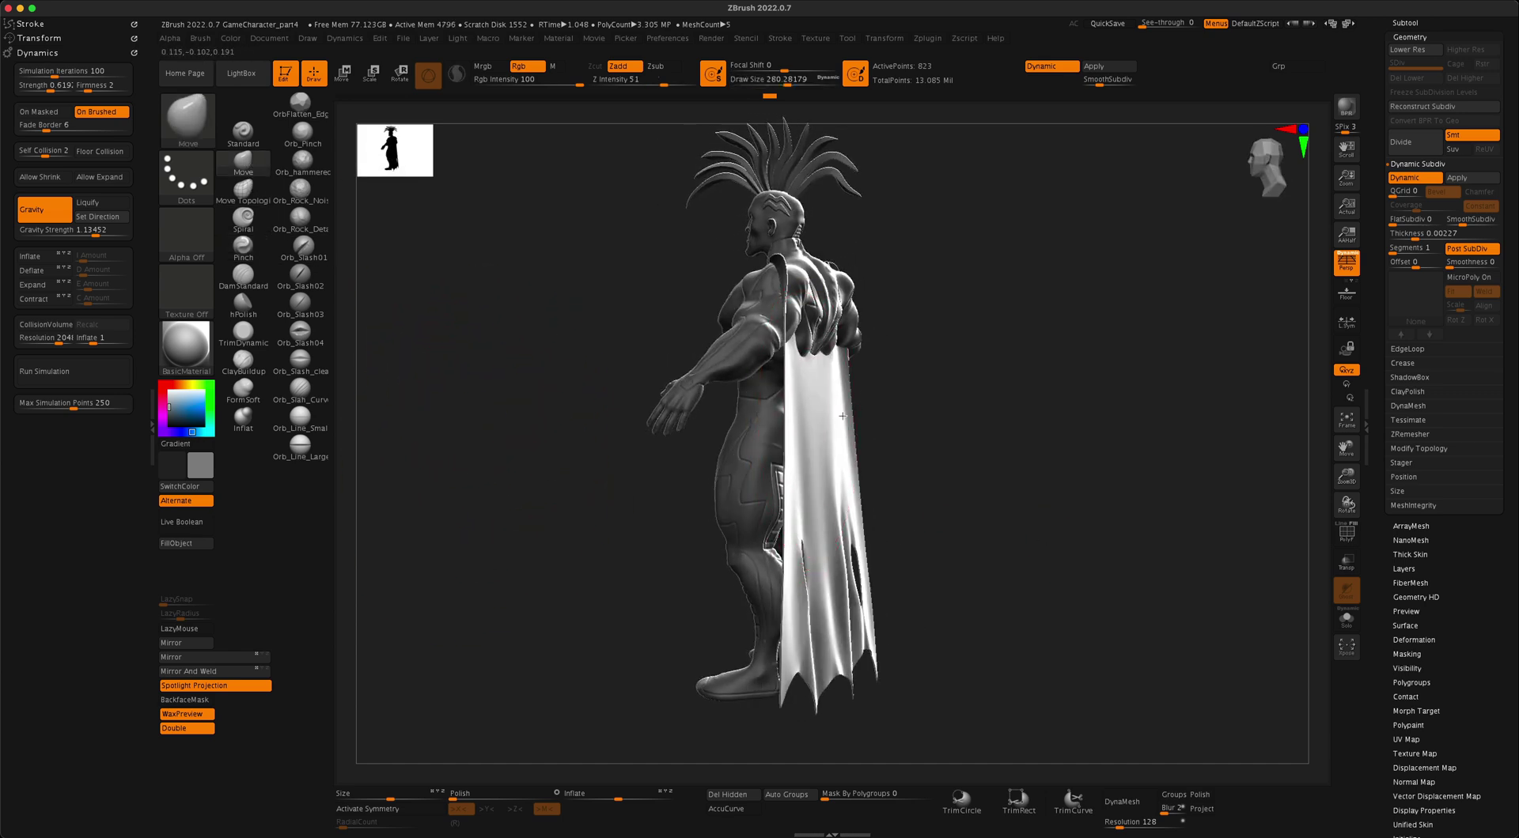
{"action": "left_click_drag", "start_coordinate": [842, 416], "coordinate": [865, 413]}
{"action": "mouse_move", "coordinate": [823, 360]}
{"action": "left_mouse_down"}
{"action": "mouse_move", "coordinate": [853, 350]}
{"action": "mouse_move", "coordinate": [861, 273]}
{"action": "left_mouse_up"}
{"action": "mouse_move", "coordinate": [1056, 371]}
{"action": "left_mouse_down"}
{"action": "mouse_move", "coordinate": [815, 349]}
{"action": "mouse_move", "coordinate": [854, 329]}
{"action": "left_mouse_up"}
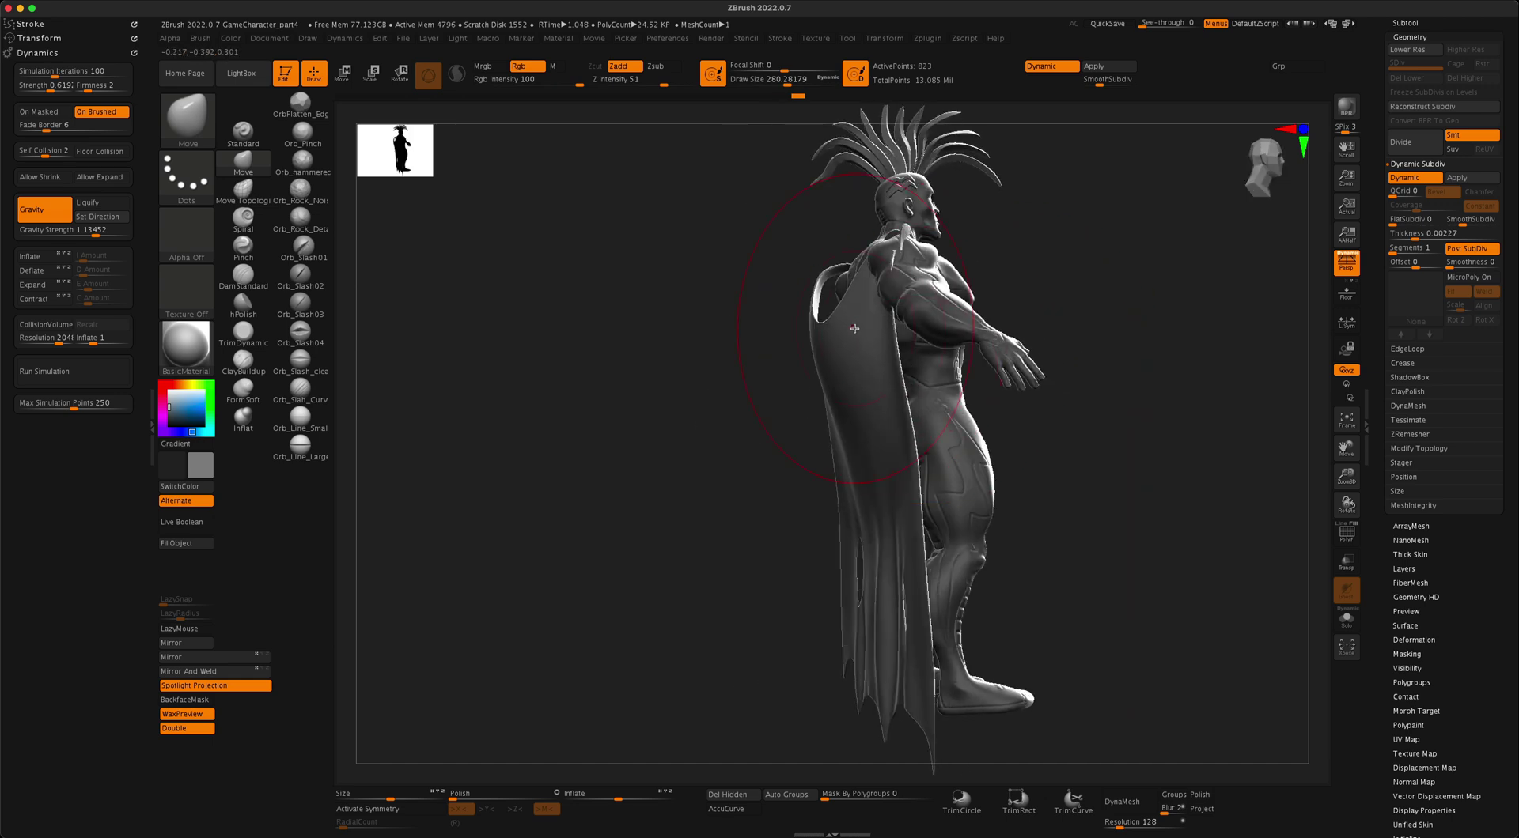
{"action": "left_click_drag", "start_coordinate": [883, 259], "coordinate": [860, 242]}
Refine the cape's fit around the shoulder and upper back with the Move brush at a draw size of about 192
{"action": "mouse_move", "coordinate": [1098, 268]}
{"action": "left_mouse_down"}
{"action": "mouse_move", "coordinate": [1098, 325]}
{"action": "mouse_move", "coordinate": [1020, 384]}
{"action": "mouse_move", "coordinate": [1039, 372]}
{"action": "left_mouse_up"}
{"action": "key", "text": "s"}
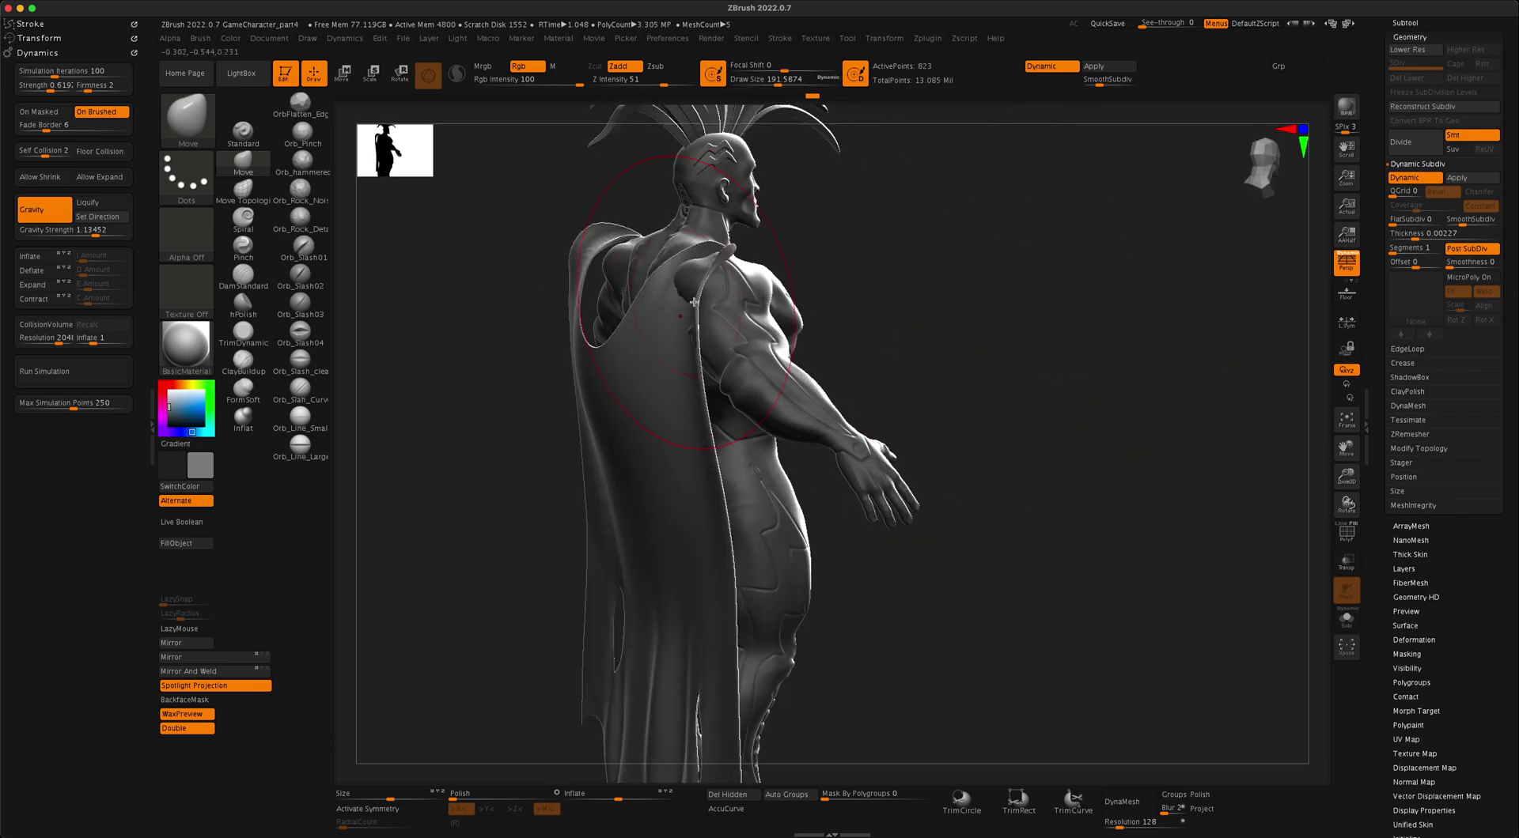
{"action": "left_click_drag", "start_coordinate": [694, 299], "coordinate": [690, 260]}
{"action": "mouse_move", "coordinate": [840, 273]}
{"action": "left_mouse_down"}
{"action": "mouse_move", "coordinate": [898, 283]}
{"action": "mouse_move", "coordinate": [853, 286]}
{"action": "left_mouse_up"}
{"action": "left_click_drag", "start_coordinate": [674, 327], "coordinate": [644, 322]}
Reshape the cape's upper back just below the neckline with the Move brush at a draw size of about 116
{"action": "right_click_drag", "start_coordinate": [963, 339], "coordinate": [818, 437]}
{"action": "left_click_drag", "start_coordinate": [1026, 494], "coordinate": [993, 482], "text": "shift"}
{"action": "key", "text": "s"}
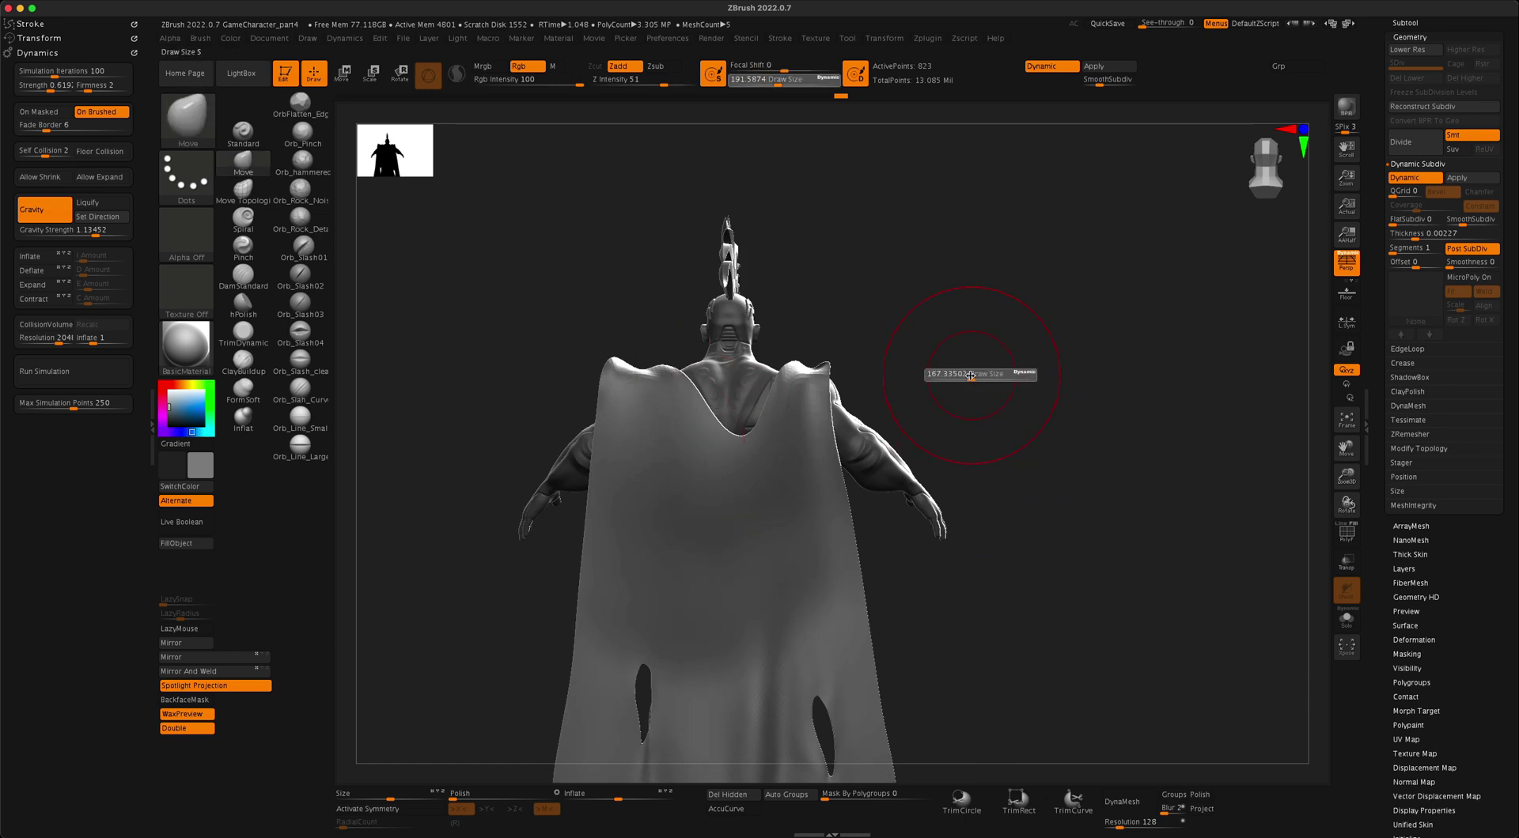
{"action": "left_click_drag", "start_coordinate": [974, 376], "coordinate": [964, 376]}
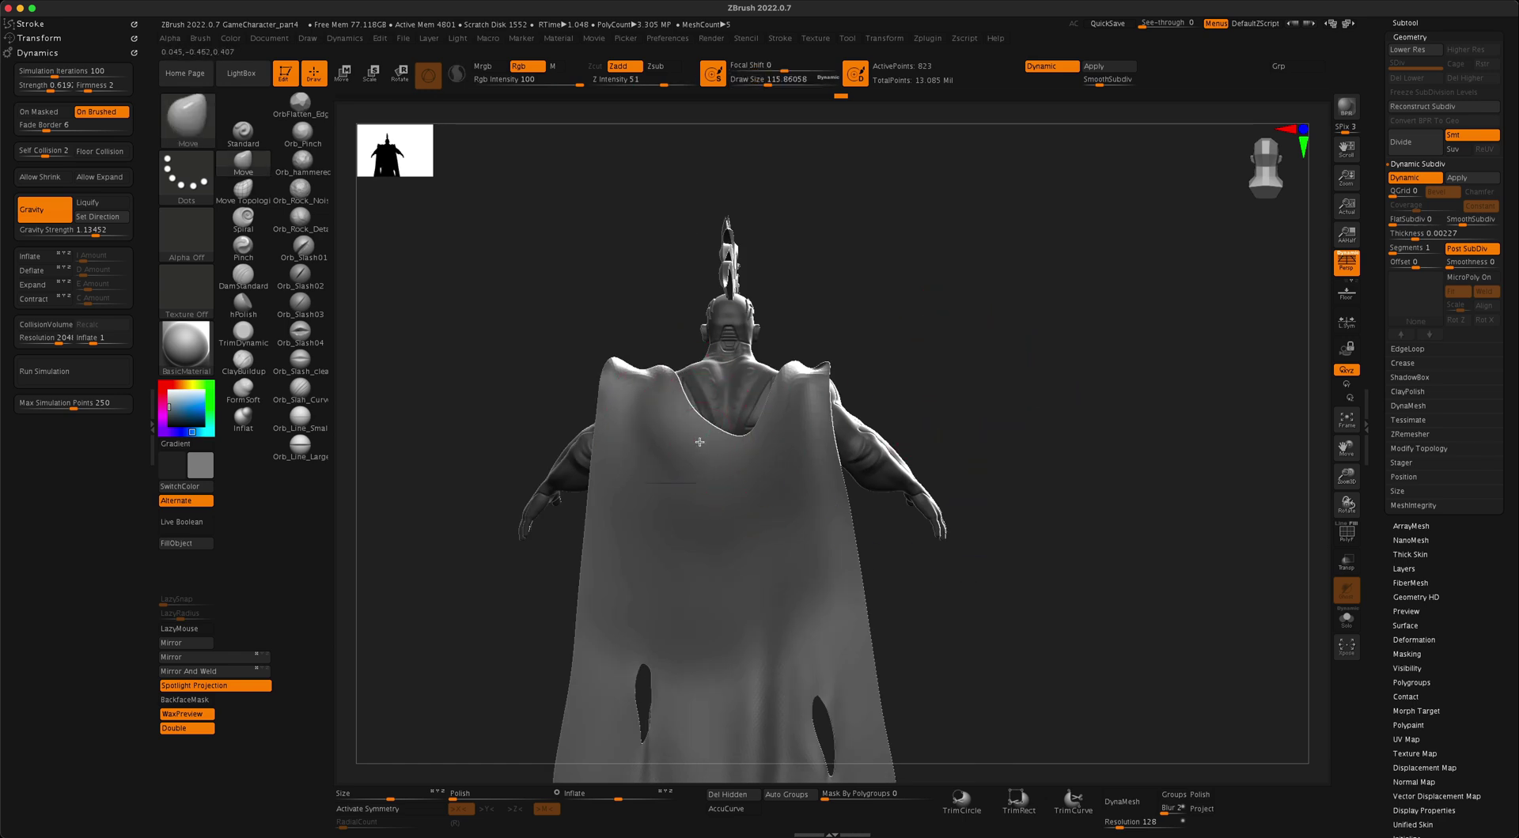
{"action": "left_click_drag", "start_coordinate": [699, 442], "coordinate": [683, 450]}
Shorten the cape by pulling its hem up to about knee height using the Move brush at a draw size of about 629
{"action": "mouse_move", "coordinate": [997, 587]}
{"action": "left_mouse_down", "text": "alt"}
{"action": "mouse_move", "coordinate": [1013, 535]}
{"action": "mouse_move", "coordinate": [1027, 536]}
{"action": "left_mouse_up", "text": "alt"}
{"action": "key", "text": "s"}
{"action": "key", "text": "s"}
{"action": "left_click_drag", "start_coordinate": [1014, 621], "coordinate": [1036, 621]}
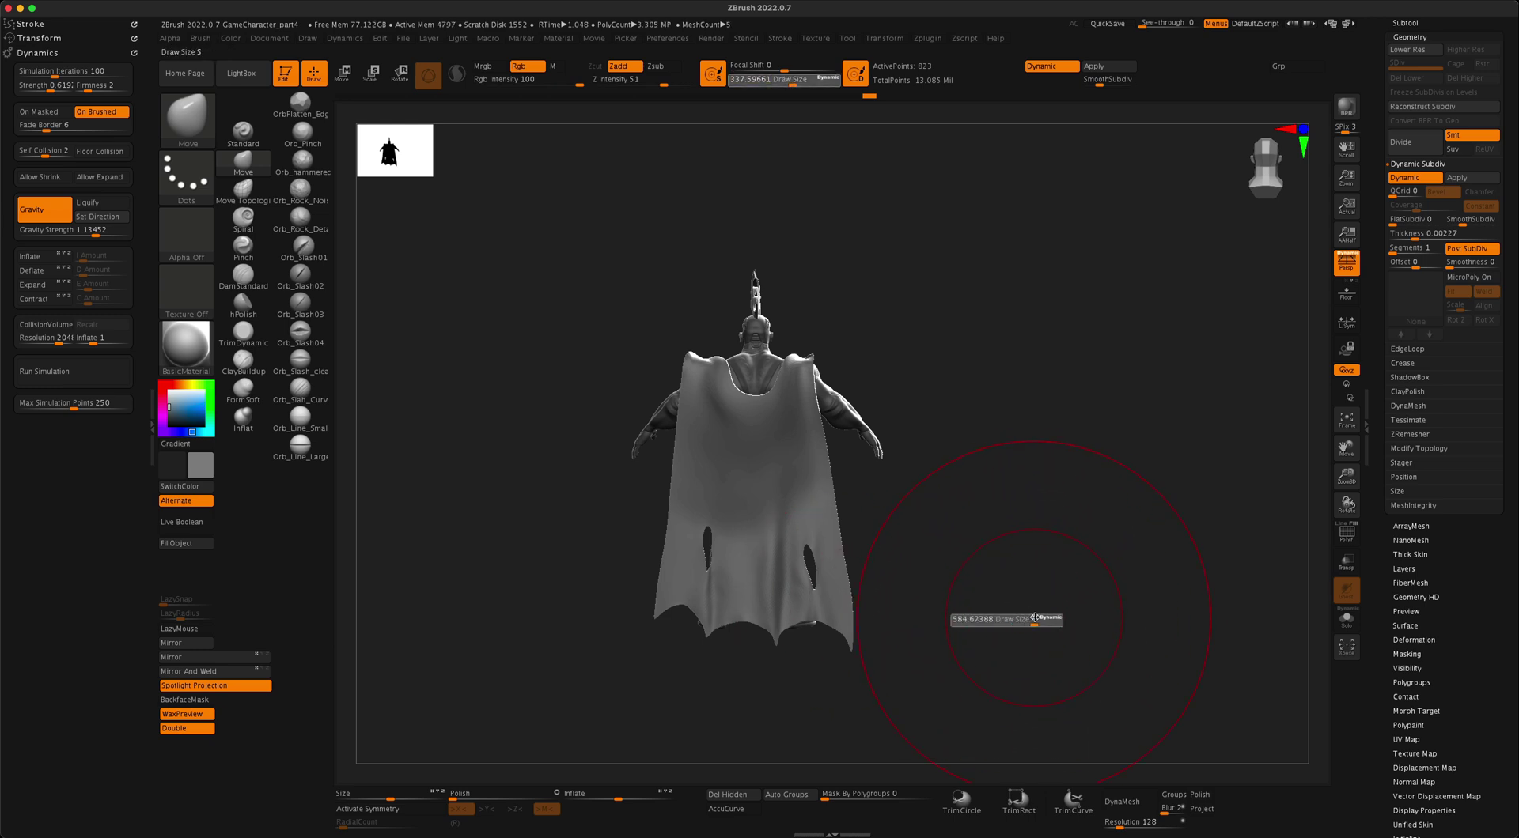
{"action": "mouse_move", "coordinate": [810, 609]}
{"action": "left_mouse_down"}
{"action": "mouse_move", "coordinate": [813, 568]}
{"action": "mouse_move", "coordinate": [752, 541]}
{"action": "mouse_move", "coordinate": [726, 553]}
{"action": "mouse_move", "coordinate": [728, 535]}
{"action": "left_mouse_up"}
{"action": "left_click_drag", "start_coordinate": [851, 603], "coordinate": [828, 544]}
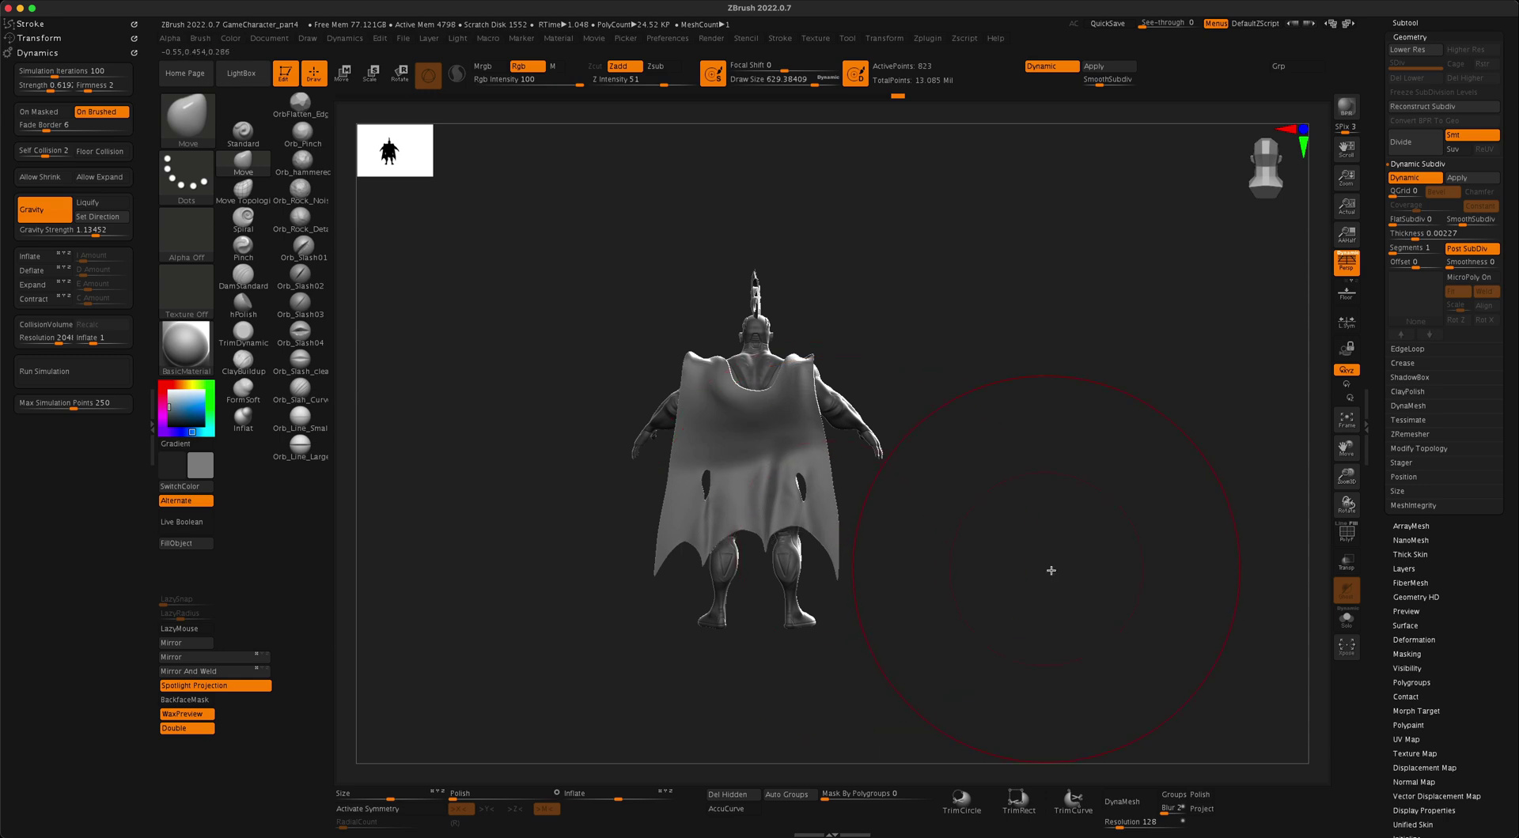
Adjust the cape's hanging shape from both side views with the Move brush at a draw size of about 305
{"action": "key", "text": "s"}
{"action": "mouse_move", "coordinate": [1053, 571]}
{"action": "left_mouse_down"}
{"action": "mouse_move", "coordinate": [1029, 570]}
{"action": "mouse_move", "coordinate": [1101, 600]}
{"action": "left_mouse_up"}
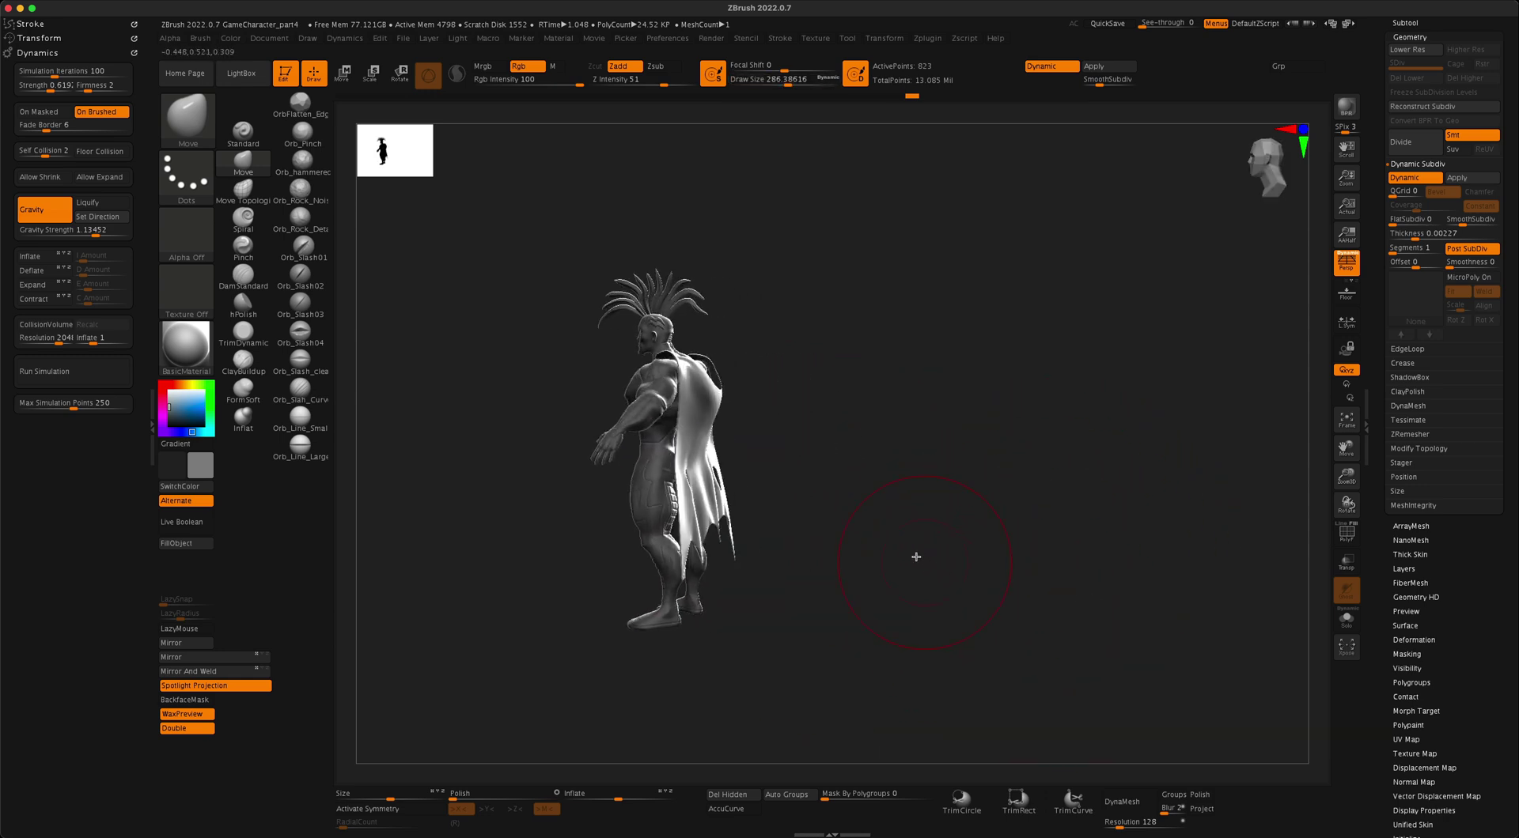
{"action": "key", "text": "s"}
{"action": "left_click", "coordinate": [905, 549]}
{"action": "mouse_move", "coordinate": [713, 473]}
{"action": "left_mouse_down"}
{"action": "mouse_move", "coordinate": [753, 458]}
{"action": "mouse_move", "coordinate": [711, 485]}
{"action": "left_mouse_up"}
{"action": "left_click_drag", "start_coordinate": [941, 570], "coordinate": [827, 565]}
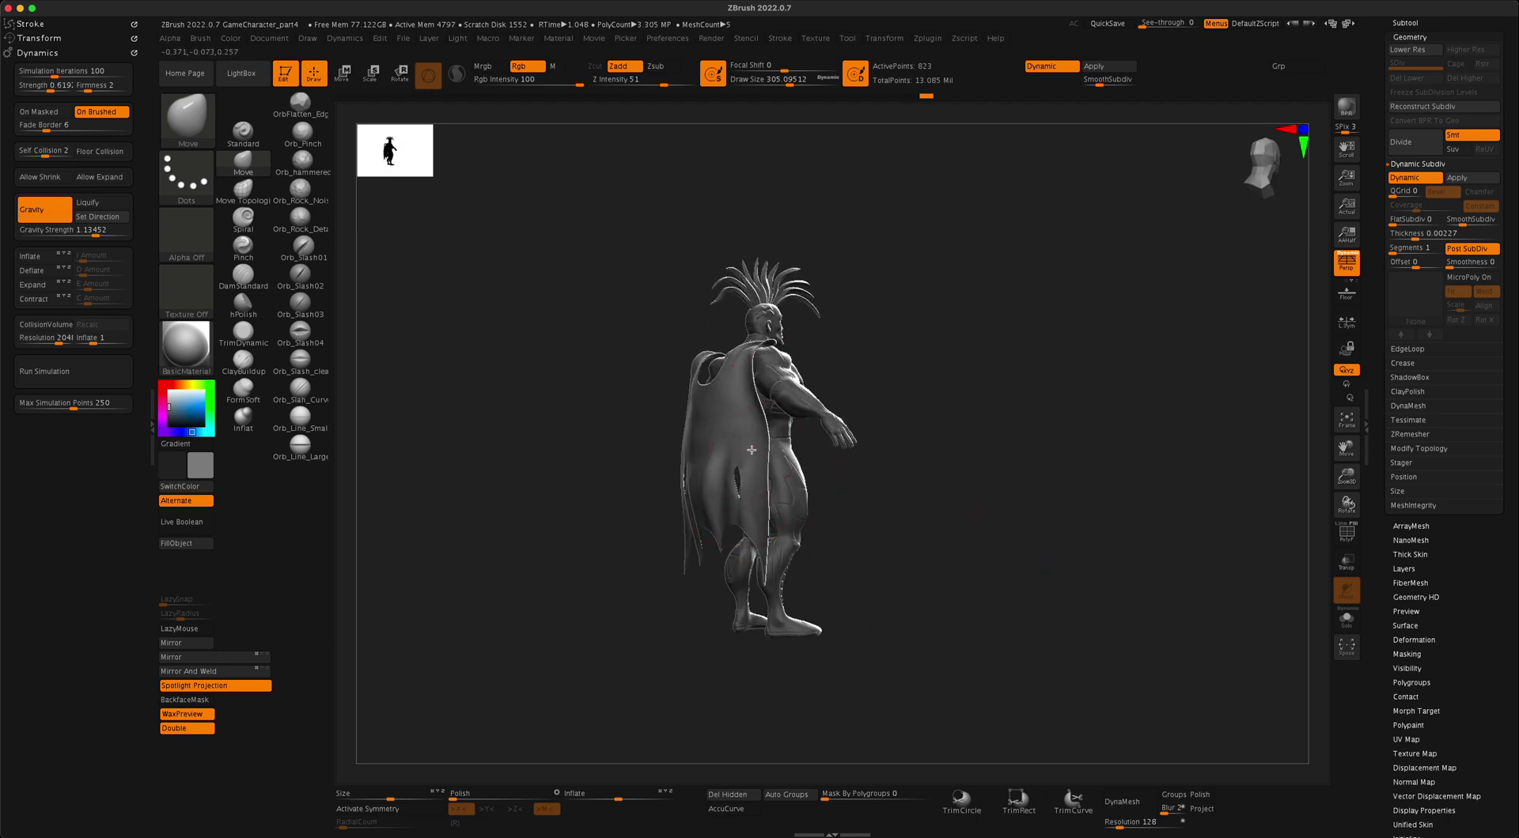
{"action": "left_click_drag", "start_coordinate": [709, 458], "coordinate": [712, 456]}
Raise the cape's SmoothSubdiv level in Dynamic Subdivision
{"action": "mouse_move", "coordinate": [985, 559]}
{"action": "left_mouse_down"}
{"action": "mouse_move", "coordinate": [956, 560]}
{"action": "mouse_move", "coordinate": [984, 646]}
{"action": "mouse_move", "coordinate": [959, 663]}
{"action": "left_mouse_up"}
{"action": "mouse_move", "coordinate": [966, 549]}
{"action": "left_mouse_down"}
{"action": "mouse_move", "coordinate": [1004, 549]}
{"action": "mouse_move", "coordinate": [979, 563]}
{"action": "mouse_move", "coordinate": [1110, 543]}
{"action": "mouse_move", "coordinate": [1139, 559]}
{"action": "mouse_move", "coordinate": [1122, 566]}
{"action": "left_mouse_up"}
{"action": "key", "text": "s"}
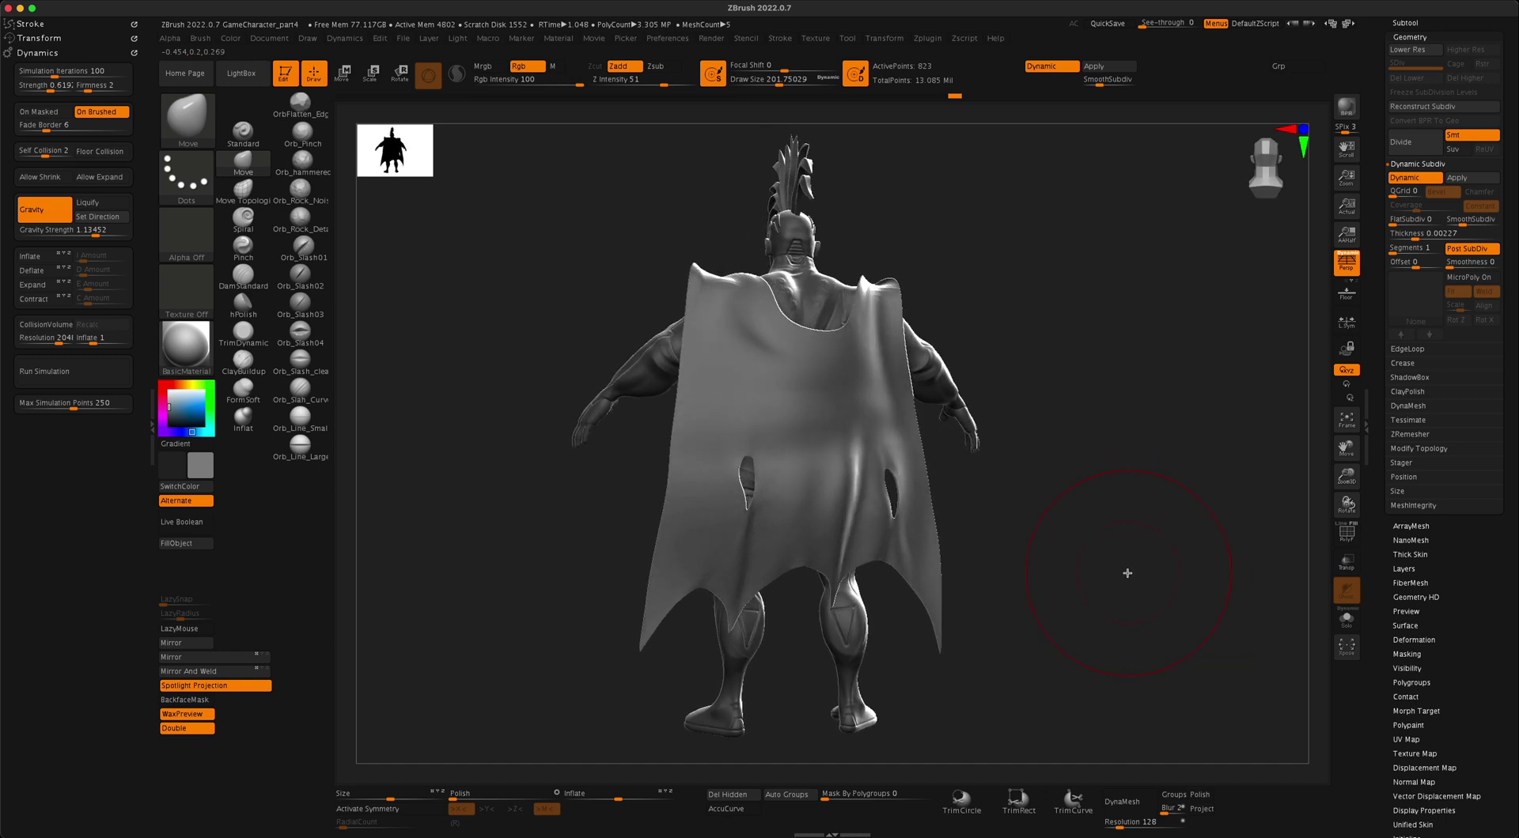
{"action": "left_click", "coordinate": [1463, 221]}
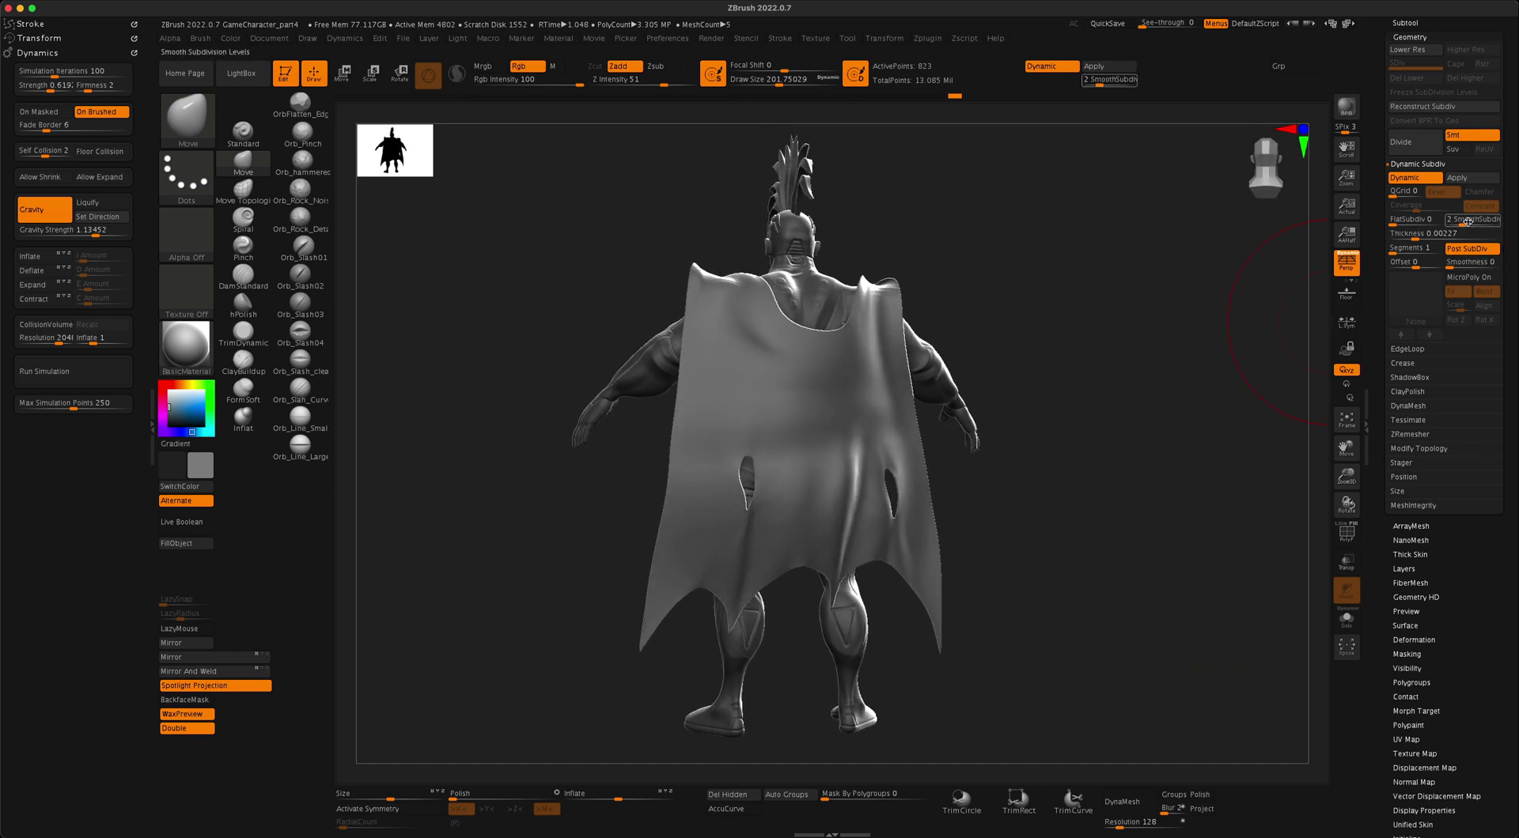
{"action": "left_click_drag", "start_coordinate": [1464, 222], "coordinate": [1468, 223]}
{"action": "left_click_drag", "start_coordinate": [1197, 445], "coordinate": [1162, 462]}
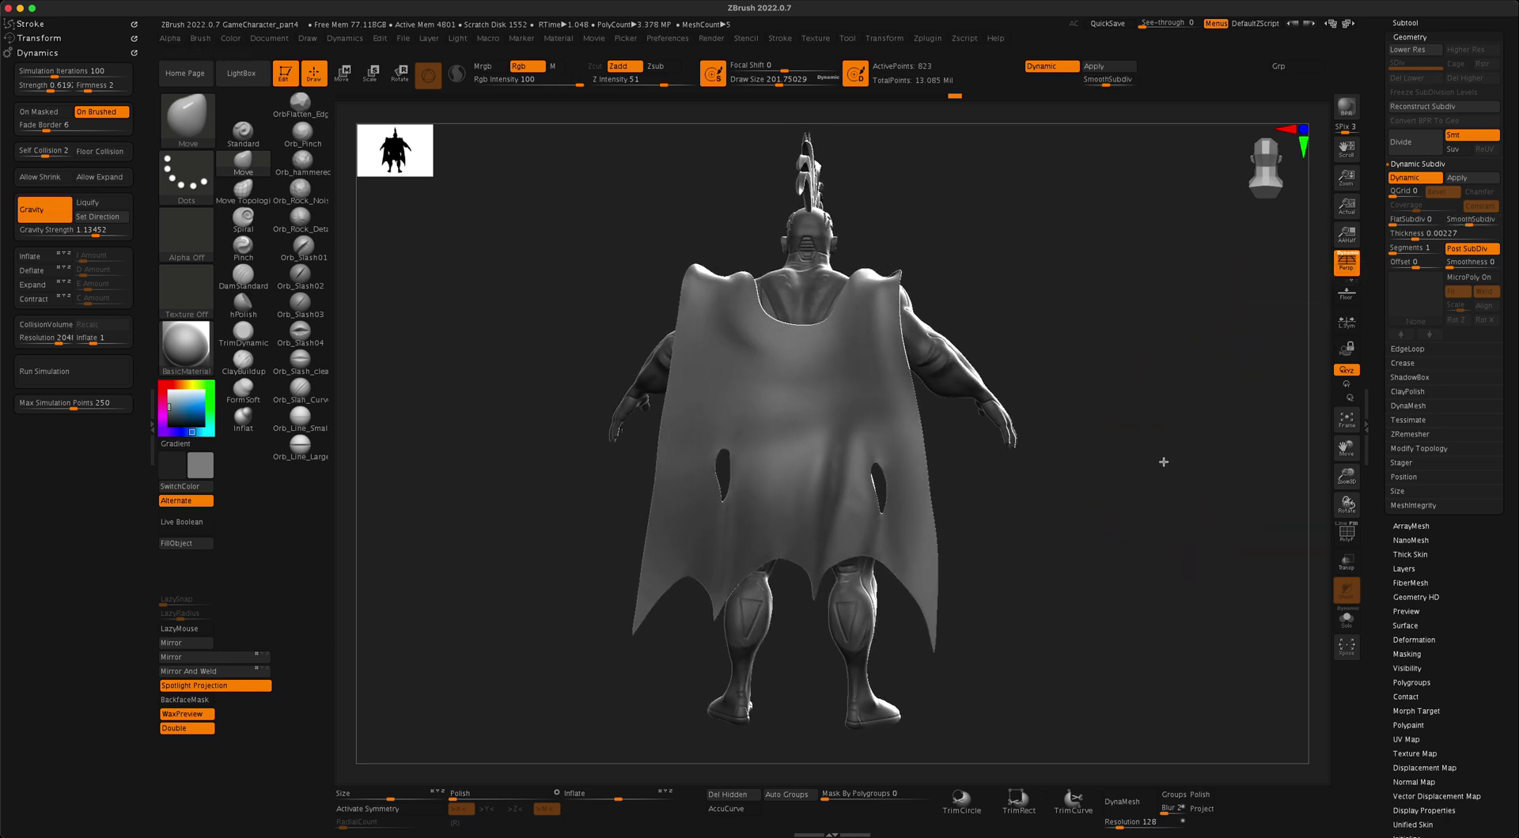
Choose the cg-cloth-1 brush with a Z Intensity of 34 and a draw size of about 41
{"action": "left_click", "coordinate": [187, 118]}
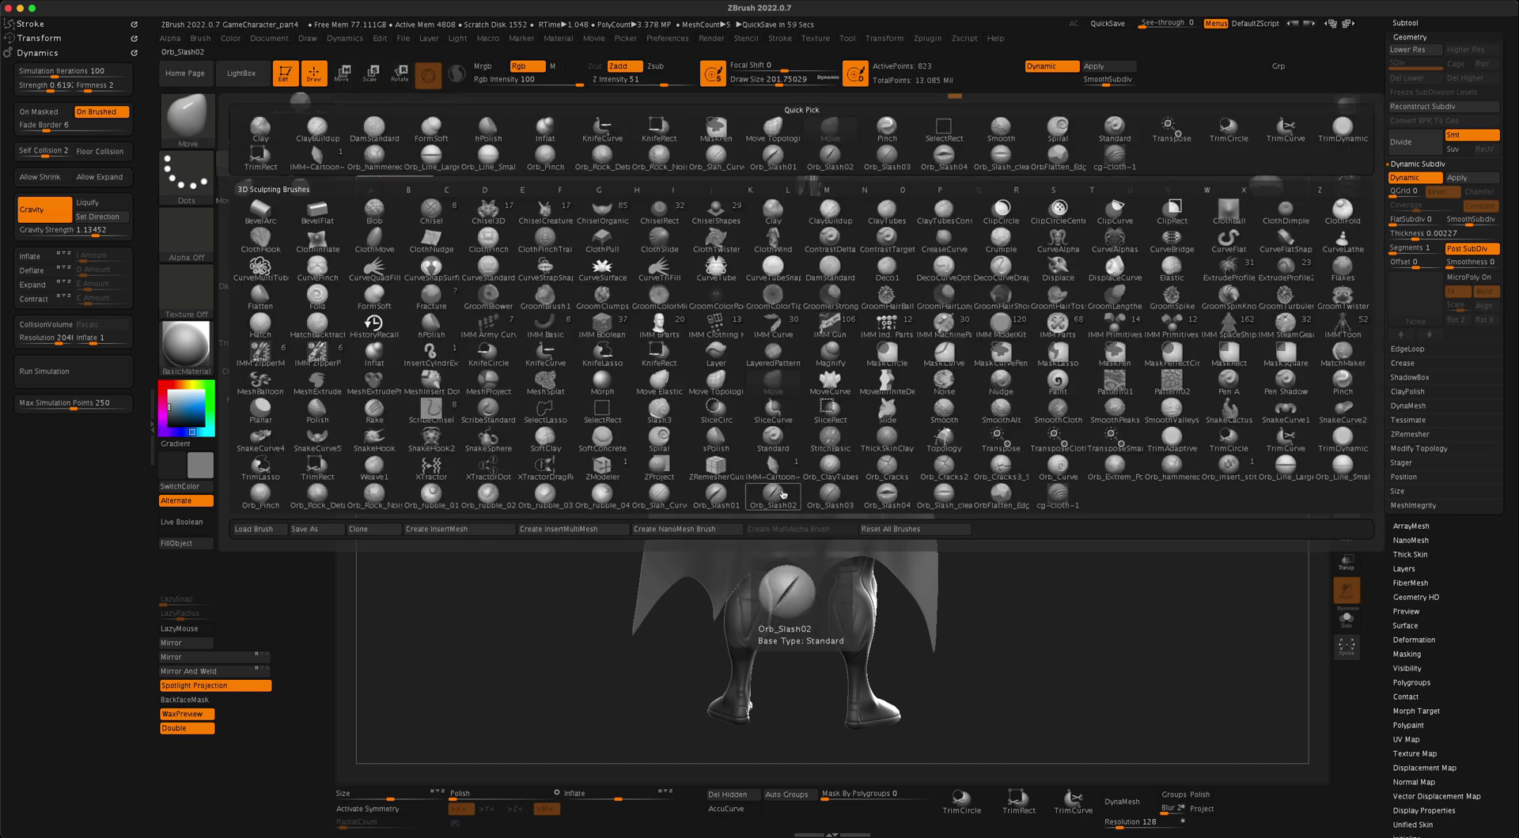
{"action": "left_click", "coordinate": [1058, 497]}
{"action": "key", "text": "s"}
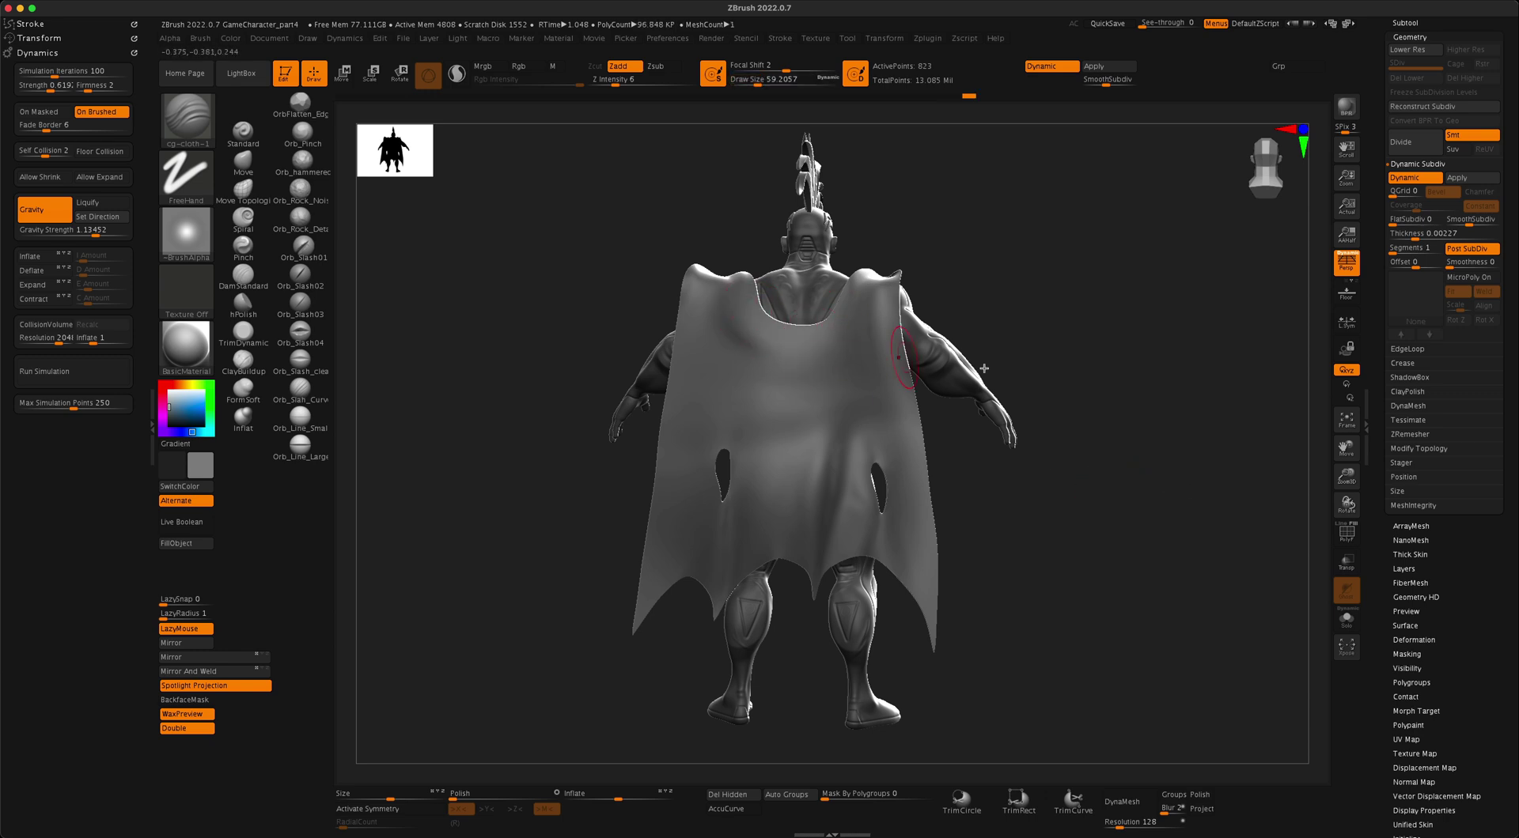
{"action": "mouse_move", "coordinate": [1122, 367]}
{"action": "left_mouse_down", "text": "alt"}
{"action": "mouse_move", "coordinate": [1156, 372]}
{"action": "mouse_move", "coordinate": [1137, 371]}
{"action": "left_mouse_up", "text": "alt"}
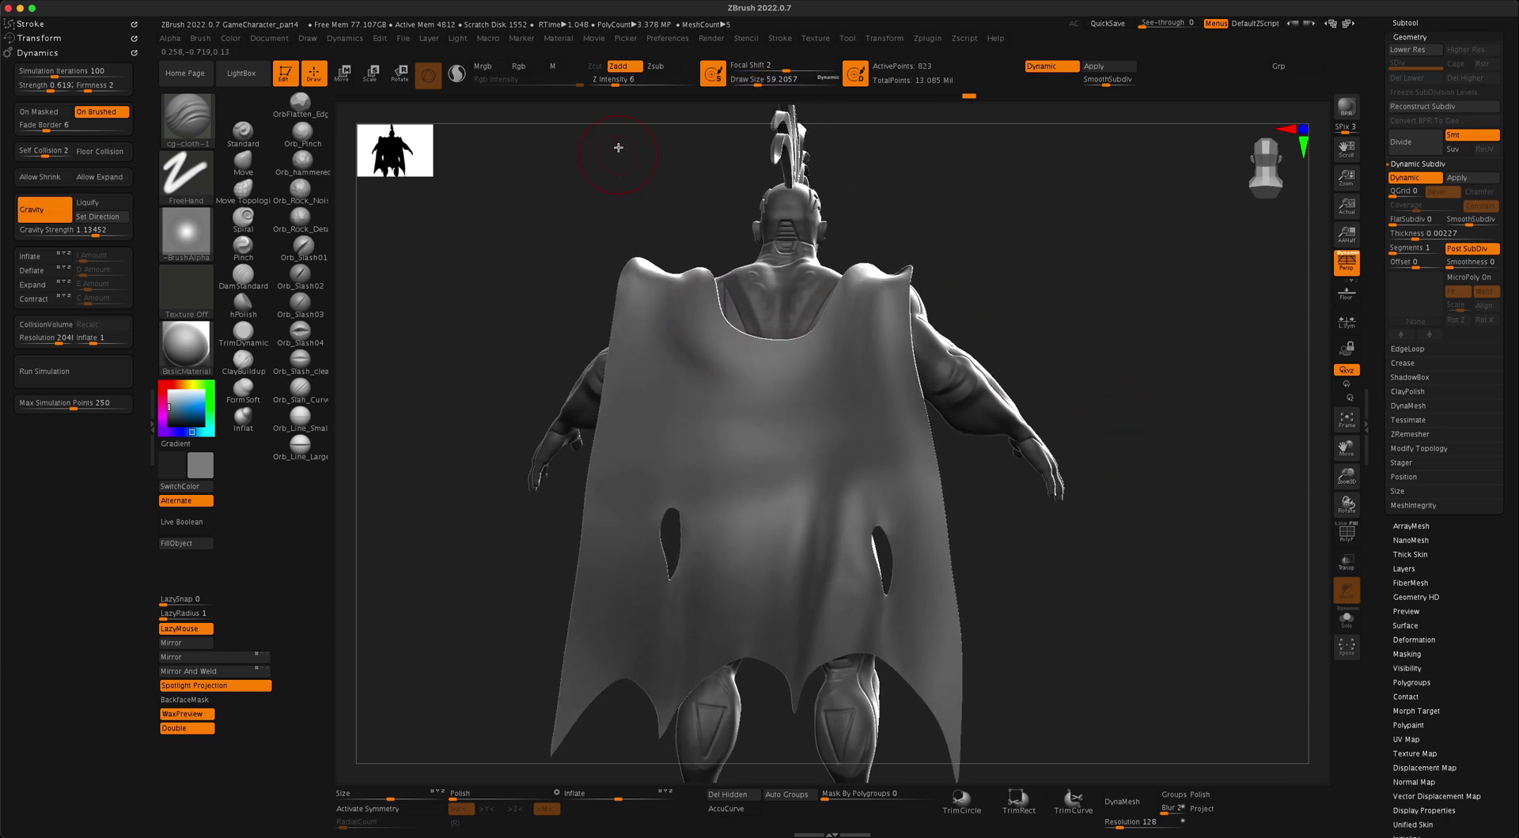
{"action": "left_click_drag", "start_coordinate": [618, 87], "coordinate": [638, 84]}
{"action": "key", "text": "s"}
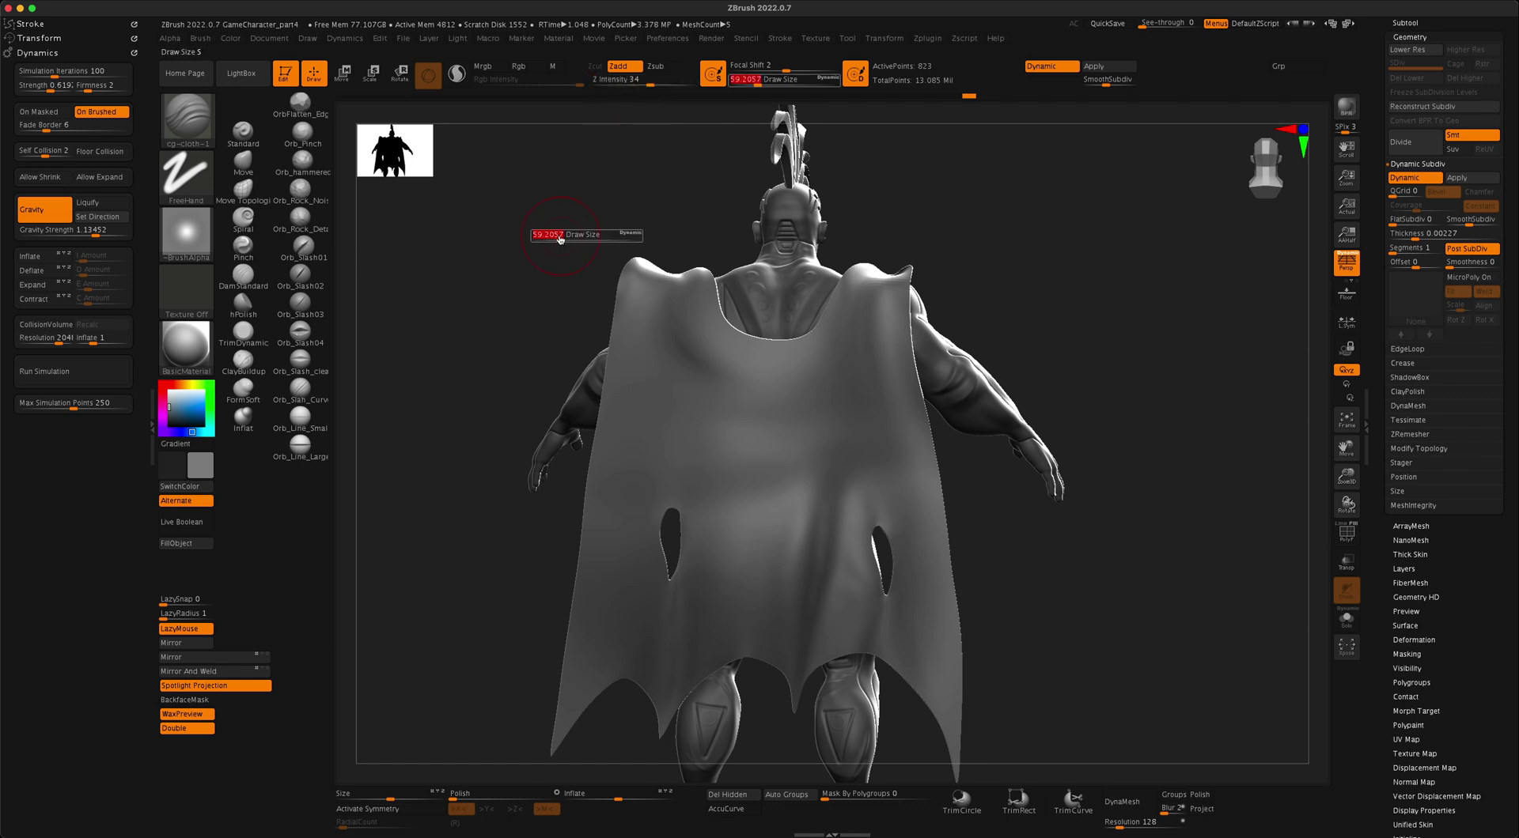
{"action": "left_click_drag", "start_coordinate": [561, 238], "coordinate": [556, 238]}
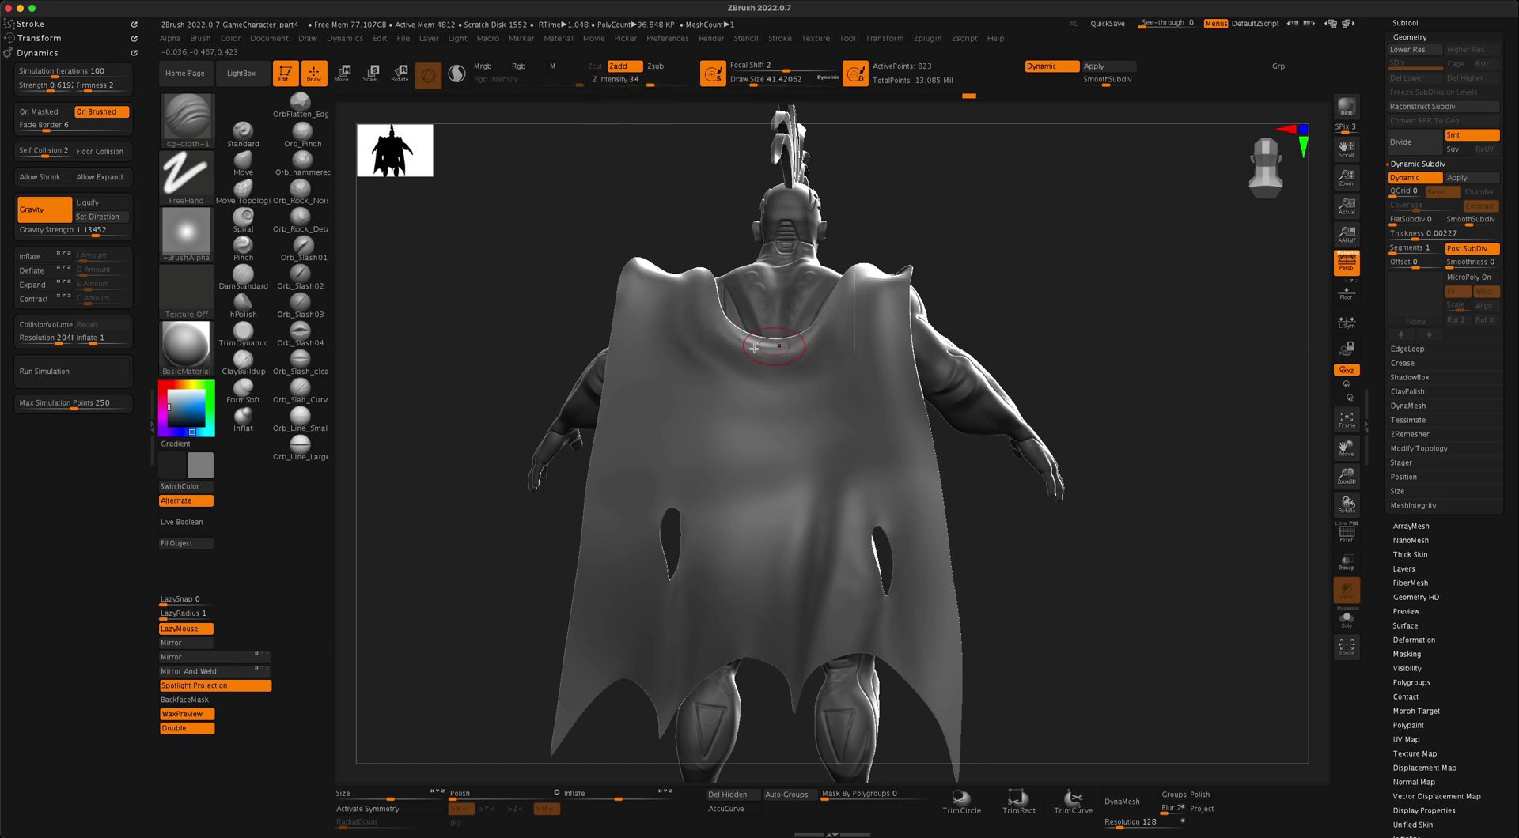
Sculpt curved drape folds beneath the cape's neckline across the upper back, undoing unsatisfactory strokes
{"action": "left_click_drag", "start_coordinate": [687, 316], "coordinate": [857, 318]}
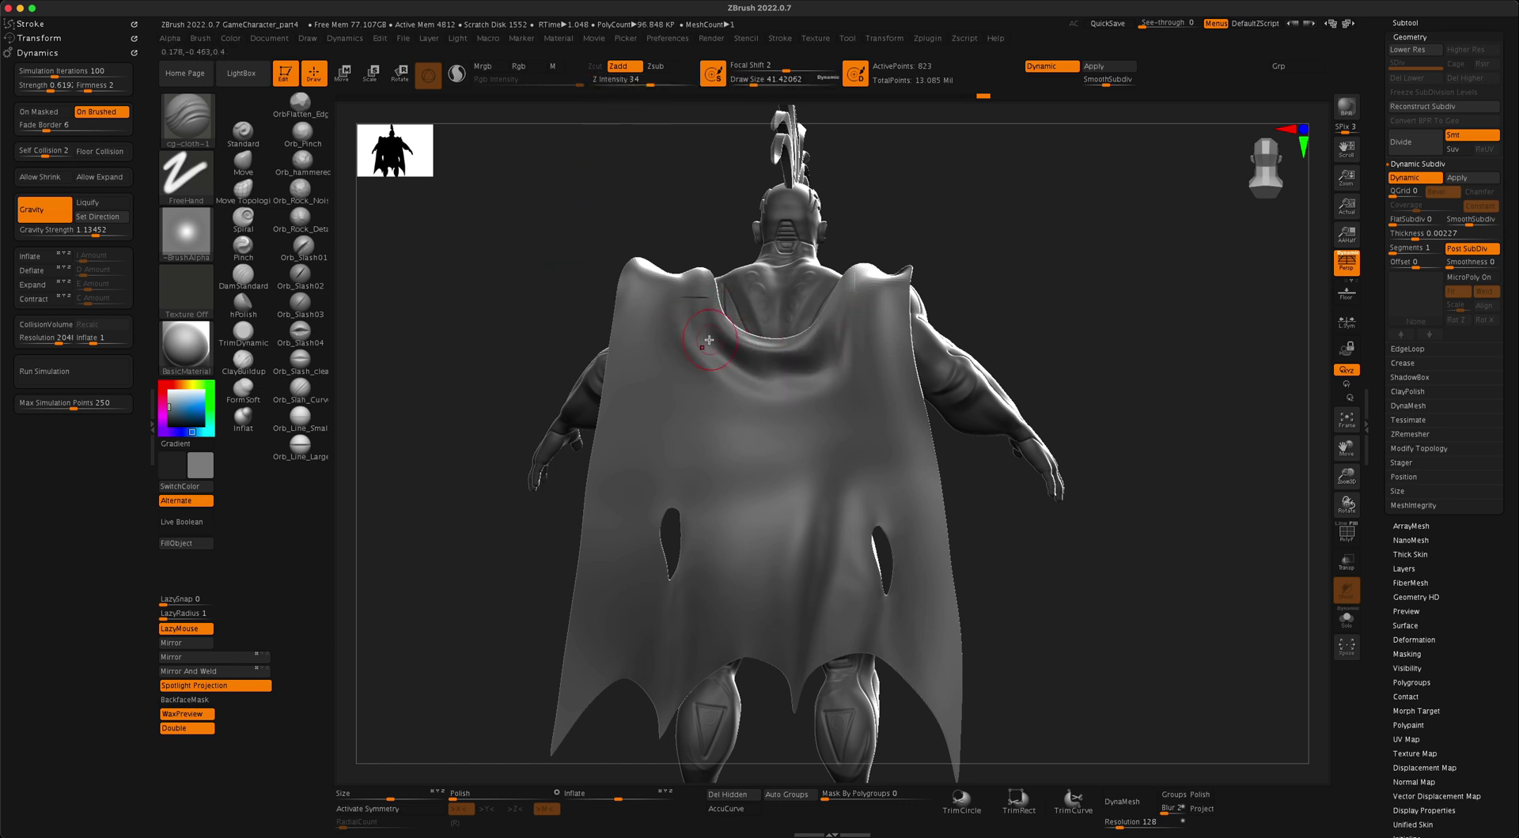
{"action": "key", "text": "ctrl+z"}
{"action": "mouse_move", "coordinate": [683, 311]}
{"action": "left_mouse_down"}
{"action": "mouse_move", "coordinate": [746, 369]}
{"action": "mouse_move", "coordinate": [832, 327]}
{"action": "left_mouse_up"}
{"action": "key", "text": "ctrl+z"}
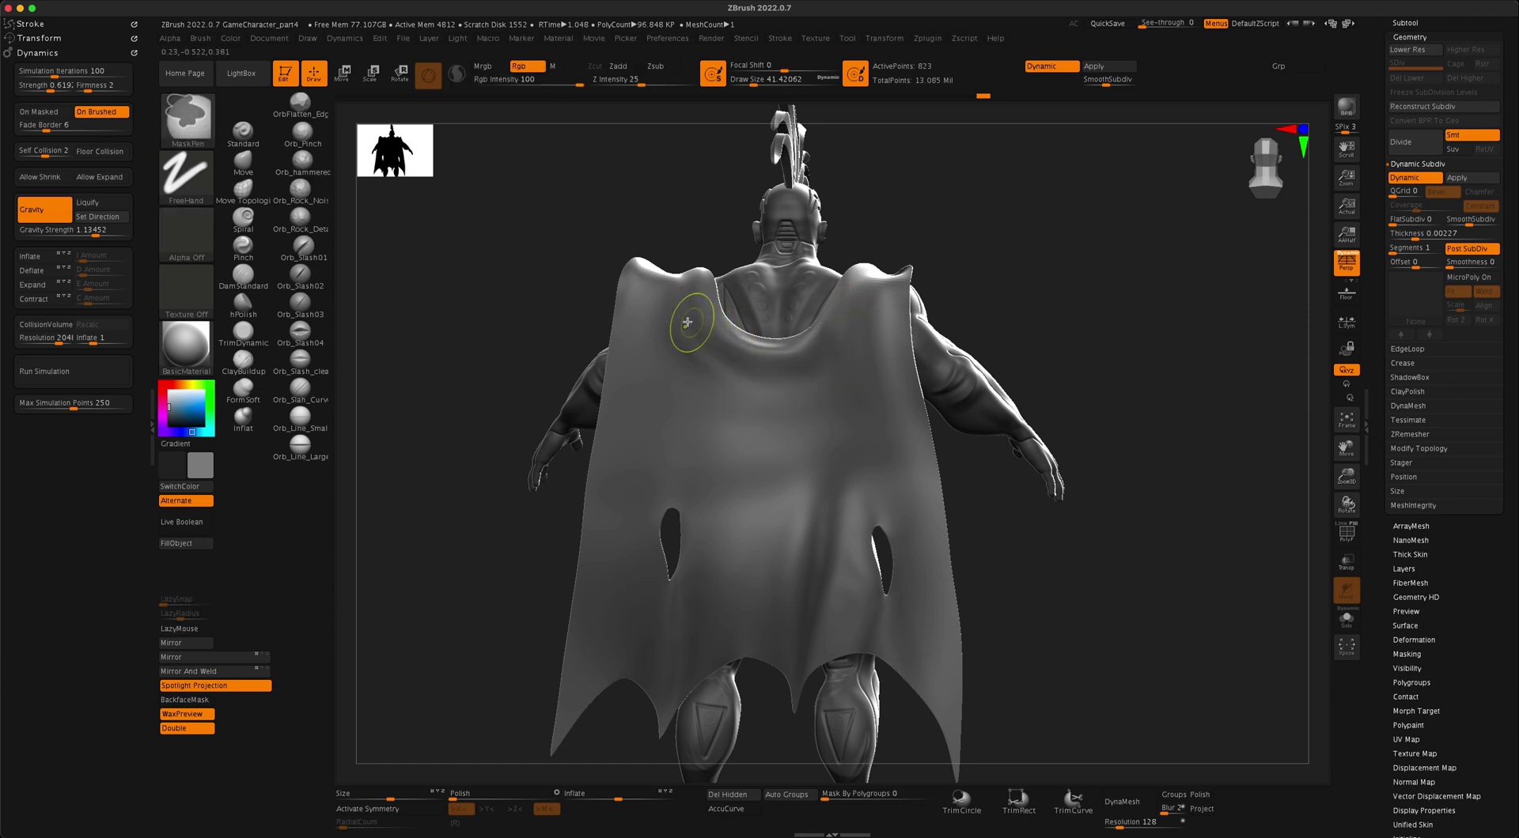
{"action": "mouse_move", "coordinate": [686, 321]}
{"action": "left_mouse_down"}
{"action": "mouse_move", "coordinate": [712, 358]}
{"action": "mouse_move", "coordinate": [844, 321]}
{"action": "left_mouse_up"}
{"action": "left_click_drag", "start_coordinate": [1085, 367], "coordinate": [972, 367]}
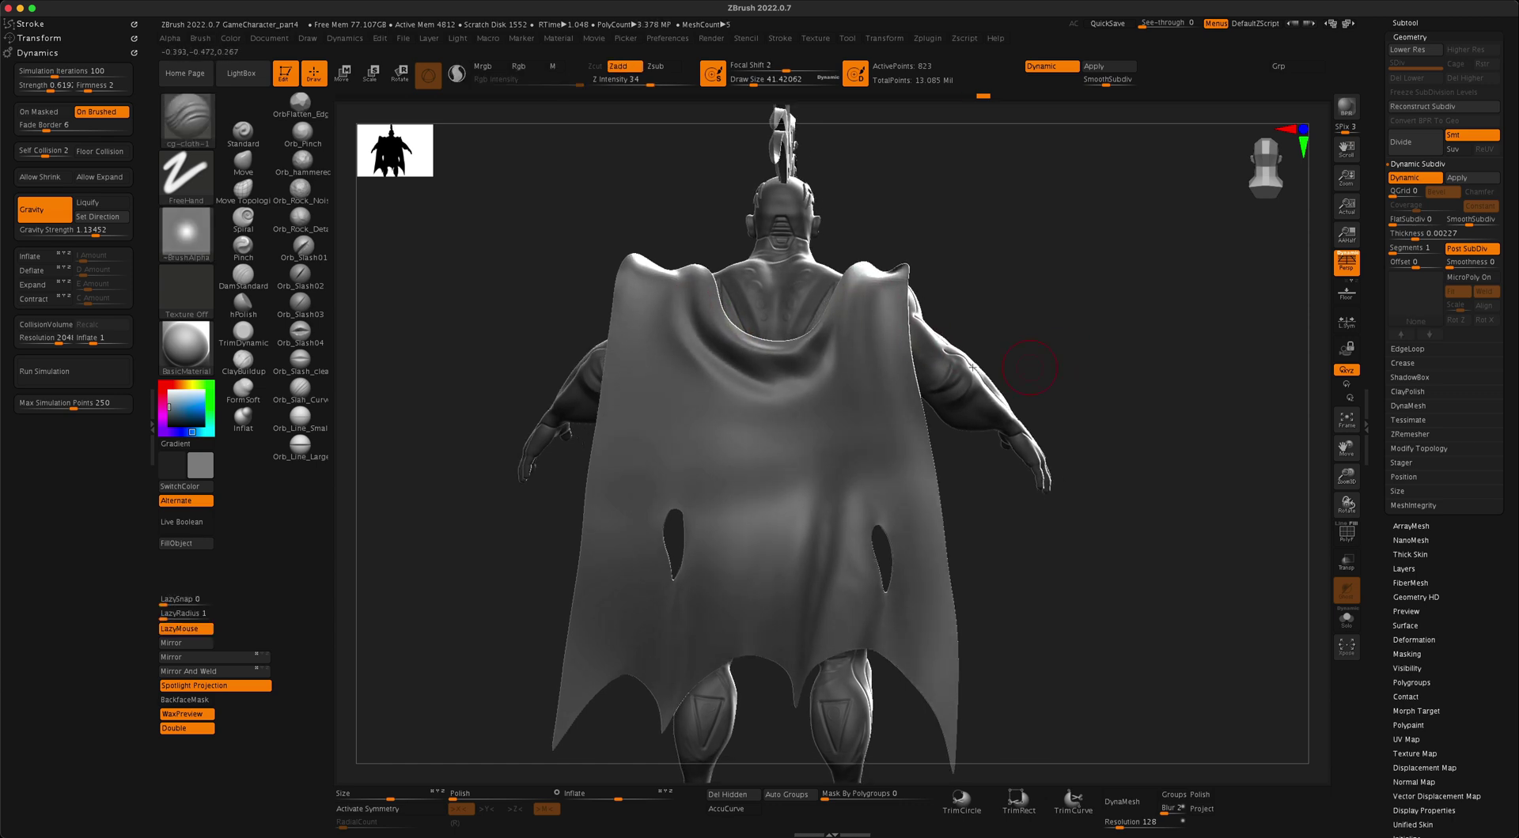
Sculpt diagonal folds falling from the right shoulder across the cape's back, undoing unwanted strokes
{"action": "mouse_move", "coordinate": [870, 325]}
{"action": "left_mouse_down"}
{"action": "mouse_move", "coordinate": [735, 418]}
{"action": "mouse_move", "coordinate": [701, 420]}
{"action": "left_mouse_up"}
{"action": "key", "text": "ctrl+z"}
{"action": "mouse_move", "coordinate": [849, 341]}
{"action": "left_mouse_down"}
{"action": "mouse_move", "coordinate": [678, 420]}
{"action": "mouse_move", "coordinate": [591, 645]}
{"action": "left_mouse_up"}
{"action": "key", "text": "ctrl+z"}
Sculpt a long fold down the cape's left side with the cloth brush at a draw size of about 87
{"action": "key", "text": "s"}
{"action": "left_click", "coordinate": [492, 551]}
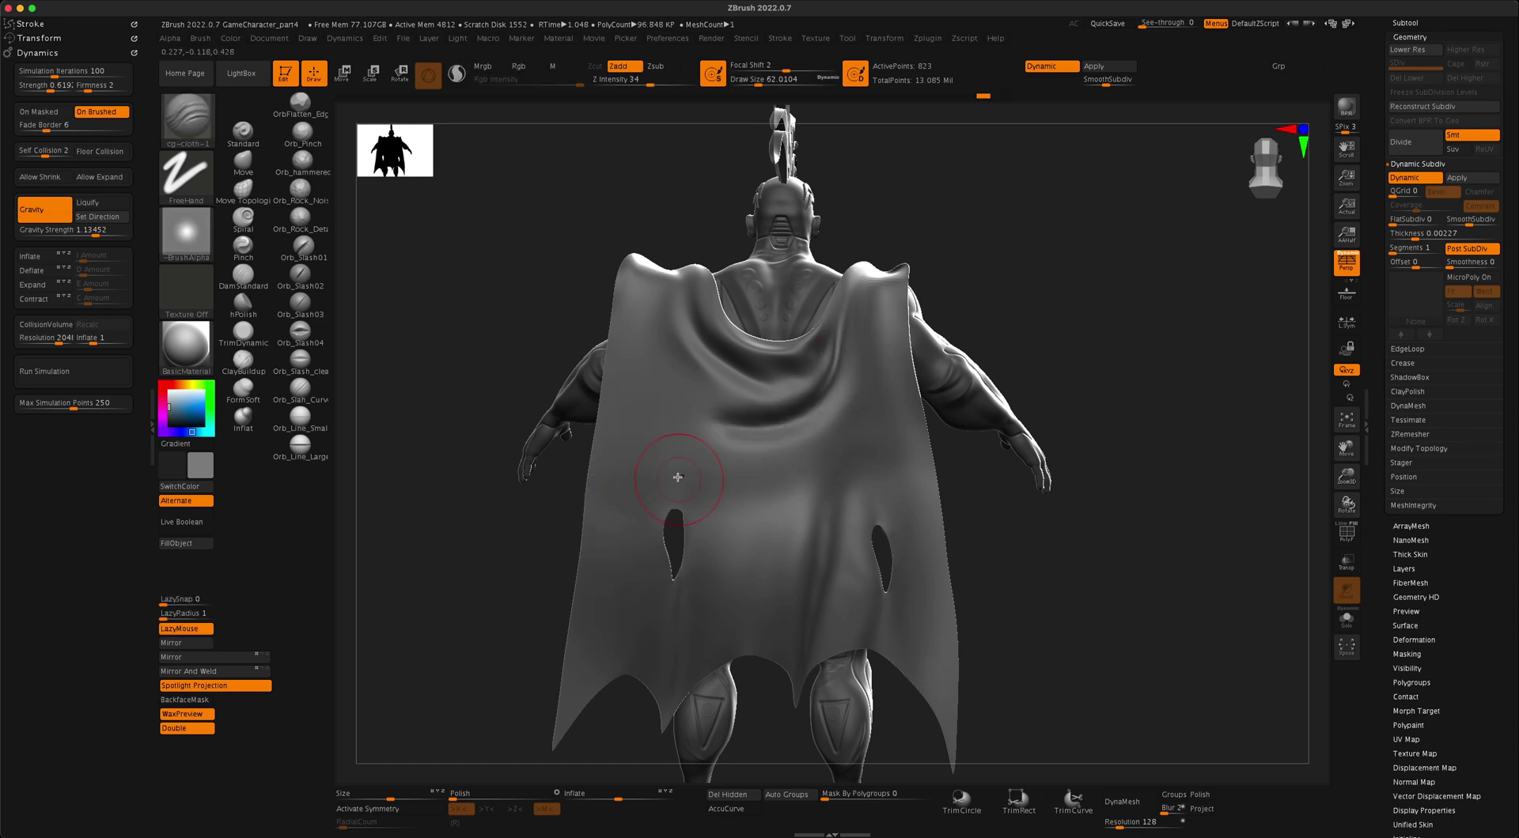
{"action": "mouse_move", "coordinate": [630, 411]}
{"action": "left_mouse_down"}
{"action": "mouse_move", "coordinate": [582, 679]}
{"action": "mouse_move", "coordinate": [568, 679]}
{"action": "left_mouse_up"}
{"action": "key", "text": "ctrl+z"}
{"action": "key", "text": "s"}
{"action": "left_click", "coordinate": [488, 564]}
{"action": "left_click_drag", "start_coordinate": [454, 625], "coordinate": [477, 623]}
{"action": "left_click_drag", "start_coordinate": [617, 422], "coordinate": [530, 786]}
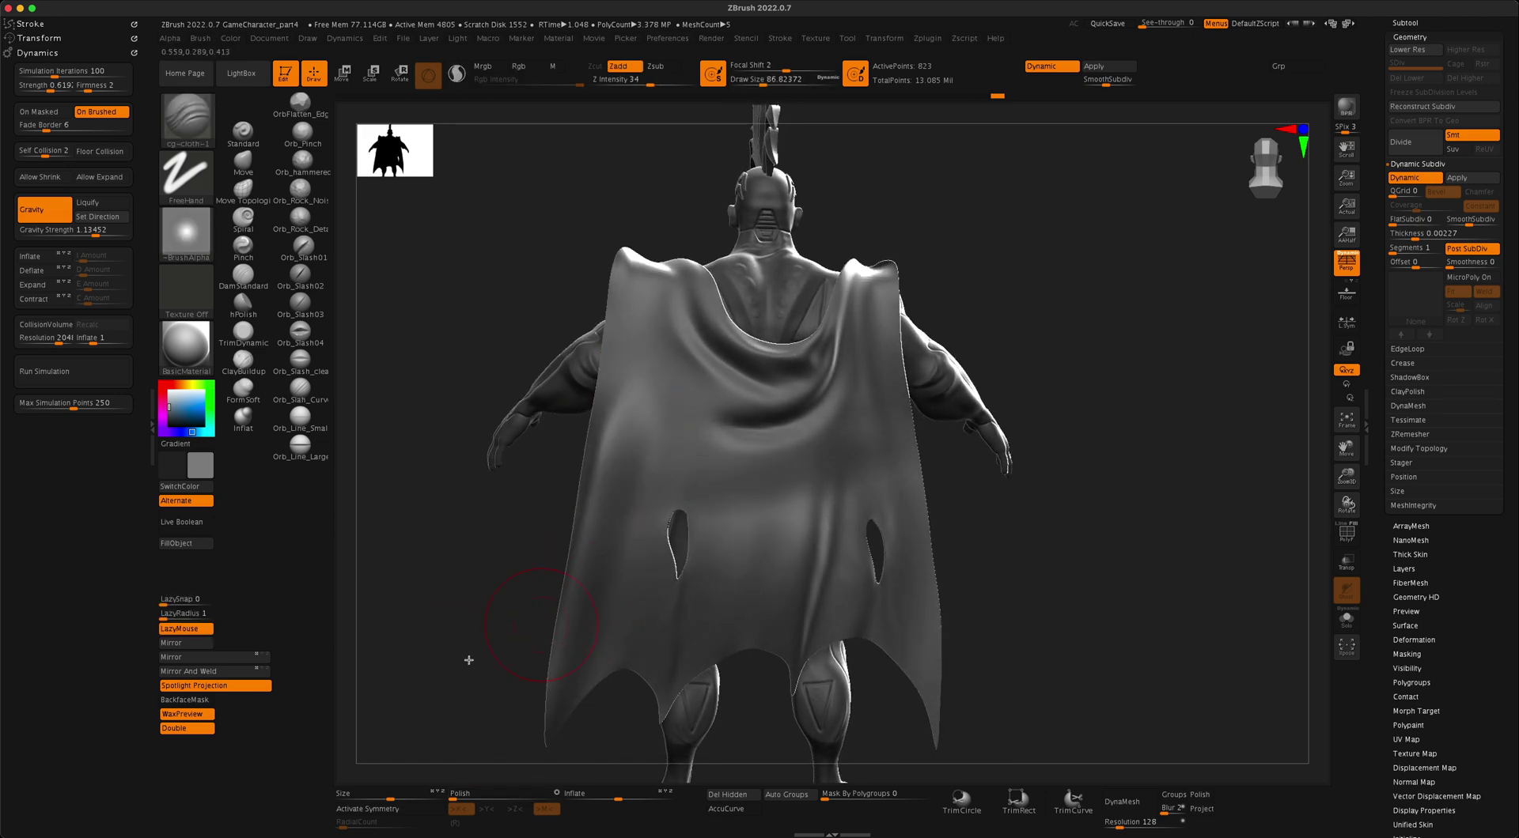
Sculpt broad folds running down to the hem at the cape's lower left, right of centre and along its right edge
{"action": "left_click_drag", "start_coordinate": [469, 660], "coordinate": [445, 620], "text": "alt"}
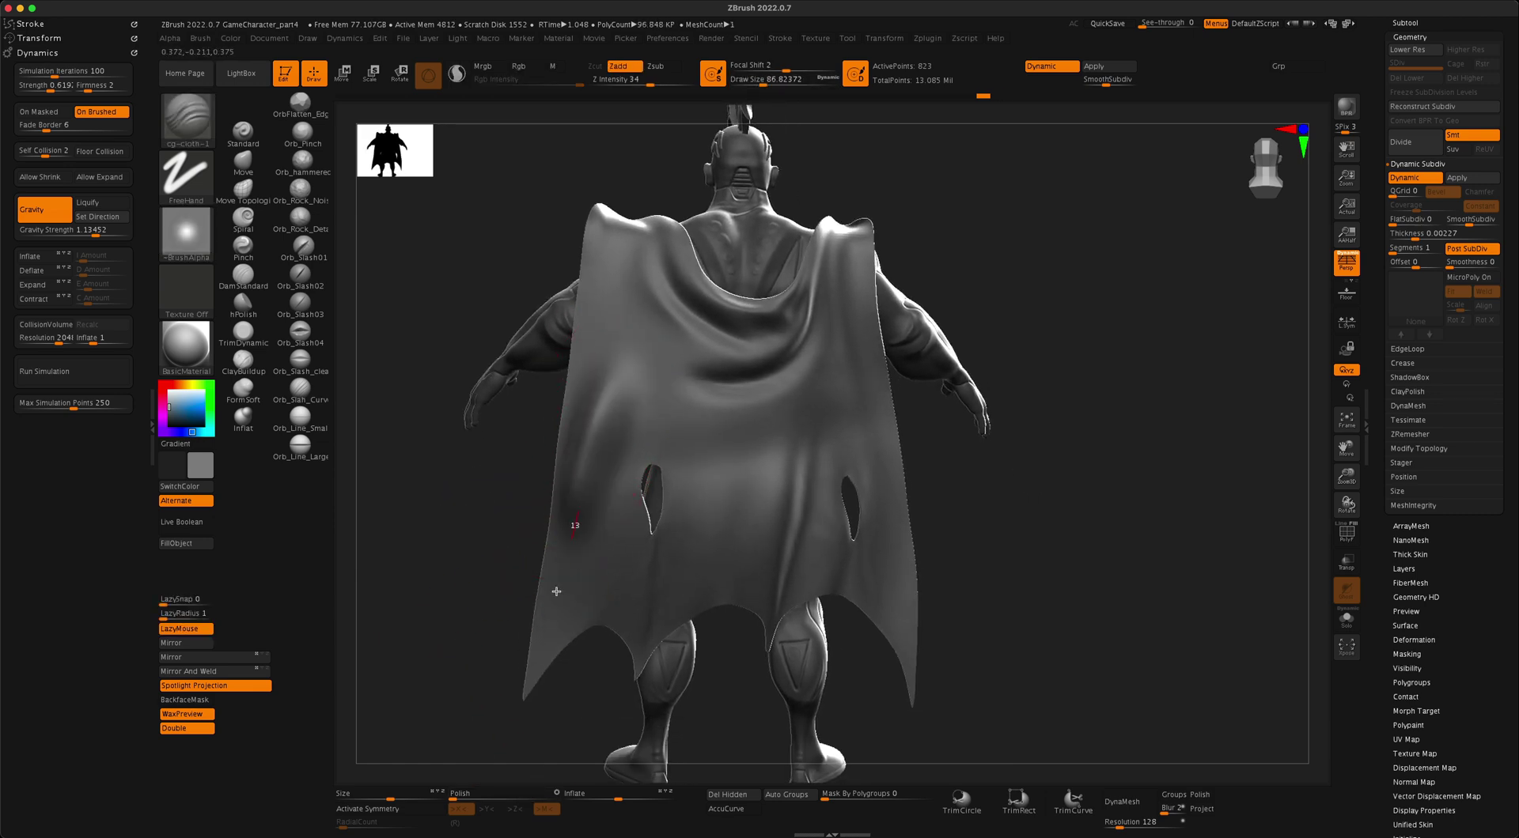
{"action": "left_click_drag", "start_coordinate": [556, 591], "coordinate": [528, 701]}
{"action": "left_click_drag", "start_coordinate": [685, 547], "coordinate": [632, 714]}
{"action": "left_click_drag", "start_coordinate": [794, 463], "coordinate": [786, 658]}
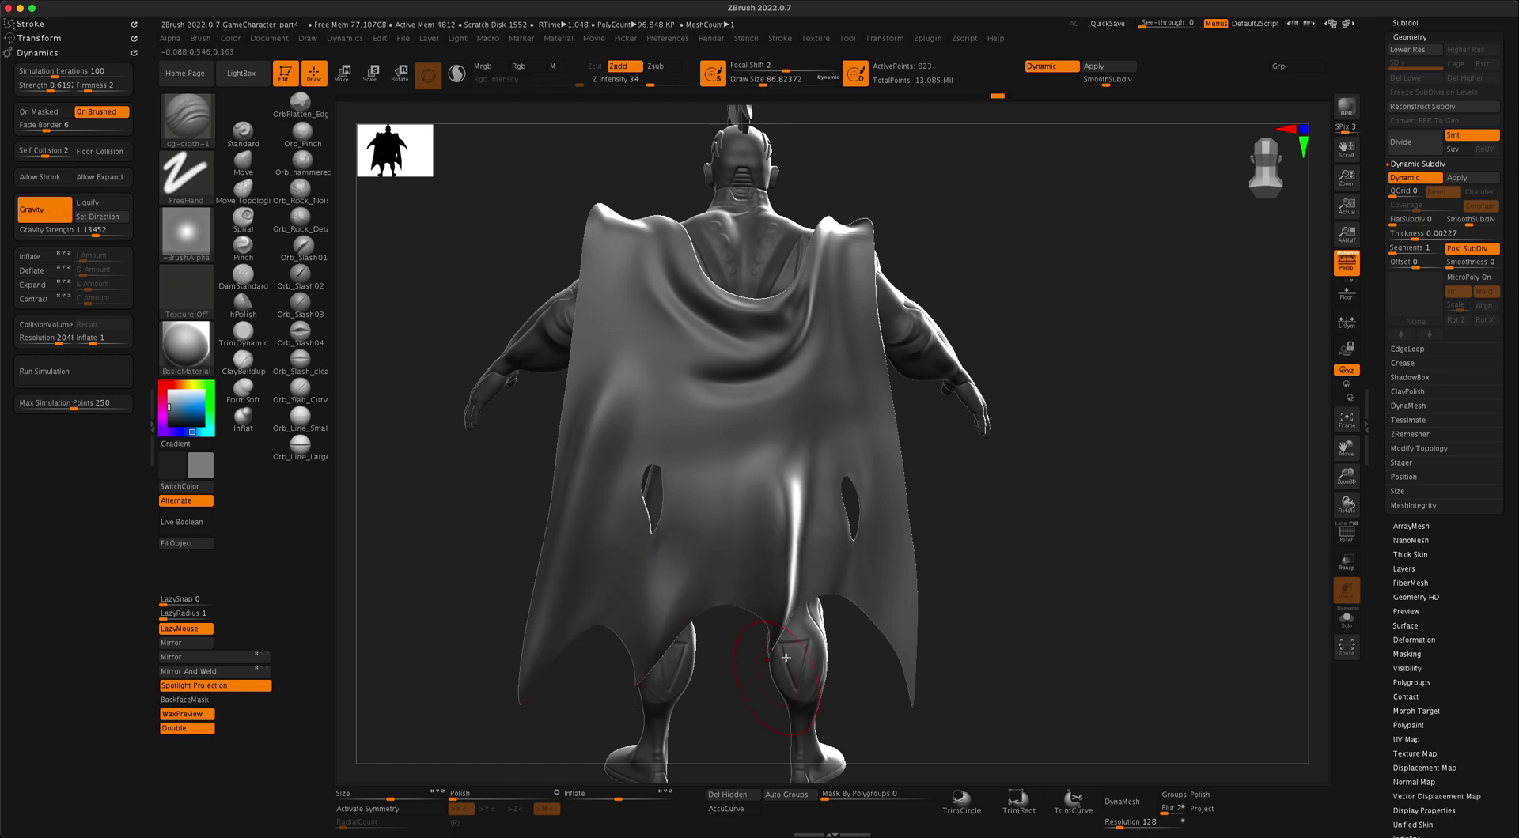
{"action": "left_click_drag", "start_coordinate": [882, 570], "coordinate": [916, 523]}
{"action": "left_click_drag", "start_coordinate": [876, 390], "coordinate": [881, 555]}
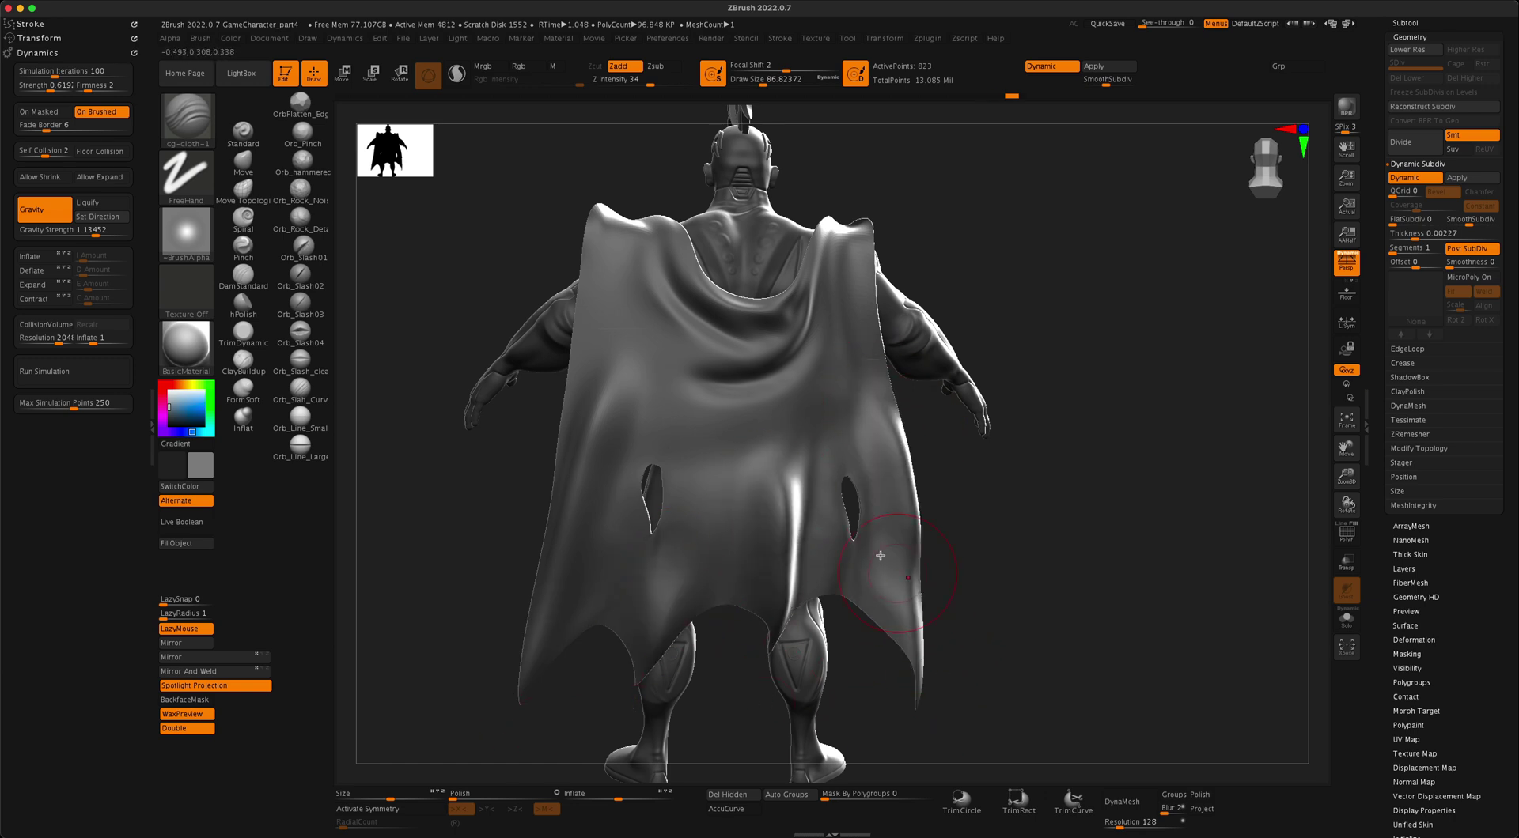
Sculpt finer diagonal folds between the two tears toward the hem with a draw size of about 51
{"action": "left_click_drag", "start_coordinate": [703, 539], "coordinate": [679, 620]}
{"action": "key", "text": "ctrl+z"}
{"action": "key", "text": "s"}
{"action": "left_click_drag", "start_coordinate": [1038, 502], "coordinate": [1027, 502]}
{"action": "key", "text": "s"}
{"action": "left_click", "coordinate": [1031, 519]}
{"action": "left_click_drag", "start_coordinate": [787, 440], "coordinate": [728, 543]}
{"action": "key", "text": "ctrl+z"}
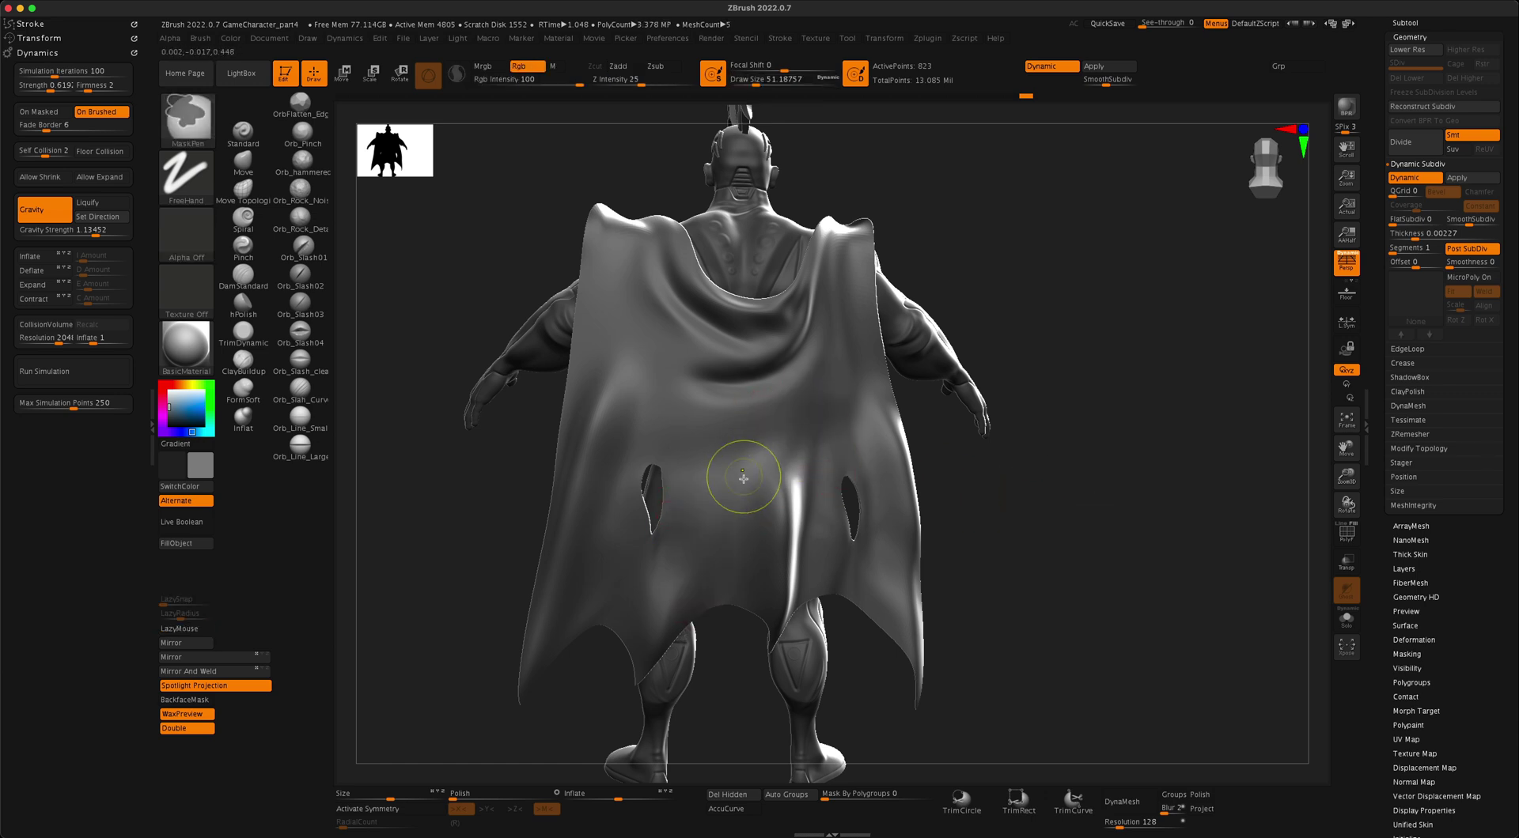
{"action": "left_click_drag", "start_coordinate": [775, 449], "coordinate": [699, 638]}
{"action": "left_click_drag", "start_coordinate": [705, 495], "coordinate": [602, 686]}
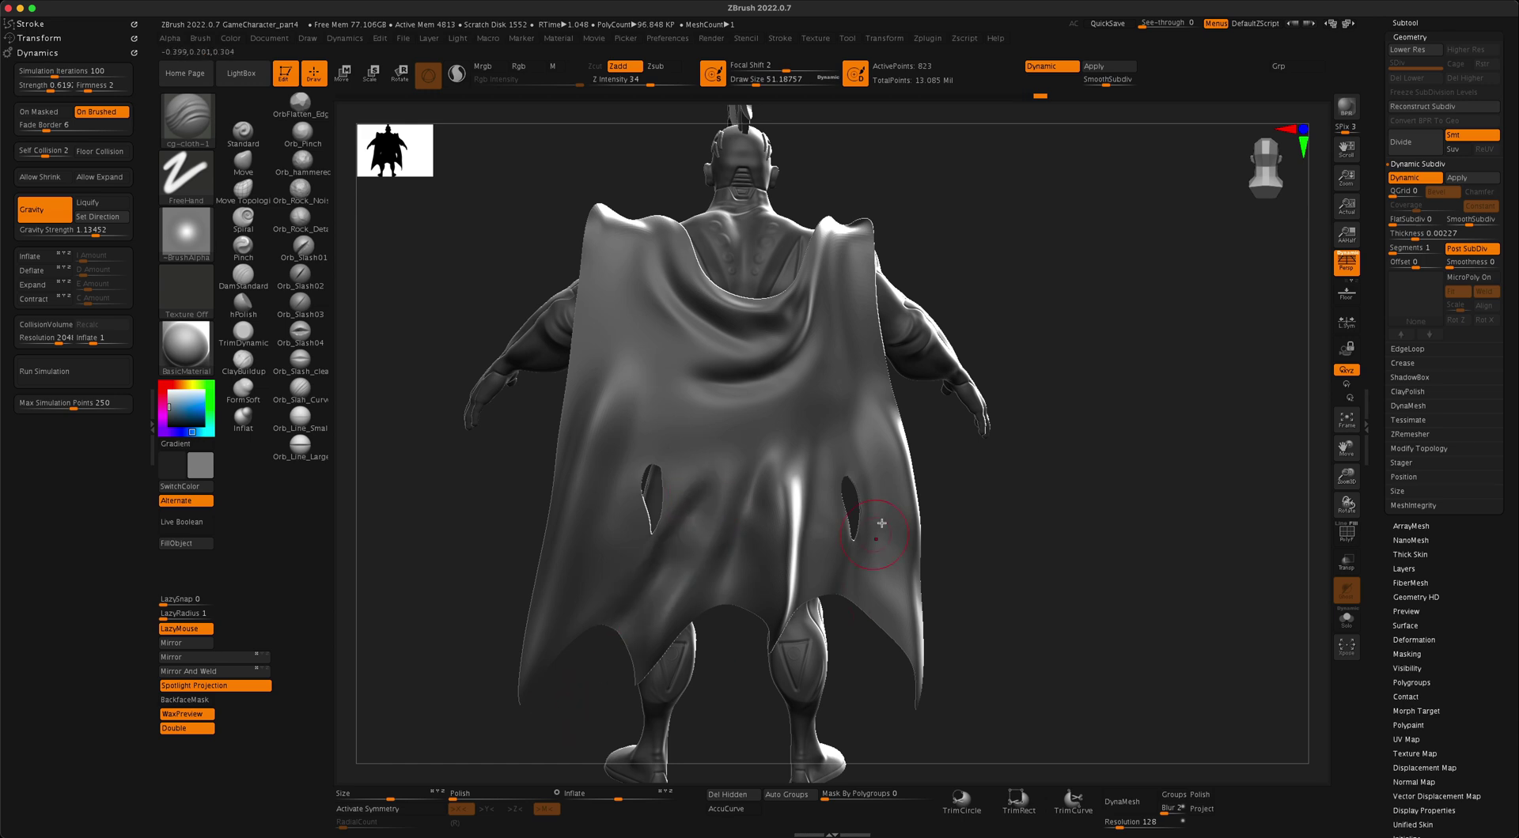
Add cloth folds down the cape's lower right corner and from the right shoulder toward the middle of the back
{"action": "left_click_drag", "start_coordinate": [882, 523], "coordinate": [922, 691]}
{"action": "mouse_move", "coordinate": [1066, 613]}
{"action": "left_mouse_down"}
{"action": "mouse_move", "coordinate": [1045, 619]}
{"action": "mouse_move", "coordinate": [1036, 558]}
{"action": "left_mouse_up"}
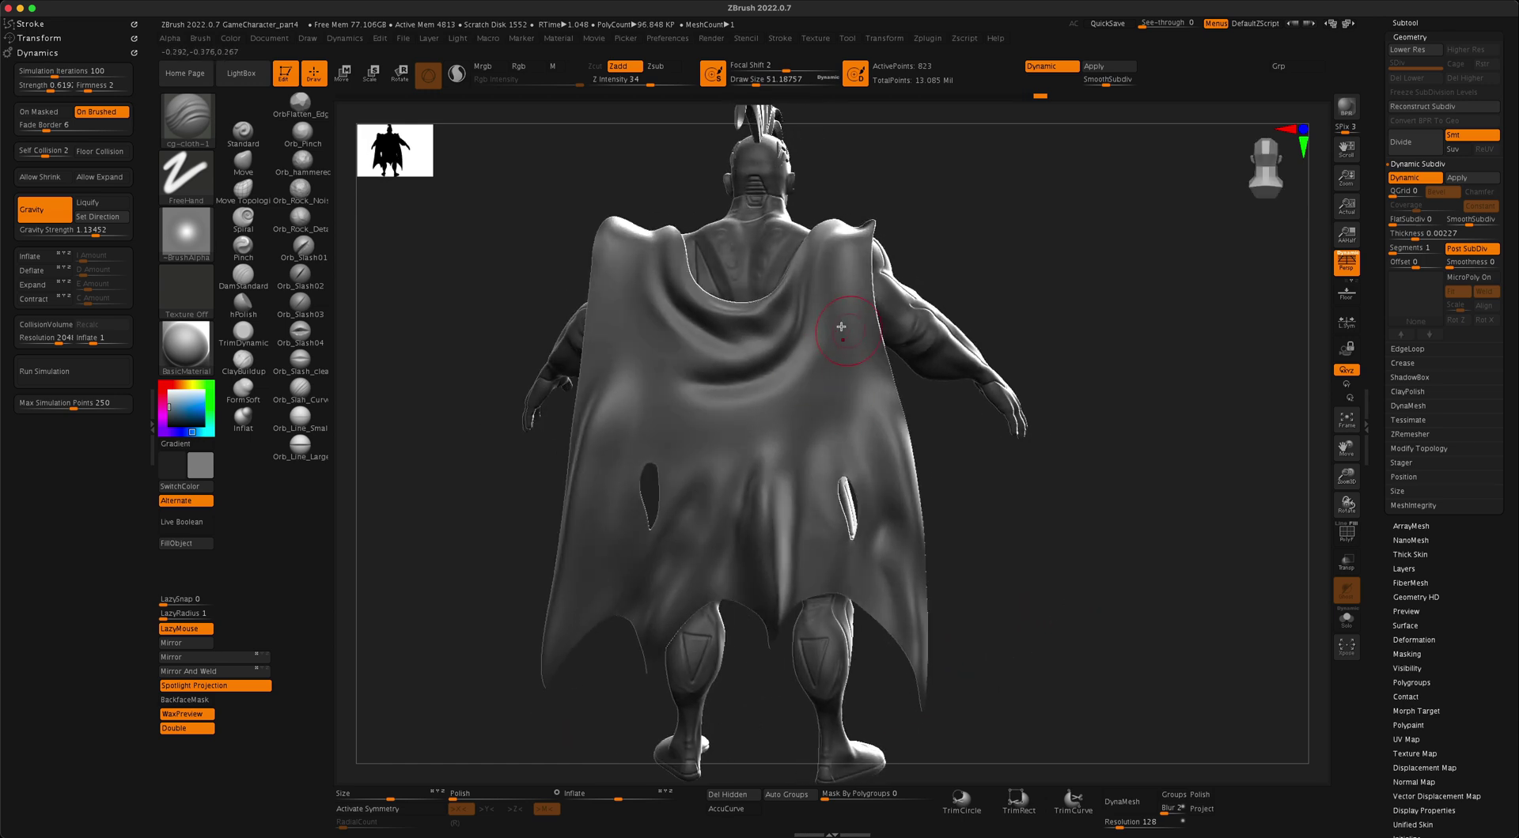
{"action": "mouse_move", "coordinate": [841, 327]}
{"action": "left_mouse_down"}
{"action": "mouse_move", "coordinate": [763, 428]}
{"action": "mouse_move", "coordinate": [824, 376]}
{"action": "mouse_move", "coordinate": [755, 423]}
{"action": "left_mouse_up"}
{"action": "key", "text": "ctrl+z"}
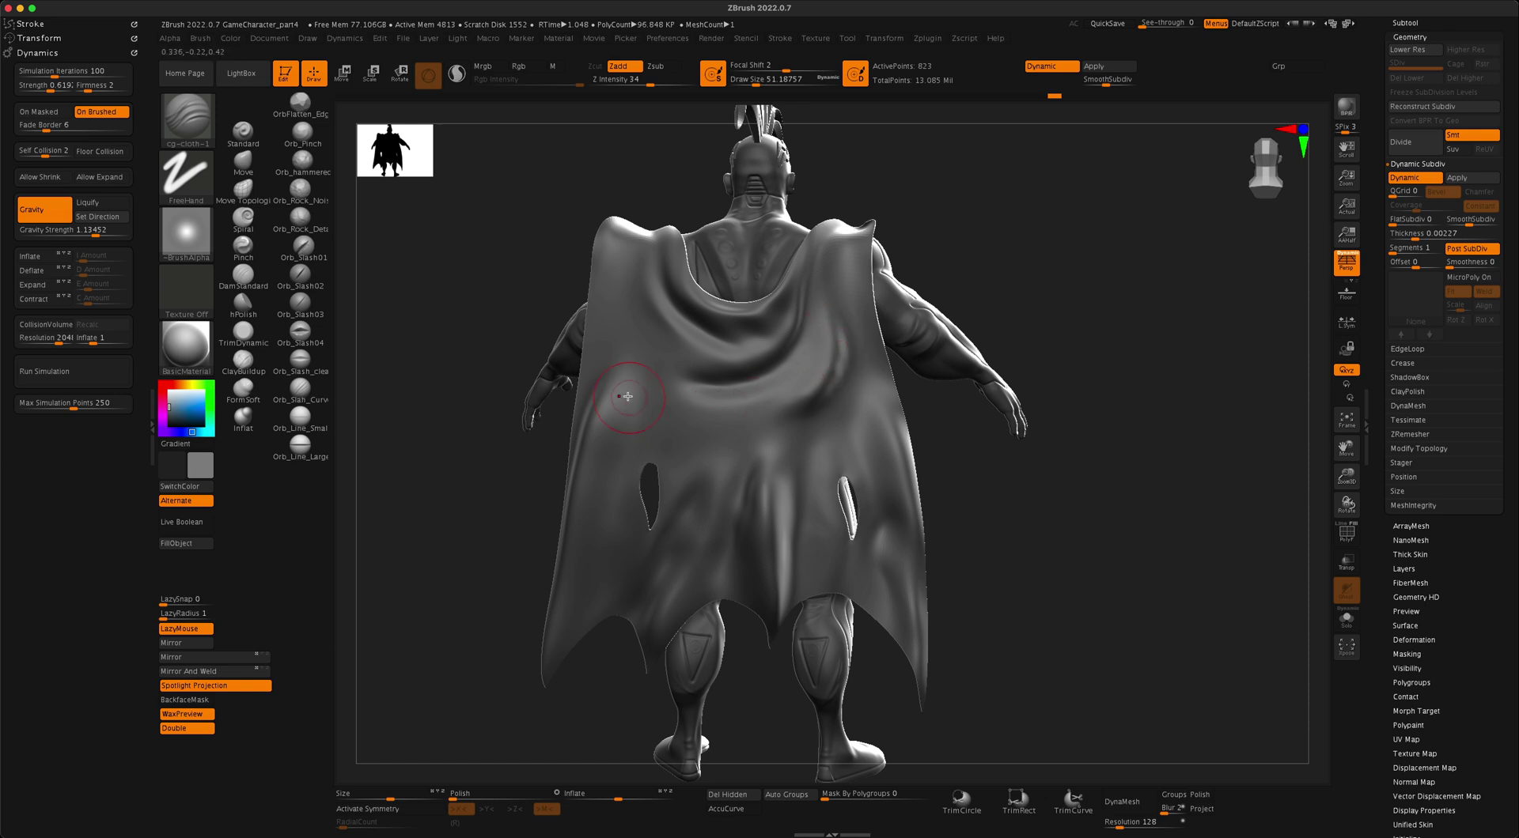
{"action": "left_click_drag", "start_coordinate": [507, 269], "coordinate": [573, 271]}
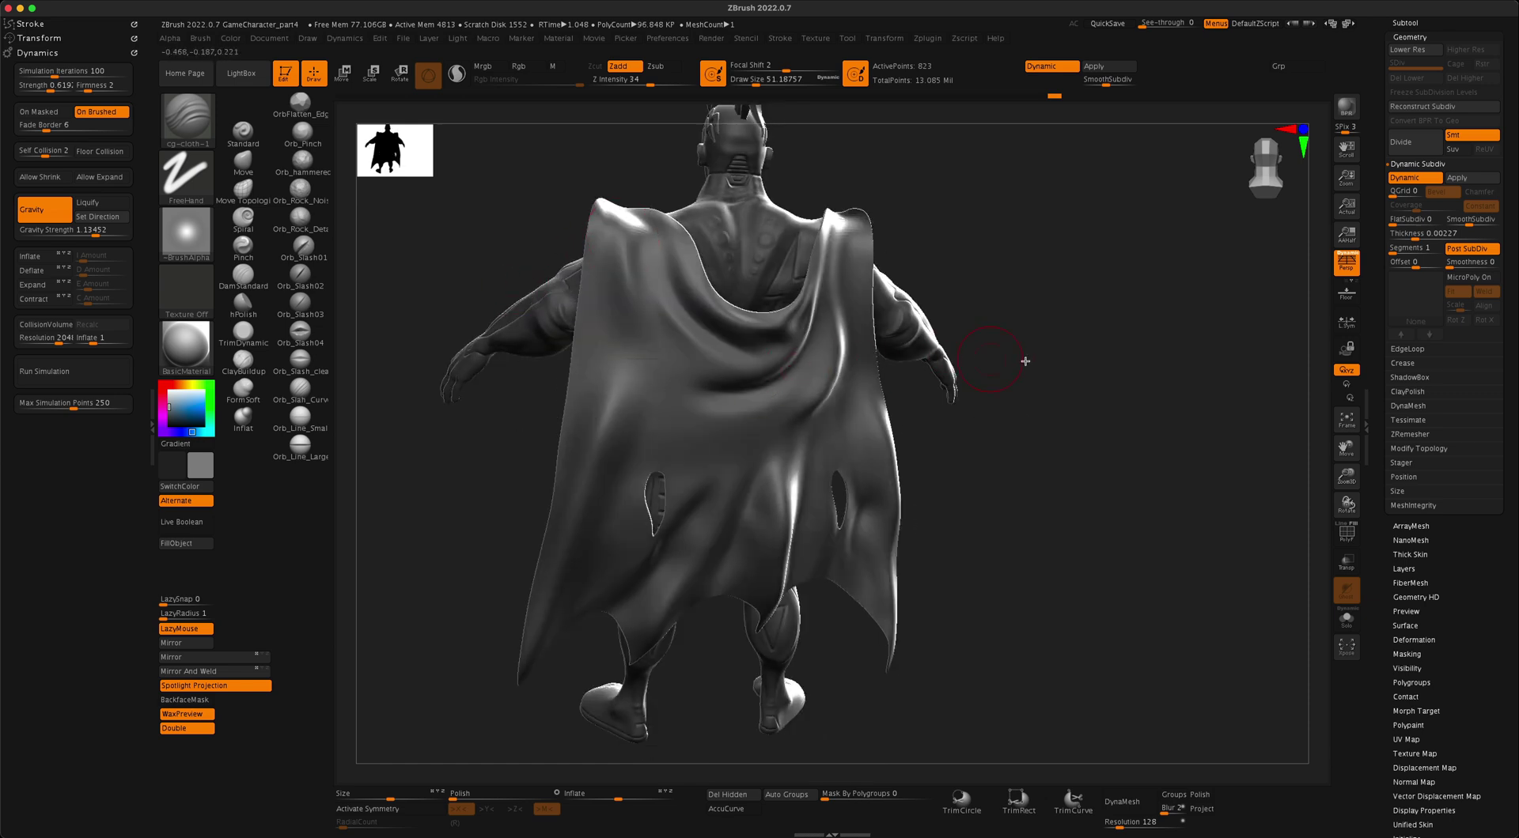
{"action": "left_click_drag", "start_coordinate": [1023, 356], "coordinate": [949, 295]}
{"action": "mouse_move", "coordinate": [915, 431]}
{"action": "left_mouse_down"}
{"action": "mouse_move", "coordinate": [695, 441]}
{"action": "mouse_move", "coordinate": [587, 497]}
{"action": "mouse_move", "coordinate": [497, 508]}
{"action": "left_mouse_up"}
Sculpt folds along the cape's lower left edge with a draw size of about 44, undoing unwanted strokes
{"action": "key", "text": "s"}
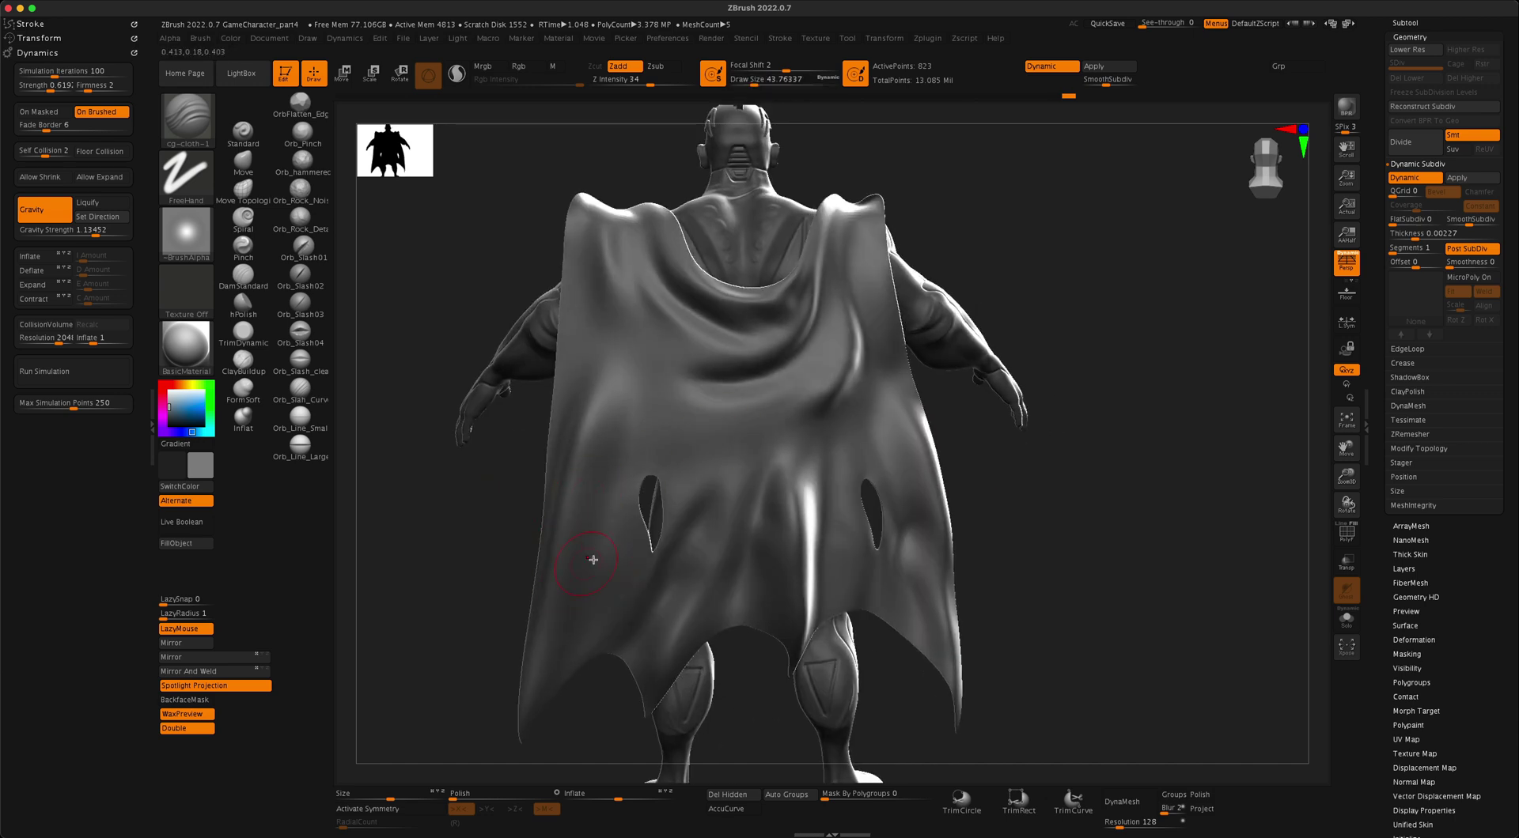
{"action": "left_click_drag", "start_coordinate": [595, 537], "coordinate": [526, 735]}
{"action": "key", "text": "ctrl+z"}
{"action": "left_click_drag", "start_coordinate": [607, 569], "coordinate": [528, 738]}
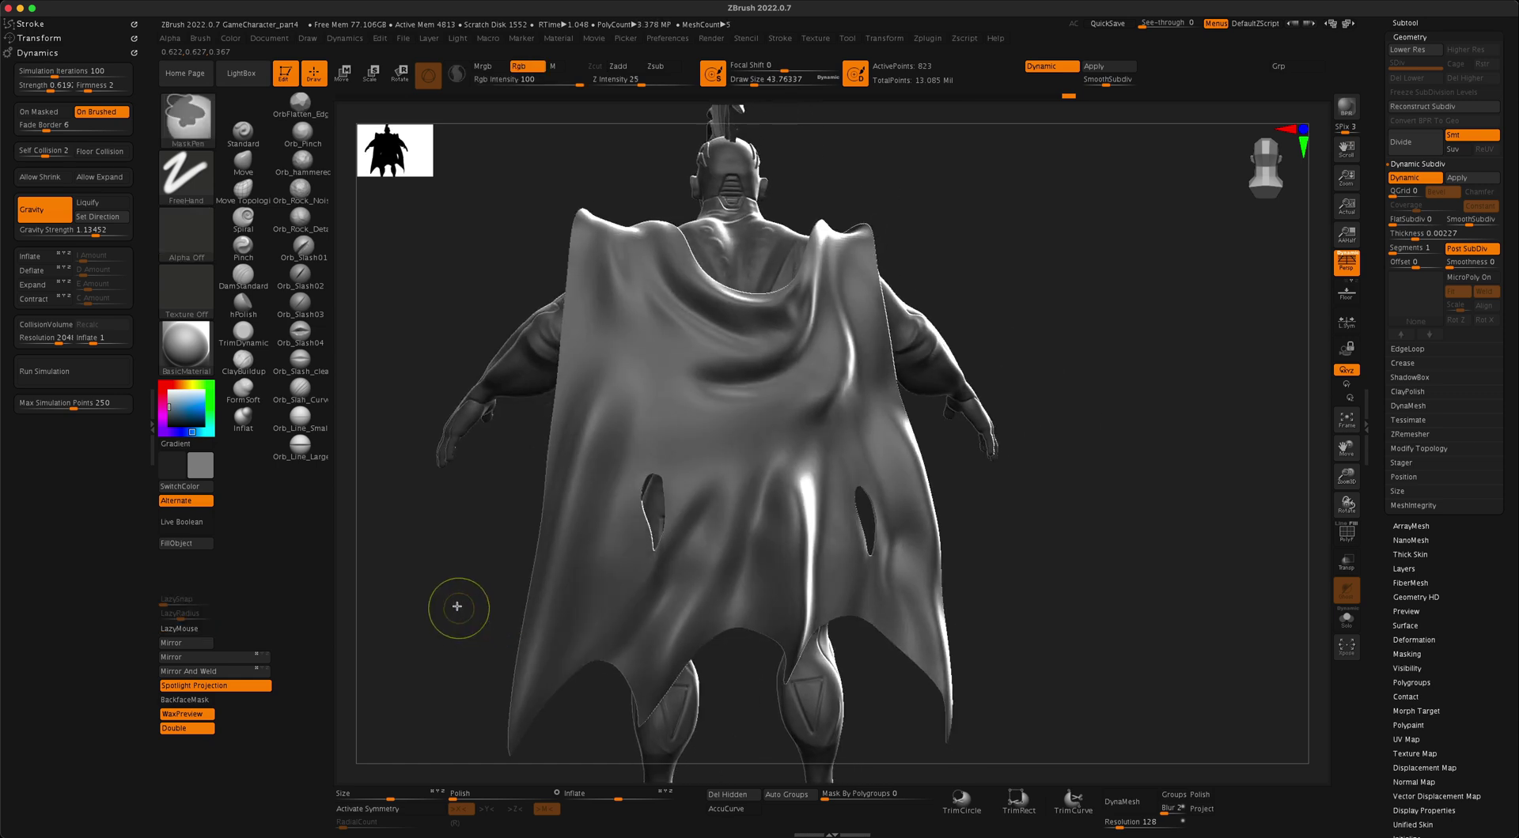
{"action": "left_click_drag", "start_coordinate": [455, 605], "coordinate": [485, 600]}
{"action": "left_click_drag", "start_coordinate": [541, 680], "coordinate": [520, 733]}
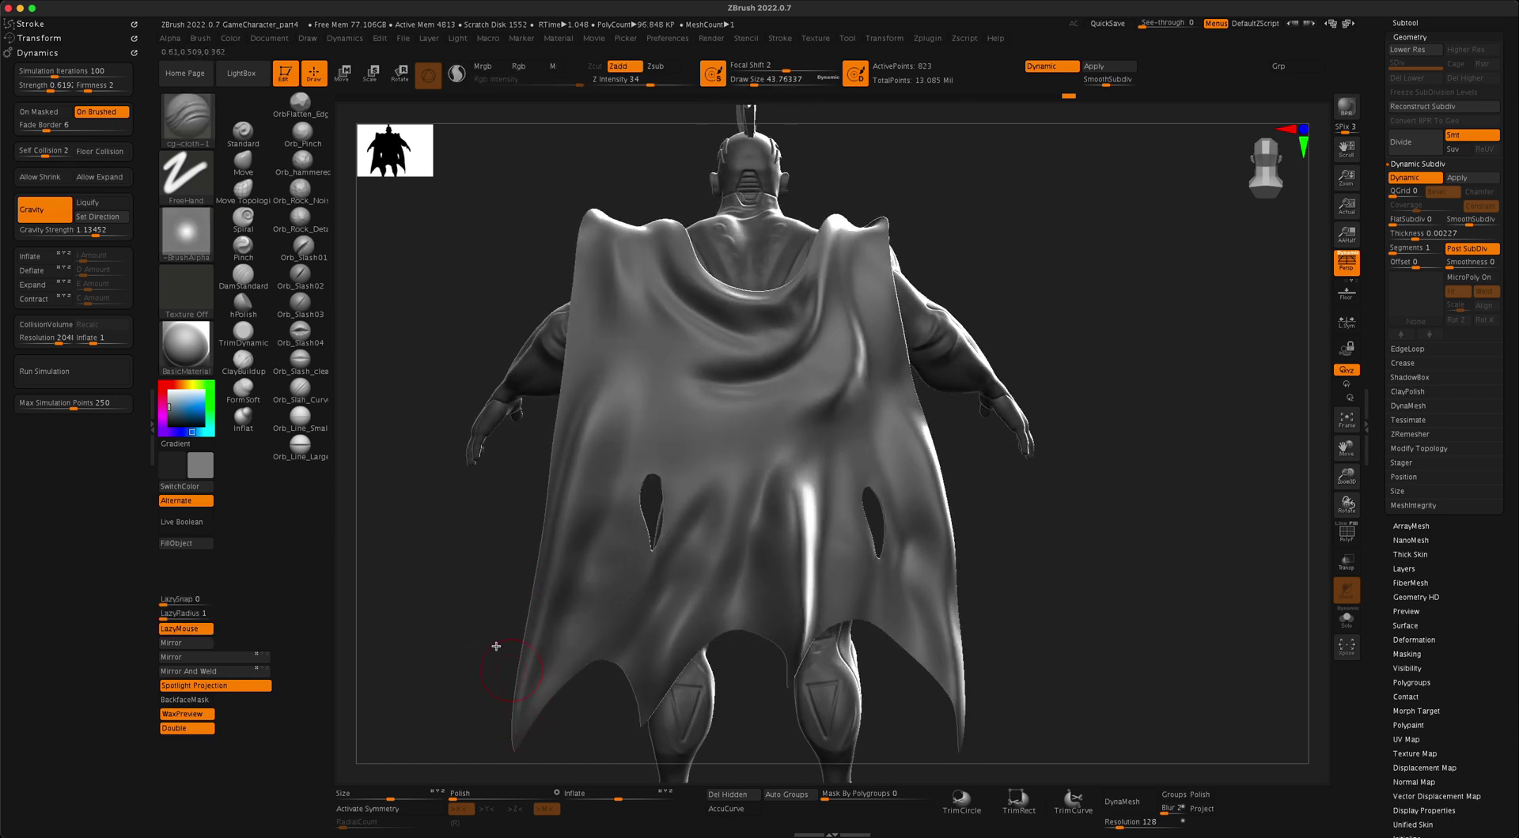
{"action": "key", "text": "super+z"}
Set the draw size to about 56 and smooth the cape's folds beside the right tear
{"action": "left_click_drag", "start_coordinate": [476, 598], "coordinate": [480, 605]}
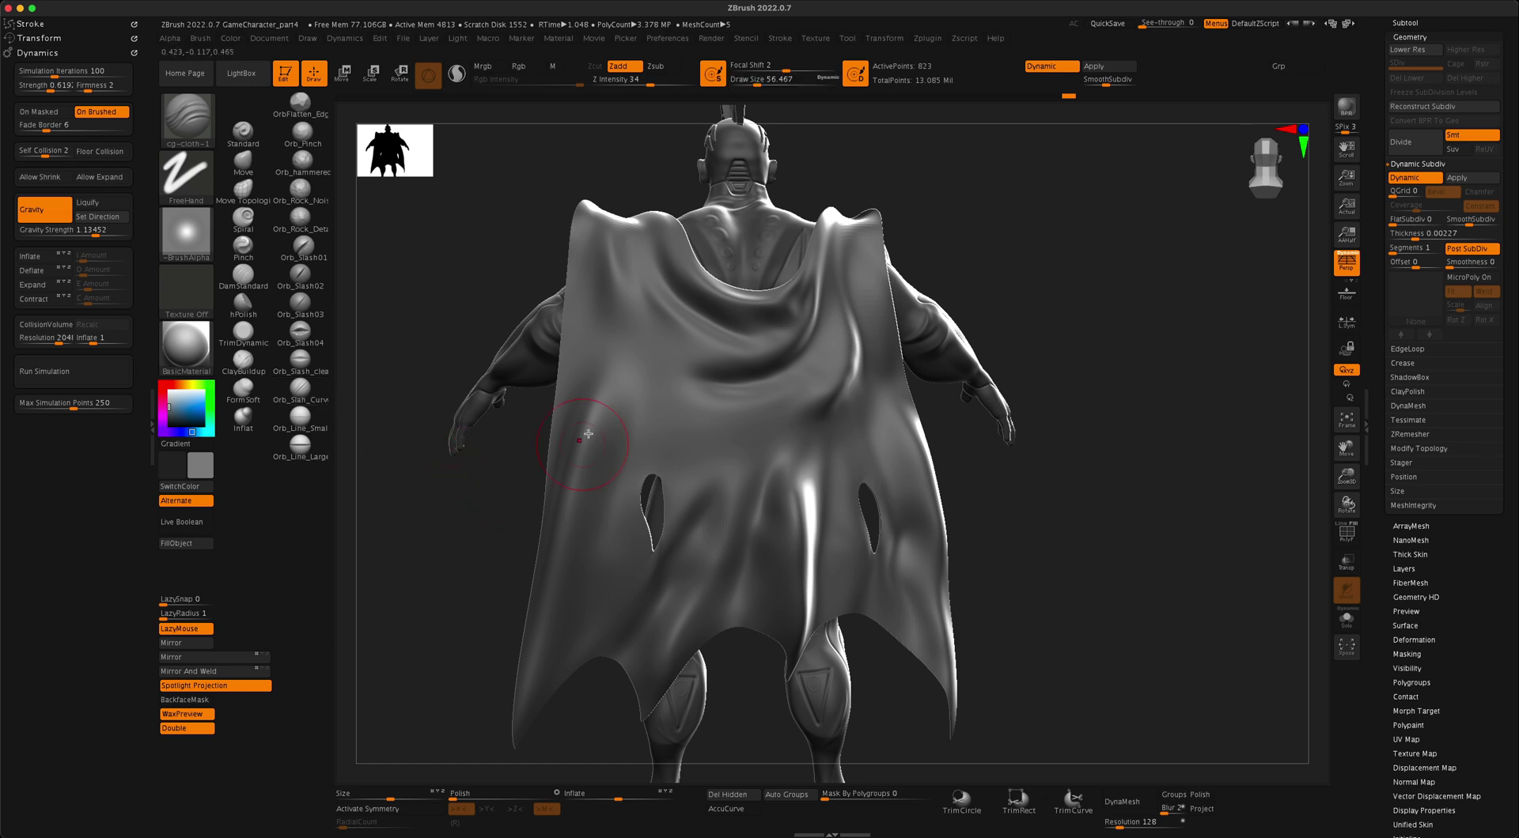
{"action": "key", "text": "shift"}
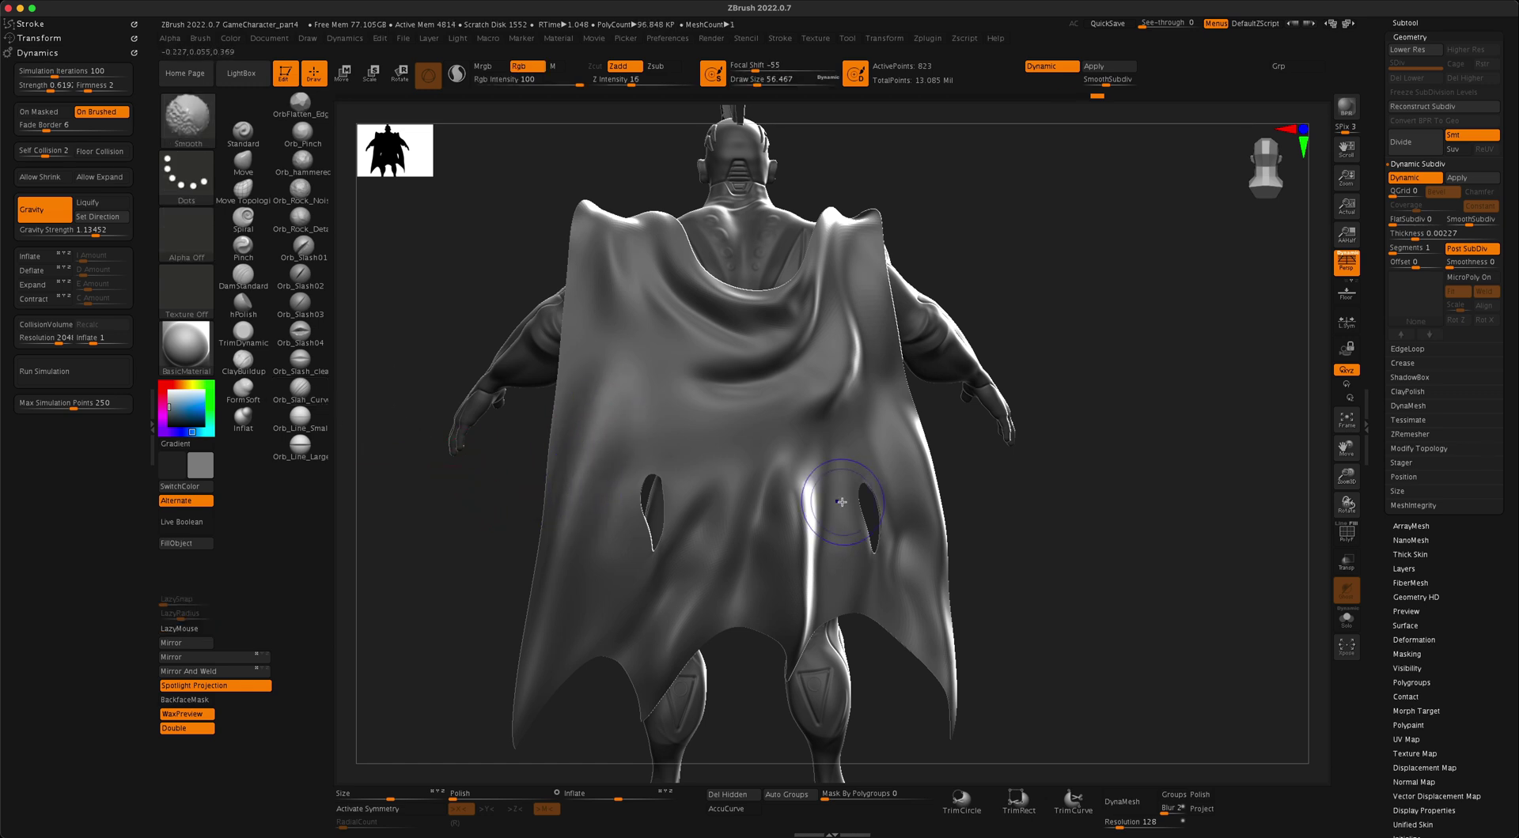
{"action": "key", "text": "shift"}
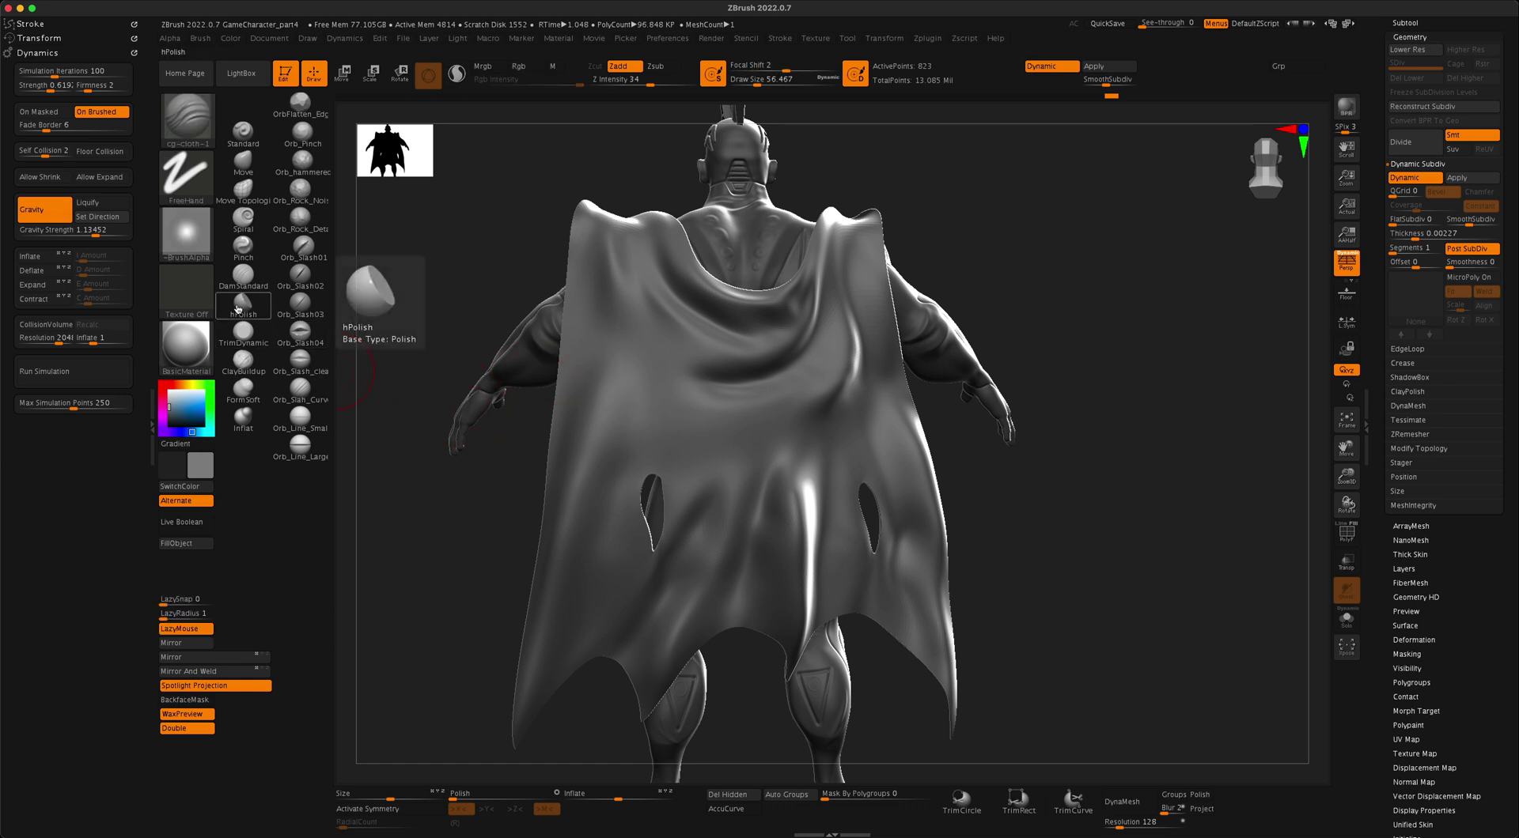
Tighten the folds beneath the cape's neckline with the Pinch brush at a draw size of about 56
{"action": "left_click", "coordinate": [243, 246]}
{"action": "left_click_drag", "start_coordinate": [398, 257], "coordinate": [395, 257]}
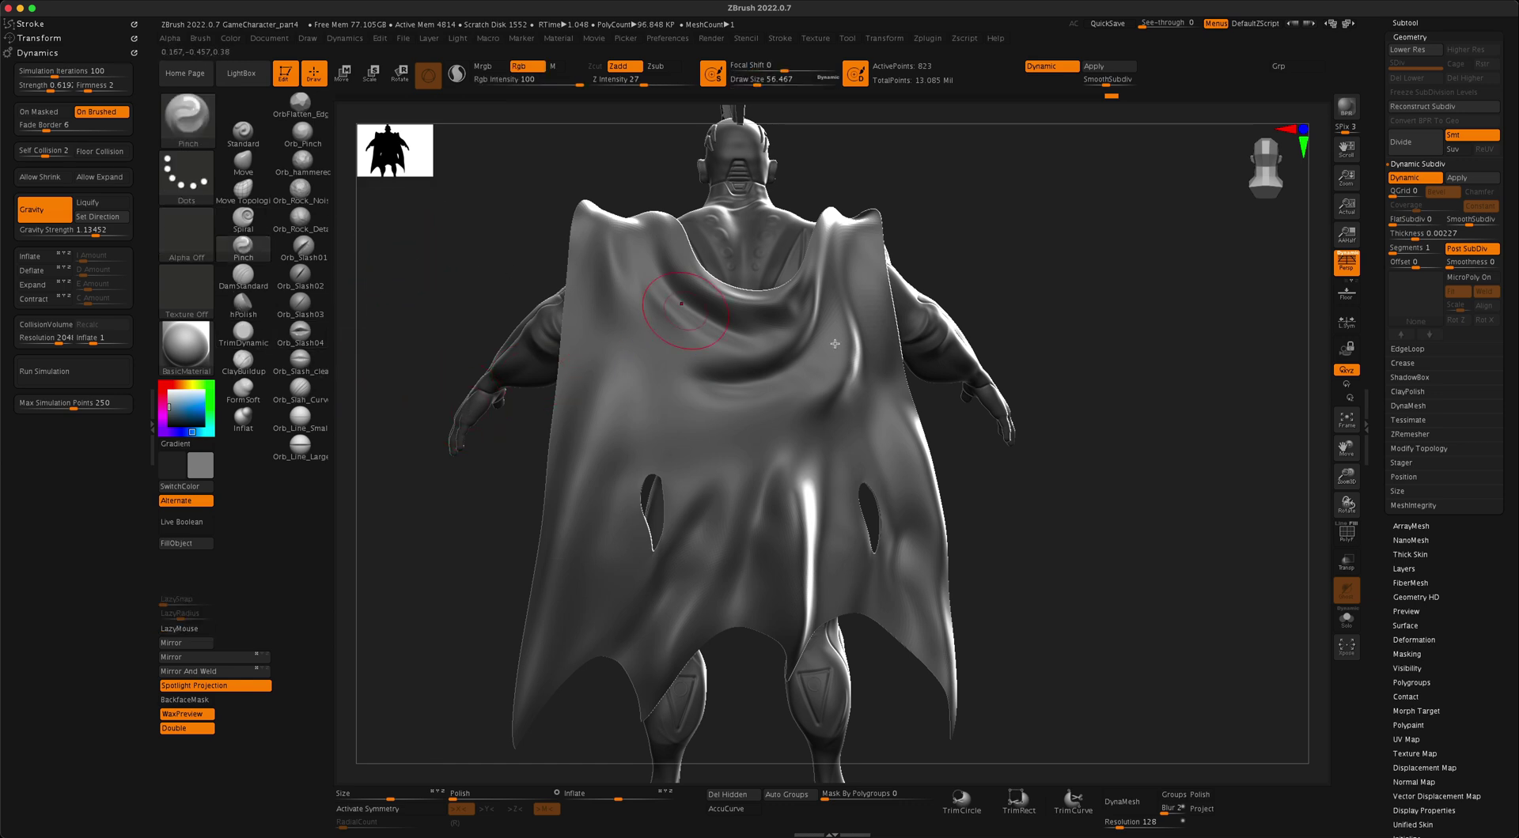
{"action": "left_click_drag", "start_coordinate": [1119, 436], "coordinate": [1065, 428]}
{"action": "left_click_drag", "start_coordinate": [697, 357], "coordinate": [751, 361]}
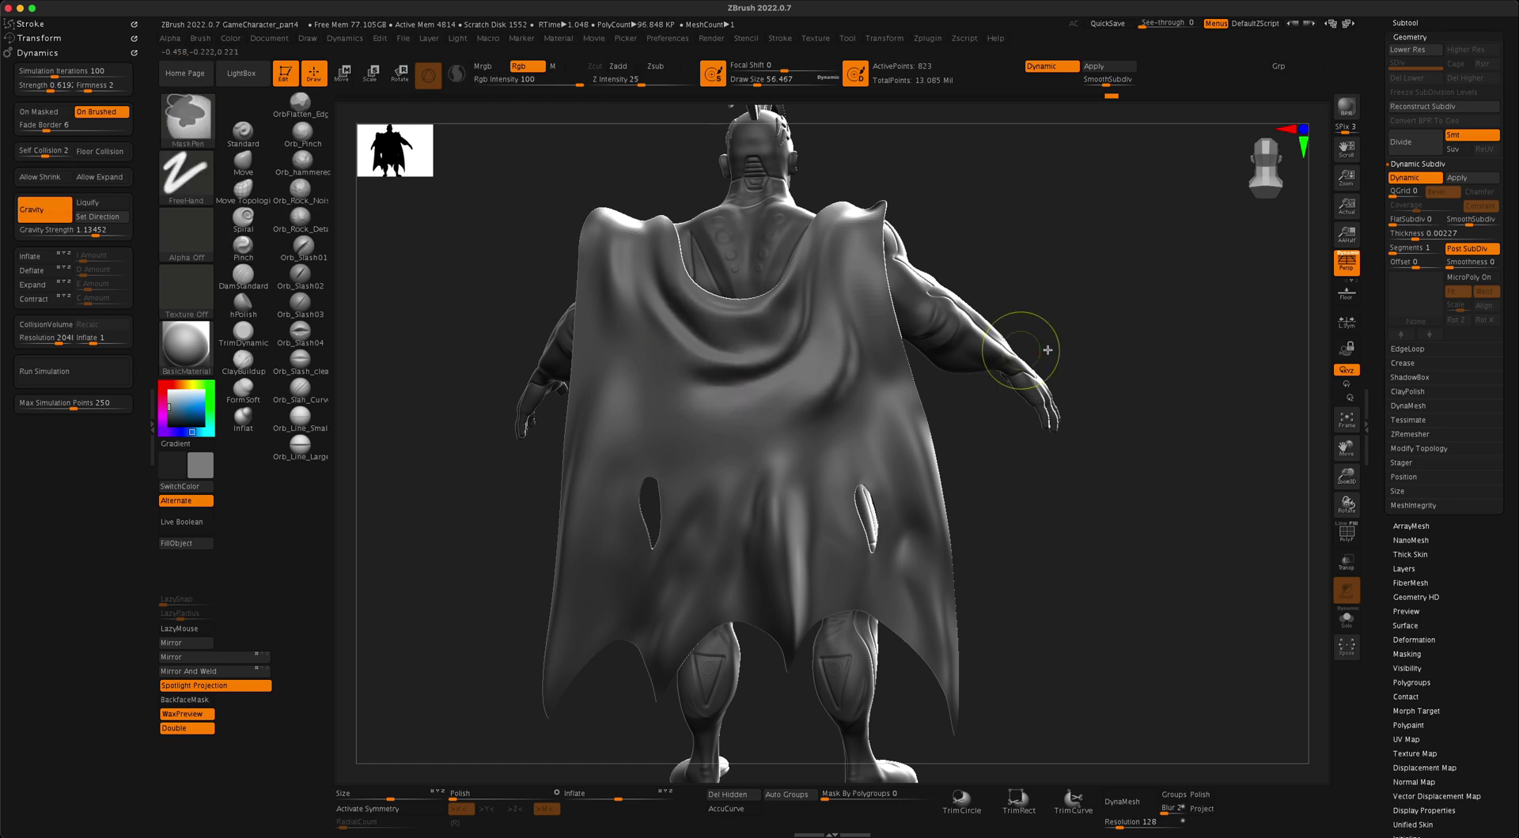
Undo the last change and tighten the folds below the cape's neckline and shoulder with the Pinch brush at a draw size of about 44
{"action": "key", "text": "ctrl+z"}
{"action": "key", "text": "s"}
{"action": "left_click_drag", "start_coordinate": [1107, 255], "coordinate": [1104, 256]}
{"action": "left_click_drag", "start_coordinate": [691, 357], "coordinate": [792, 325]}
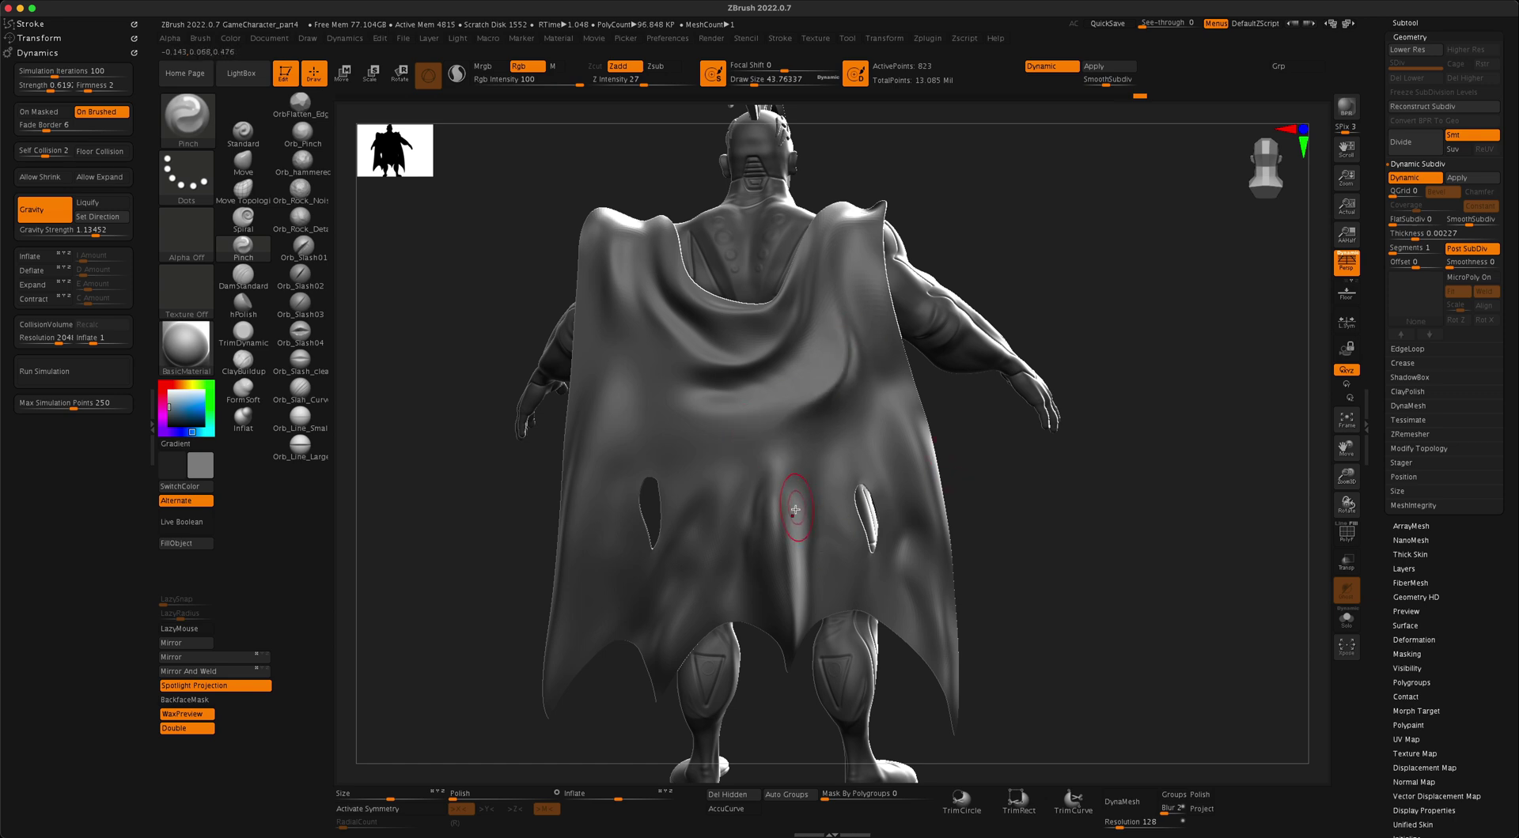
{"action": "left_click_drag", "start_coordinate": [953, 595], "coordinate": [950, 602]}
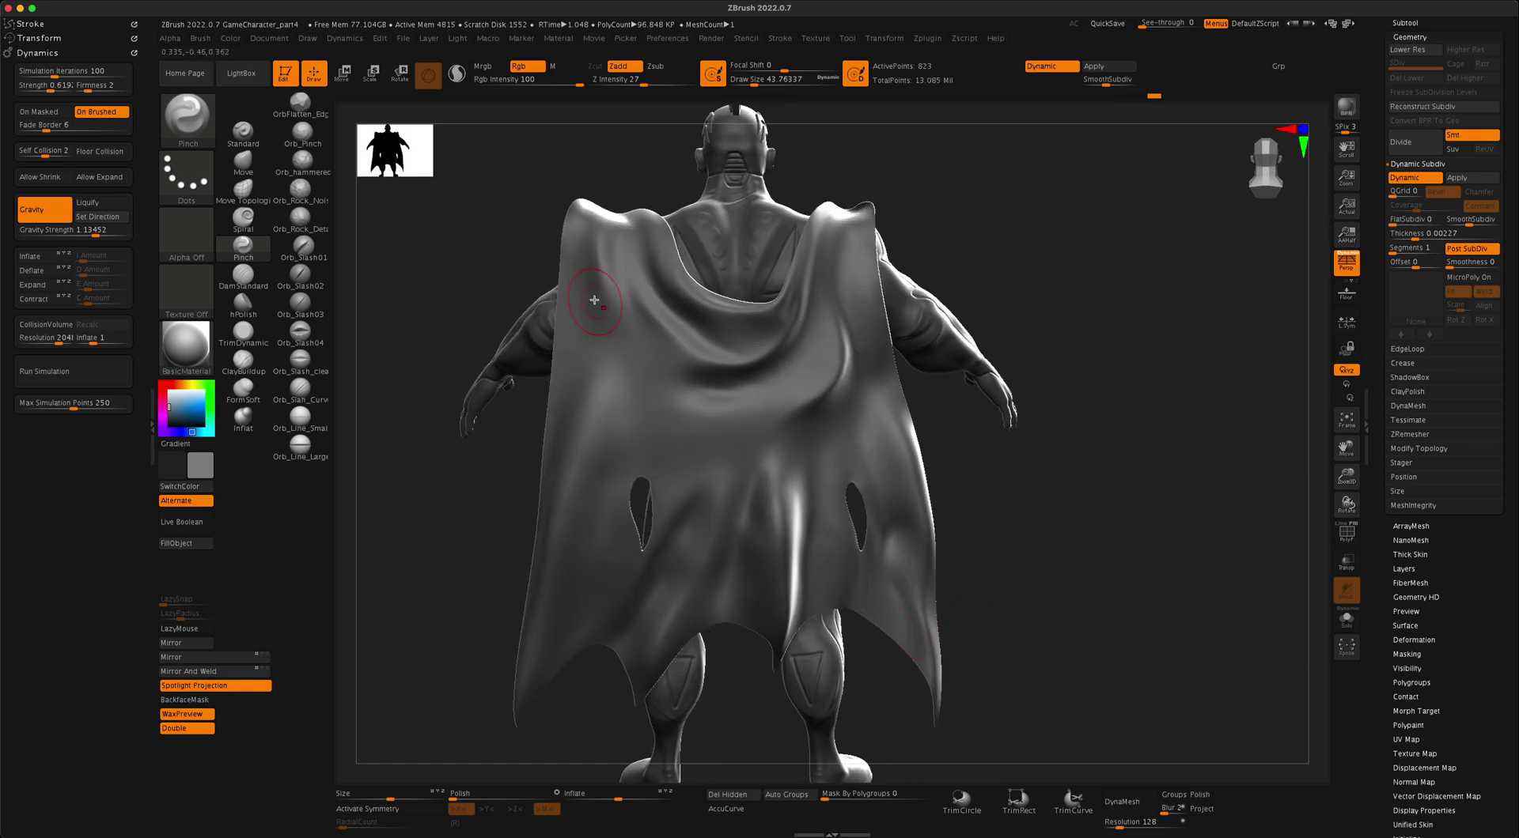
{"action": "left_click_drag", "start_coordinate": [674, 182], "coordinate": [573, 275]}
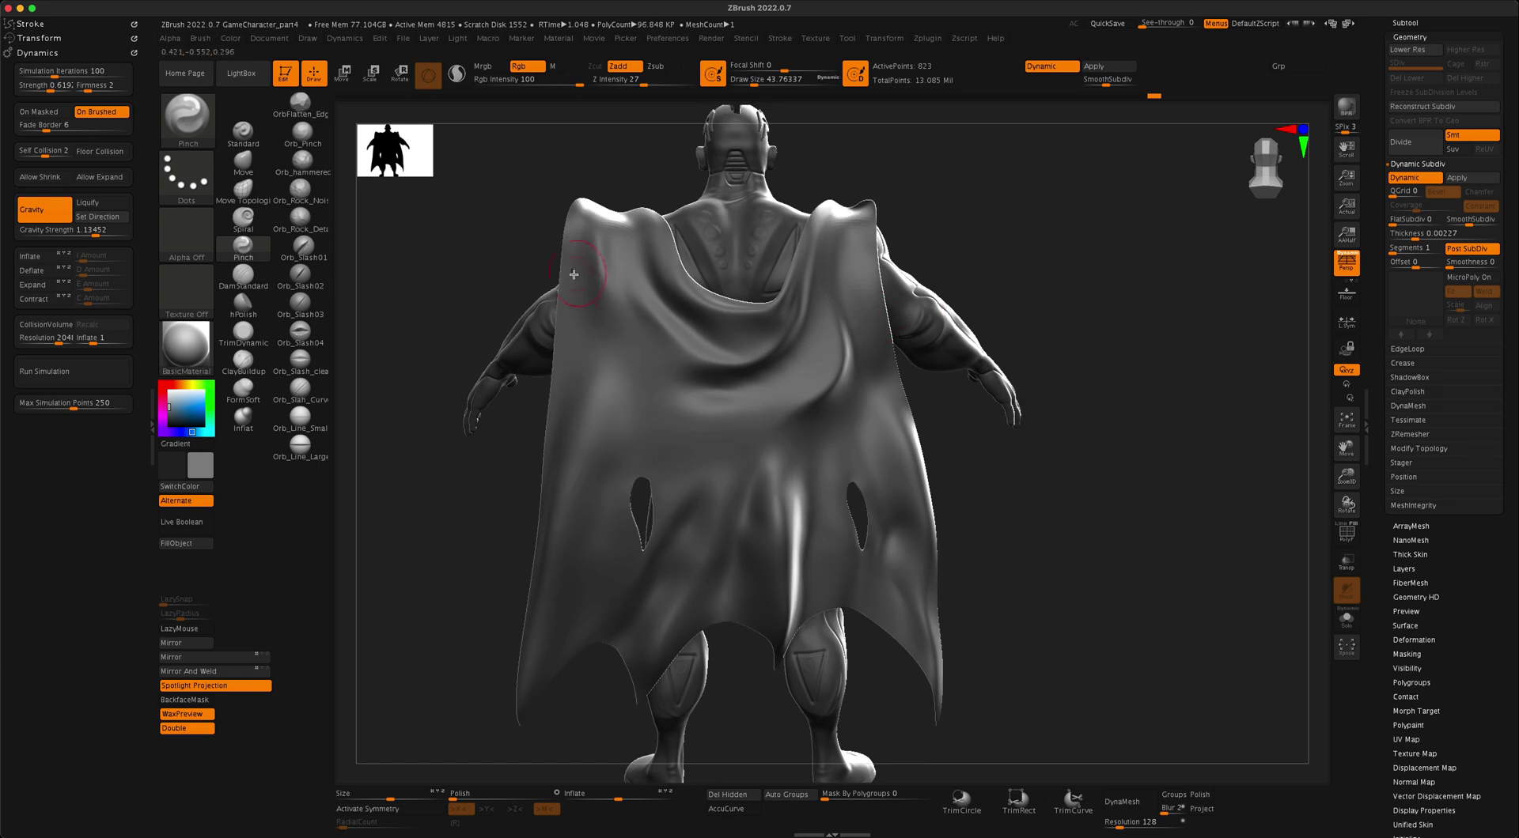
Reshape the cape's shoulders and neckline with the Move brush, starting at a draw size of about 97
{"action": "left_click", "coordinate": [242, 162]}
{"action": "key", "text": "s"}
{"action": "mouse_move", "coordinate": [441, 243]}
{"action": "left_mouse_down"}
{"action": "mouse_move", "coordinate": [478, 246]}
{"action": "mouse_move", "coordinate": [453, 247]}
{"action": "left_mouse_up"}
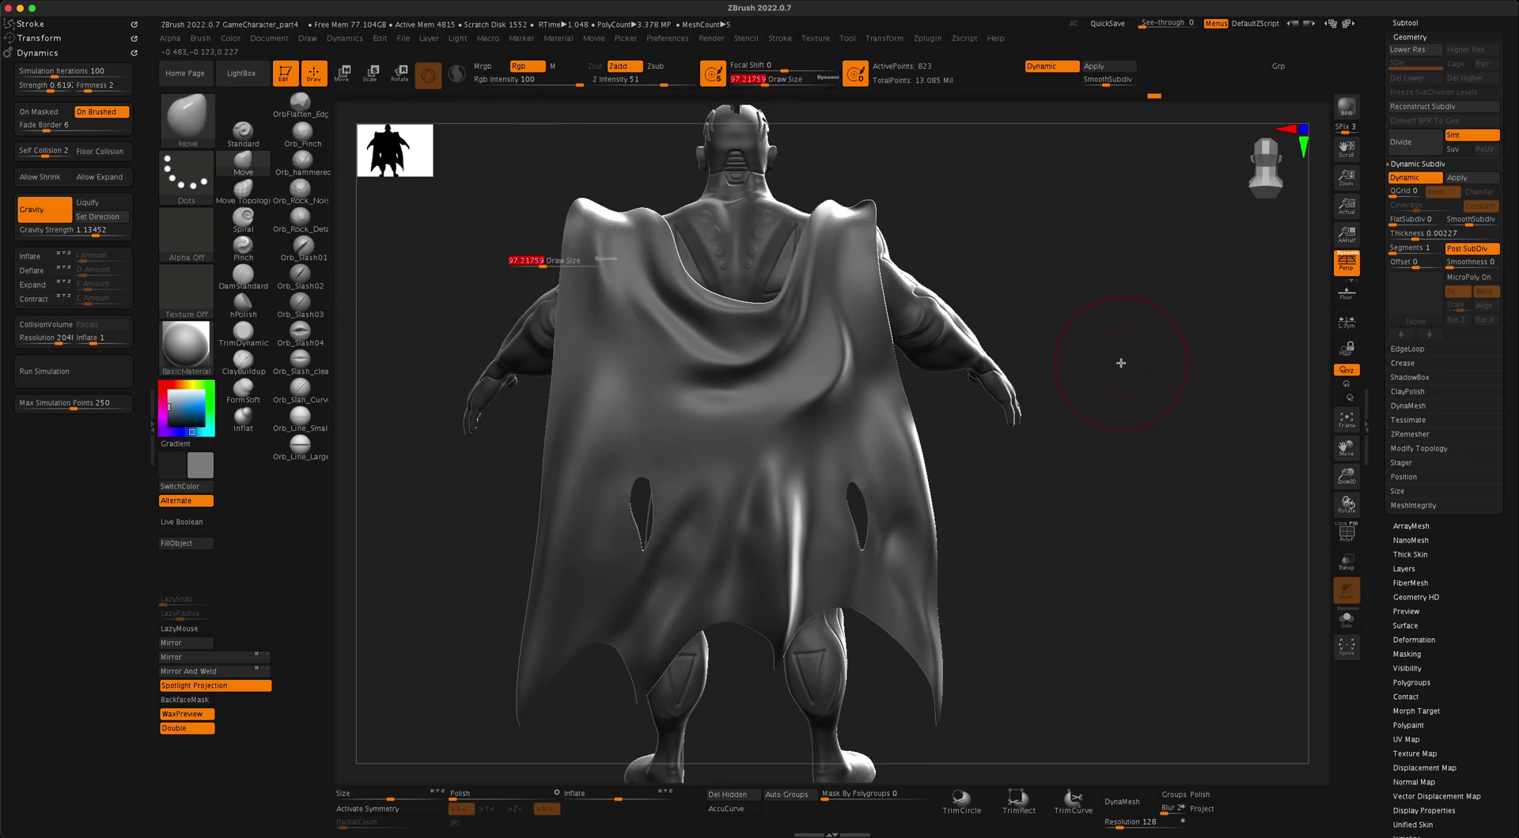
{"action": "left_click_drag", "start_coordinate": [1118, 360], "coordinate": [750, 309]}
{"action": "left_click_drag", "start_coordinate": [1015, 270], "coordinate": [1011, 225]}
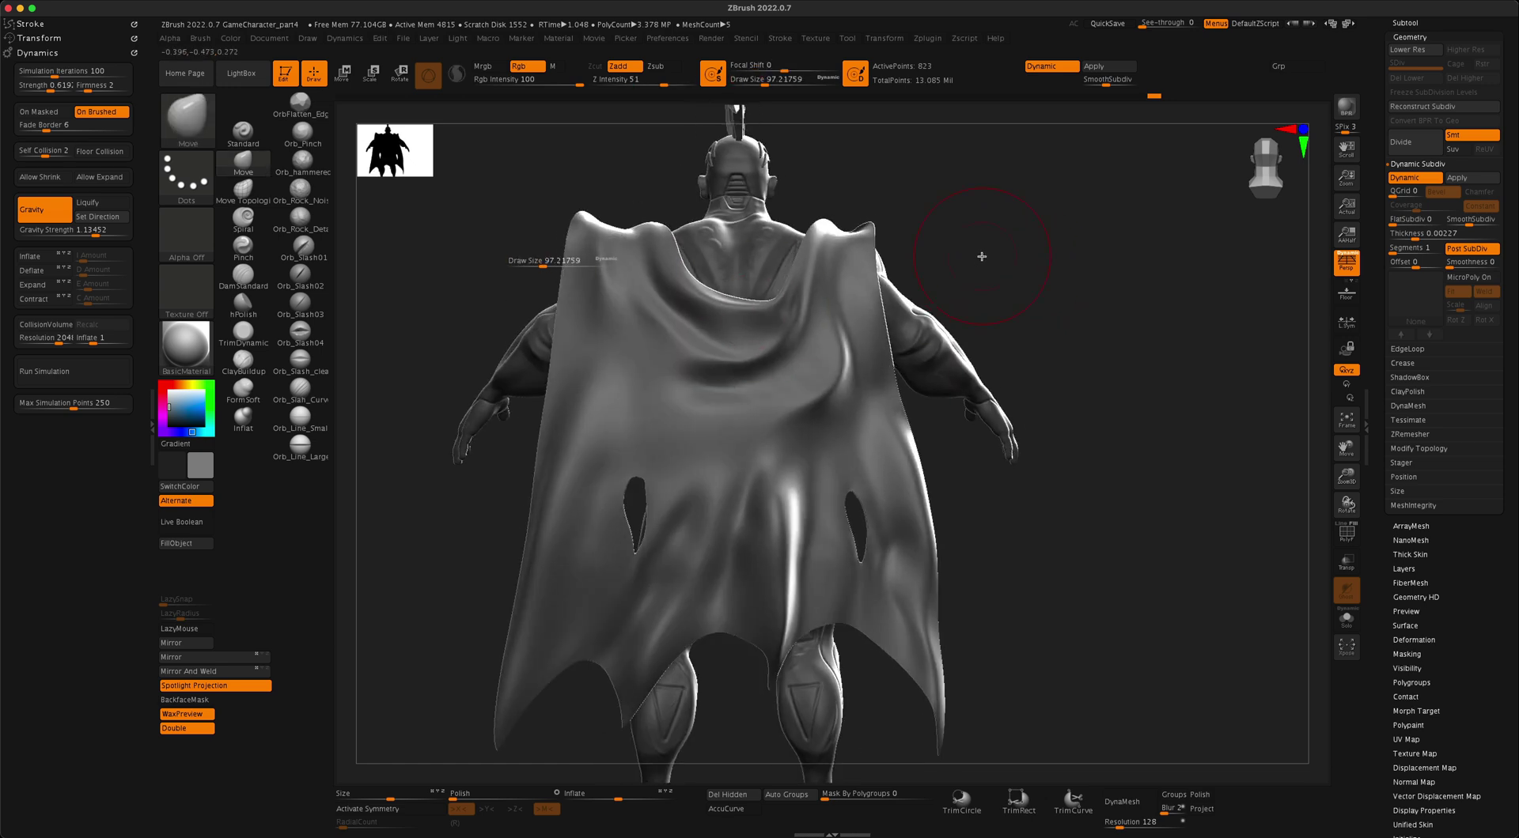
{"action": "mouse_move", "coordinate": [969, 274]}
{"action": "left_mouse_down"}
{"action": "mouse_move", "coordinate": [984, 261]}
{"action": "mouse_move", "coordinate": [773, 102]}
{"action": "left_mouse_up"}
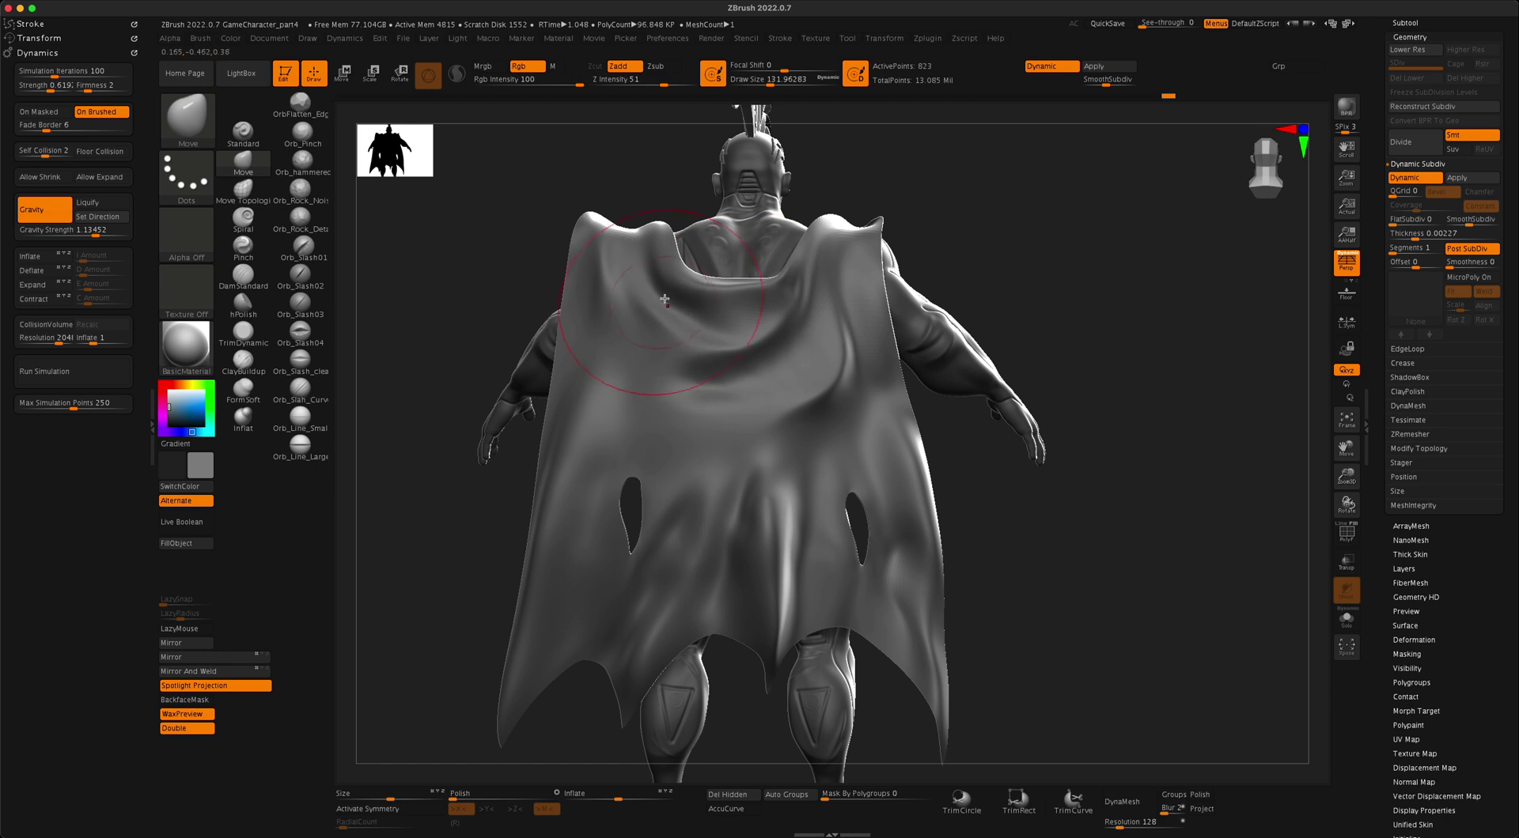
Turn off perspective and raise the cape's neckline with the Move brush at a draw size of 112
{"action": "left_click_drag", "start_coordinate": [1074, 301], "coordinate": [1208, 342]}
{"action": "left_click", "coordinate": [1345, 266]}
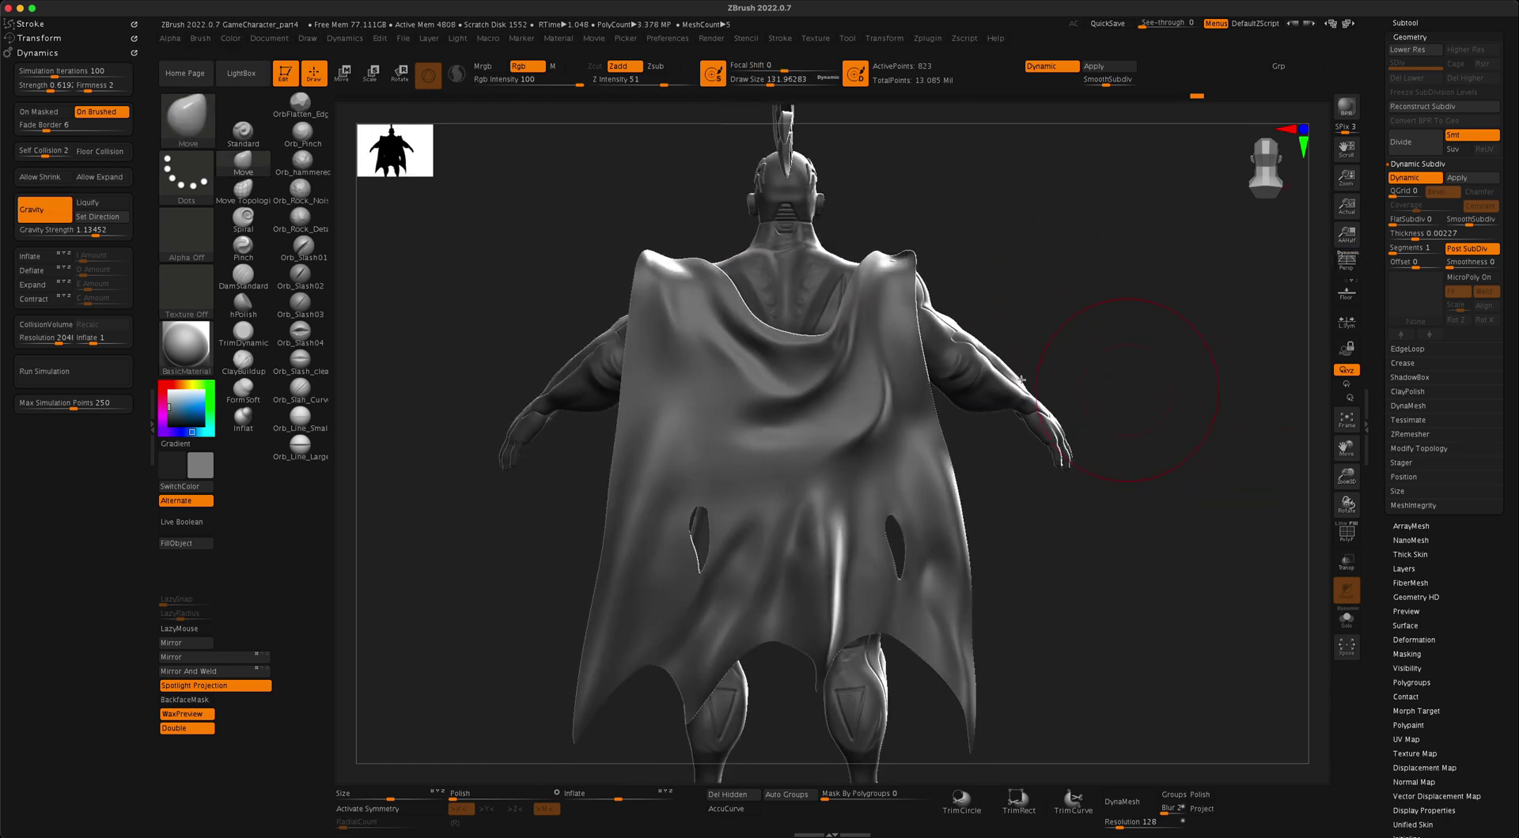
{"action": "left_click_drag", "start_coordinate": [1107, 293], "coordinate": [1103, 294]}
{"action": "mouse_move", "coordinate": [825, 341]}
{"action": "left_mouse_down"}
{"action": "mouse_move", "coordinate": [753, 325]}
{"action": "mouse_move", "coordinate": [701, 276]}
{"action": "left_mouse_up"}
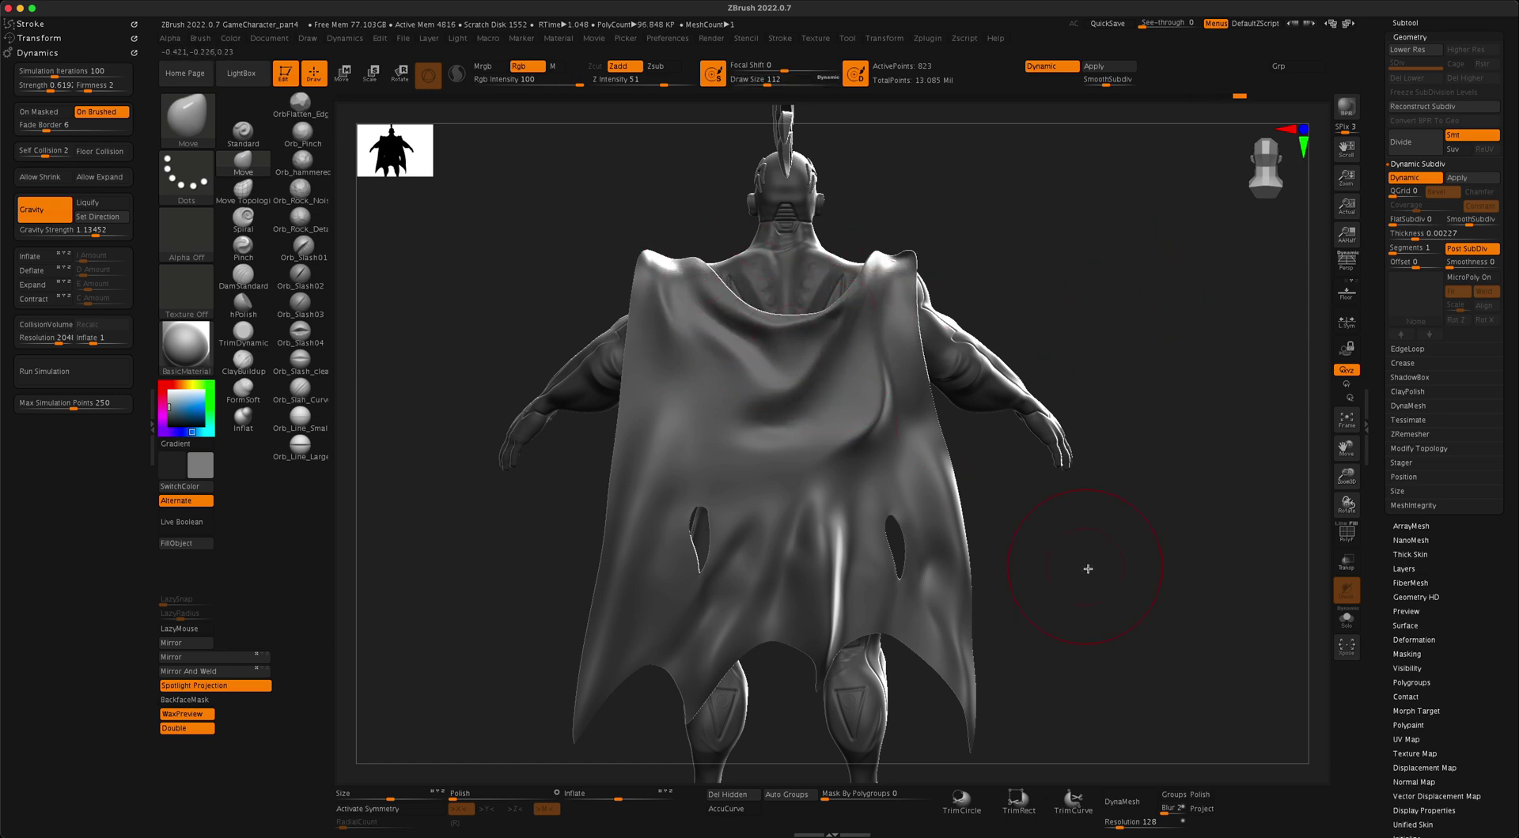
Pull the cape's sides and the tears inward with the Move brush at a draw size of about 262
{"action": "mouse_move", "coordinate": [1087, 568]}
{"action": "left_mouse_down", "text": "alt"}
{"action": "mouse_move", "coordinate": [1081, 516]}
{"action": "mouse_move", "coordinate": [1044, 546]}
{"action": "mouse_move", "coordinate": [1081, 500]}
{"action": "left_mouse_up", "text": "alt"}
{"action": "key", "text": "s"}
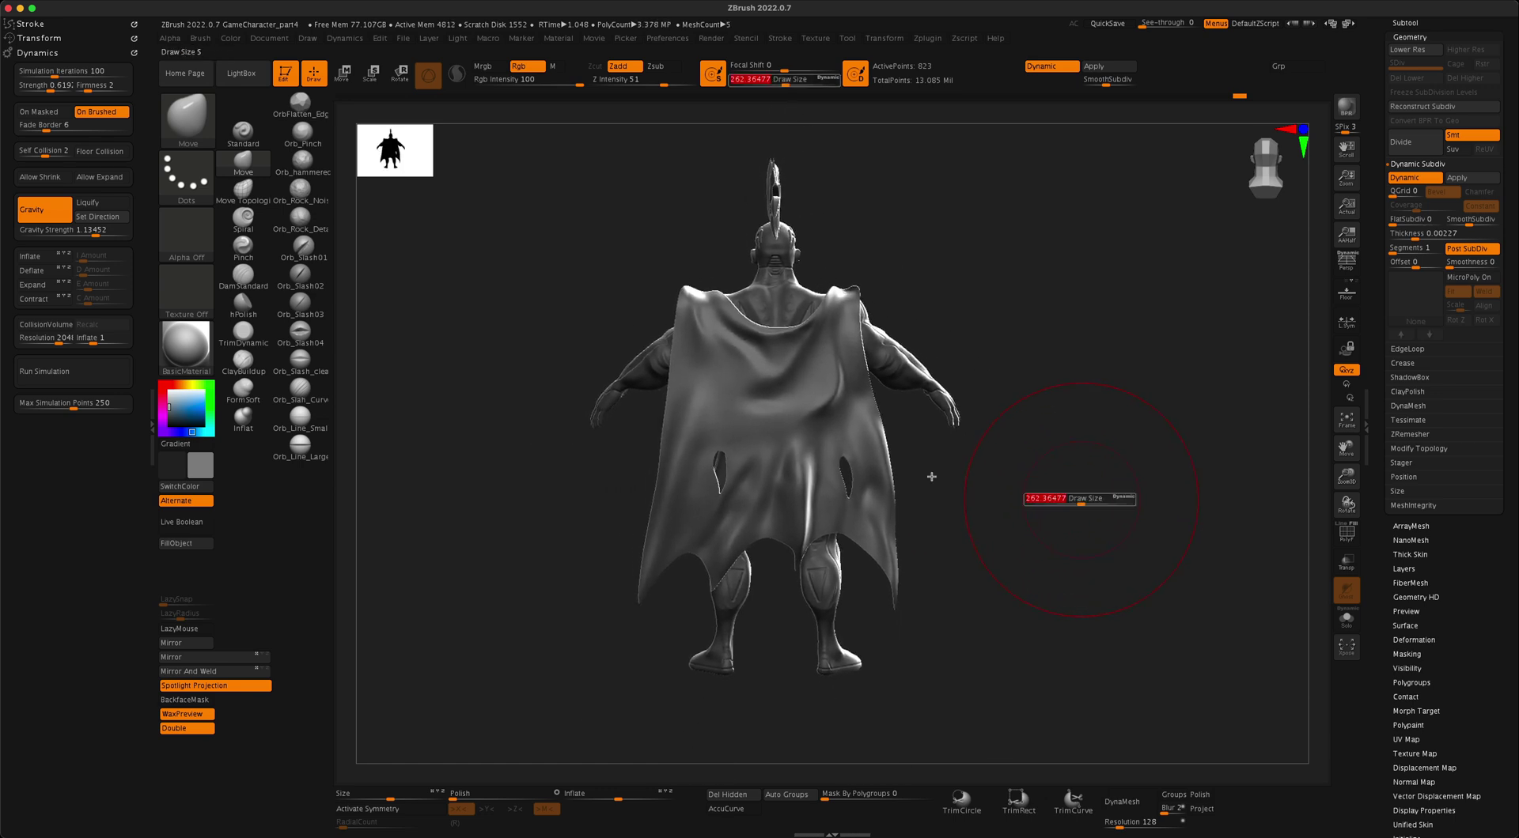
{"action": "left_click_drag", "start_coordinate": [837, 439], "coordinate": [820, 435]}
{"action": "mouse_move", "coordinate": [685, 429]}
{"action": "left_mouse_down"}
{"action": "mouse_move", "coordinate": [705, 431]}
{"action": "mouse_move", "coordinate": [687, 476]}
{"action": "left_mouse_up"}
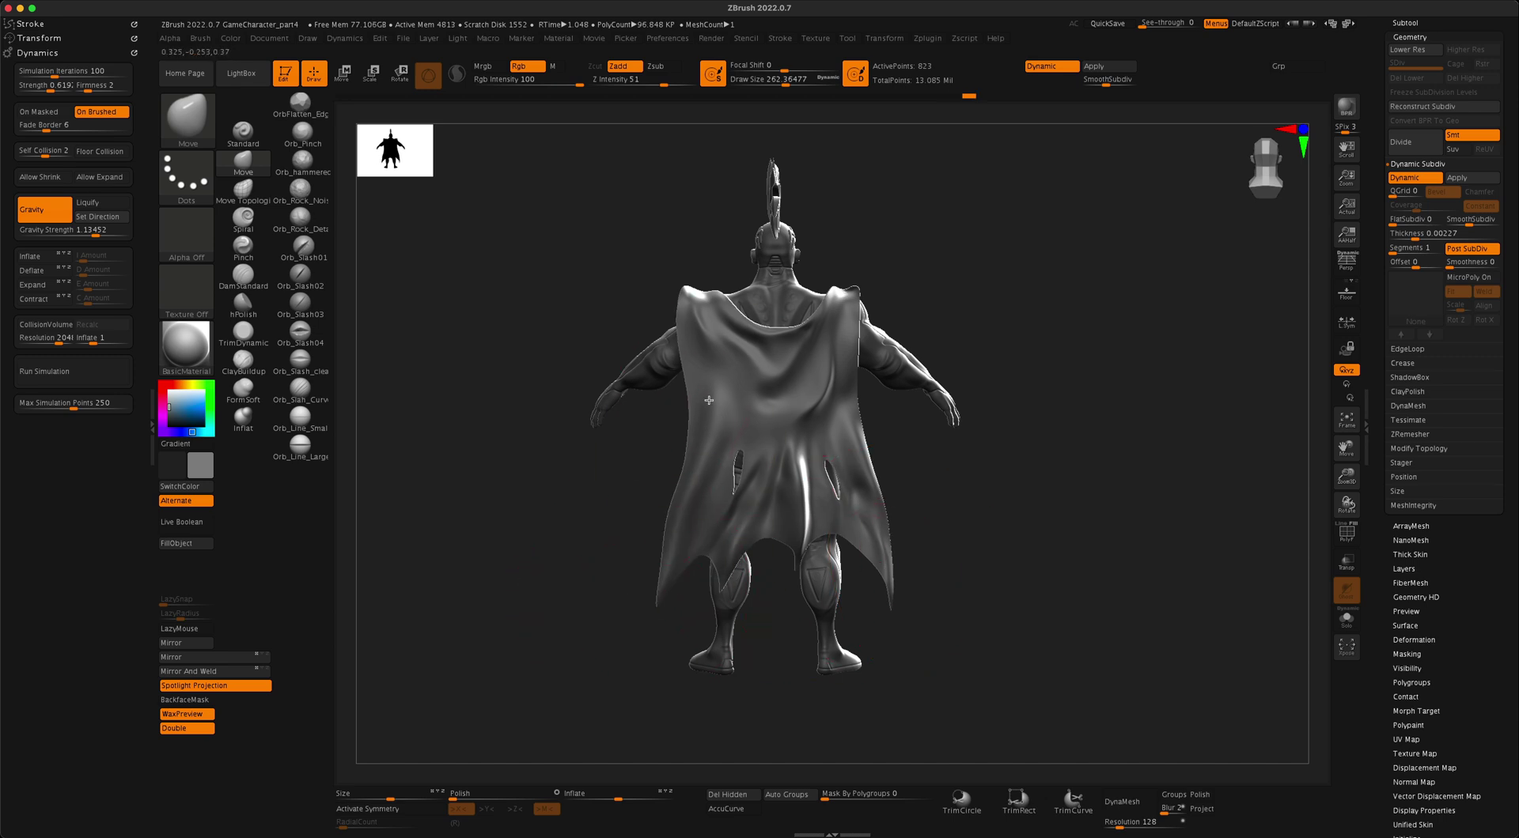
{"action": "left_click_drag", "start_coordinate": [689, 326], "coordinate": [726, 319]}
Adjust the cape's silhouette and torn hem from the side and back with the Move brush at draw sizes of about 145 and 83
{"action": "mouse_move", "coordinate": [1009, 477]}
{"action": "left_mouse_down"}
{"action": "mouse_move", "coordinate": [883, 487]}
{"action": "mouse_move", "coordinate": [1024, 477]}
{"action": "mouse_move", "coordinate": [1010, 522]}
{"action": "mouse_move", "coordinate": [1156, 522]}
{"action": "mouse_move", "coordinate": [1041, 553]}
{"action": "mouse_move", "coordinate": [1041, 510]}
{"action": "mouse_move", "coordinate": [1027, 549]}
{"action": "mouse_move", "coordinate": [1041, 483]}
{"action": "mouse_move", "coordinate": [923, 502]}
{"action": "left_mouse_up"}
{"action": "key", "text": "s"}
{"action": "key", "text": "s"}
{"action": "left_click", "coordinate": [1018, 495]}
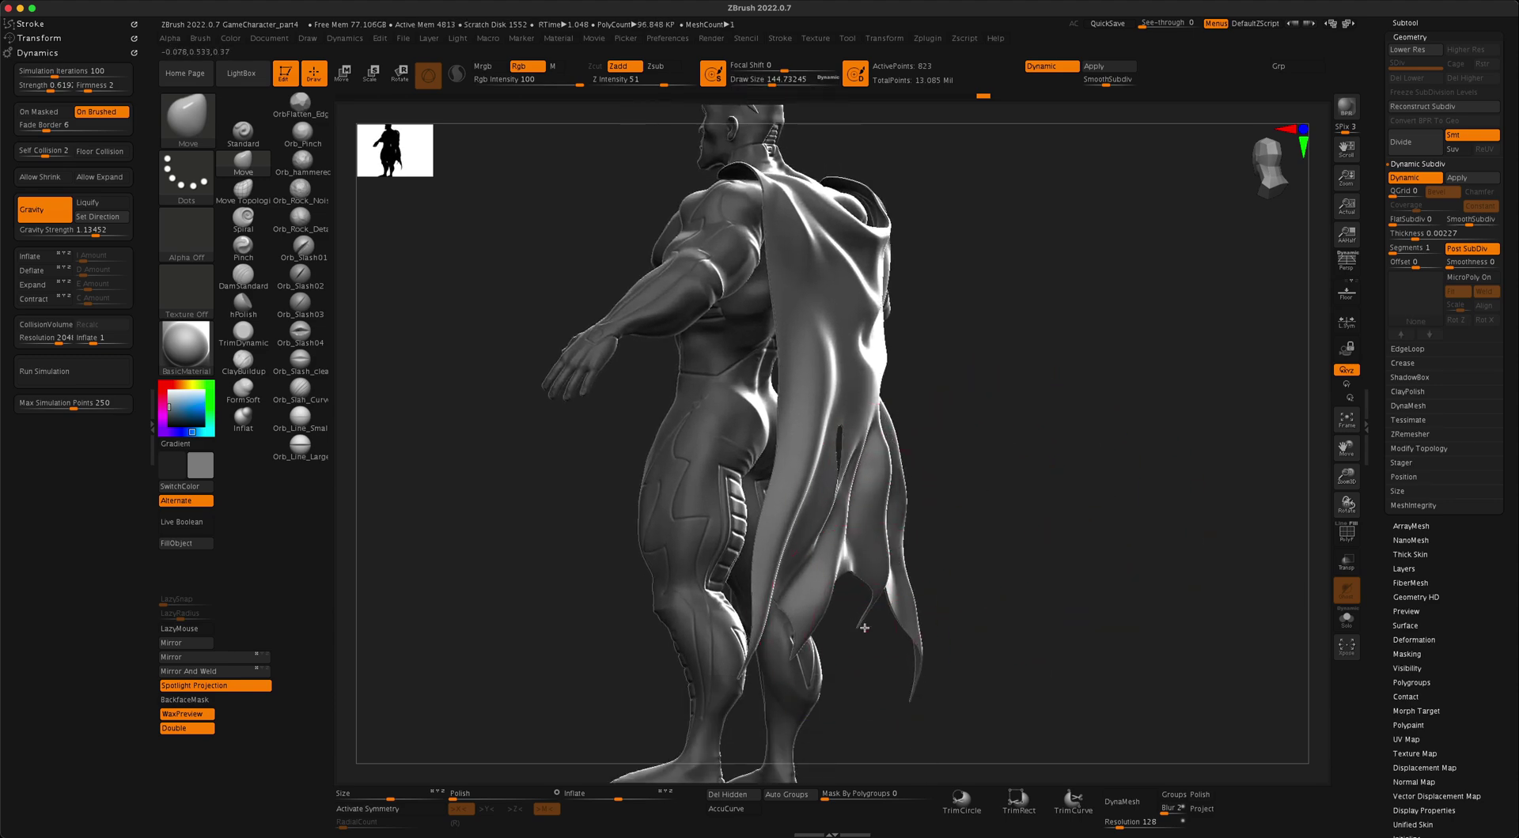
{"action": "mouse_move", "coordinate": [865, 628]}
{"action": "left_mouse_down"}
{"action": "mouse_move", "coordinate": [1064, 606]}
{"action": "mouse_move", "coordinate": [649, 504]}
{"action": "mouse_move", "coordinate": [994, 465]}
{"action": "left_mouse_up"}
{"action": "key", "text": "s"}
{"action": "mouse_move", "coordinate": [1067, 509]}
{"action": "left_mouse_down"}
{"action": "mouse_move", "coordinate": [1027, 510]}
{"action": "mouse_move", "coordinate": [1055, 532]}
{"action": "mouse_move", "coordinate": [1092, 518]}
{"action": "mouse_move", "coordinate": [1117, 541]}
{"action": "mouse_move", "coordinate": [1085, 536]}
{"action": "mouse_move", "coordinate": [1115, 536]}
{"action": "mouse_move", "coordinate": [1135, 569]}
{"action": "mouse_move", "coordinate": [1139, 535]}
{"action": "mouse_move", "coordinate": [1136, 570]}
{"action": "mouse_move", "coordinate": [1106, 580]}
{"action": "mouse_move", "coordinate": [1170, 559]}
{"action": "mouse_move", "coordinate": [1037, 583]}
{"action": "mouse_move", "coordinate": [1076, 584]}
{"action": "mouse_move", "coordinate": [1039, 583]}
{"action": "mouse_move", "coordinate": [1120, 642]}
{"action": "left_mouse_up"}
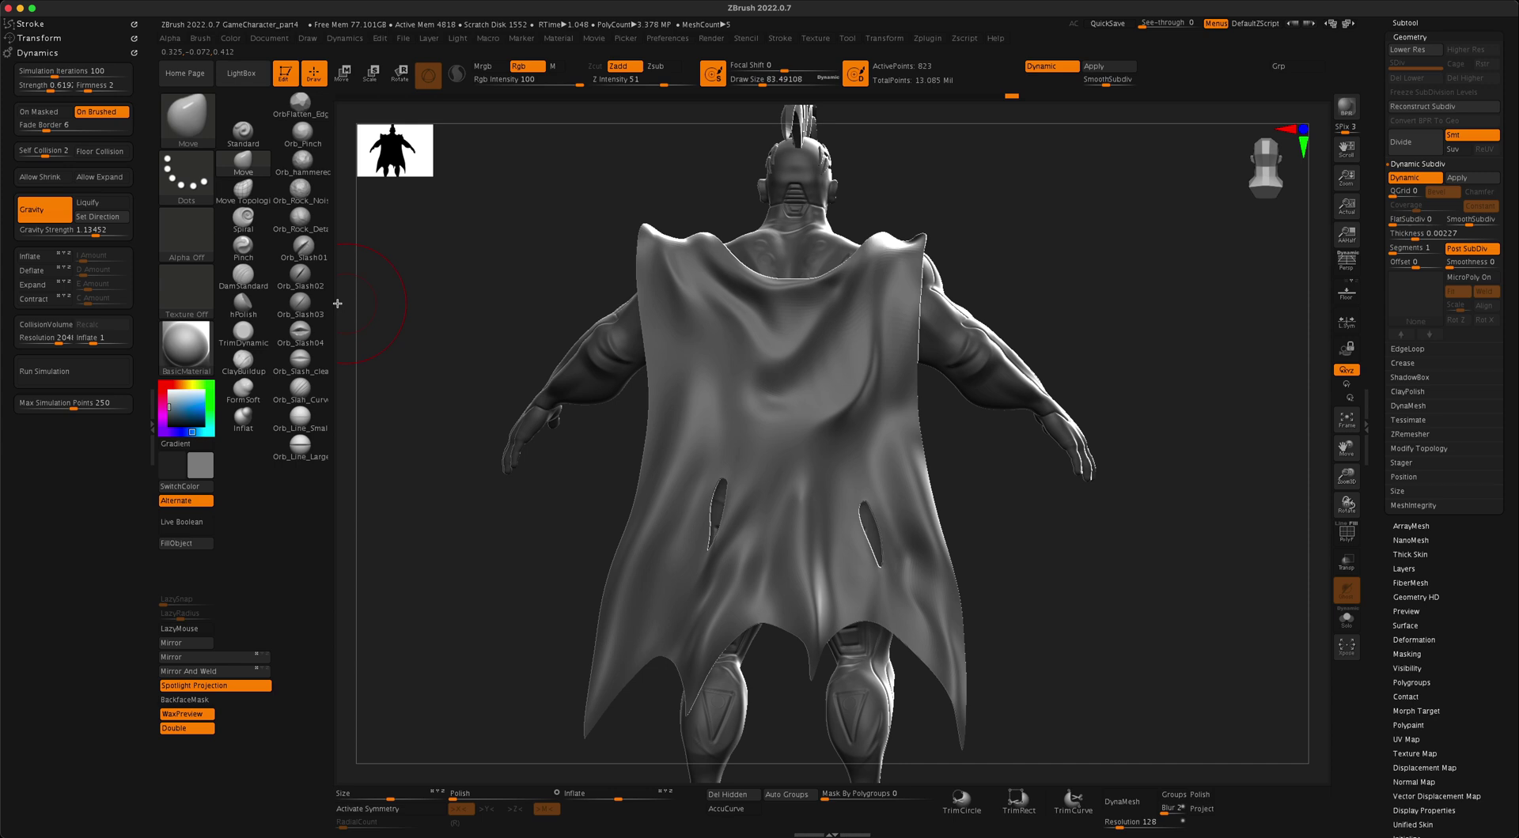
Pinch the folds around the cape's tears and smooth the upper back at a draw size of about 44
{"action": "left_click", "coordinate": [243, 248]}
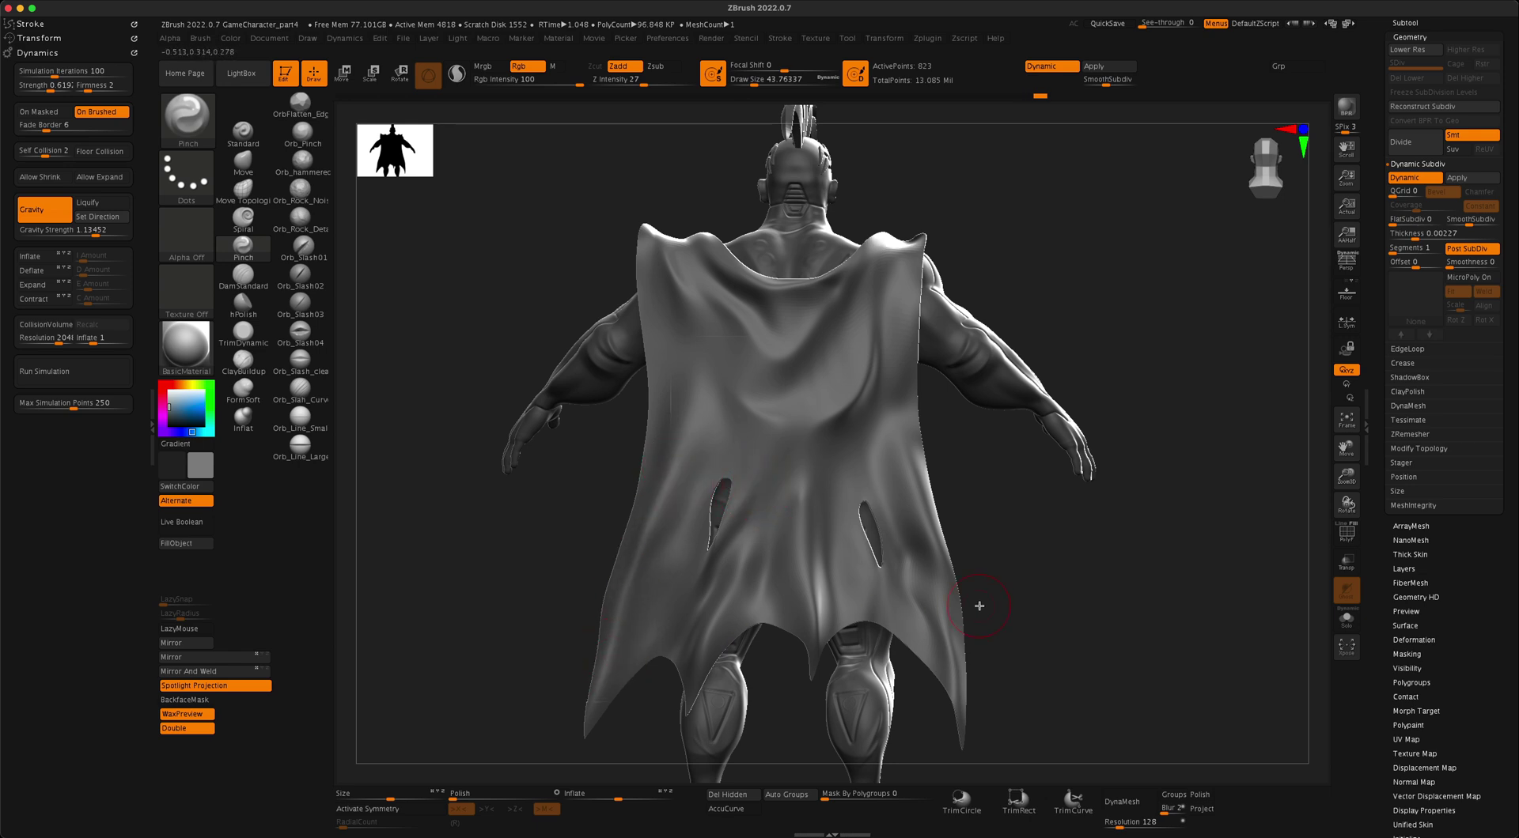
{"action": "left_click_drag", "start_coordinate": [985, 488], "coordinate": [925, 464]}
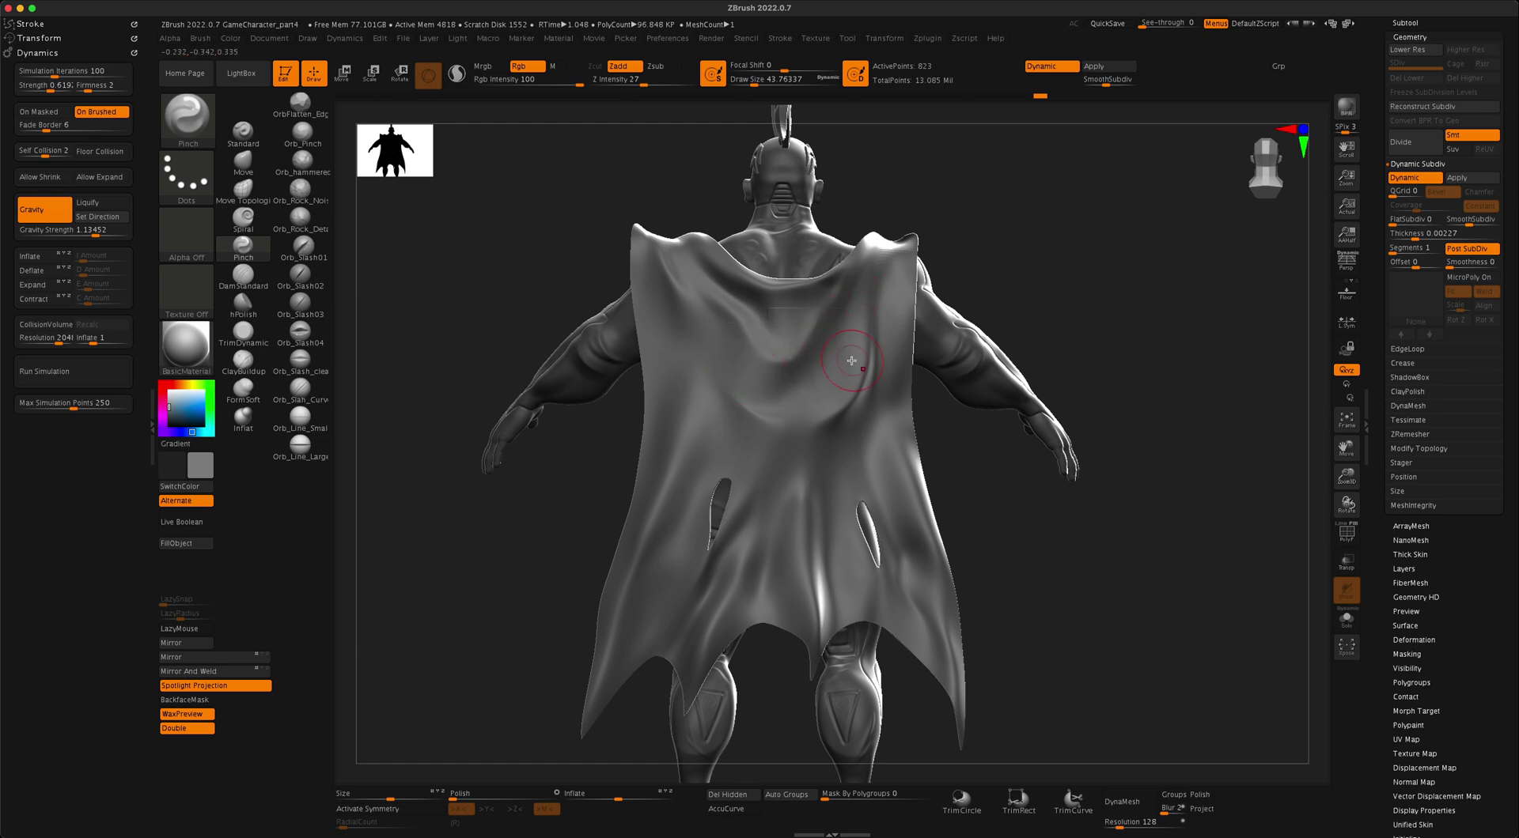
{"action": "mouse_move", "coordinate": [1098, 345]}
{"action": "left_mouse_down"}
{"action": "mouse_move", "coordinate": [1078, 340]}
{"action": "mouse_move", "coordinate": [1096, 344]}
{"action": "left_mouse_up"}
{"action": "left_click_drag", "start_coordinate": [875, 353], "coordinate": [871, 380], "text": "shift"}
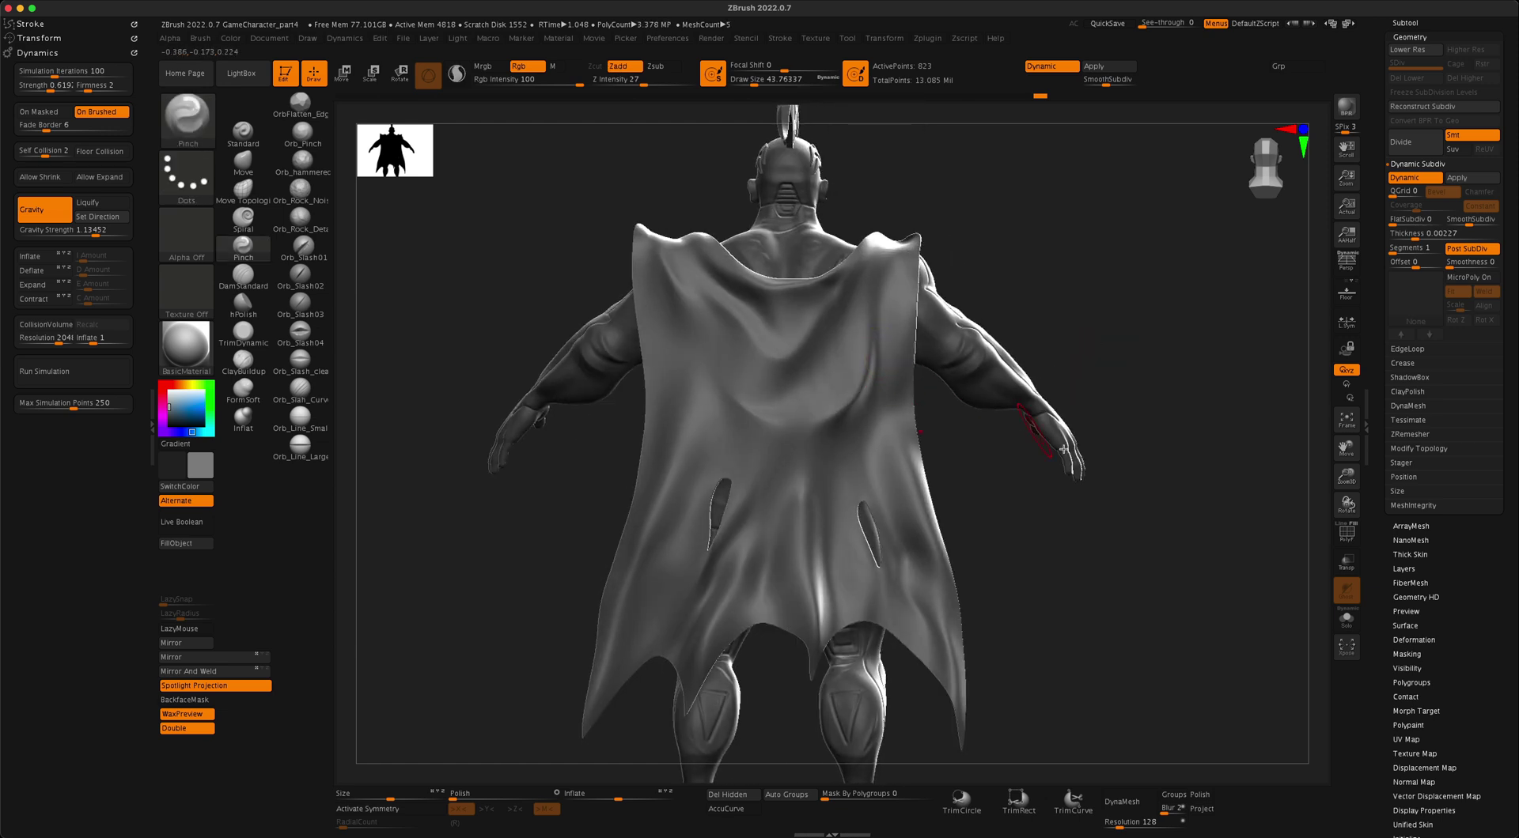
Examine the whole caped character from the front, side and close up, and turn perspective back on
{"action": "mouse_move", "coordinate": [1121, 511]}
{"action": "left_mouse_down"}
{"action": "mouse_move", "coordinate": [1132, 471]}
{"action": "mouse_move", "coordinate": [1071, 543]}
{"action": "mouse_move", "coordinate": [949, 553]}
{"action": "mouse_move", "coordinate": [993, 550]}
{"action": "mouse_move", "coordinate": [1131, 481]}
{"action": "mouse_move", "coordinate": [1105, 502]}
{"action": "mouse_move", "coordinate": [1118, 515]}
{"action": "mouse_move", "coordinate": [1105, 563]}
{"action": "mouse_move", "coordinate": [1071, 580]}
{"action": "mouse_move", "coordinate": [1156, 499]}
{"action": "mouse_move", "coordinate": [1158, 455]}
{"action": "mouse_move", "coordinate": [1183, 440]}
{"action": "mouse_move", "coordinate": [1179, 362]}
{"action": "left_mouse_up"}
{"action": "key", "text": "f"}
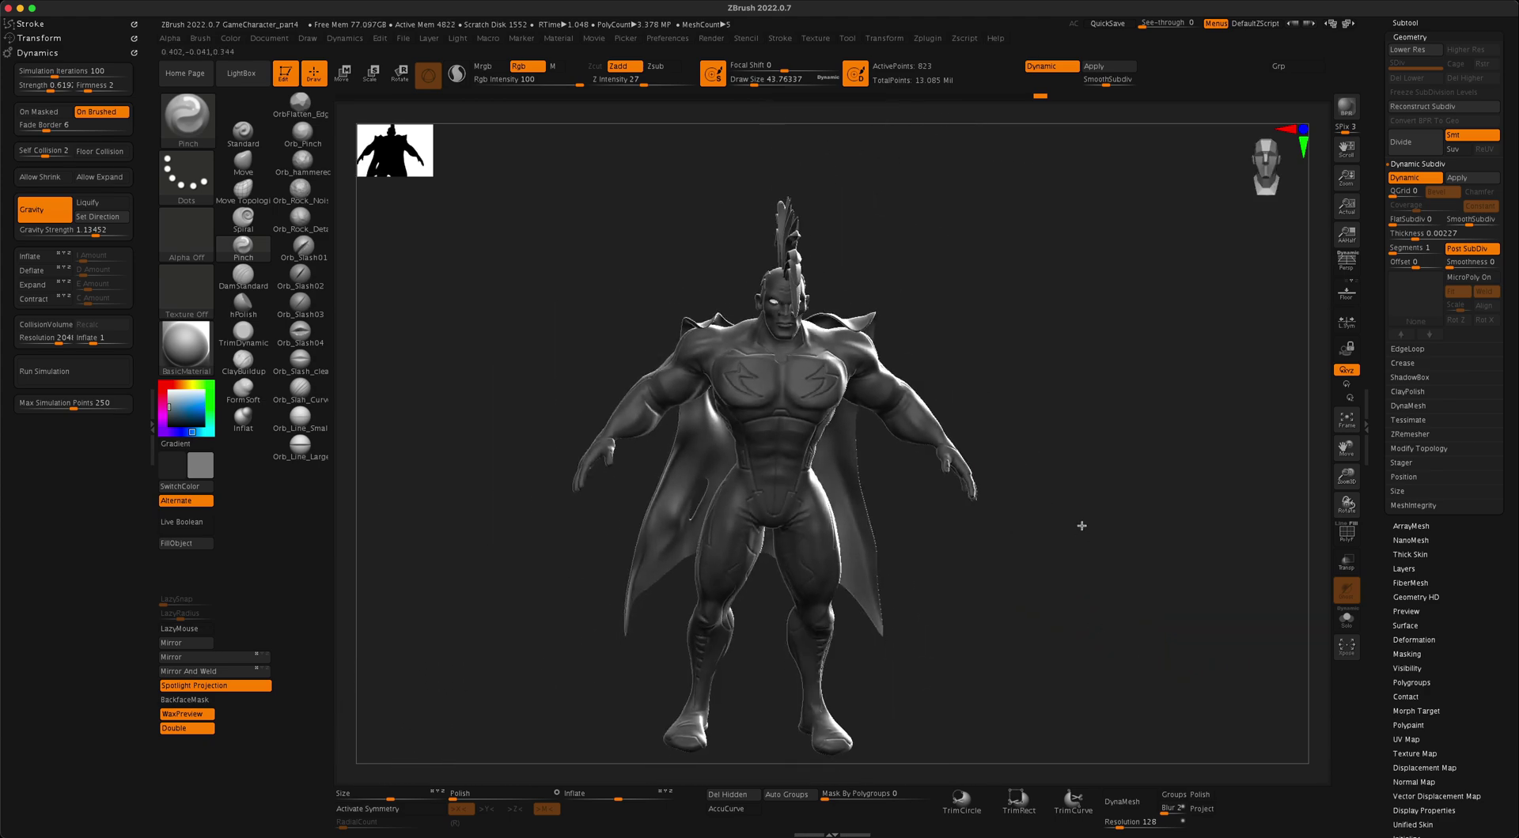
{"action": "mouse_move", "coordinate": [1078, 526]}
{"action": "left_mouse_down"}
{"action": "mouse_move", "coordinate": [1068, 583]}
{"action": "mouse_move", "coordinate": [1061, 553]}
{"action": "mouse_move", "coordinate": [1028, 577]}
{"action": "mouse_move", "coordinate": [1058, 573]}
{"action": "left_mouse_up"}
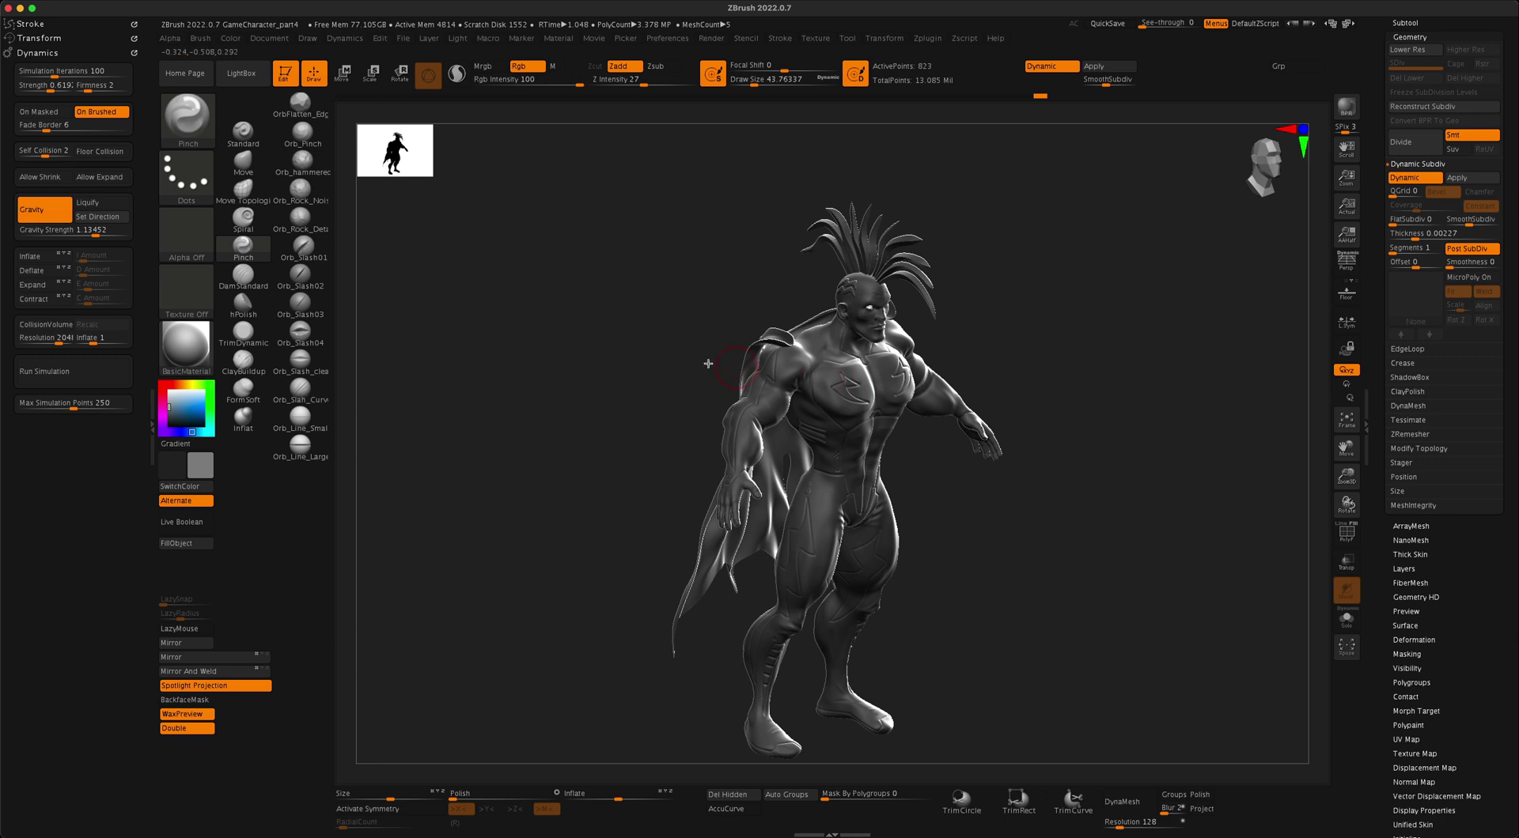
{"action": "mouse_move", "coordinate": [708, 364]}
{"action": "left_mouse_down"}
{"action": "mouse_move", "coordinate": [692, 380]}
{"action": "mouse_move", "coordinate": [804, 378]}
{"action": "left_mouse_up"}
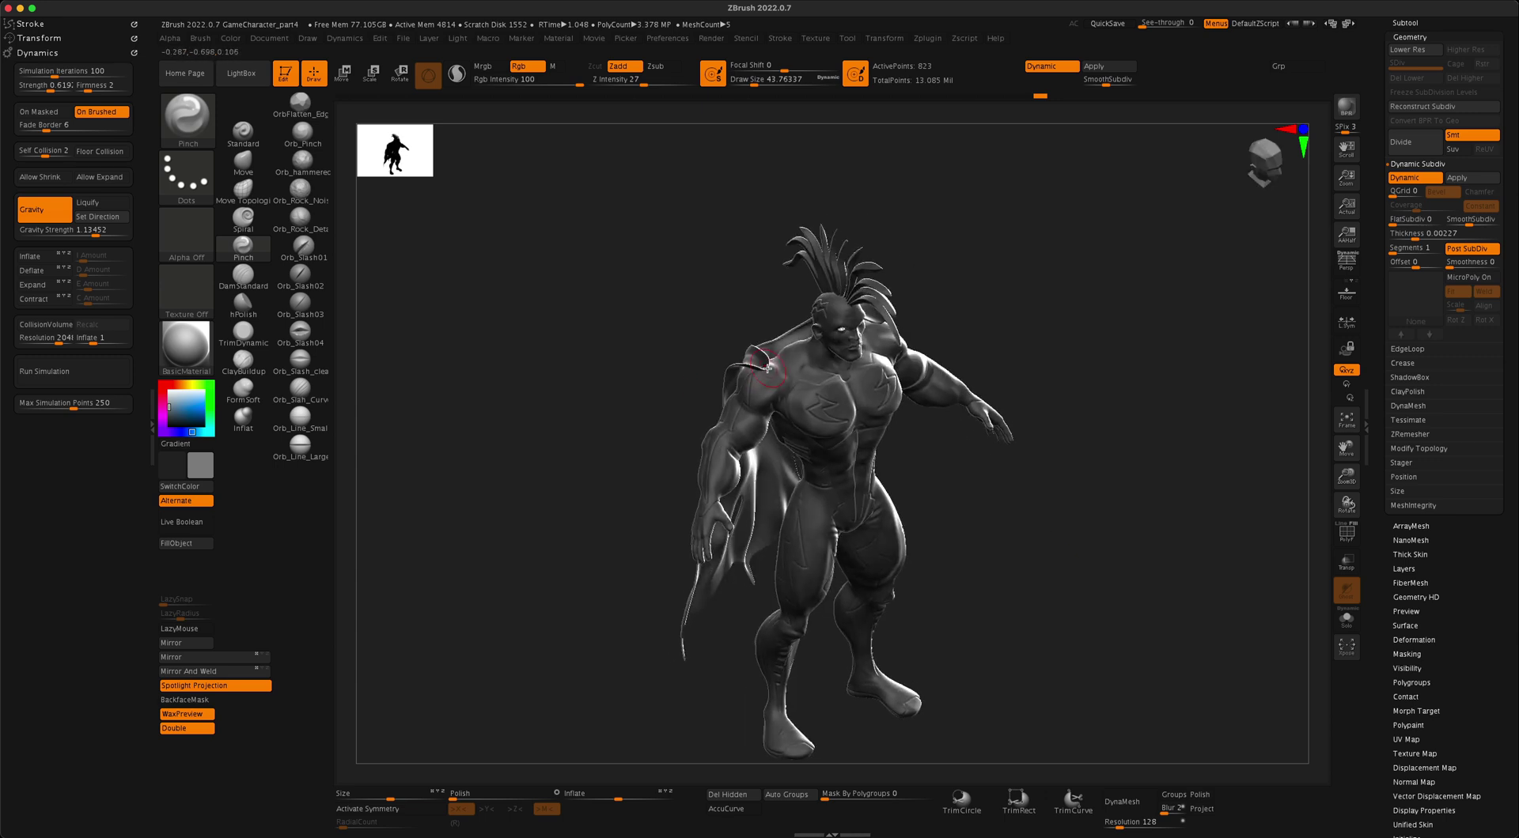
{"action": "mouse_move", "coordinate": [1028, 512]}
{"action": "left_mouse_down"}
{"action": "mouse_move", "coordinate": [993, 494]}
{"action": "mouse_move", "coordinate": [1004, 480]}
{"action": "mouse_move", "coordinate": [1032, 542]}
{"action": "left_mouse_up"}
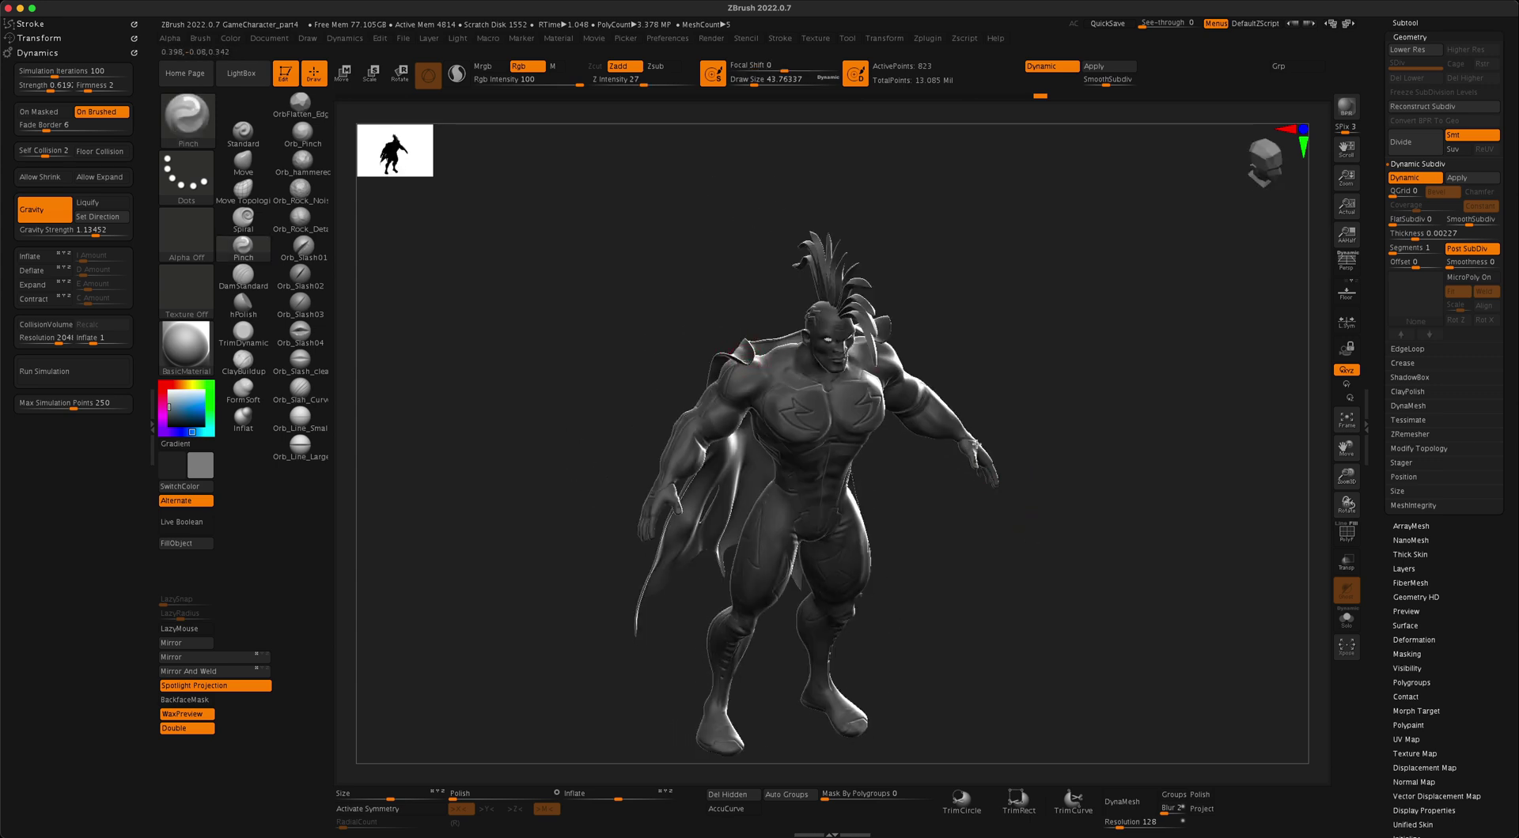
{"action": "mouse_move", "coordinate": [1053, 504]}
{"action": "left_mouse_down"}
{"action": "mouse_move", "coordinate": [1017, 569]}
{"action": "mouse_move", "coordinate": [1007, 535]}
{"action": "mouse_move", "coordinate": [1011, 583]}
{"action": "mouse_move", "coordinate": [965, 603]}
{"action": "mouse_move", "coordinate": [1031, 575]}
{"action": "mouse_move", "coordinate": [1037, 597]}
{"action": "mouse_move", "coordinate": [1187, 329]}
{"action": "mouse_move", "coordinate": [1147, 424]}
{"action": "mouse_move", "coordinate": [864, 365]}
{"action": "left_mouse_up"}
{"action": "left_click_drag", "start_coordinate": [1018, 348], "coordinate": [1066, 409], "text": "alt"}
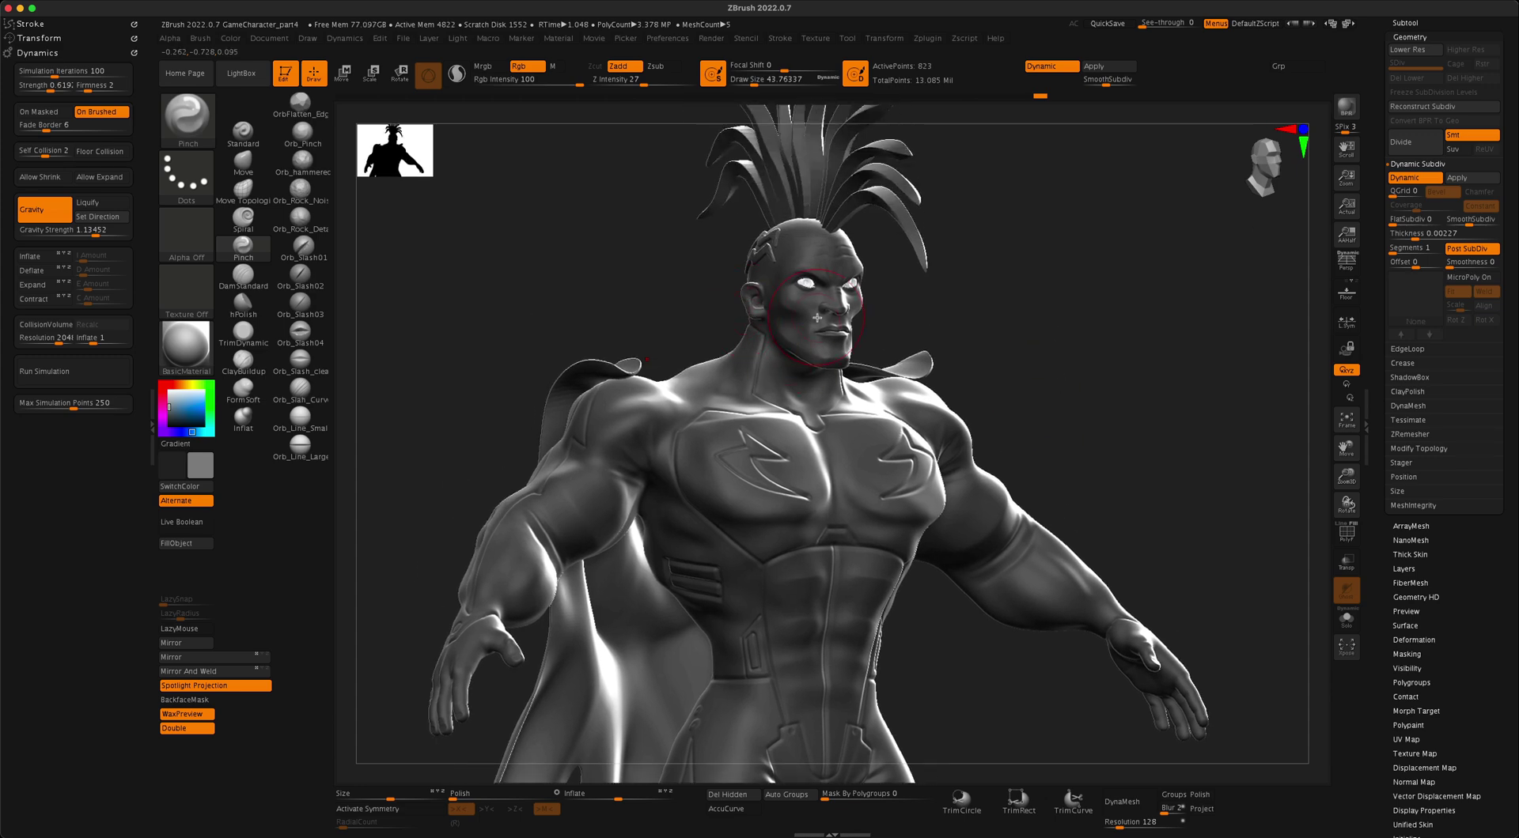
{"action": "left_click_drag", "start_coordinate": [1008, 318], "coordinate": [989, 316], "text": "shift"}
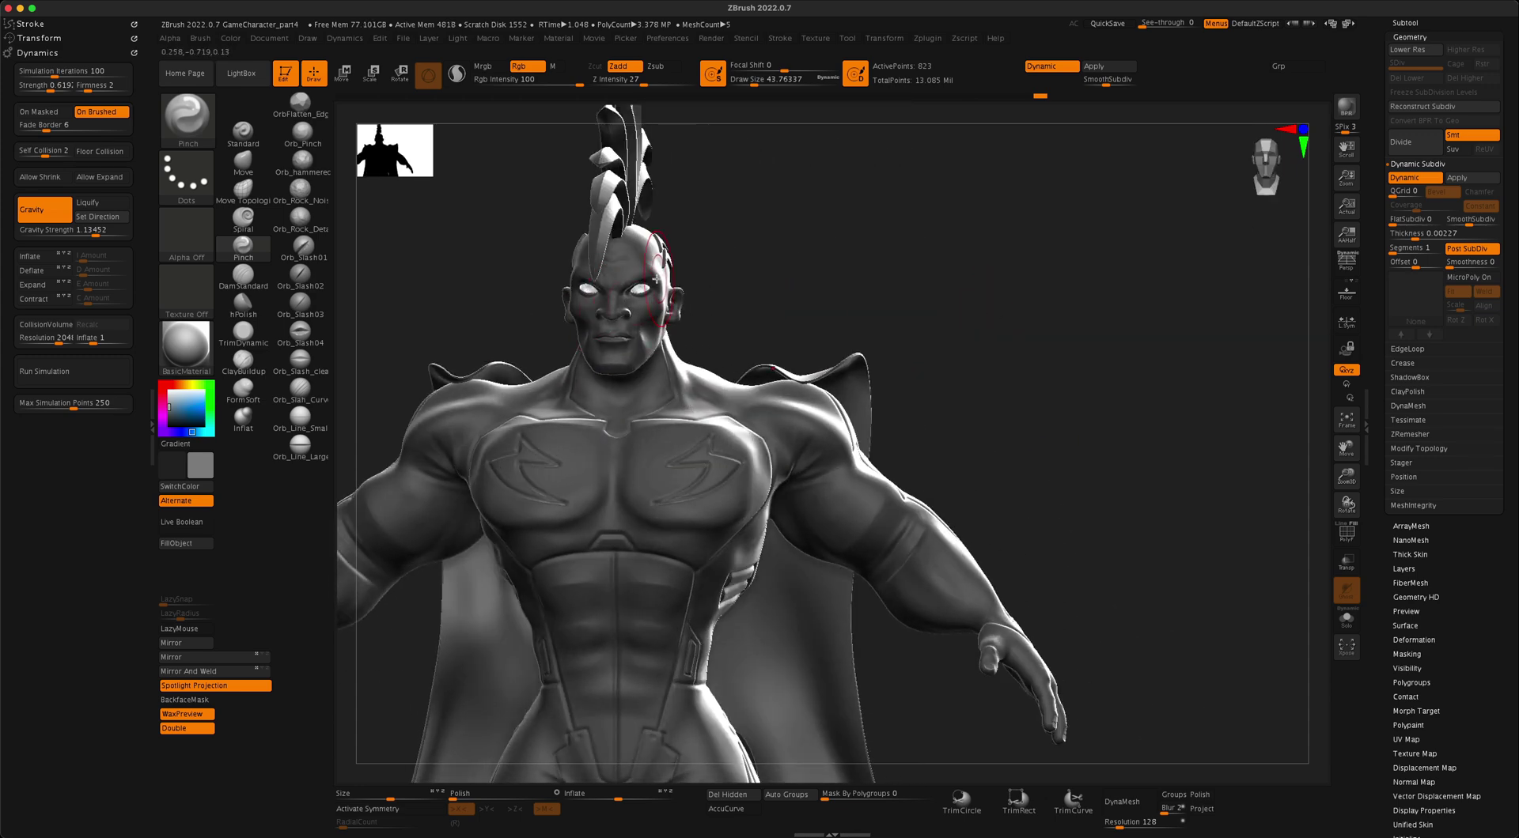
{"action": "left_click_drag", "start_coordinate": [944, 279], "coordinate": [1163, 529]}
{"action": "left_click", "coordinate": [1347, 263]}
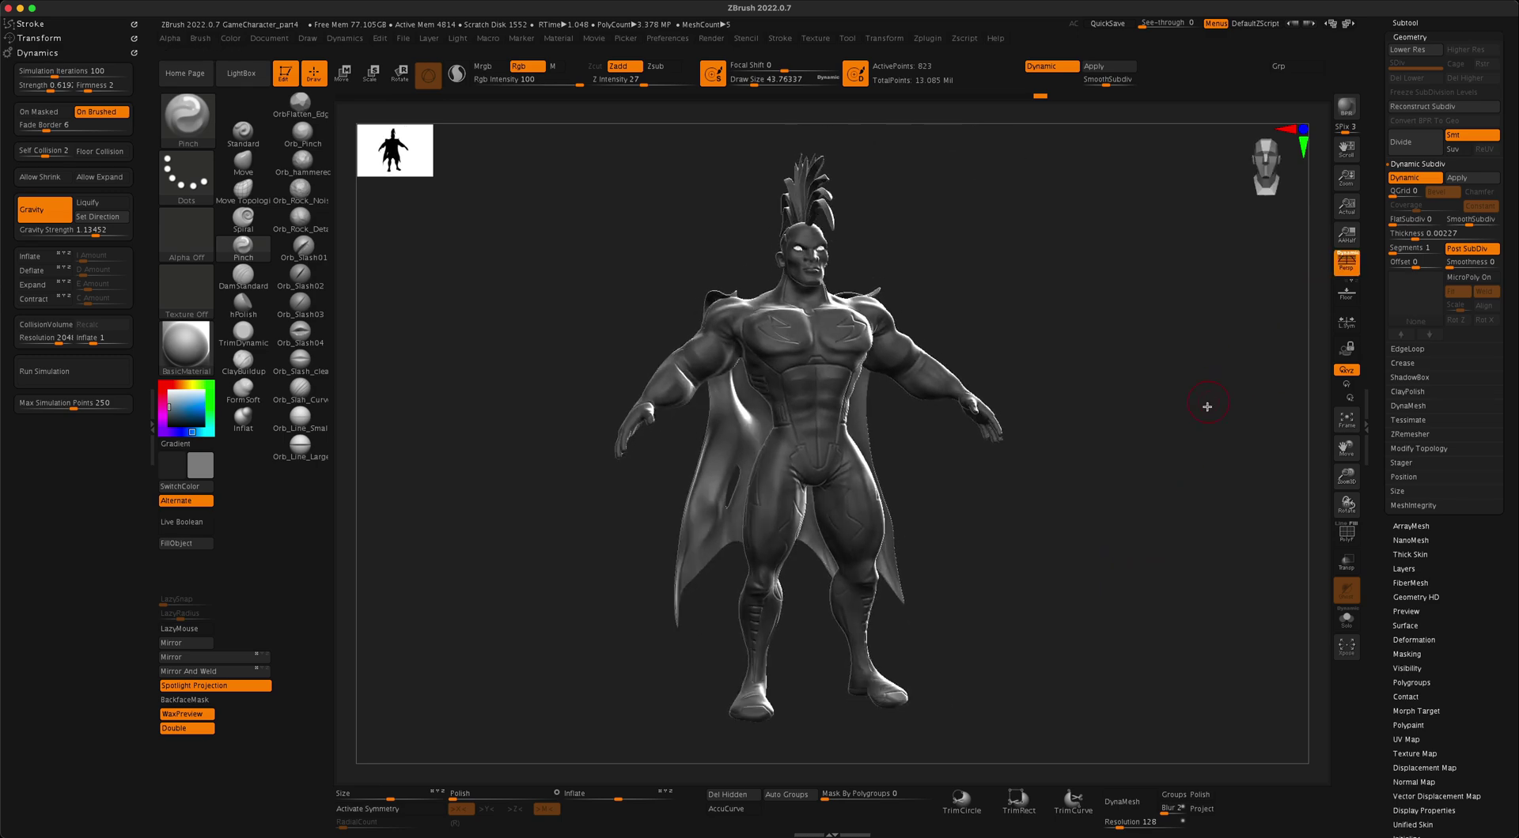
{"action": "left_click_drag", "start_coordinate": [1204, 407], "coordinate": [1160, 473]}
Turn off Dynamic Subdiv for the Cape1 subtool
{"action": "scroll", "coordinate": [1486, 524], "scroll_direction": "up", "scroll_amount": 5}
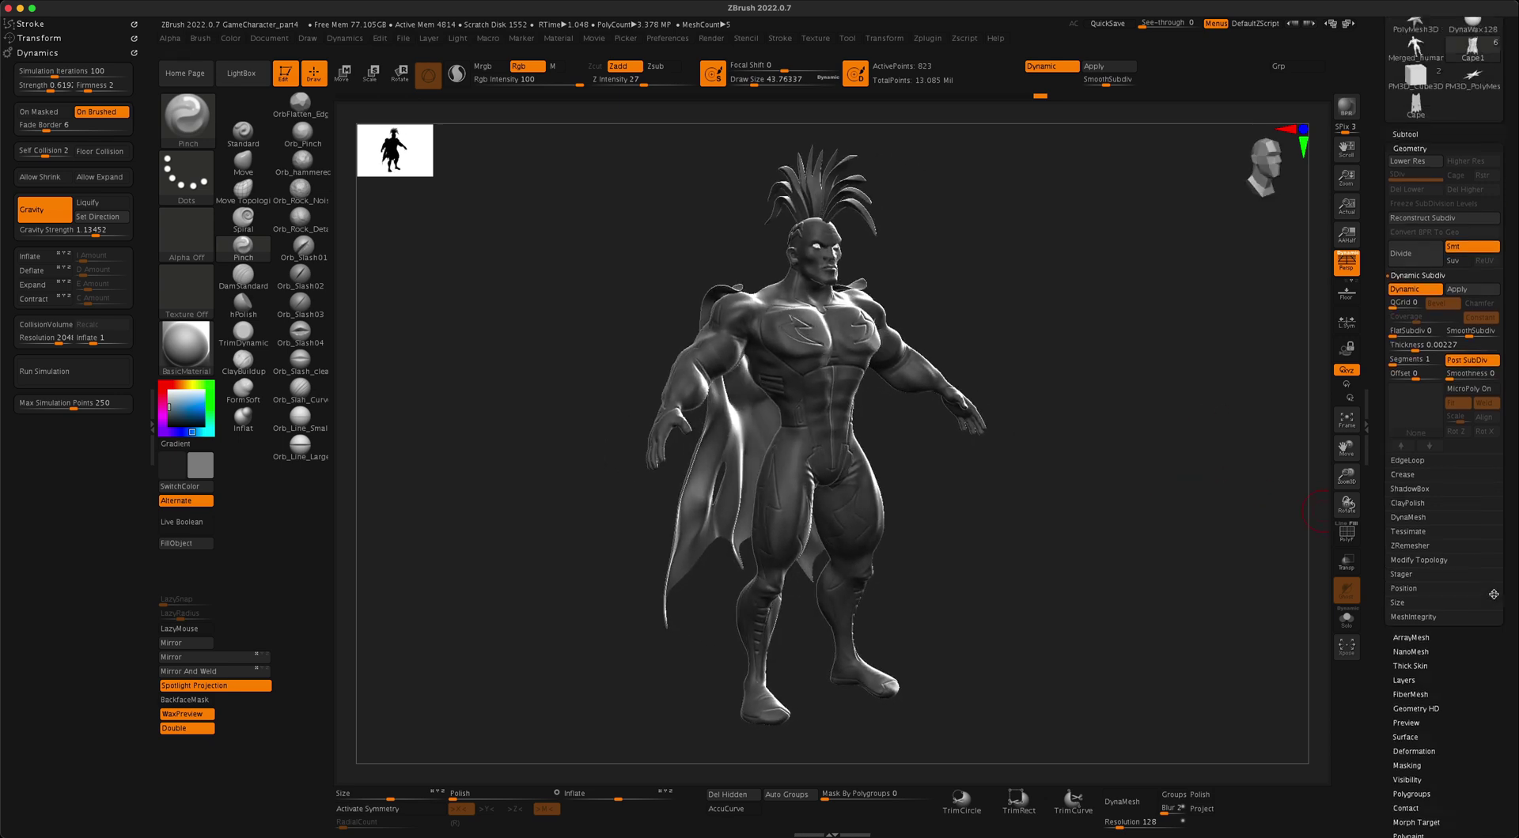
{"action": "left_click", "coordinate": [1417, 227]}
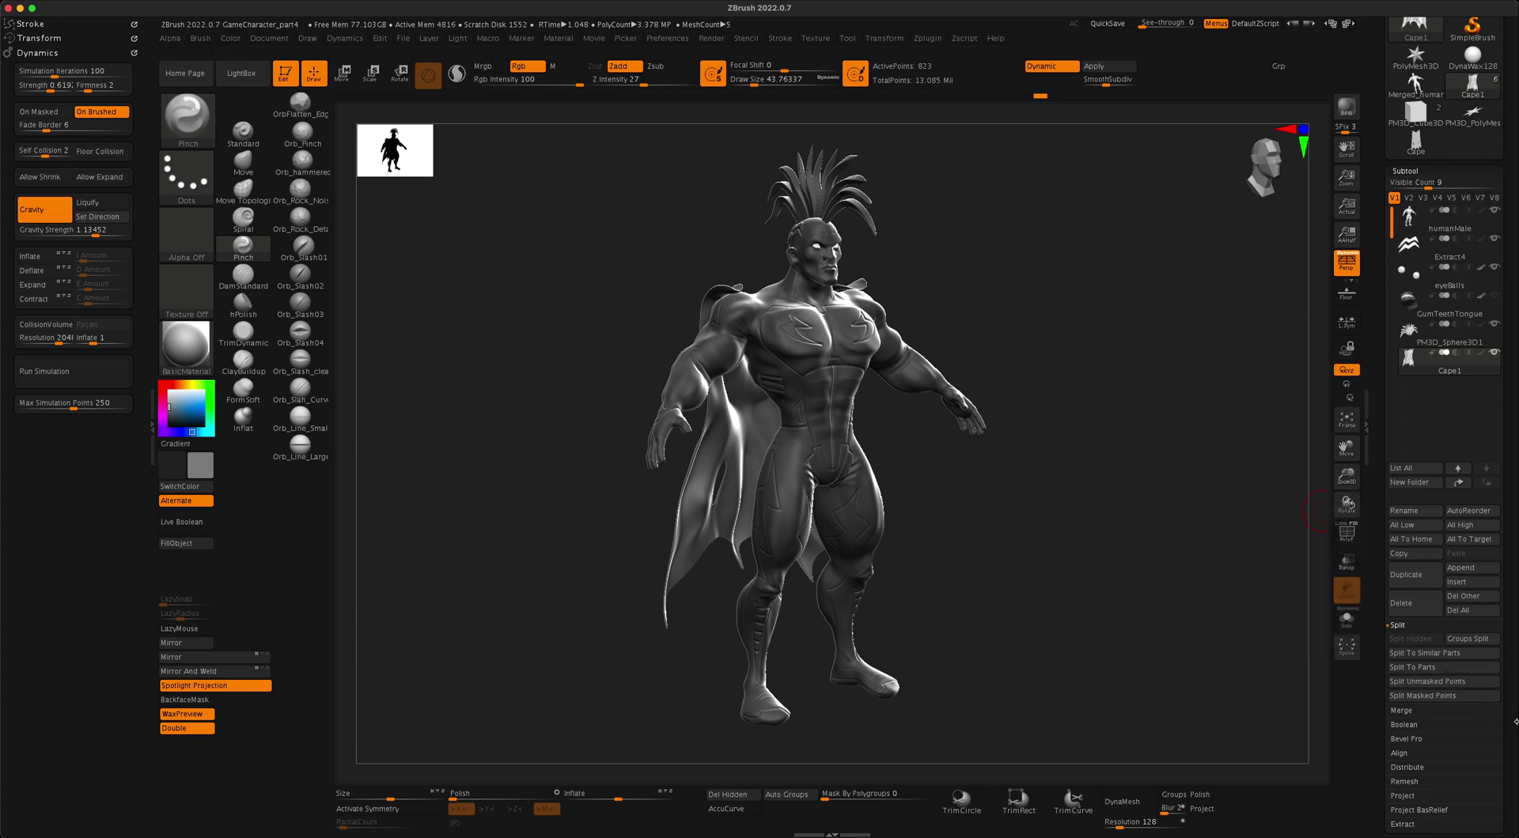
{"action": "left_click_drag", "start_coordinate": [1516, 722], "coordinate": [1516, 620]}
{"action": "left_click", "coordinate": [1432, 586]}
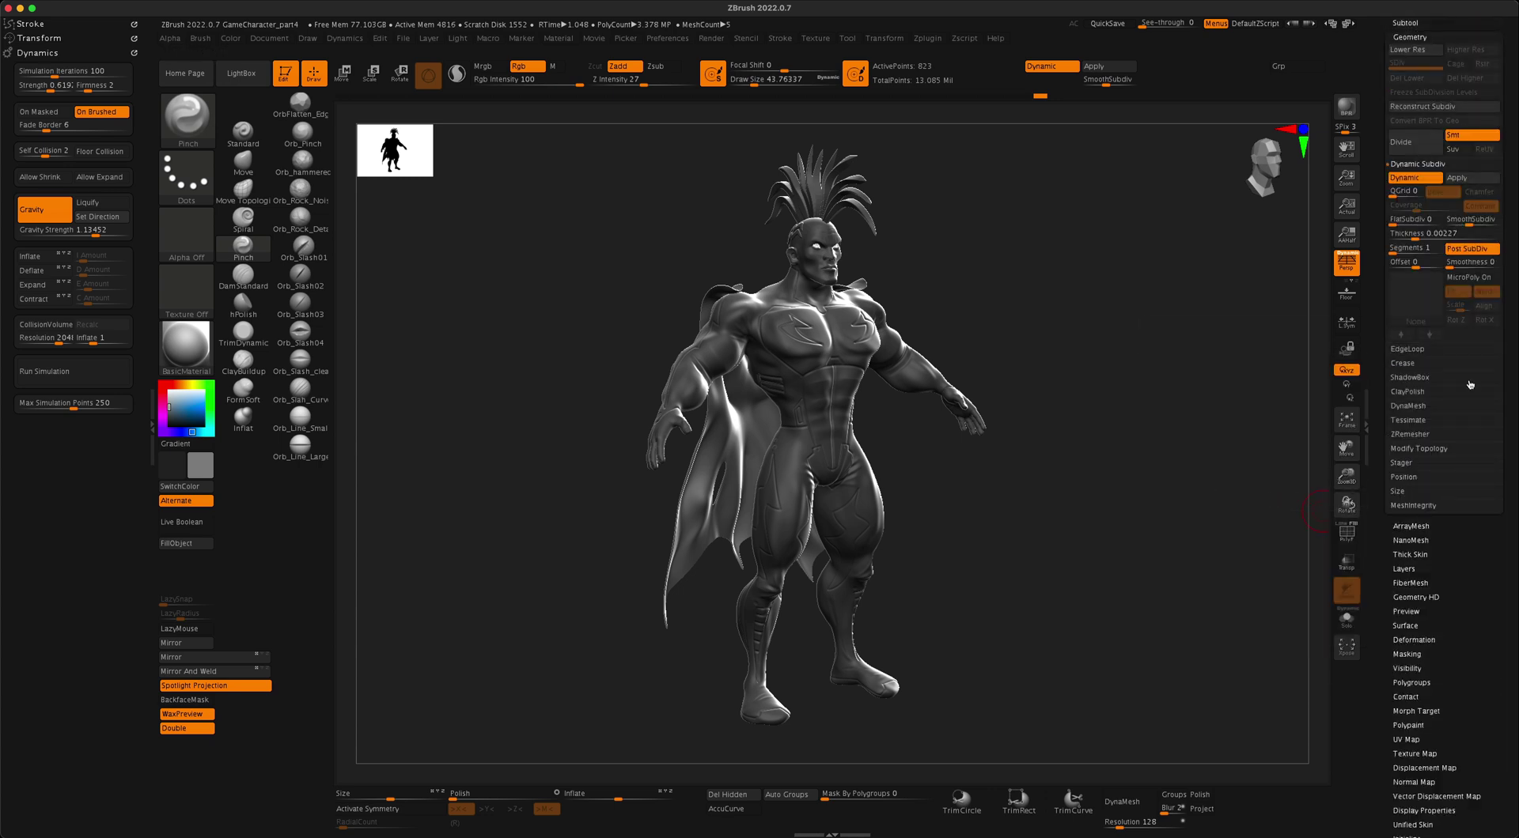
{"action": "left_click", "coordinate": [1409, 178]}
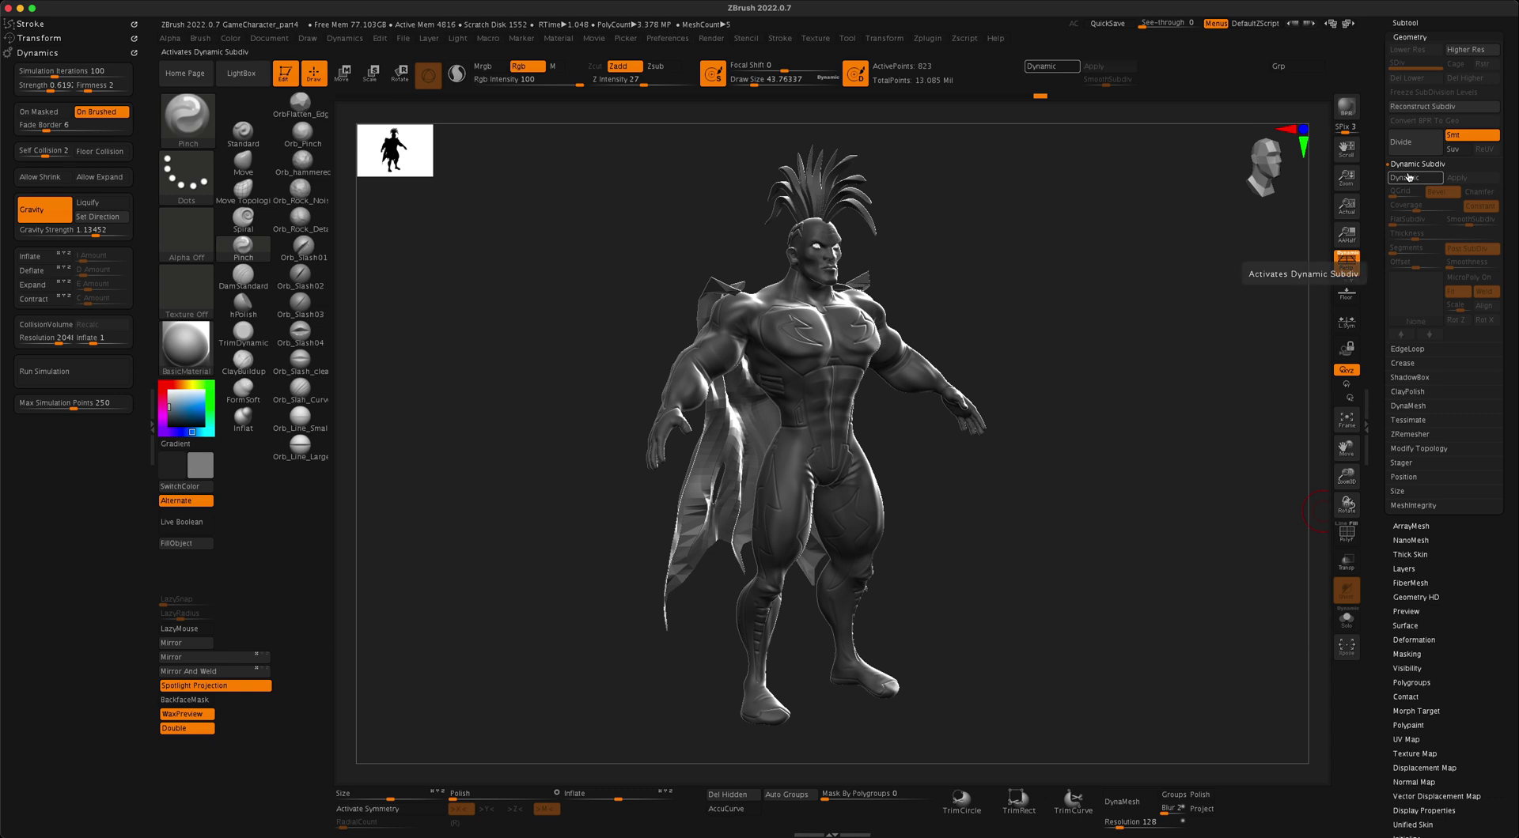
Show the polyframe and examine the cape's base topology from the side, back and front
{"action": "left_click_drag", "start_coordinate": [1182, 340], "coordinate": [1218, 408]}
{"action": "key", "text": "shift+f"}
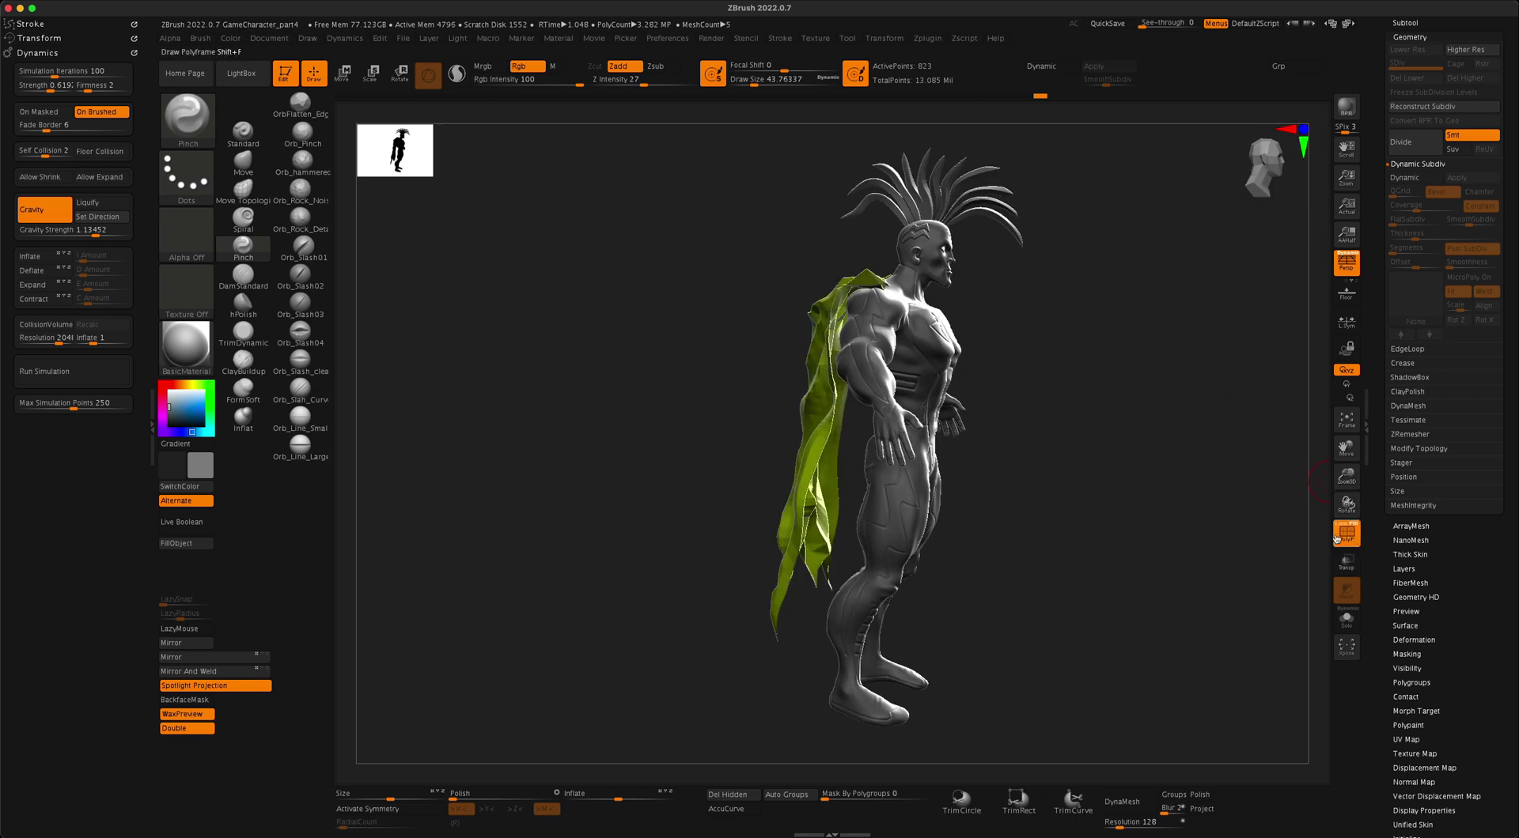
{"action": "left_click_drag", "start_coordinate": [1194, 548], "coordinate": [998, 583]}
{"action": "left_click", "coordinate": [1339, 527]}
{"action": "left_click_drag", "start_coordinate": [1097, 544], "coordinate": [1117, 563], "text": "alt"}
{"action": "left_click_drag", "start_coordinate": [967, 541], "coordinate": [1011, 467]}
{"action": "left_click_drag", "start_coordinate": [972, 415], "coordinate": [796, 420]}
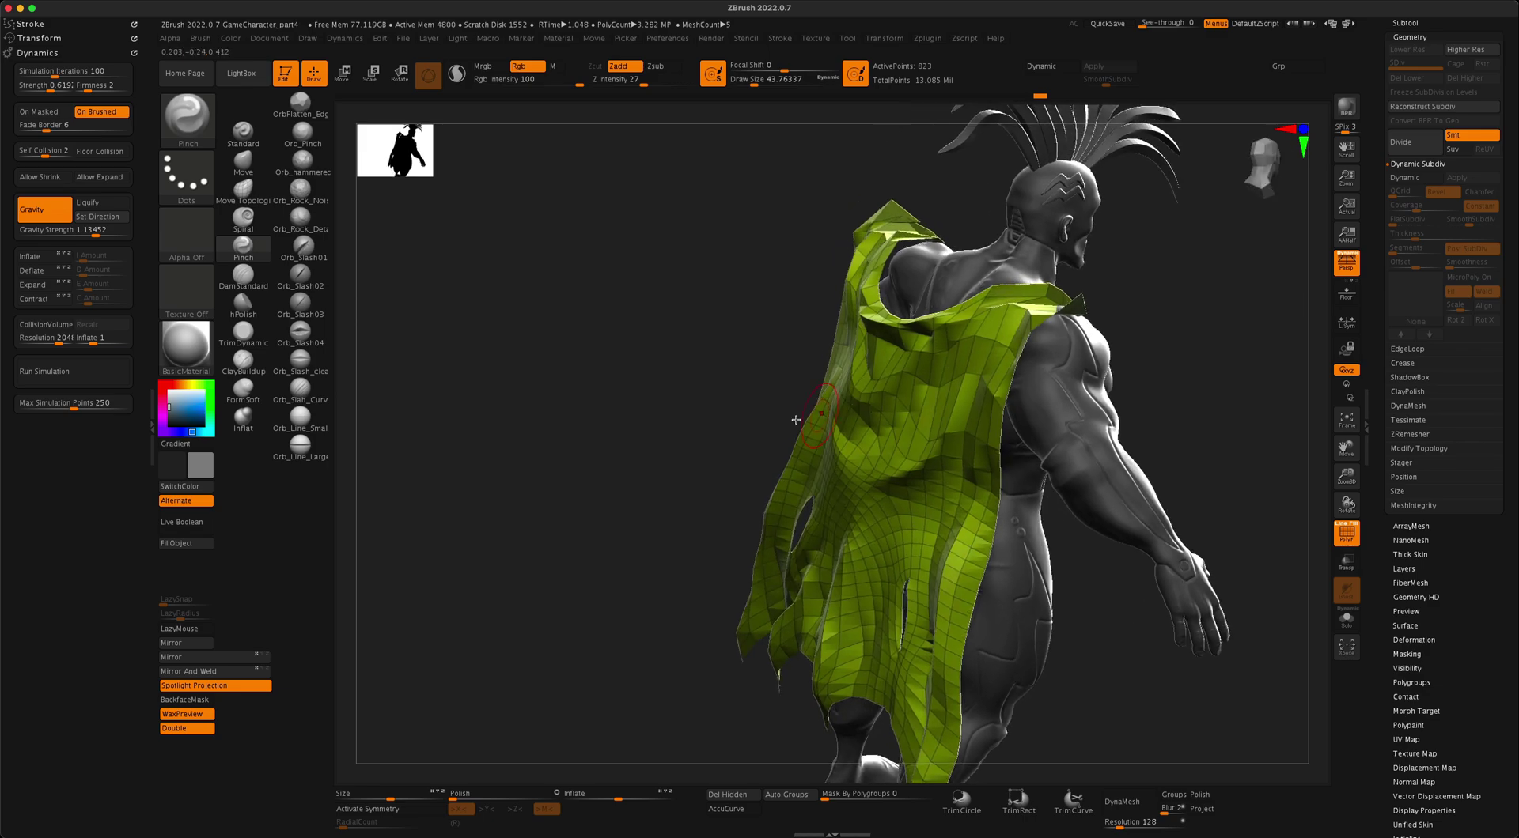
{"action": "left_click_drag", "start_coordinate": [620, 446], "coordinate": [823, 499]}
{"action": "left_click_drag", "start_coordinate": [1010, 508], "coordinate": [1116, 512], "text": "shift"}
{"action": "mouse_move", "coordinate": [1111, 543]}
{"action": "left_mouse_down"}
{"action": "mouse_move", "coordinate": [1078, 550]}
{"action": "mouse_move", "coordinate": [1086, 561]}
{"action": "mouse_move", "coordinate": [1078, 544]}
{"action": "left_mouse_up"}
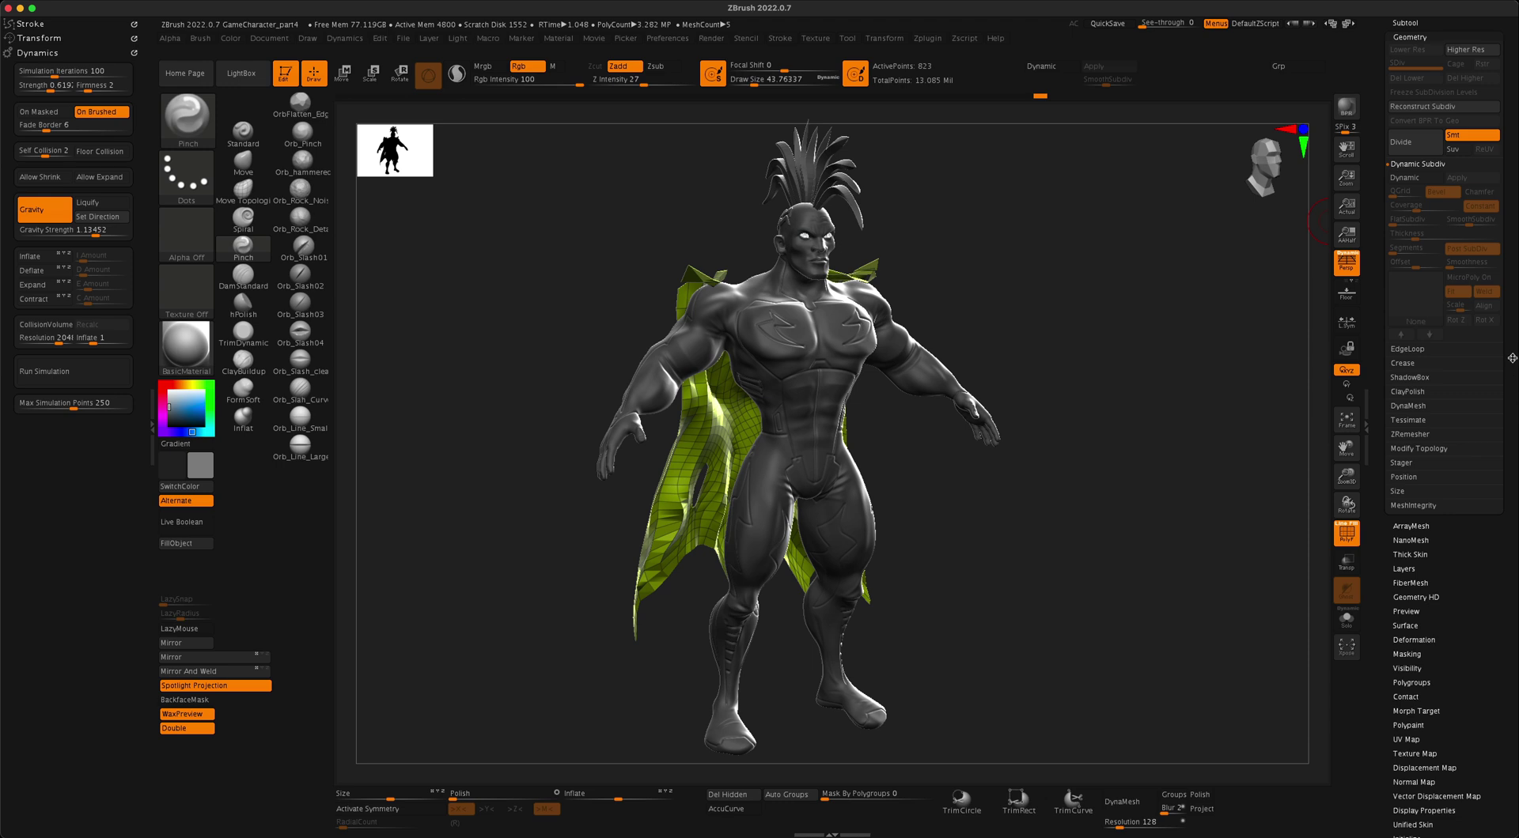
Select the humanMale subtool and lower its subdivision level from the geometry settings
{"action": "scroll", "coordinate": [1512, 358], "scroll_direction": "up", "scroll_amount": 5}
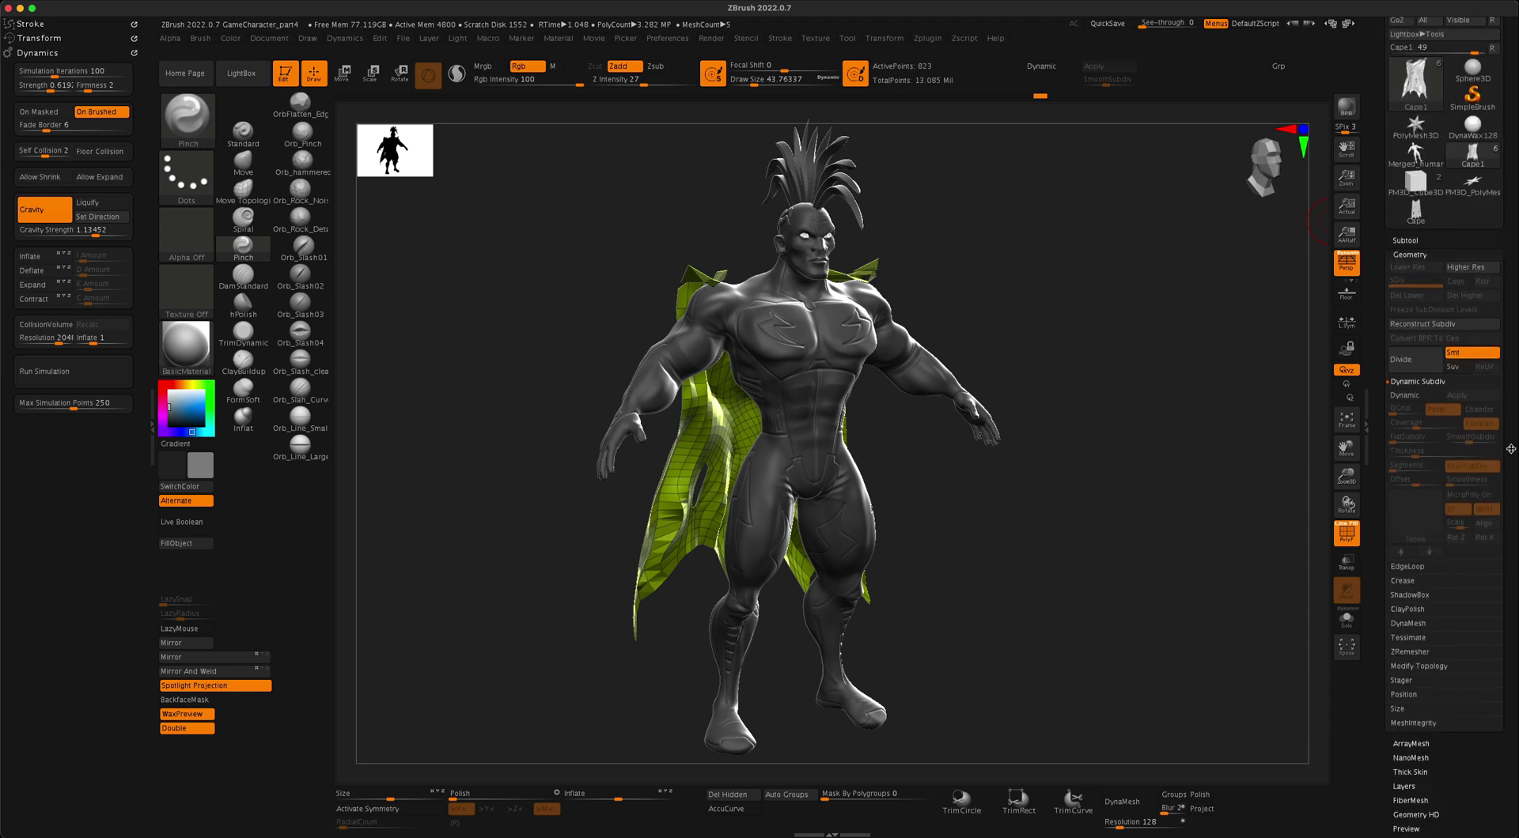
{"action": "left_click", "coordinate": [1405, 247]}
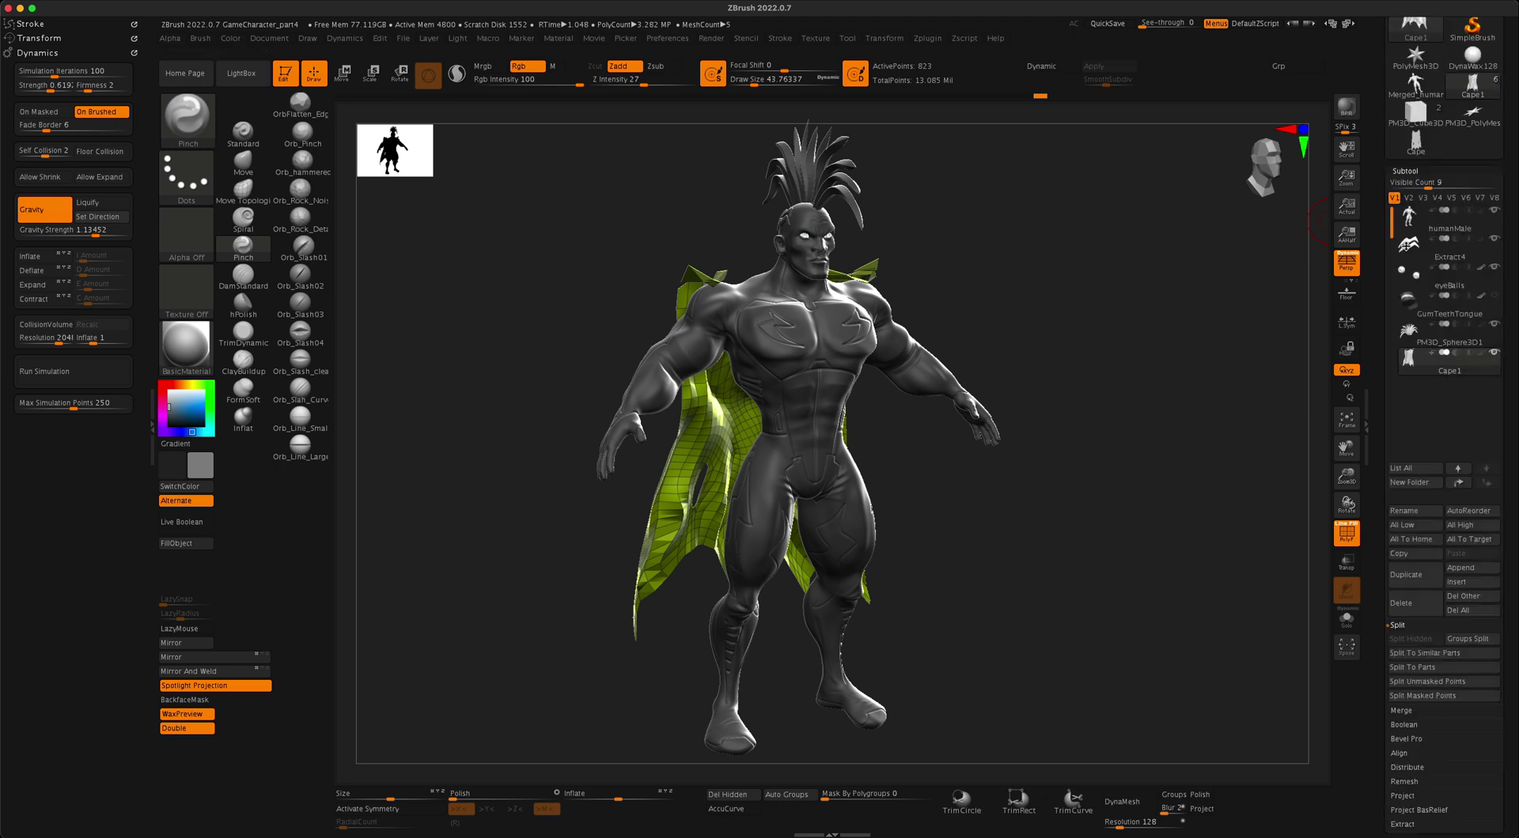
{"action": "left_click", "coordinate": [1487, 227]}
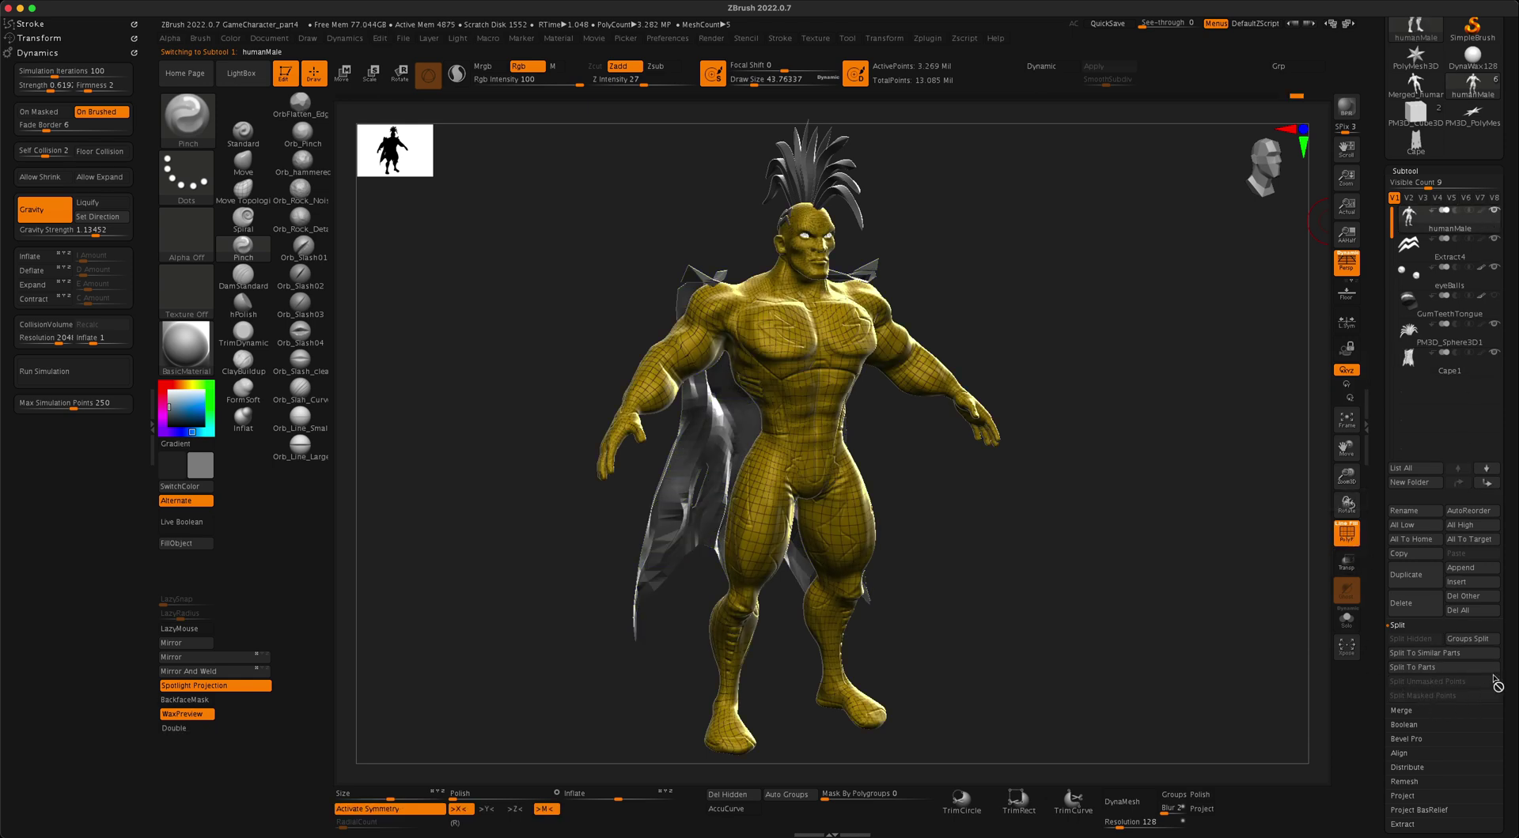
{"action": "scroll", "coordinate": [1503, 660], "scroll_direction": "down", "scroll_amount": 3}
{"action": "left_click", "coordinate": [1420, 691]}
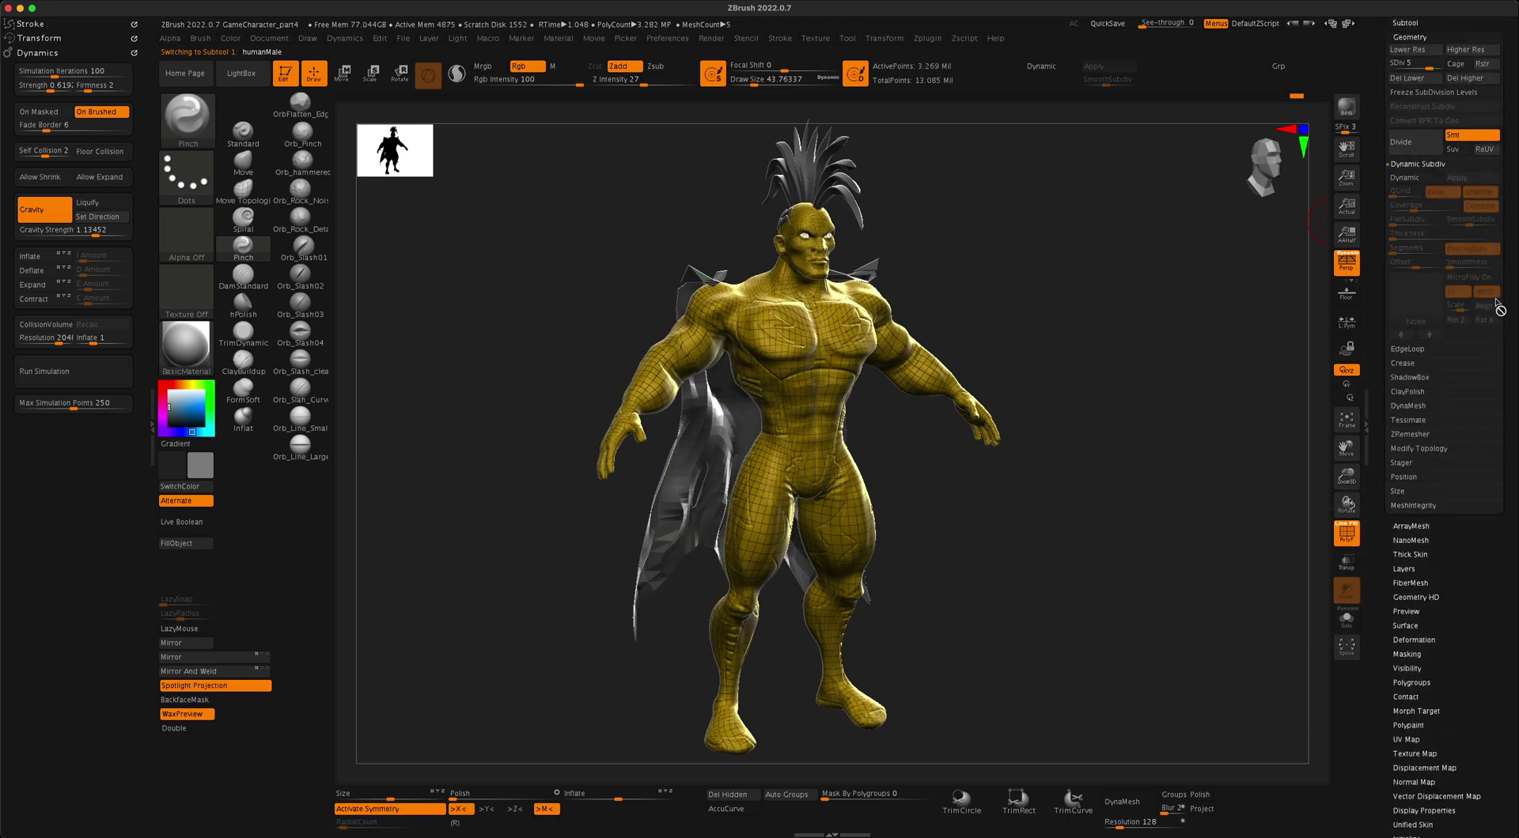
{"action": "scroll", "coordinate": [1503, 286], "scroll_direction": "up", "scroll_amount": 2}
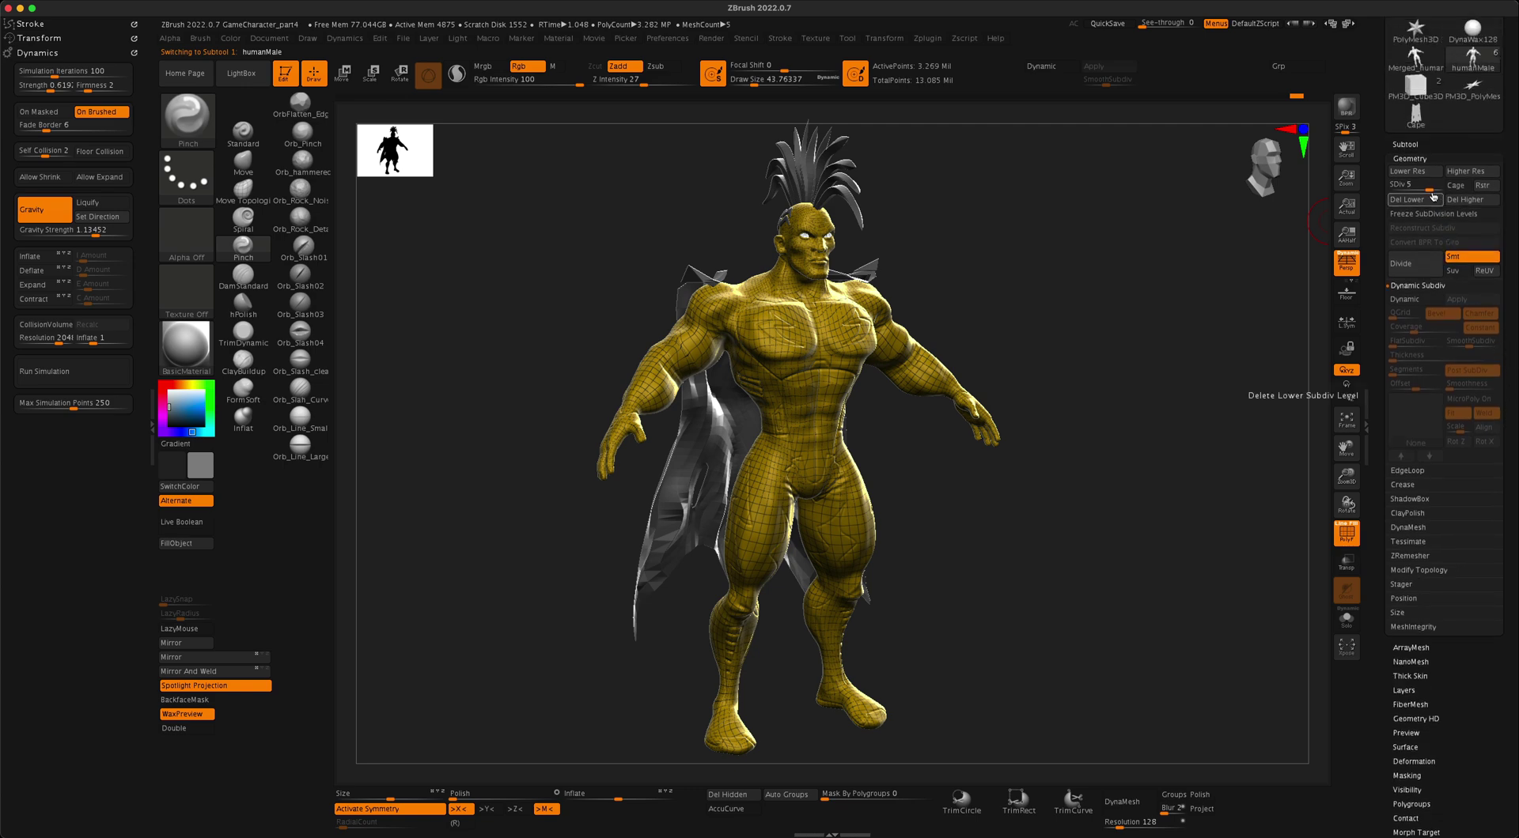
{"action": "left_click_drag", "start_coordinate": [1430, 189], "coordinate": [1419, 189]}
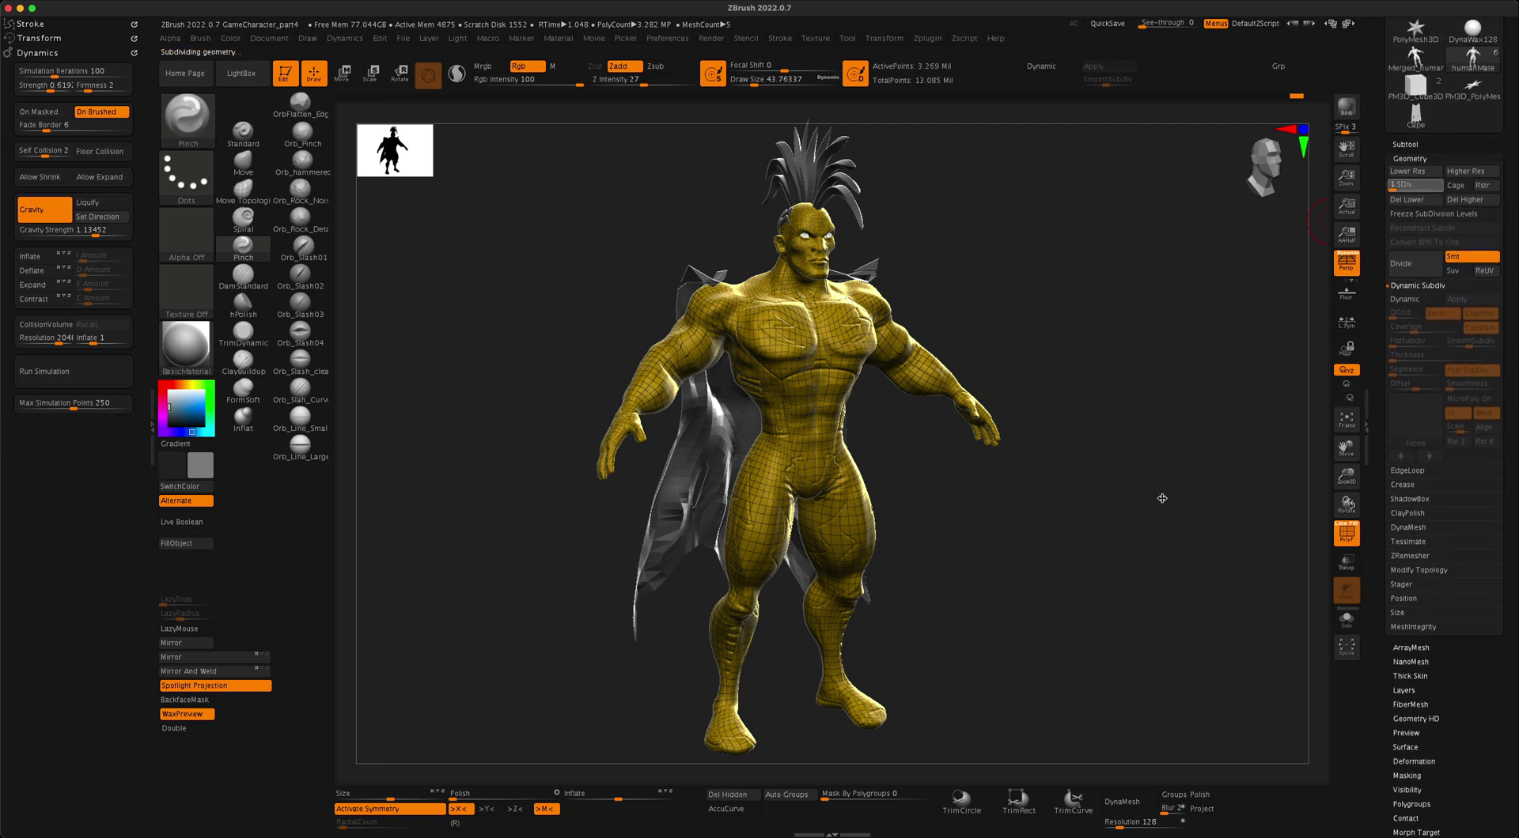
Examine the humanMale body's wireframe from several front angles at subdivision level 1 and at level 6
{"action": "mouse_move", "coordinate": [1143, 521]}
{"action": "left_mouse_down"}
{"action": "mouse_move", "coordinate": [1133, 530]}
{"action": "mouse_move", "coordinate": [1145, 522]}
{"action": "left_mouse_up"}
{"action": "left_click_drag", "start_coordinate": [1097, 395], "coordinate": [1143, 488]}
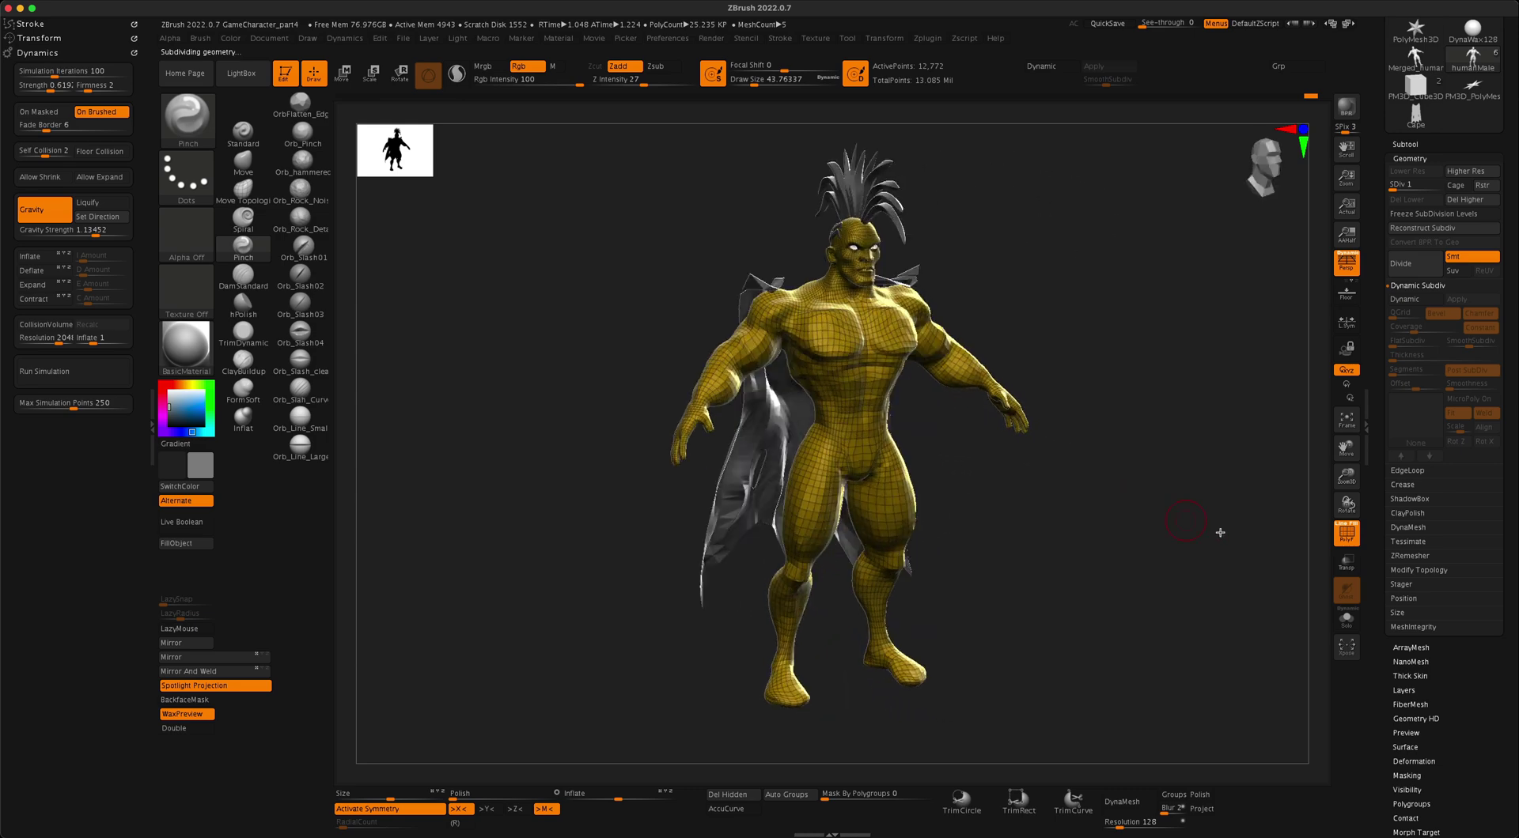
{"action": "left_click_drag", "start_coordinate": [1219, 532], "coordinate": [1142, 510]}
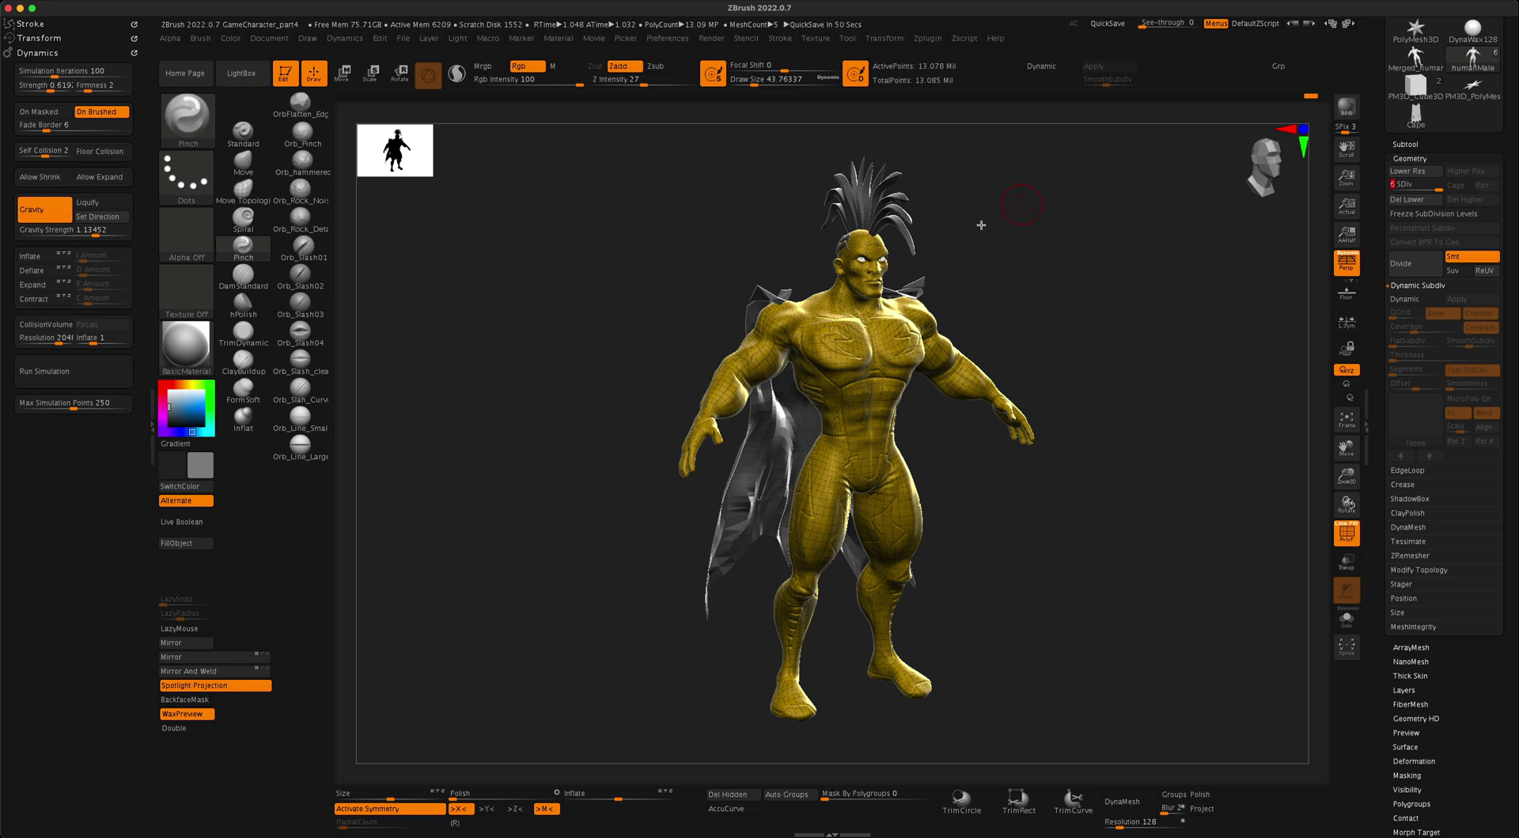
{"action": "left_click_drag", "start_coordinate": [1029, 555], "coordinate": [1084, 468]}
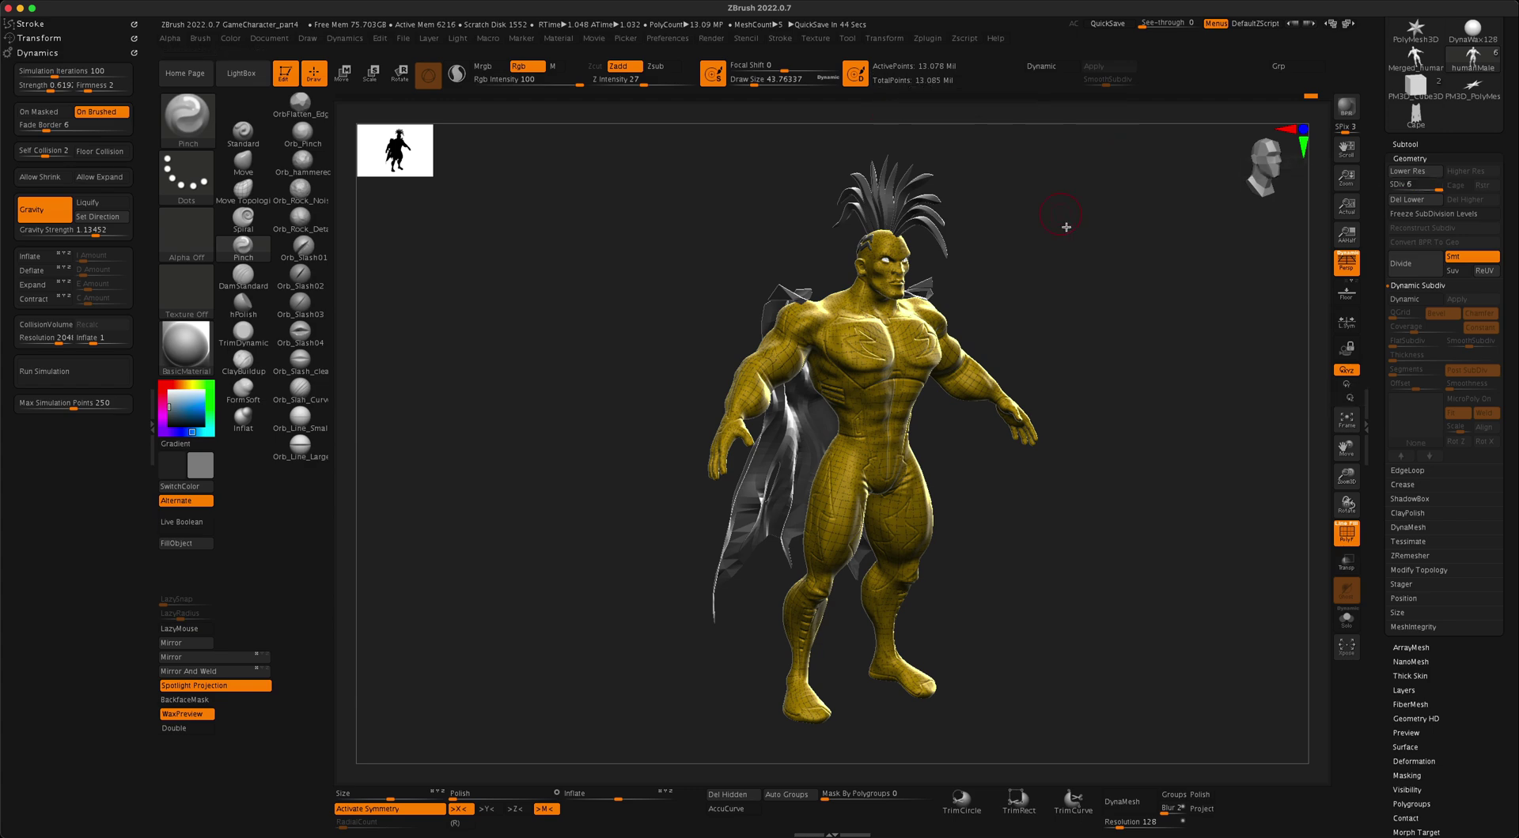
{"action": "mouse_move", "coordinate": [1065, 227]}
{"action": "left_mouse_down"}
{"action": "mouse_move", "coordinate": [1108, 312]}
{"action": "mouse_move", "coordinate": [1241, 329]}
{"action": "mouse_move", "coordinate": [1118, 345]}
{"action": "mouse_move", "coordinate": [1198, 350]}
{"action": "mouse_move", "coordinate": [1153, 360]}
{"action": "mouse_move", "coordinate": [1157, 406]}
{"action": "mouse_move", "coordinate": [1136, 407]}
{"action": "mouse_move", "coordinate": [1033, 308]}
{"action": "mouse_move", "coordinate": [876, 275]}
{"action": "mouse_move", "coordinate": [1071, 316]}
{"action": "mouse_move", "coordinate": [1033, 338]}
{"action": "left_mouse_up"}
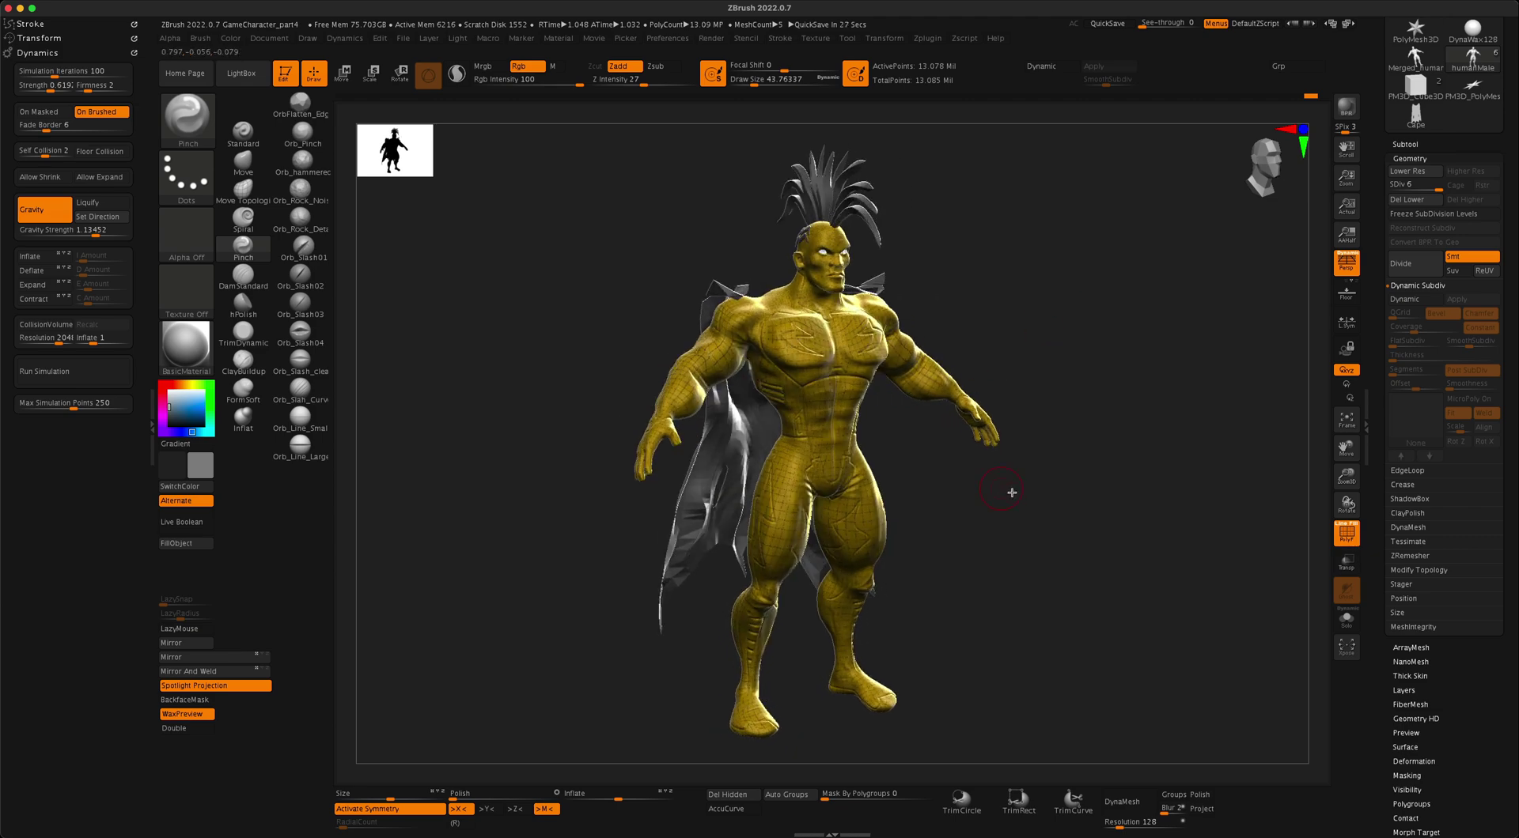
{"action": "left_click_drag", "start_coordinate": [1012, 492], "coordinate": [930, 471]}
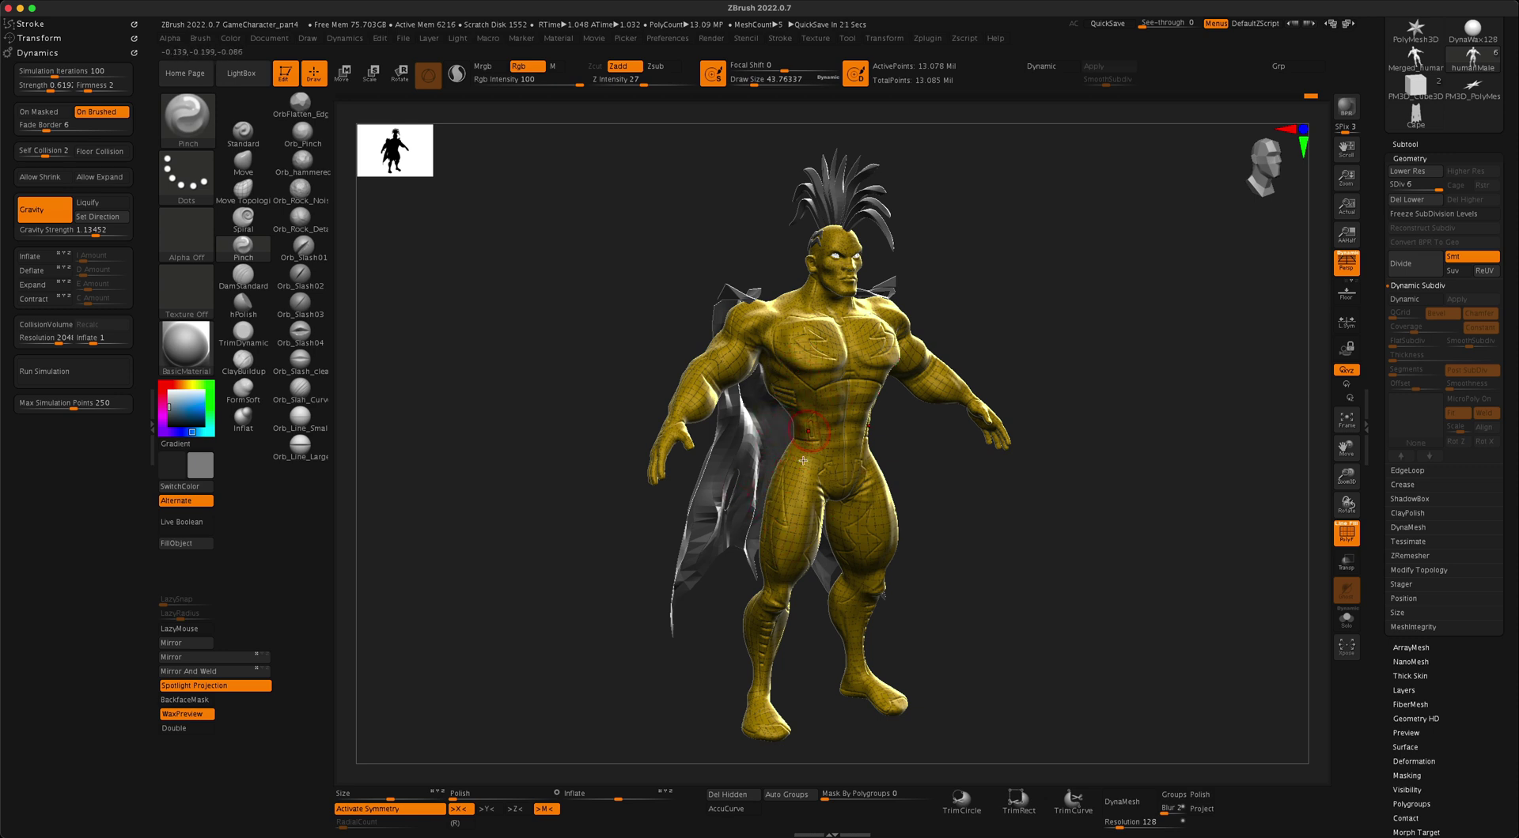
{"action": "left_click_drag", "start_coordinate": [833, 514], "coordinate": [868, 415]}
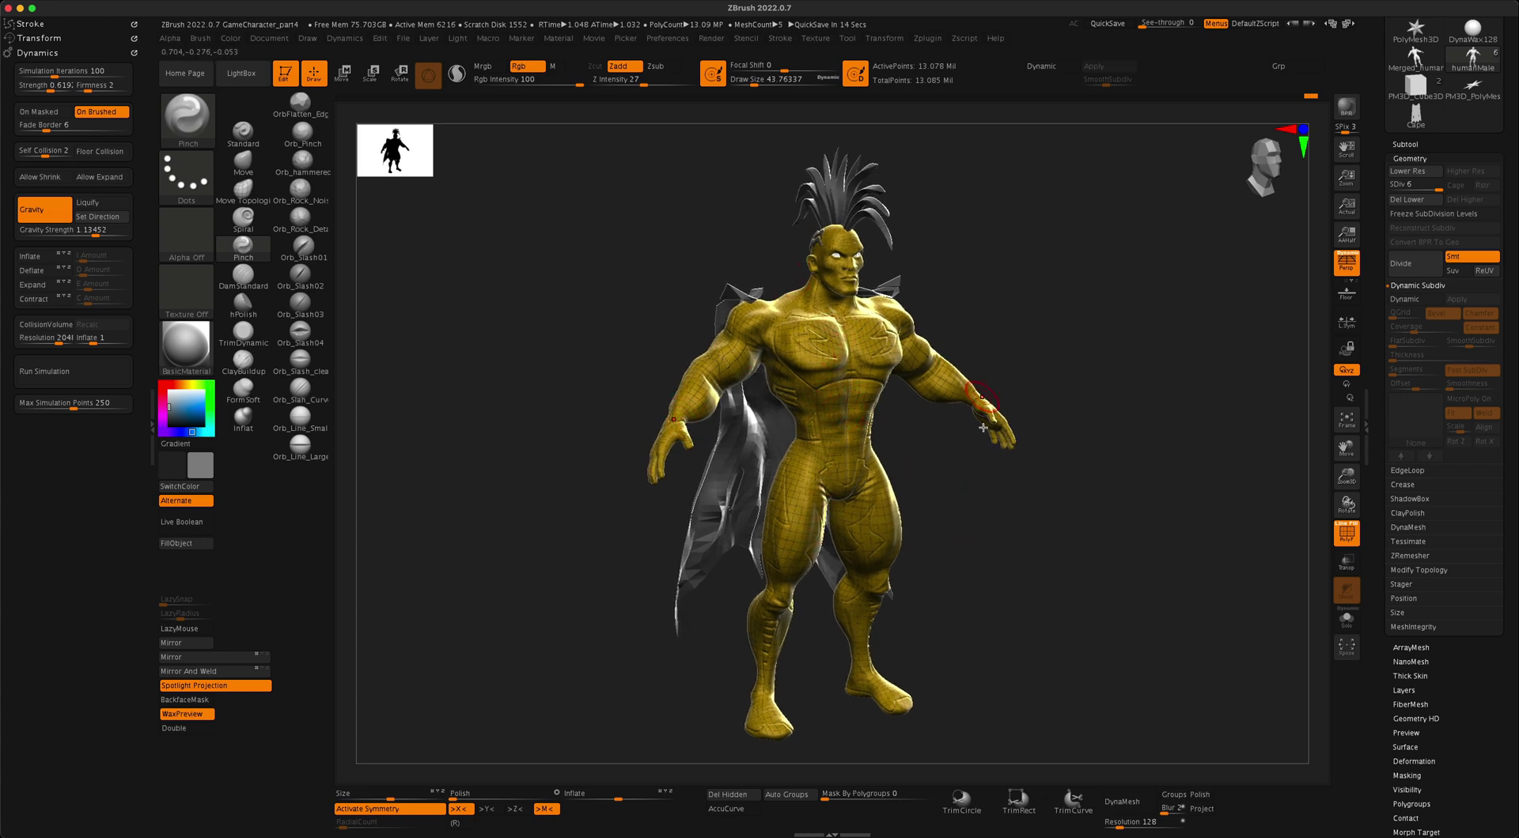
{"action": "mouse_move", "coordinate": [1038, 506]}
{"action": "left_mouse_down"}
{"action": "mouse_move", "coordinate": [1021, 524]}
{"action": "mouse_move", "coordinate": [1064, 532]}
{"action": "mouse_move", "coordinate": [966, 522]}
{"action": "mouse_move", "coordinate": [1021, 533]}
{"action": "mouse_move", "coordinate": [987, 519]}
{"action": "mouse_move", "coordinate": [1004, 516]}
{"action": "left_mouse_up"}
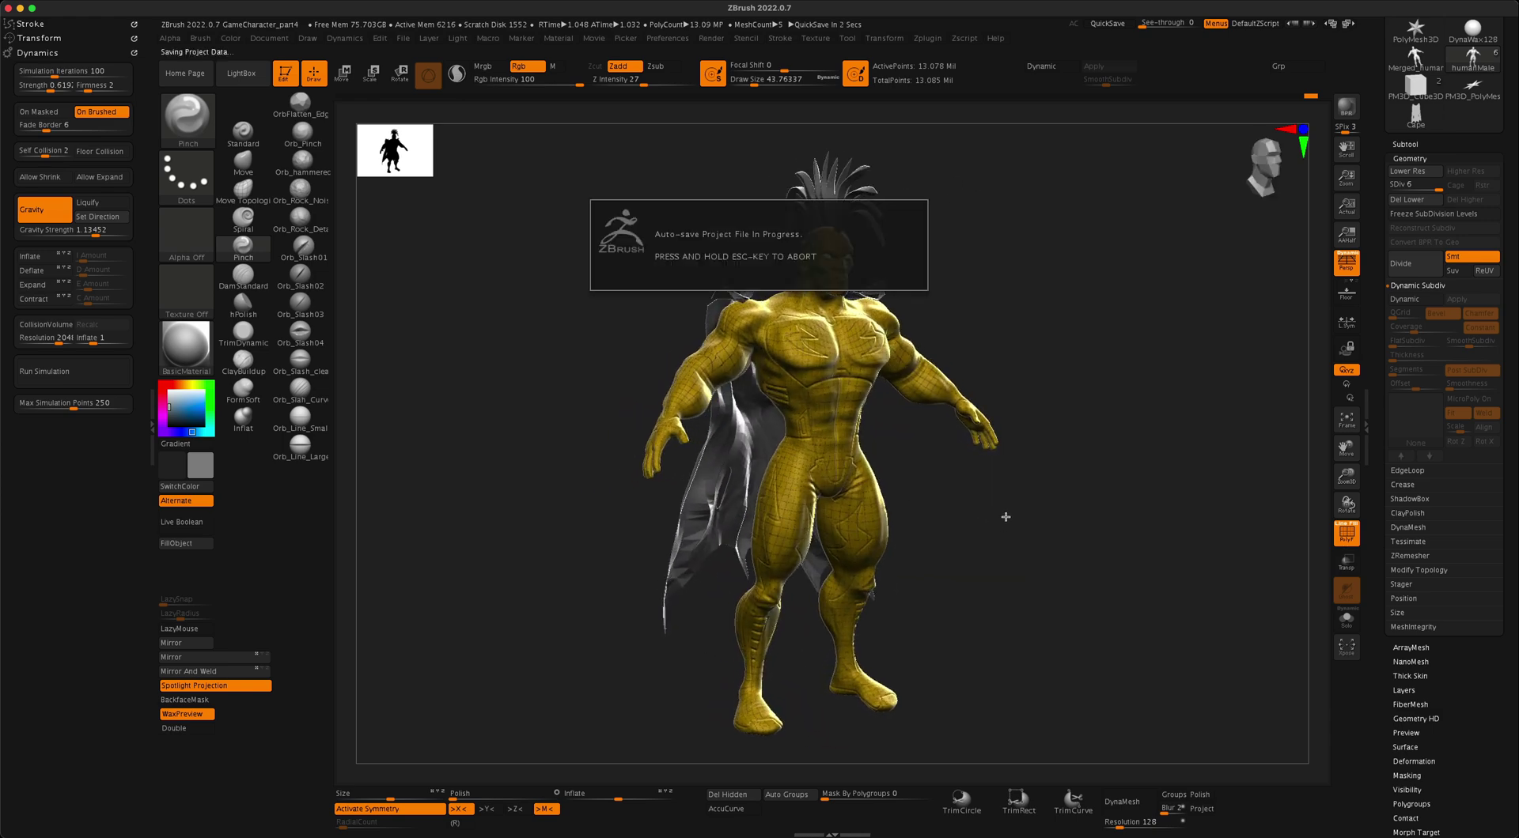